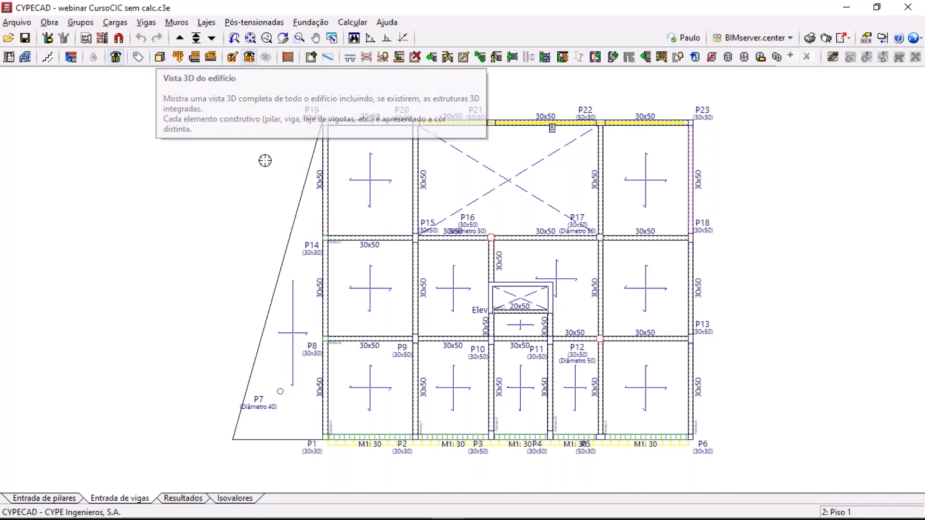
Open the project's general data and its design standards selection
{"action": "left_click", "coordinate": [50, 23]}
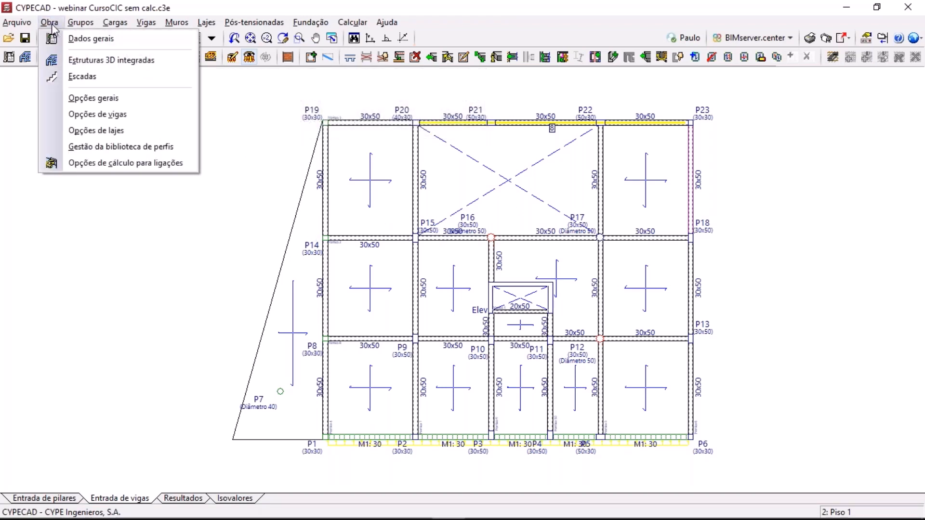
{"action": "left_click", "coordinate": [73, 40]}
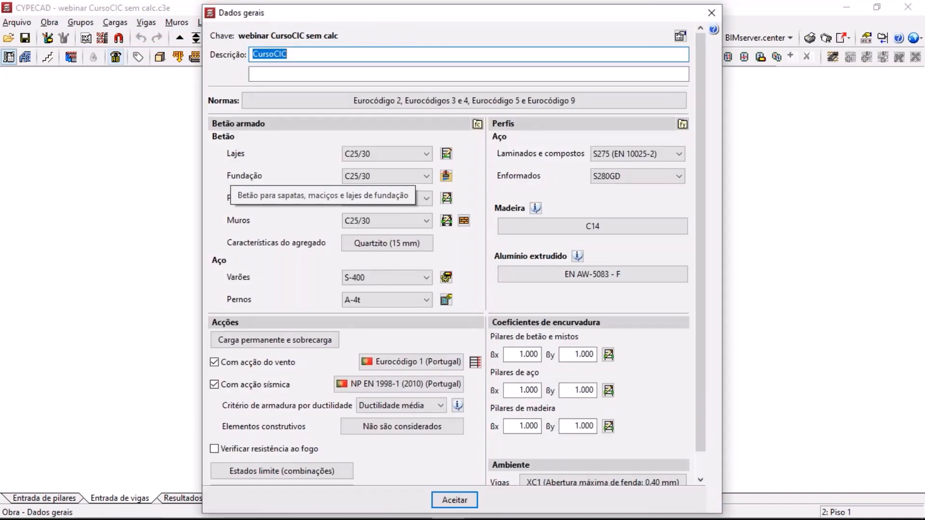
{"action": "left_click", "coordinate": [443, 102]}
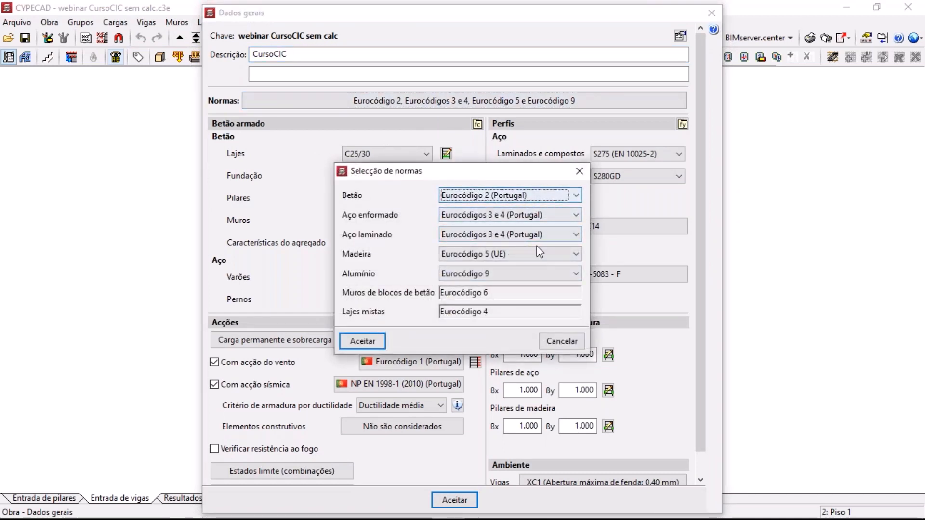
Try Eurocódigo 2 (UE) as the concrete standard, restore Eurocódigo 2 (Portugal), and cancel the standards selection
{"action": "left_click", "coordinate": [516, 197]}
{"action": "scroll", "coordinate": [527, 259], "scroll_direction": "up", "scroll_amount": 6}
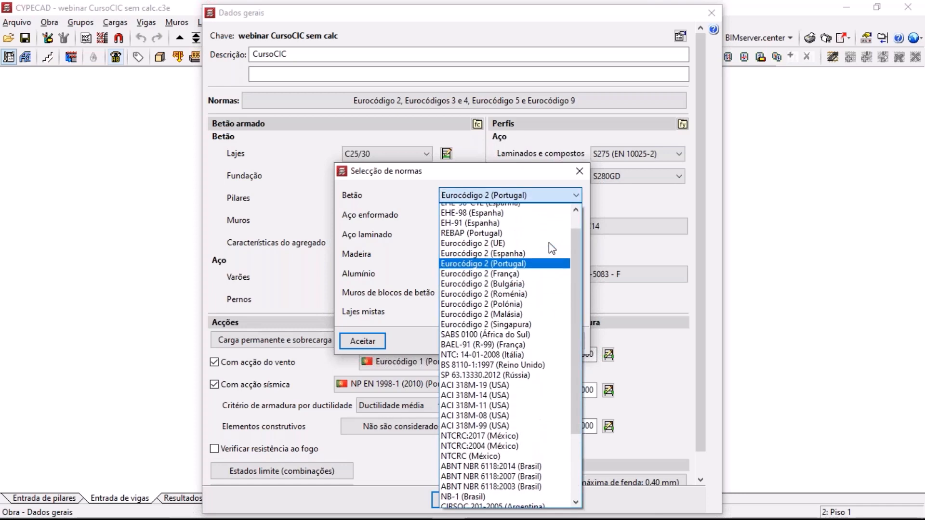
{"action": "left_click", "coordinate": [503, 250]}
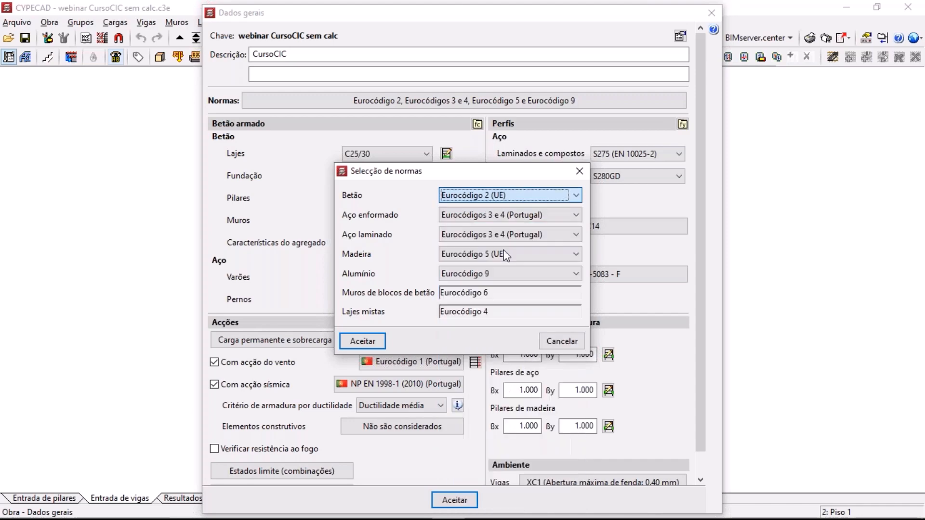
{"action": "left_click", "coordinate": [501, 200]}
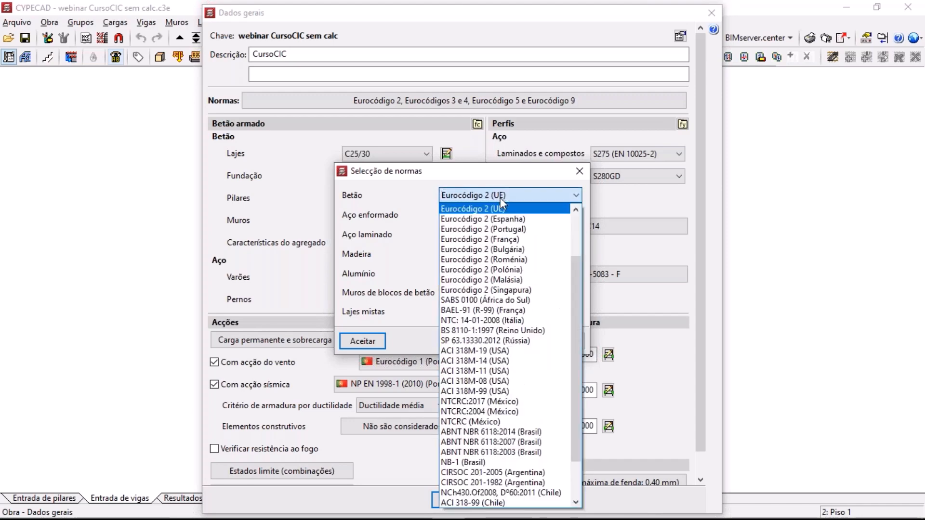
{"action": "left_click", "coordinate": [508, 236]}
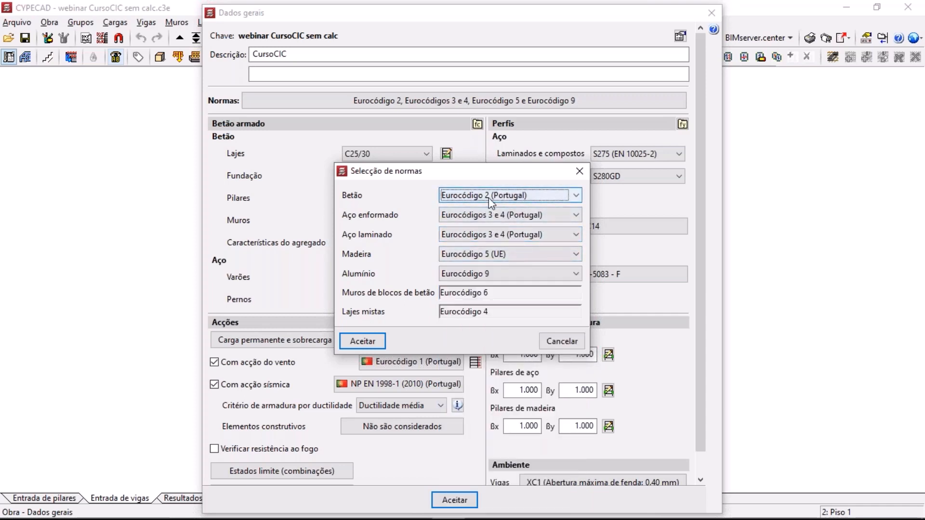
{"action": "left_click", "coordinate": [559, 341]}
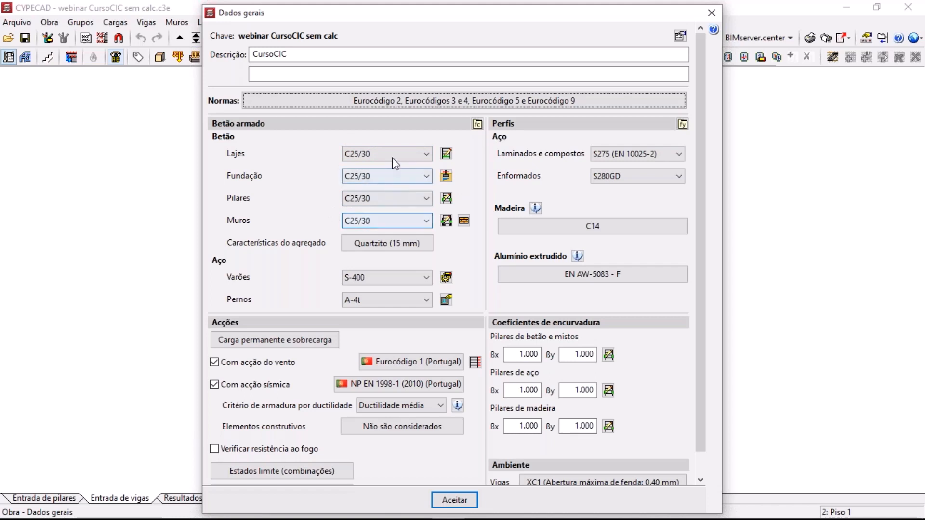
Open the concrete cover settings from the reinforcing bar steel types and inspect the cover for columns and walls
{"action": "left_click", "coordinate": [446, 277]}
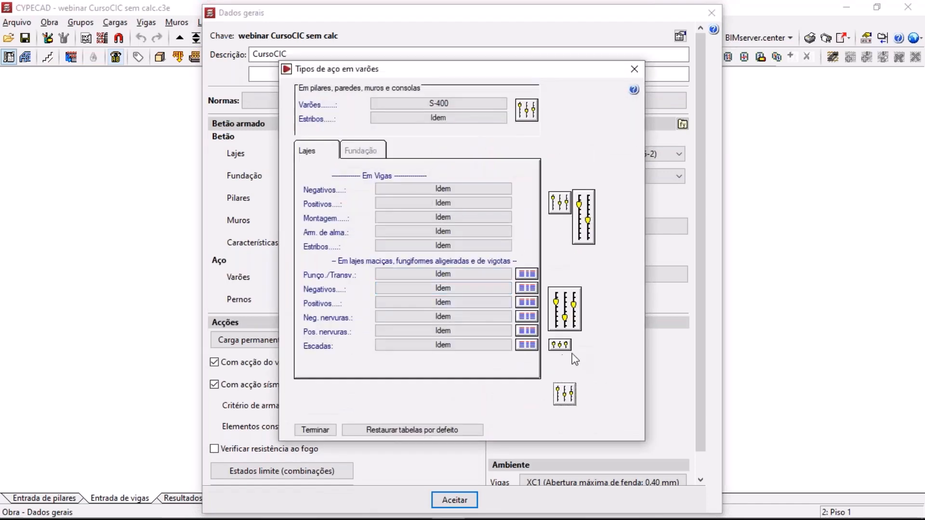
{"action": "left_click", "coordinate": [564, 394]}
{"action": "left_click", "coordinate": [461, 268]}
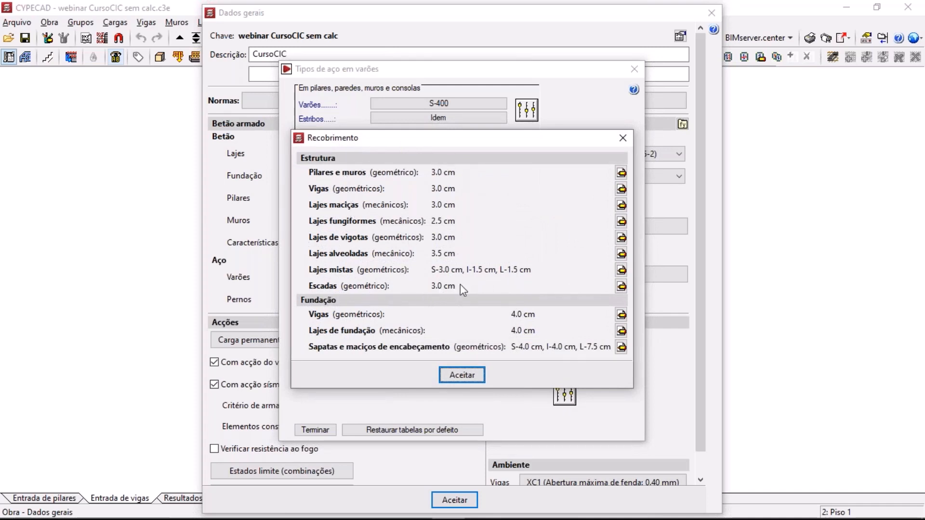
{"action": "left_click", "coordinate": [621, 172]}
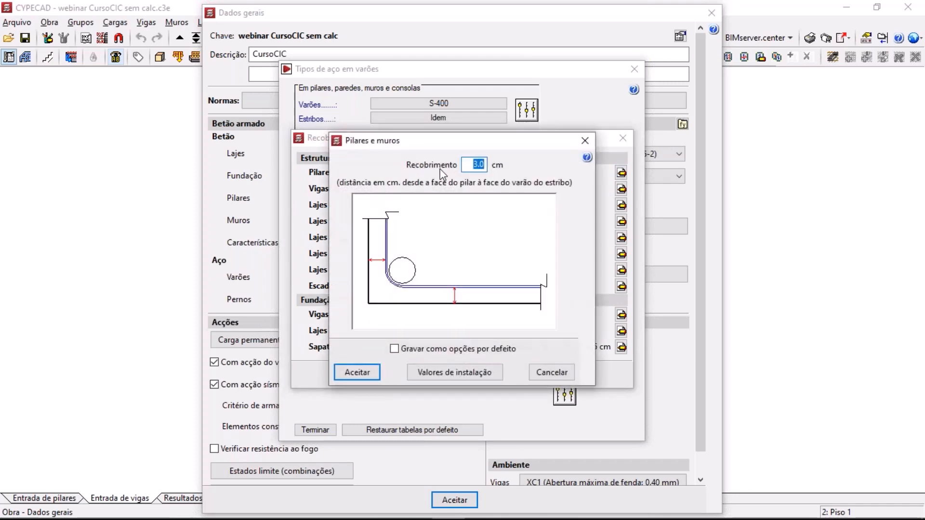
{"action": "left_click", "coordinate": [550, 372]}
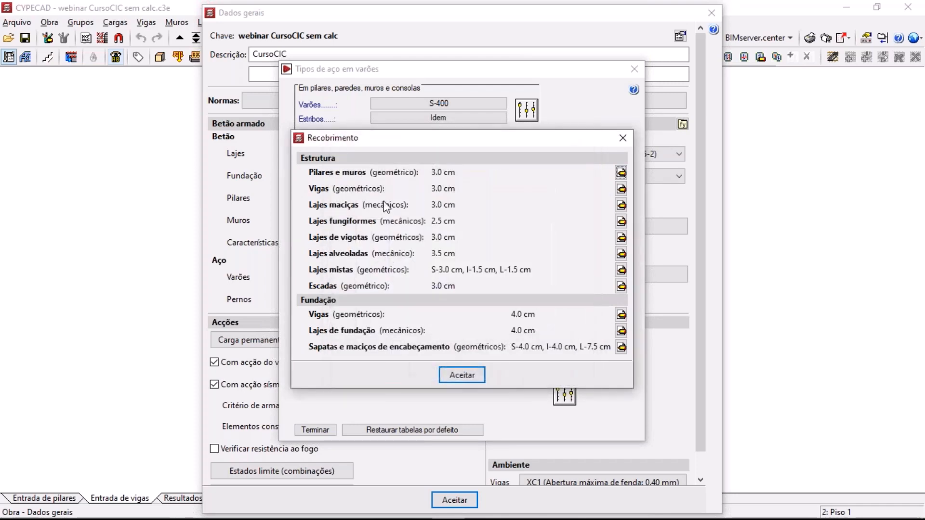
Inspect the upper, lower and lateral concrete covers for structural beams, and return to the general data
{"action": "left_click", "coordinate": [621, 189]}
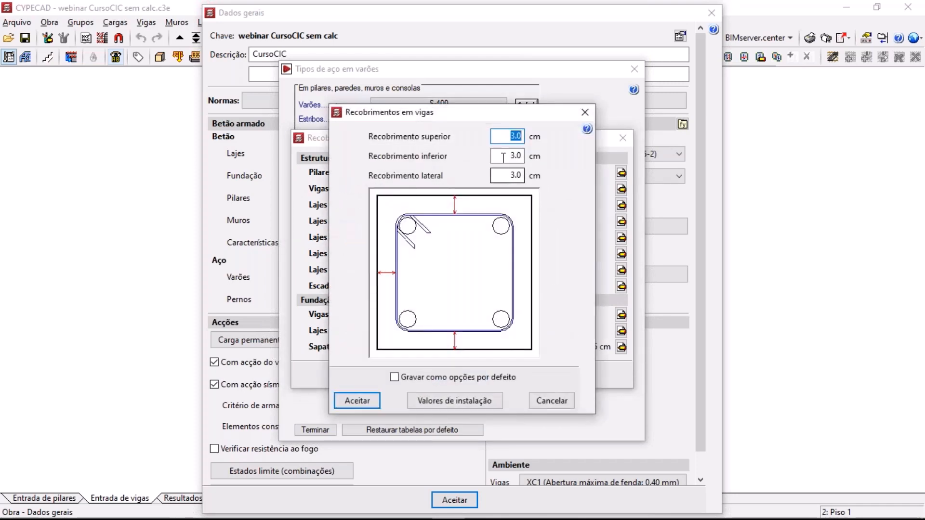
{"action": "left_click", "coordinate": [537, 402]}
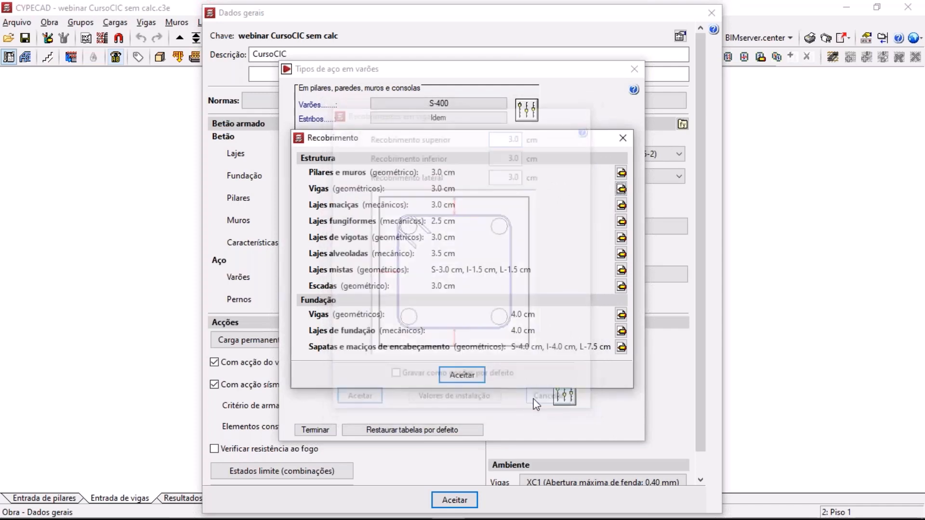
{"action": "left_click", "coordinate": [462, 375]}
{"action": "left_click", "coordinate": [461, 299]}
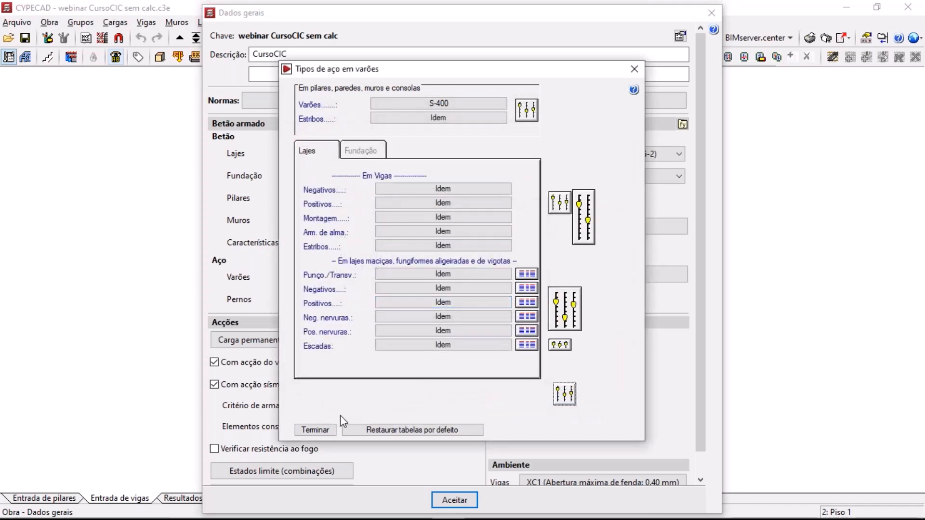
{"action": "left_click", "coordinate": [312, 434]}
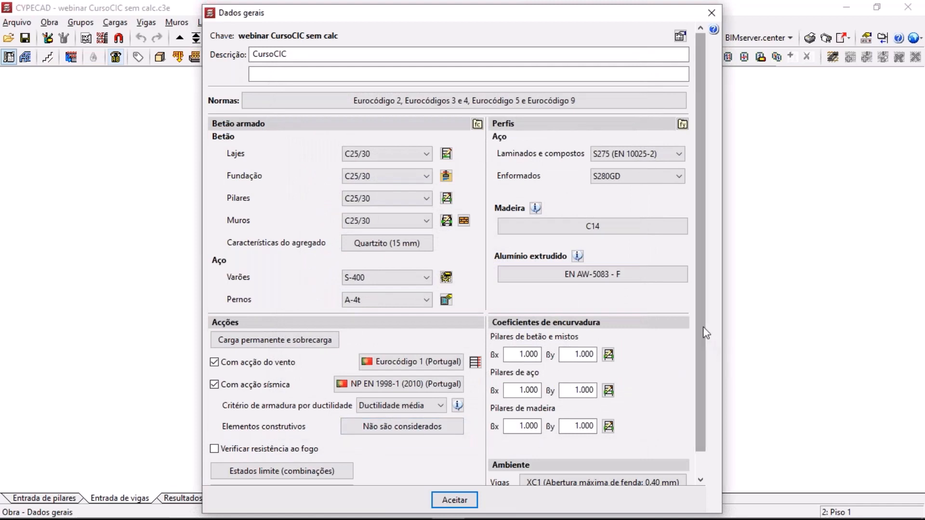
Open the beams' environment settings and try the carbonation exposure classes XC3 and XC4
{"action": "scroll", "coordinate": [697, 378], "scroll_direction": "down", "scroll_amount": 1}
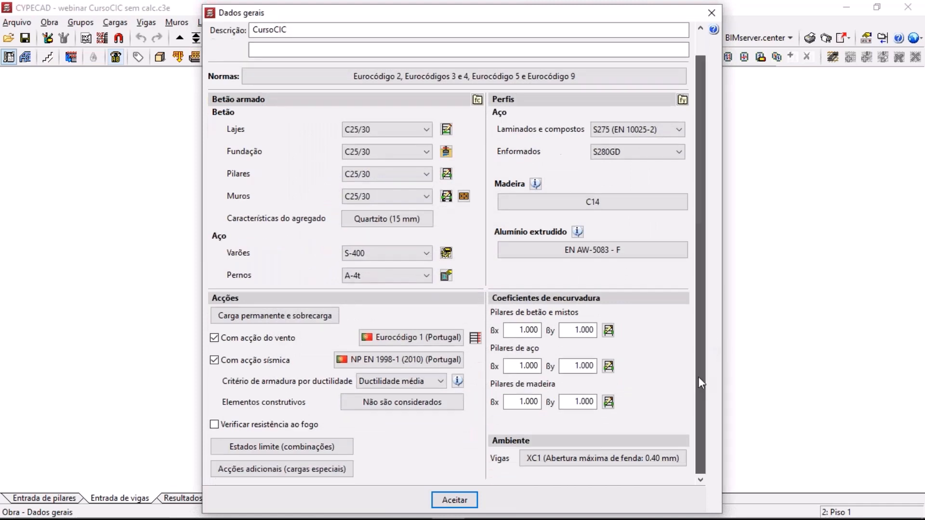
{"action": "left_click", "coordinate": [573, 459]}
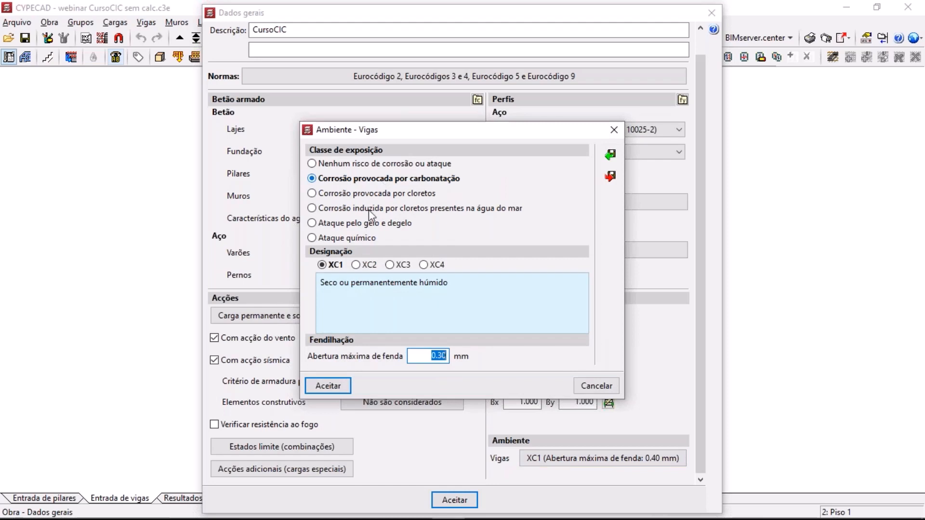
{"action": "left_click", "coordinate": [404, 266]}
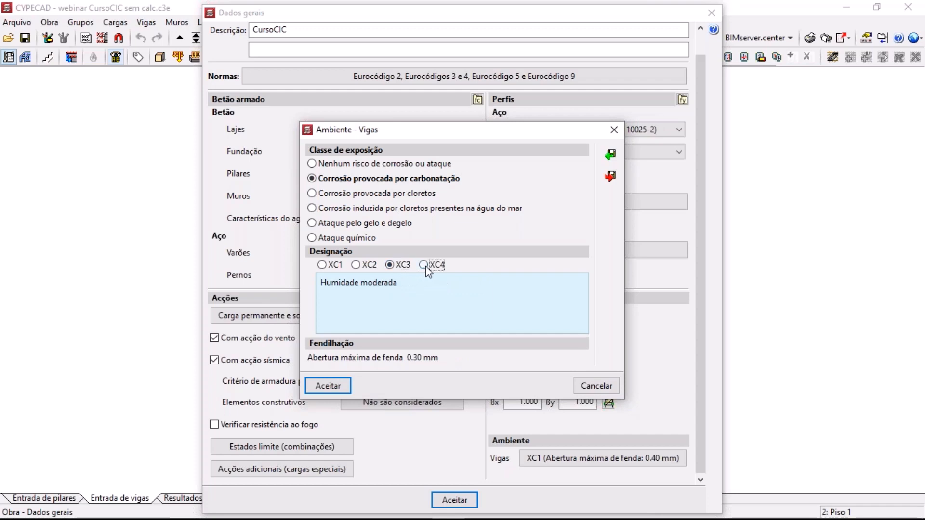
{"action": "left_click", "coordinate": [438, 265]}
Try the chloride corrosion classes XD2 and XD3 and the seawater chloride class XS2 for the beams
{"action": "left_click", "coordinate": [363, 198]}
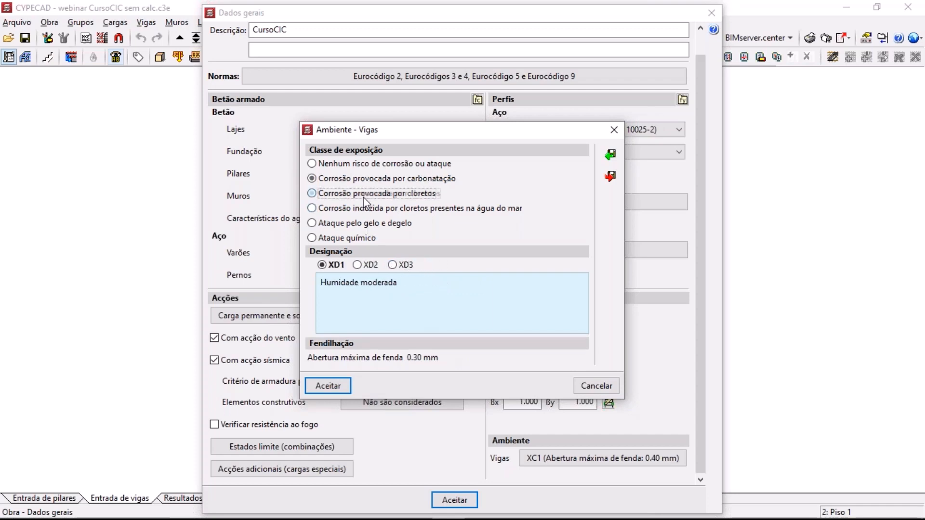
{"action": "left_click", "coordinate": [369, 265]}
{"action": "left_click", "coordinate": [399, 265]}
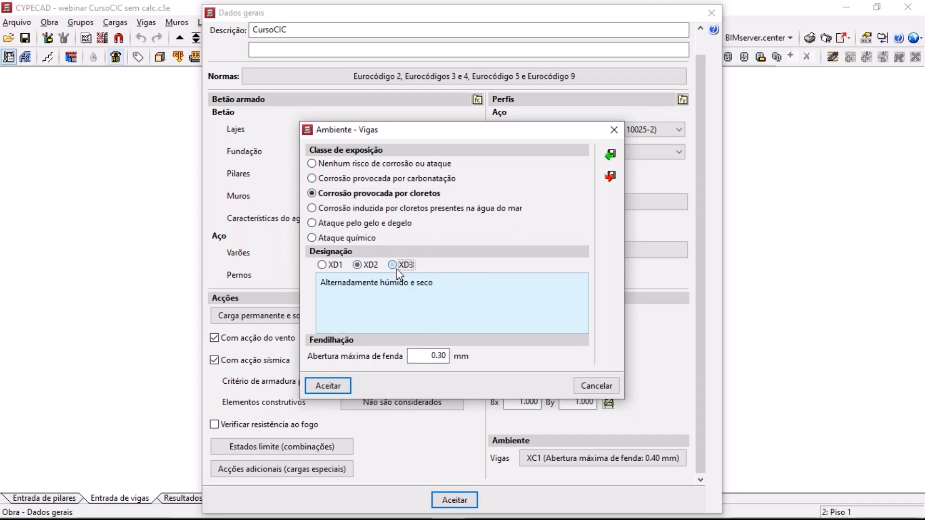
{"action": "left_click", "coordinate": [364, 209]}
{"action": "left_click", "coordinate": [369, 265]}
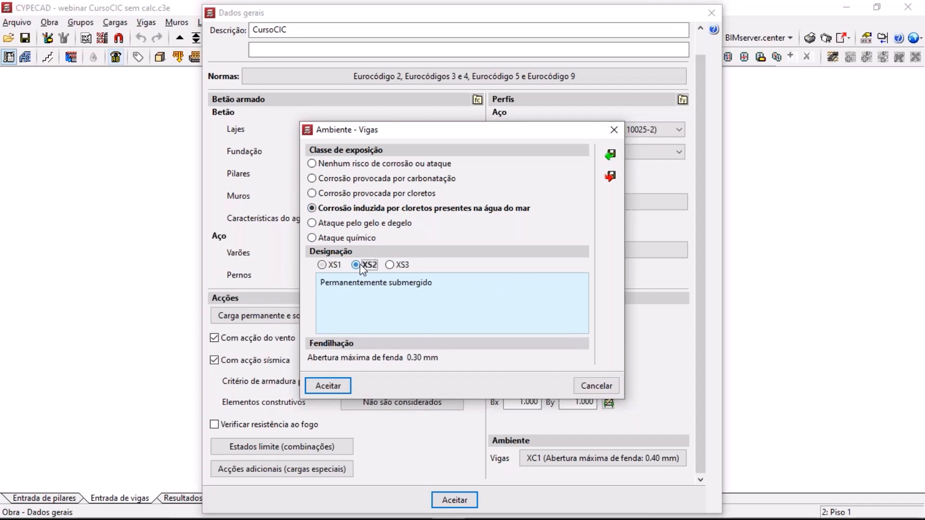
Return the beams' exposure to carbonation class XC1 and cancel the environment settings
{"action": "left_click", "coordinate": [341, 179]}
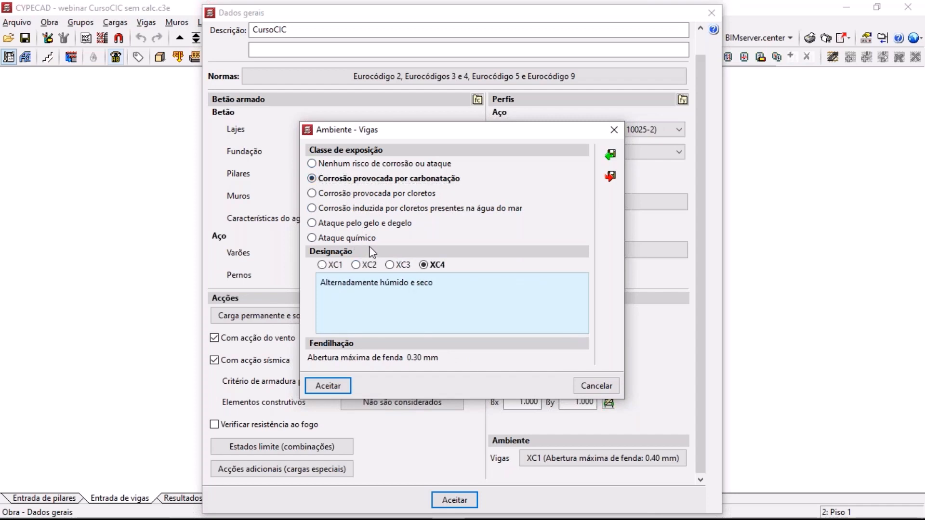
{"action": "left_click", "coordinate": [322, 265]}
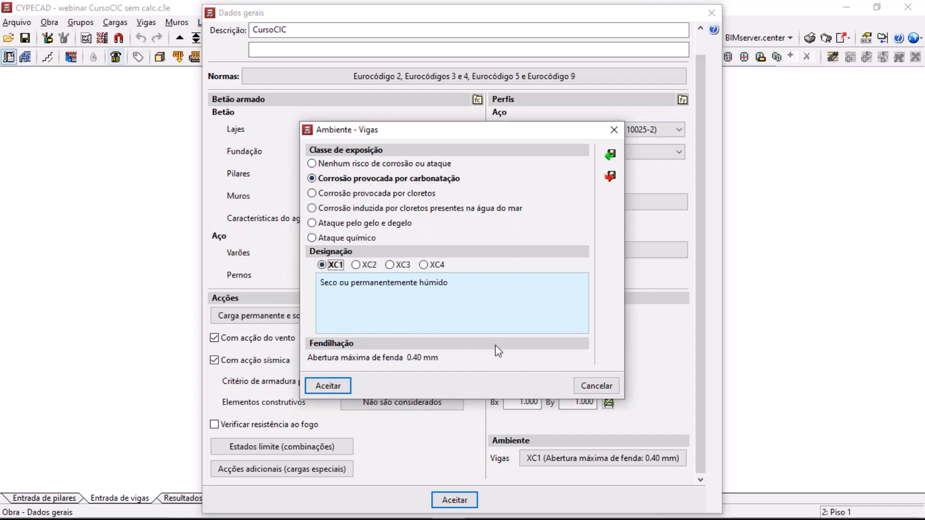
{"action": "left_click", "coordinate": [596, 386]}
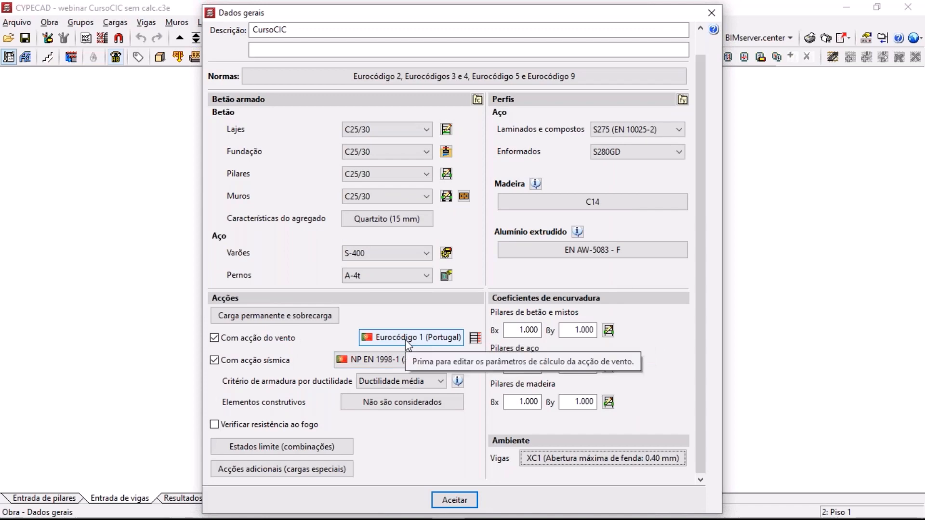
Review the Eurocódigo 1 (Portugal) wind action parameters and leave them without saving
{"action": "left_click", "coordinate": [457, 339]}
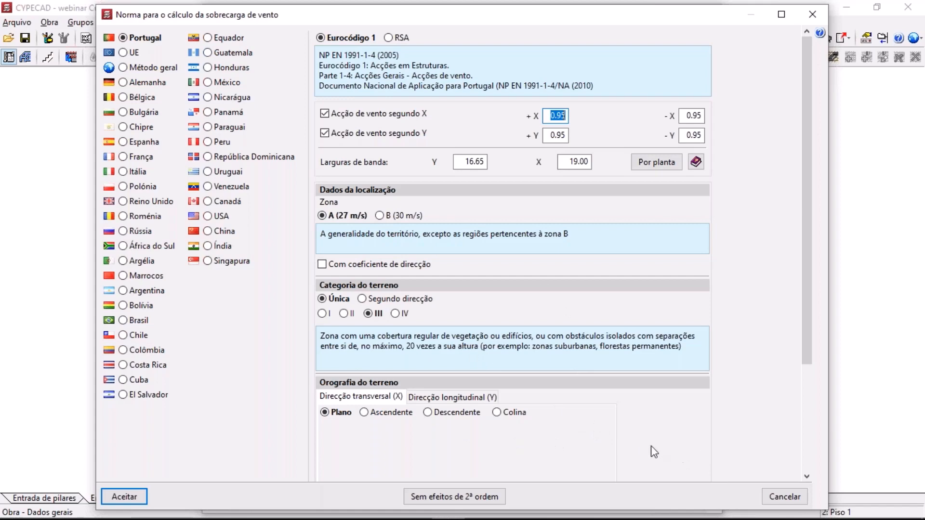
{"action": "left_click", "coordinate": [781, 501]}
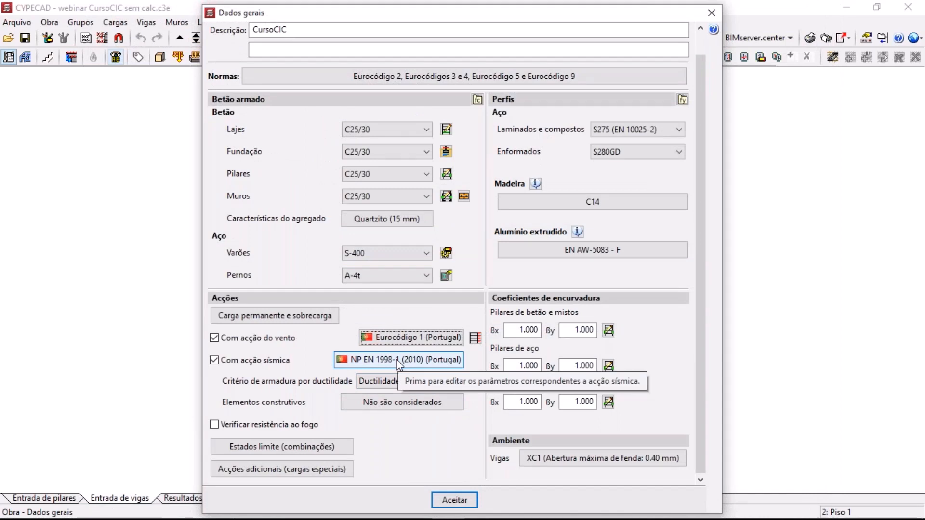
Switch to the PowerPoint presentation and show slide 2, "Sismo – Eurocódigo 8", covering the ductility classes
{"action": "key", "text": "alt+Tab"}
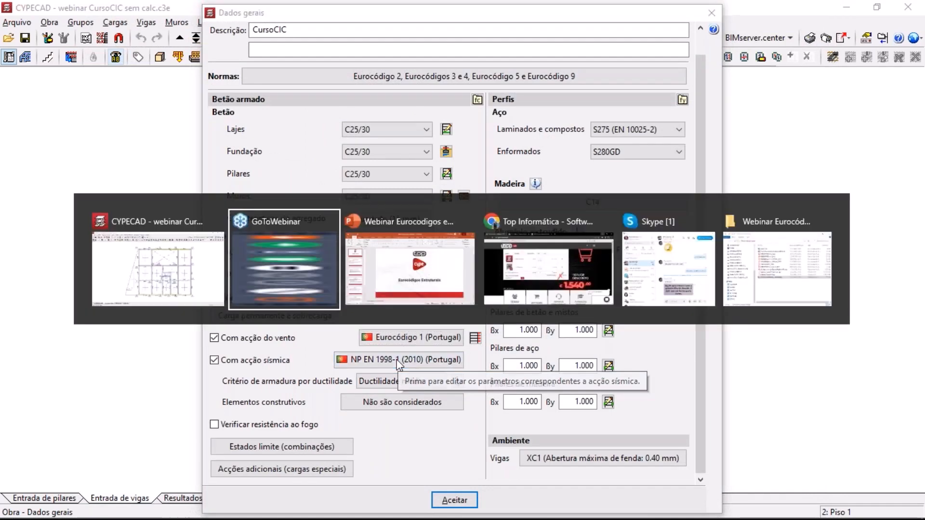
{"action": "key", "text": "alt+Tab"}
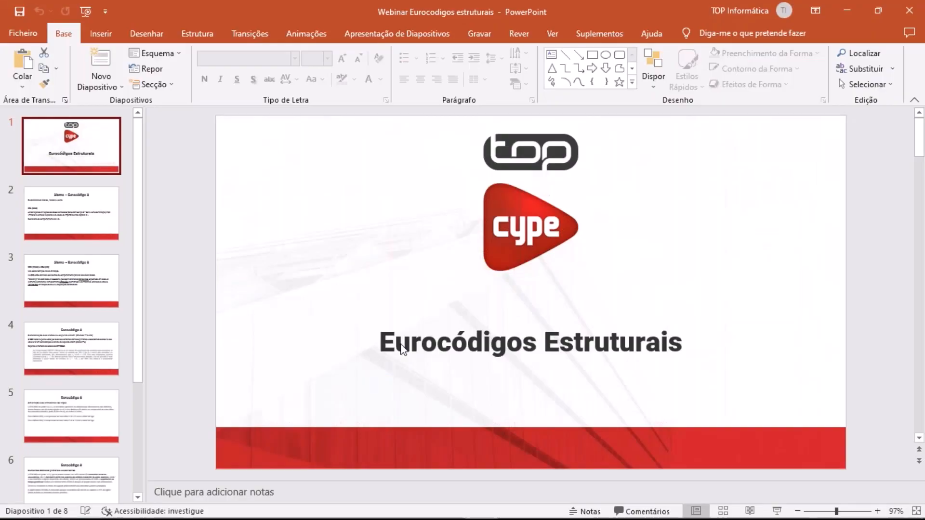
{"action": "left_click", "coordinate": [113, 198]}
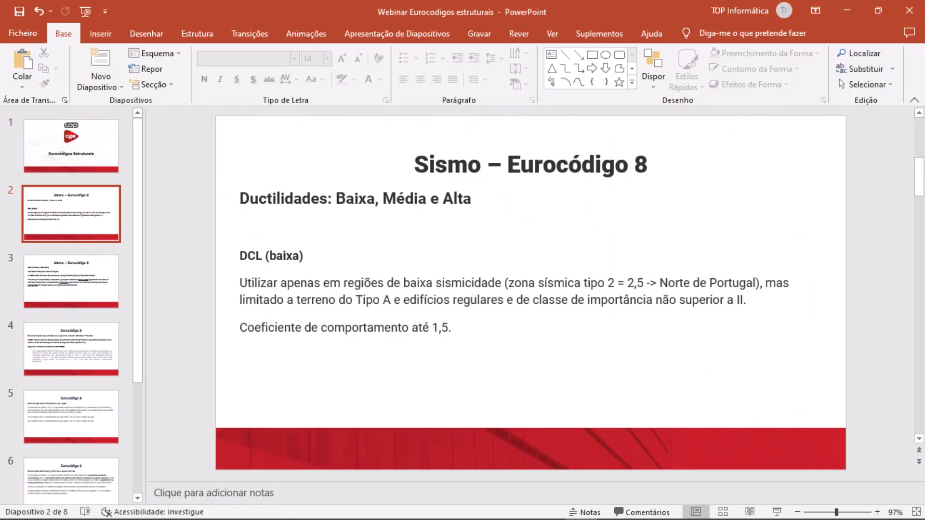
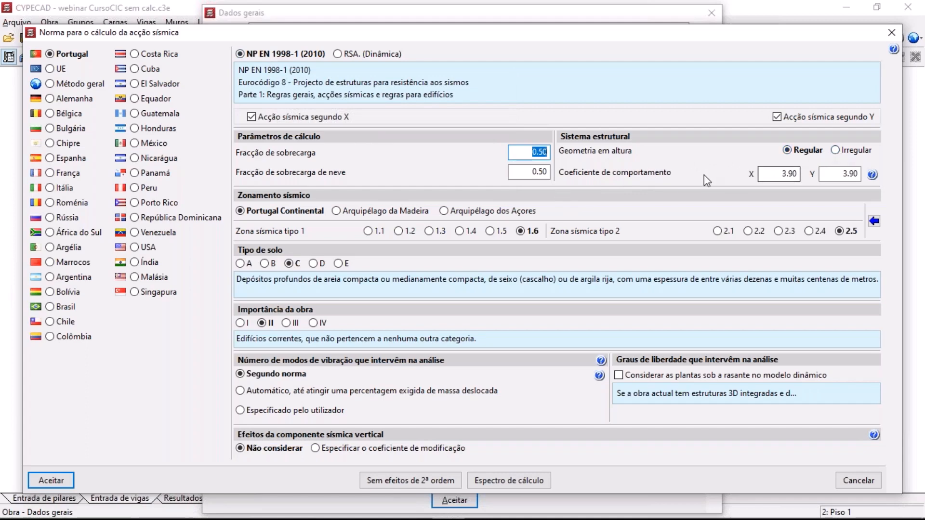
Examine the seismic behaviour factor tables for concrete, steel and composite structures, and close them
{"action": "left_click", "coordinate": [871, 174]}
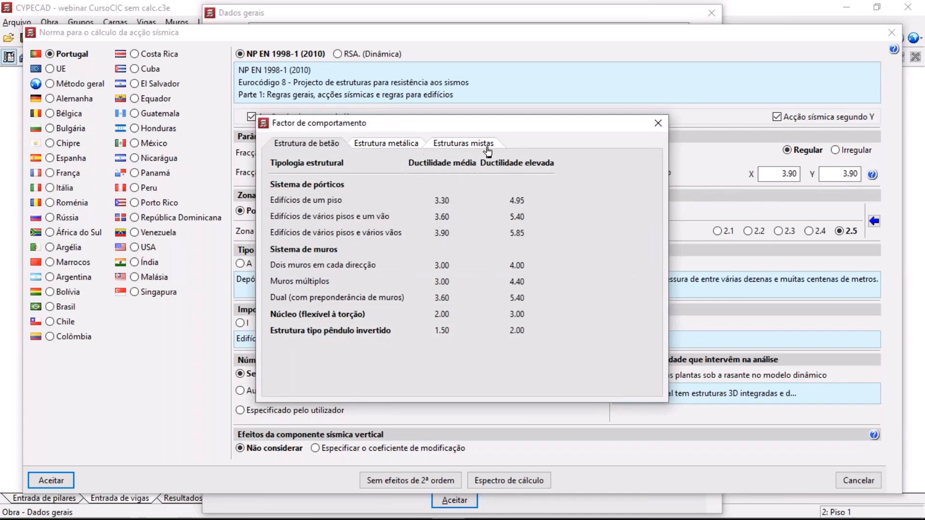
{"action": "left_click", "coordinate": [402, 145]}
{"action": "left_click", "coordinate": [453, 147]}
{"action": "left_click", "coordinate": [323, 148]}
{"action": "left_click", "coordinate": [657, 123]}
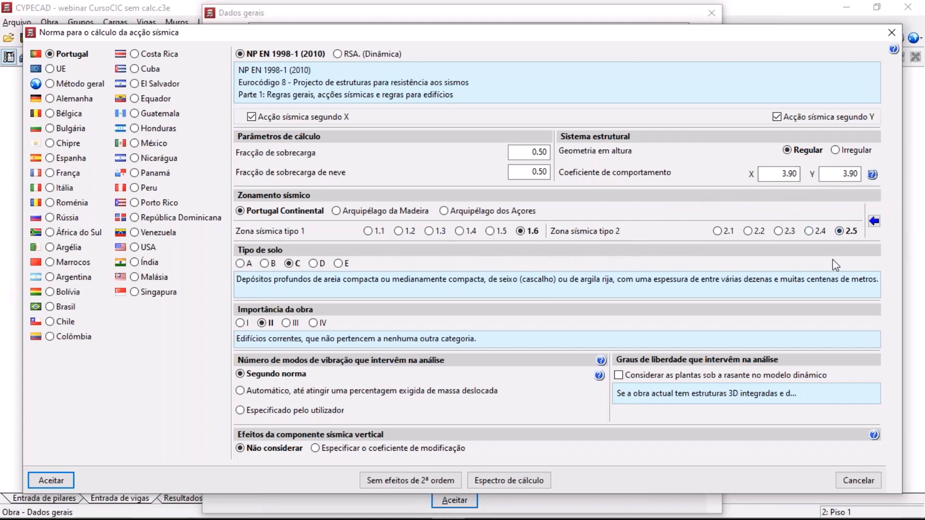
Look up the seismic zones of several municipalities in the Vila Real district, including Peso da Régua, Valpaços and Alijó, and cancel the selection
{"action": "left_click", "coordinate": [873, 221]}
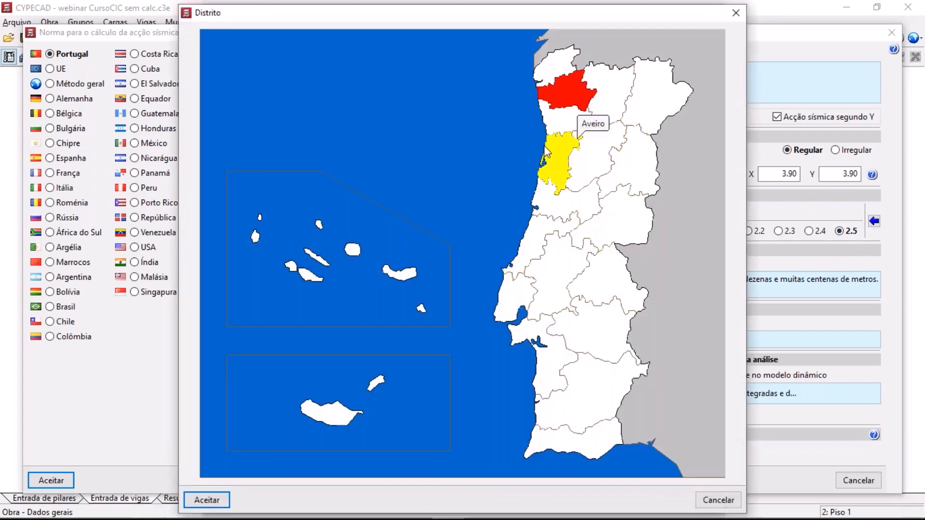
{"action": "left_click", "coordinate": [628, 102]}
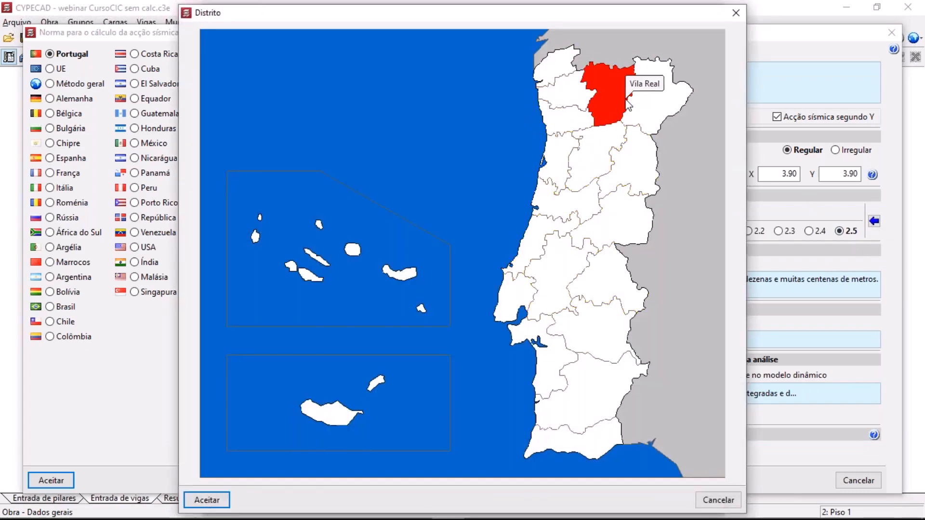
{"action": "left_click", "coordinate": [223, 500]}
{"action": "left_click", "coordinate": [416, 231]}
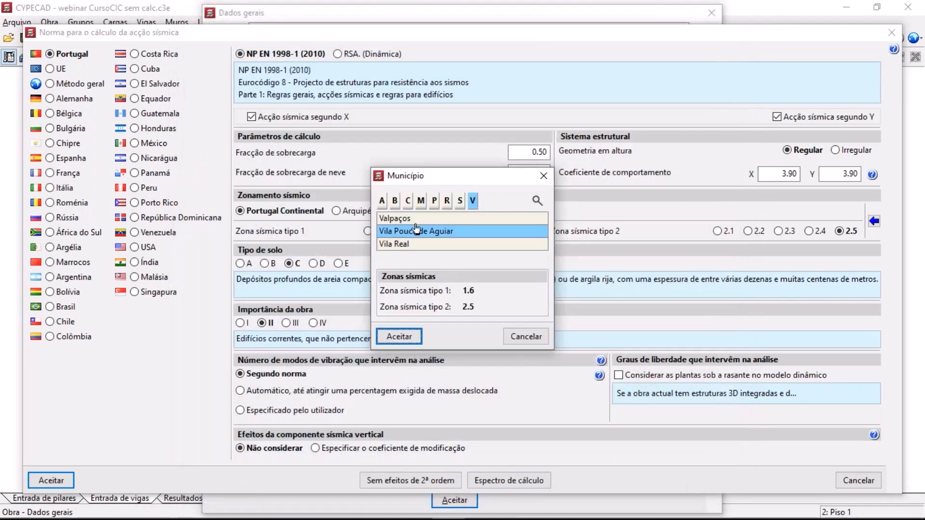
{"action": "left_click", "coordinate": [421, 200]}
{"action": "left_click", "coordinate": [434, 200]}
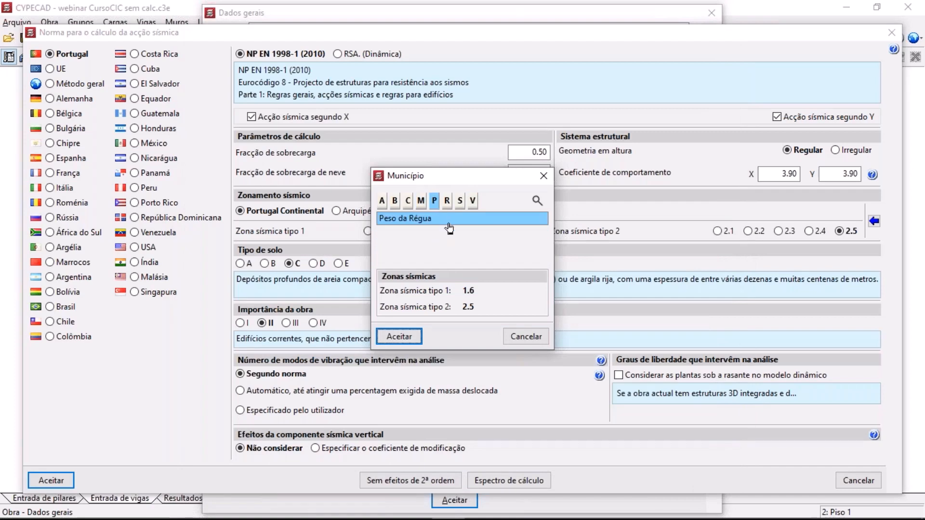
{"action": "left_click", "coordinate": [472, 200]}
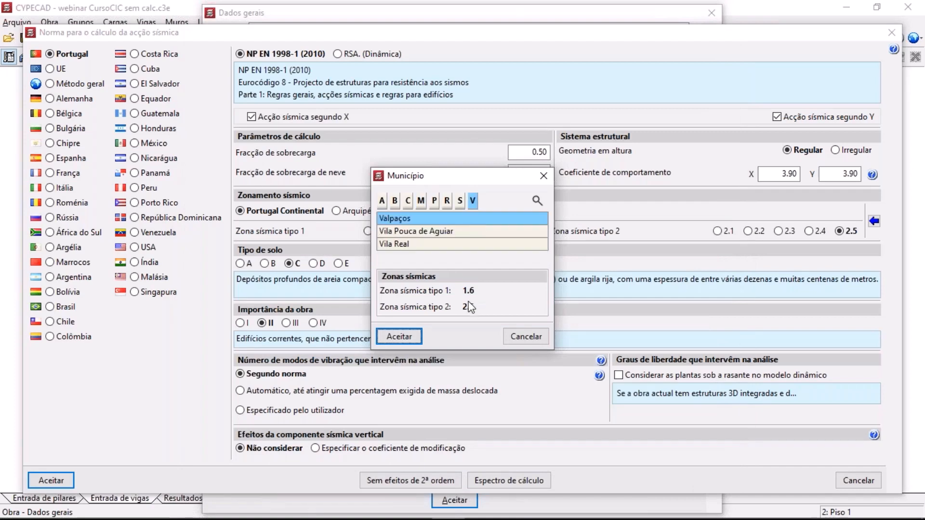
{"action": "left_click", "coordinate": [395, 200]}
{"action": "left_click", "coordinate": [383, 201]}
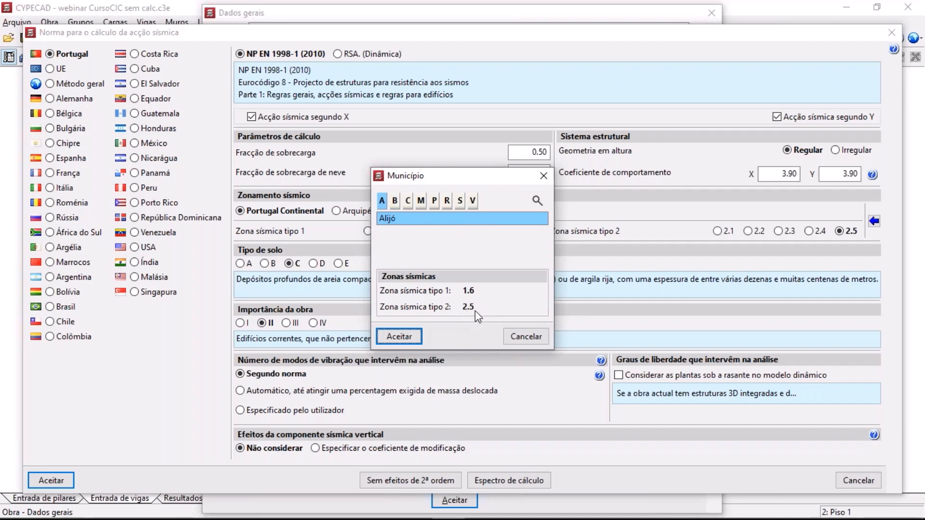
{"action": "left_click", "coordinate": [525, 337]}
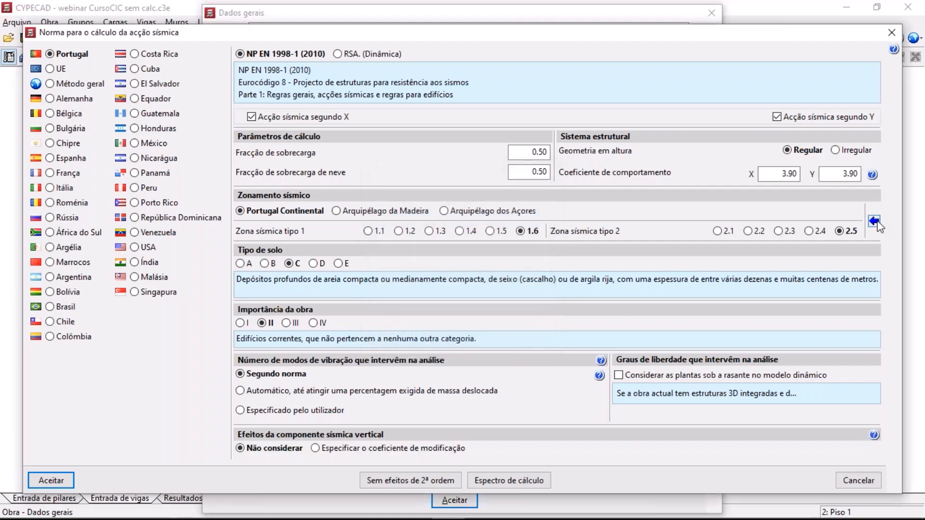
Look up the seismic zones for the municipality of Coimbra on the district map and cancel the selection
{"action": "left_click", "coordinate": [874, 222]}
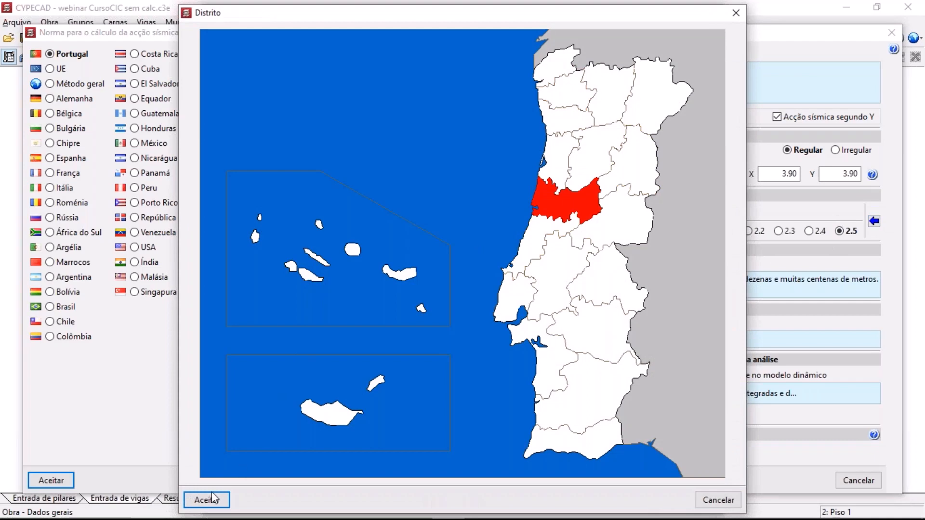
{"action": "left_click", "coordinate": [207, 499]}
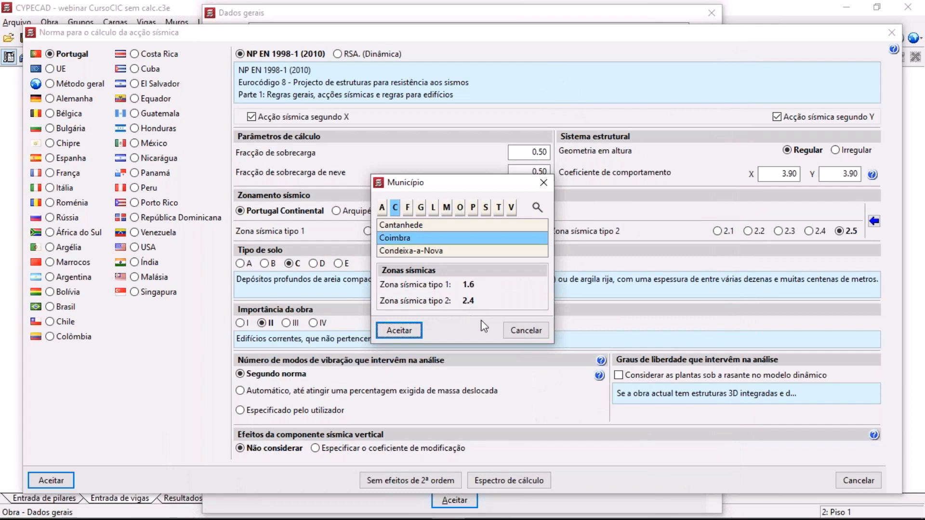
{"action": "left_click", "coordinate": [525, 331]}
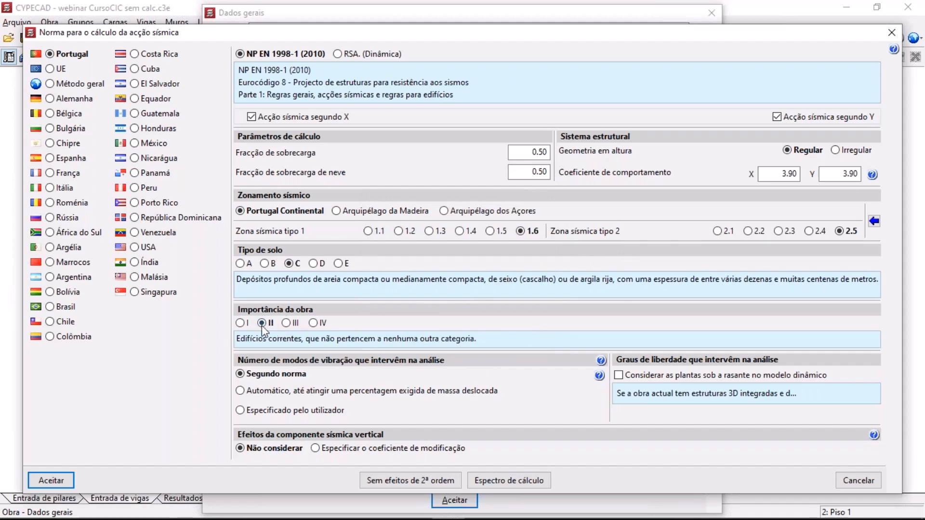
Examine the descriptions of building importance classes I, III and IV, and return the importance to class II
{"action": "left_click", "coordinate": [240, 324]}
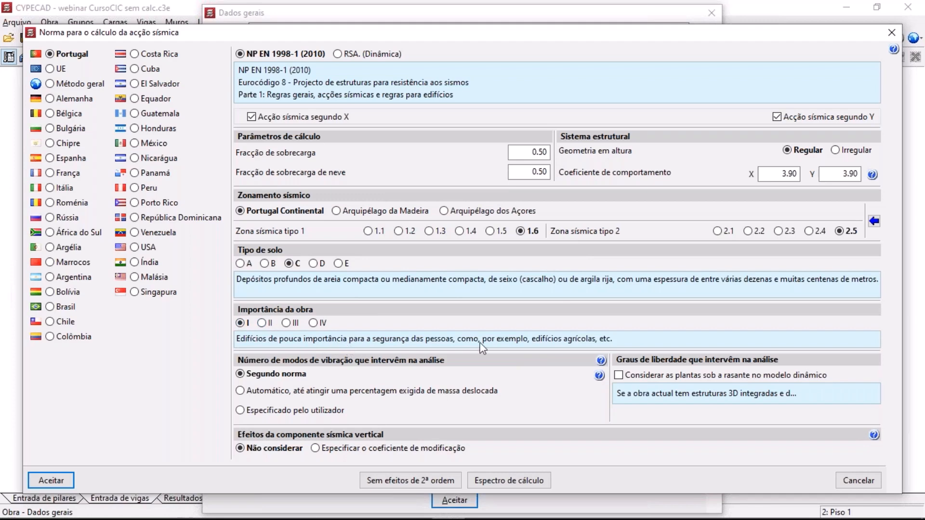
{"action": "left_click", "coordinate": [262, 323]}
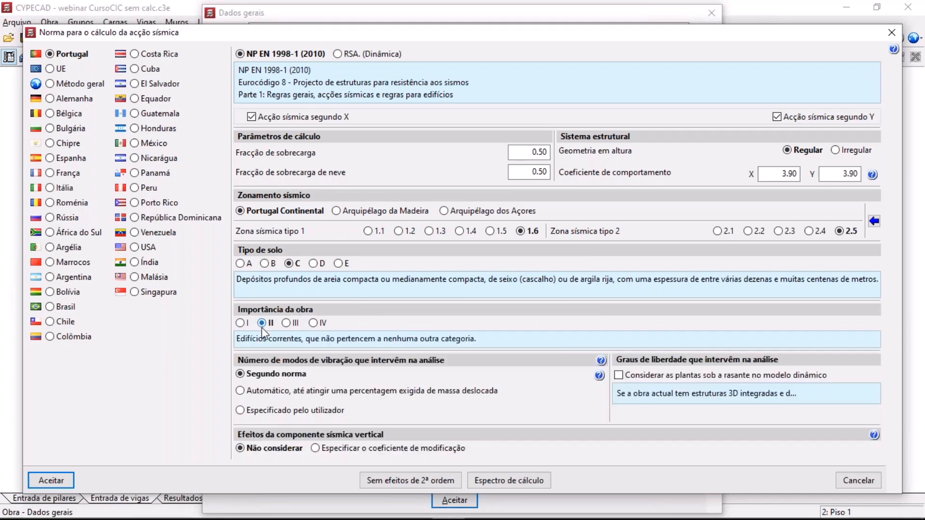
{"action": "left_click", "coordinate": [286, 324]}
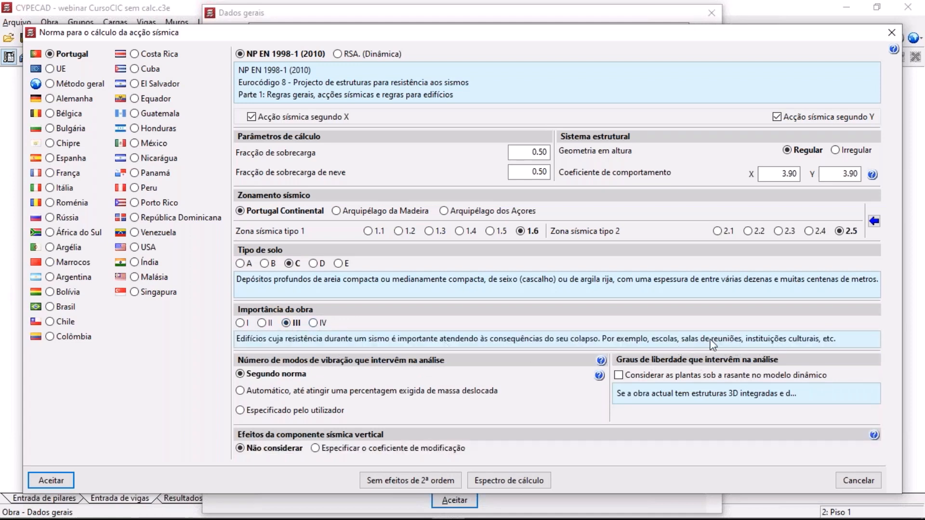
{"action": "left_click", "coordinate": [314, 323]}
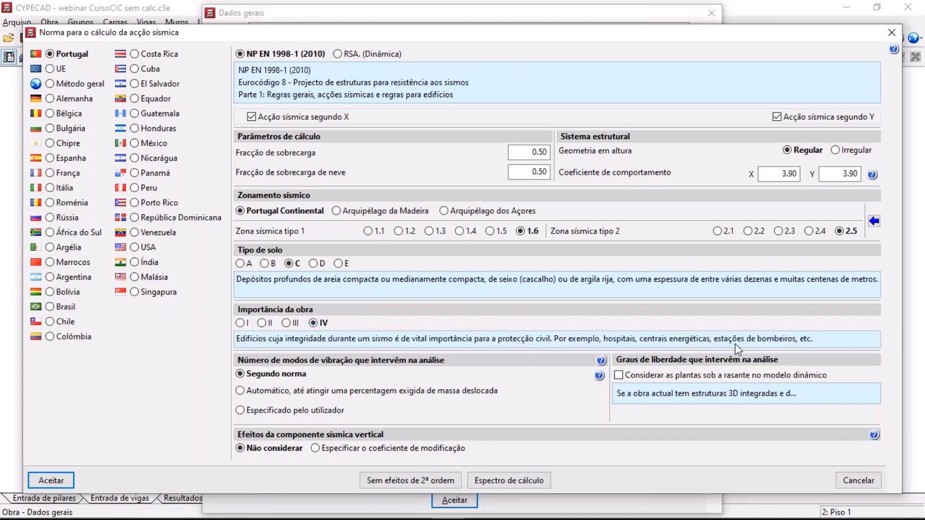
{"action": "left_click", "coordinate": [268, 323]}
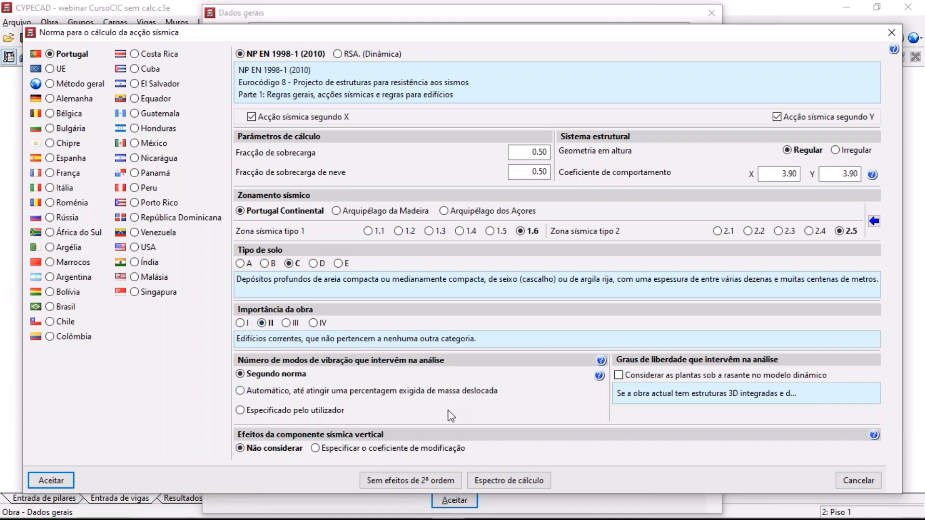
Accept the seismic settings, keep the ductility reinforcement criterion at Ductilidade média, and confirm the general data with its information notices
{"action": "left_click", "coordinate": [51, 480]}
{"action": "left_click", "coordinate": [403, 383]}
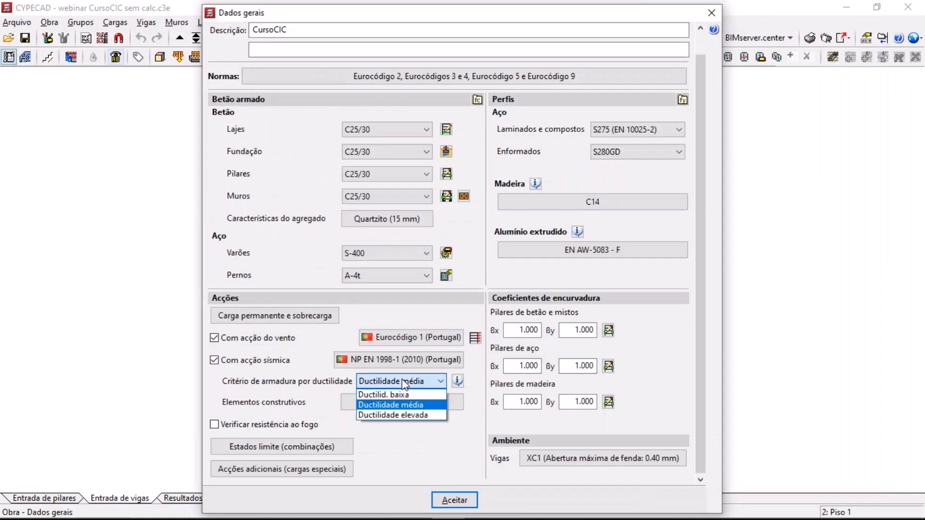
{"action": "left_click", "coordinate": [412, 406]}
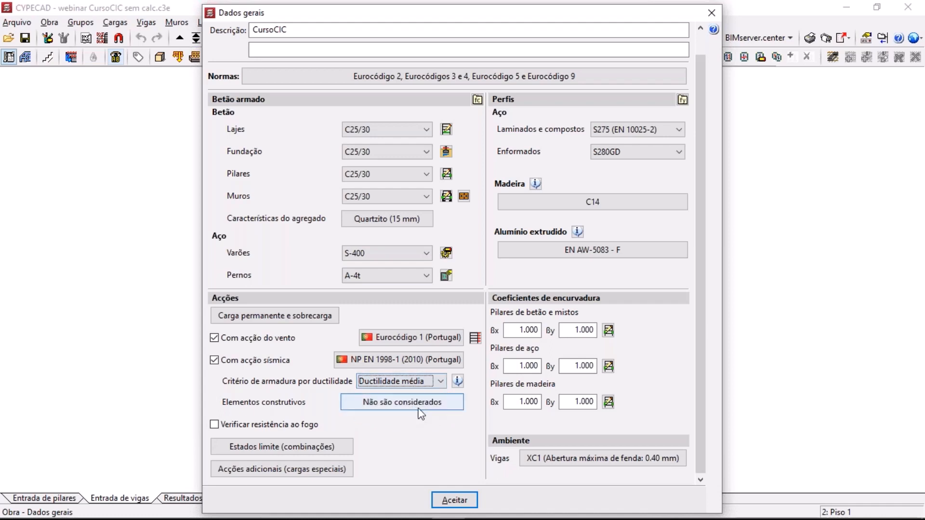
{"action": "left_click", "coordinate": [452, 499]}
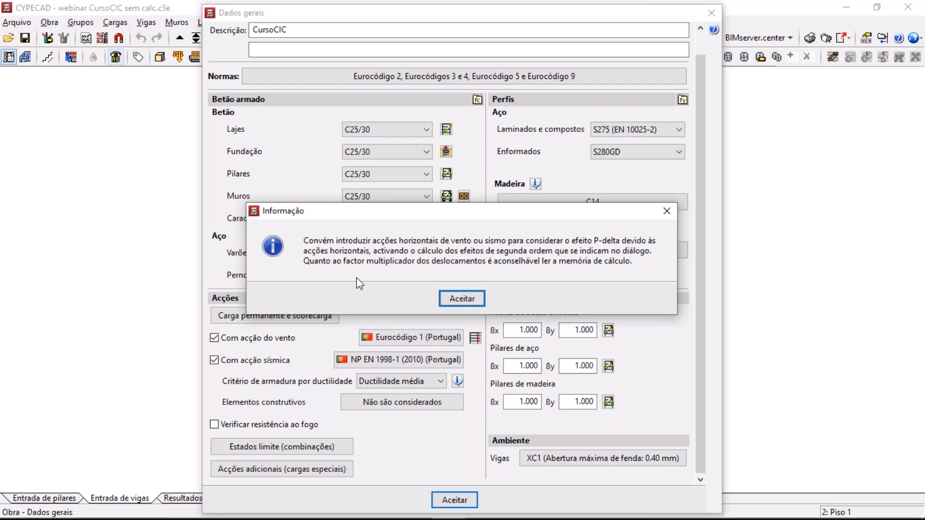
{"action": "left_click", "coordinate": [470, 298]}
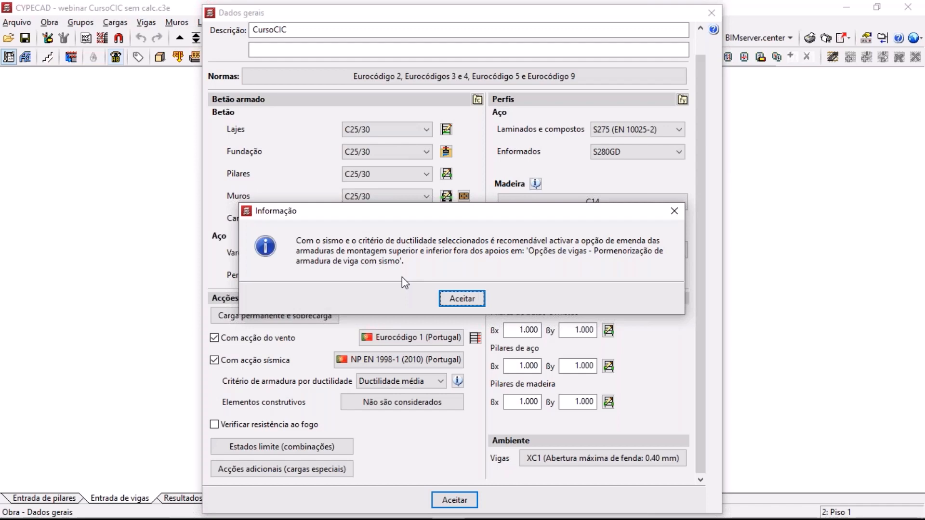
{"action": "left_click", "coordinate": [461, 295]}
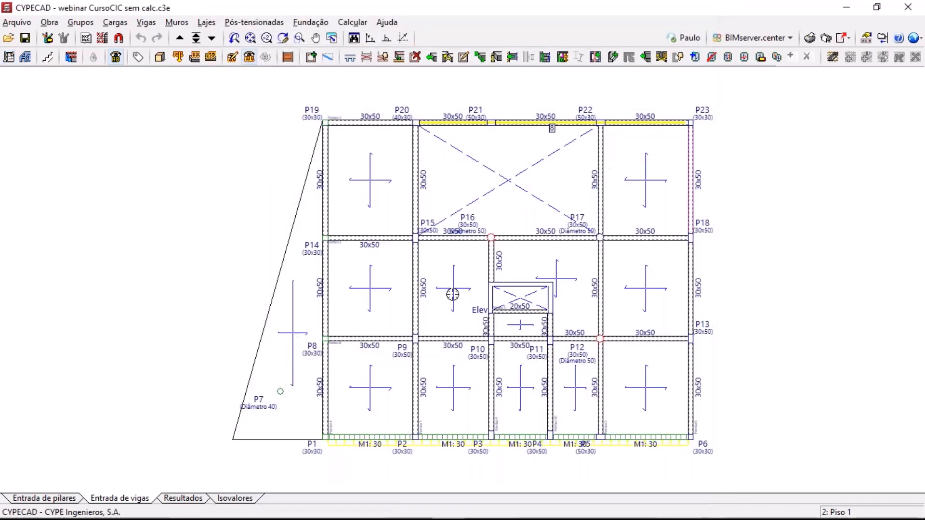
Reopen the building's general data and enable second-order effects for the NP EN 1998-1 (2010) seismic action
{"action": "left_click", "coordinate": [49, 22]}
{"action": "left_click", "coordinate": [77, 40]}
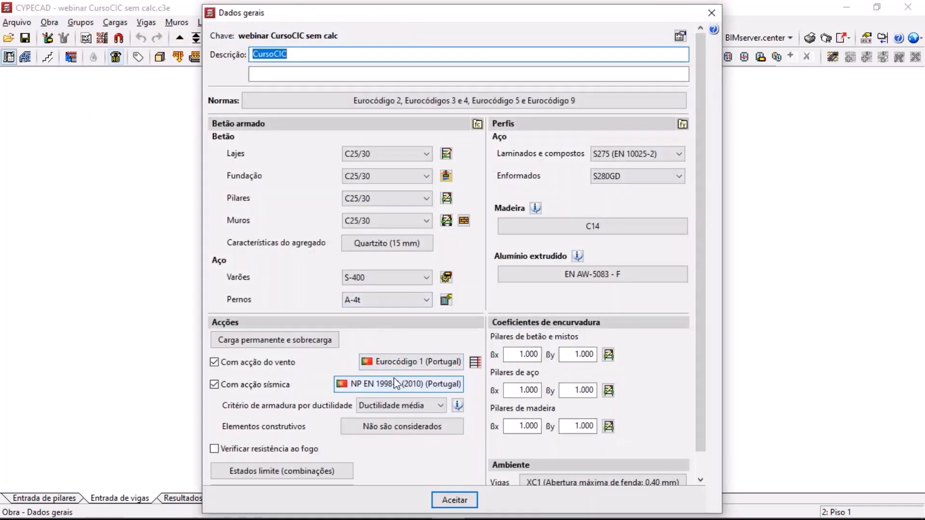
{"action": "left_click", "coordinate": [394, 378]}
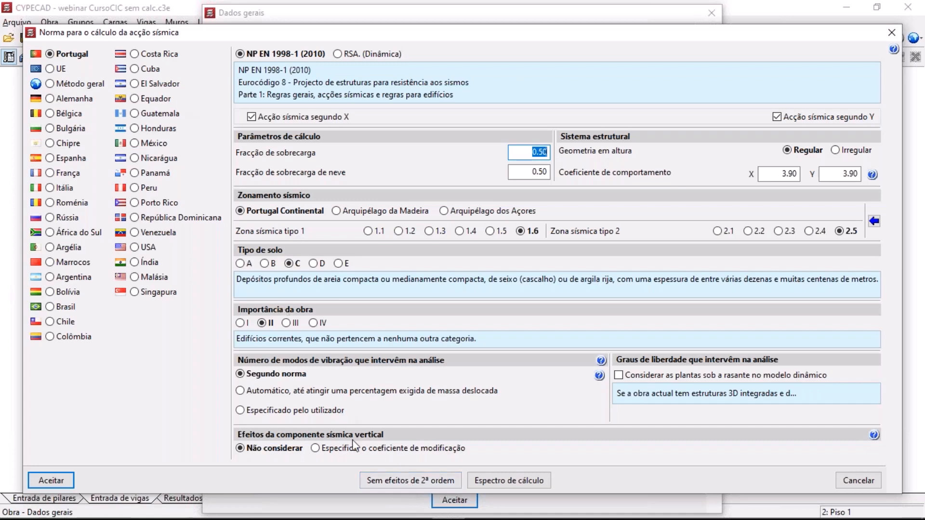
{"action": "left_click", "coordinate": [378, 480]}
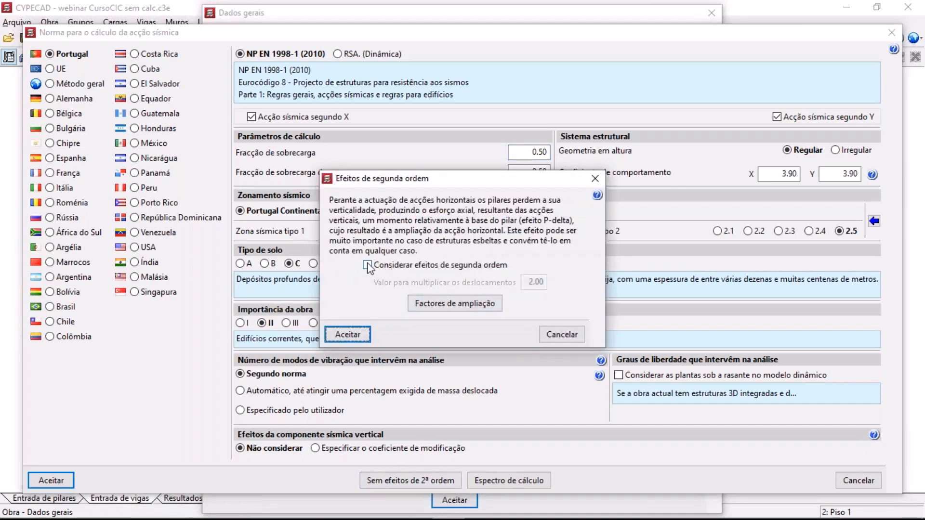
{"action": "left_click", "coordinate": [367, 265]}
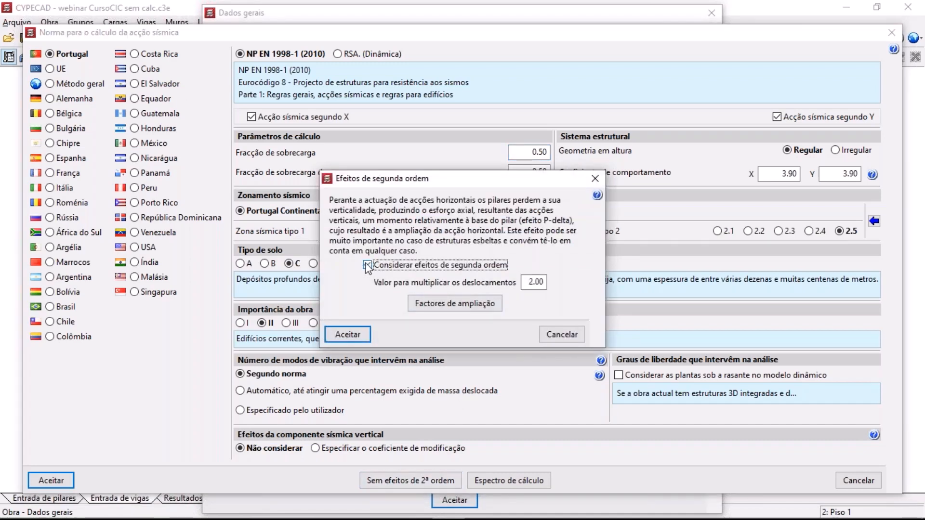
{"action": "double_click", "coordinate": [539, 283]}
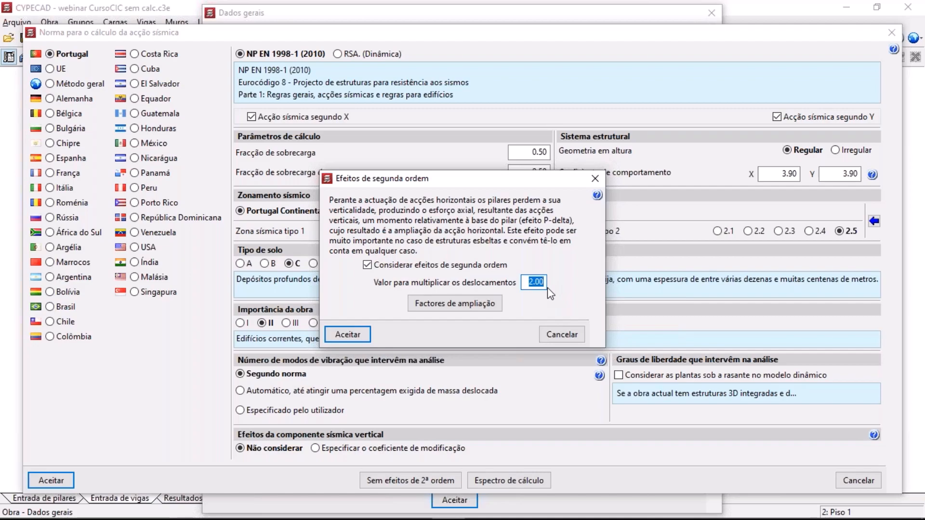
Switch to the PowerPoint presentation and show slide 4, "Eurocódigo 8"
{"action": "key", "text": "alt+Tab"}
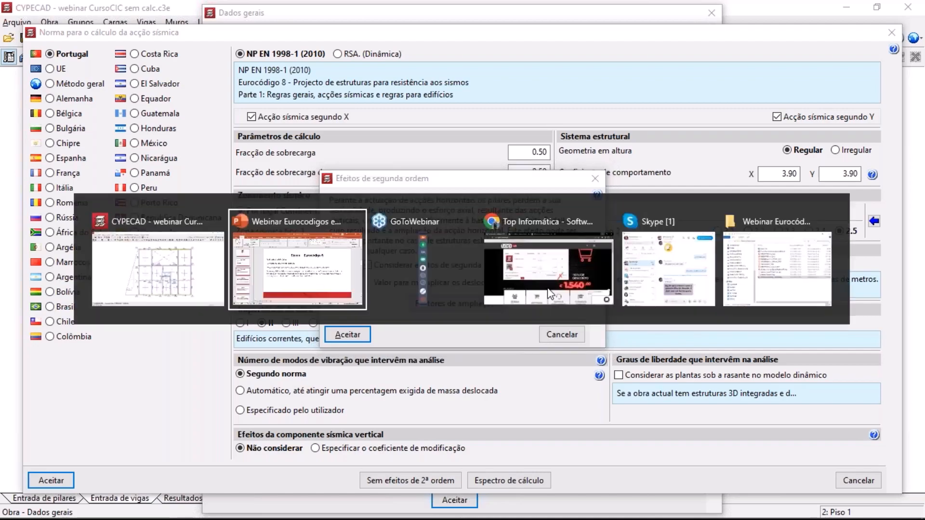
{"action": "left_click", "coordinate": [39, 323]}
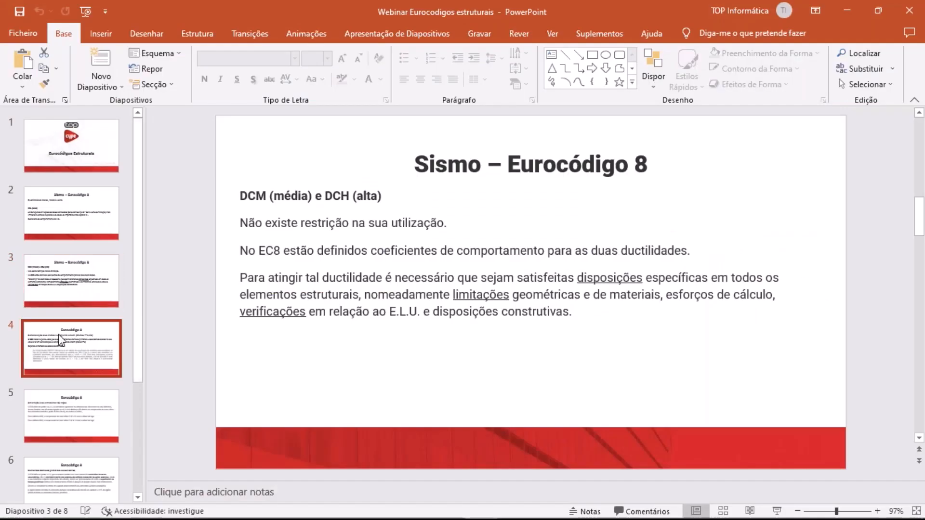
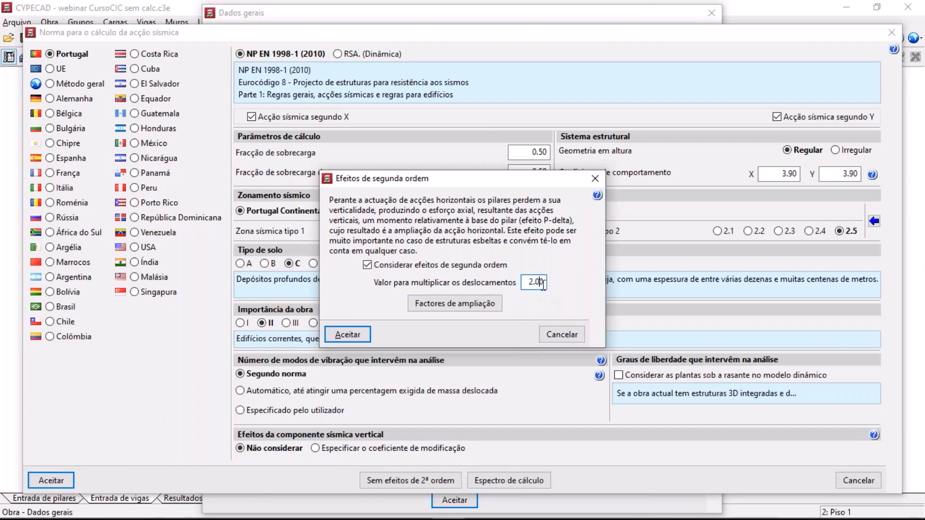
Back in CYPECAD, keep the displacement multiplier at 2.00 and accept the second-order effects and the seismic action settings
{"action": "left_click_drag", "start_coordinate": [544, 282], "coordinate": [531, 282]}
{"action": "left_click", "coordinate": [347, 333]}
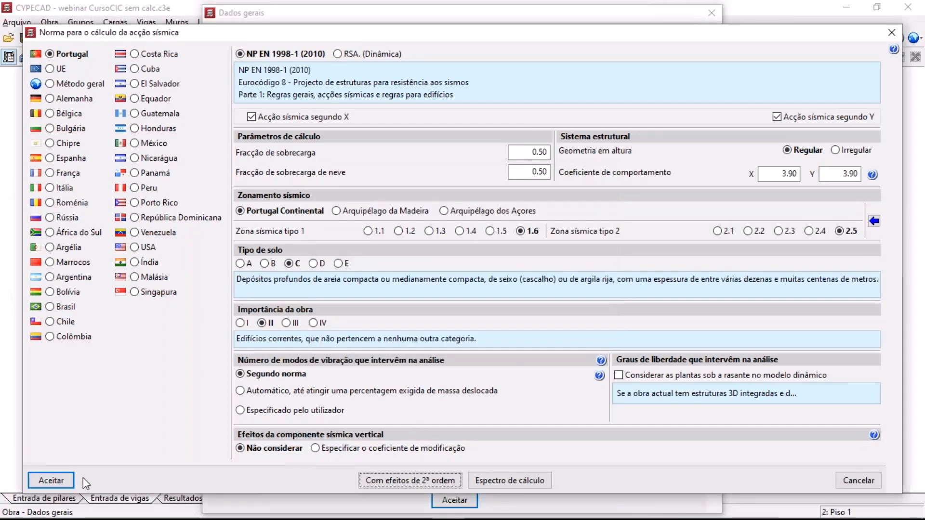
{"action": "left_click", "coordinate": [70, 480]}
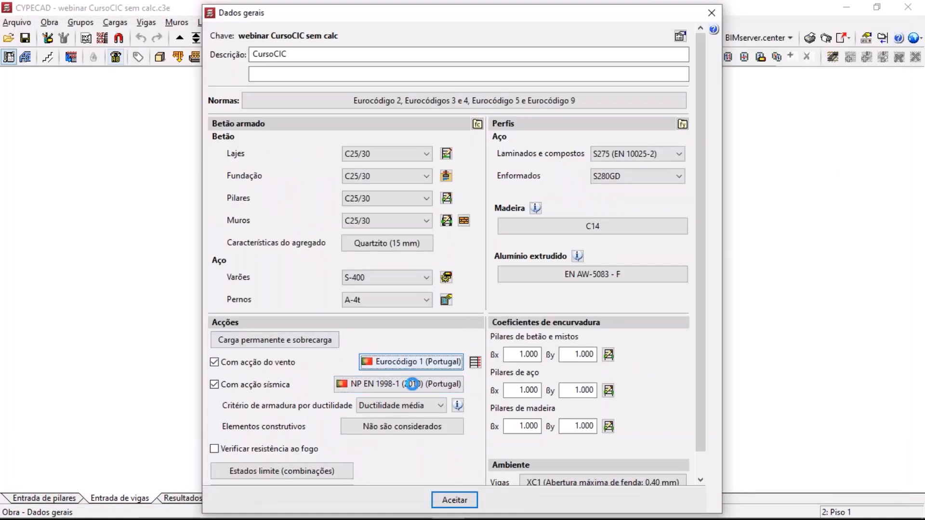
Enable second-order effects with a displacement multiplier of 2.00 for the Eurocódigo 1 wind action and accept the wind settings
{"action": "left_click", "coordinate": [436, 365]}
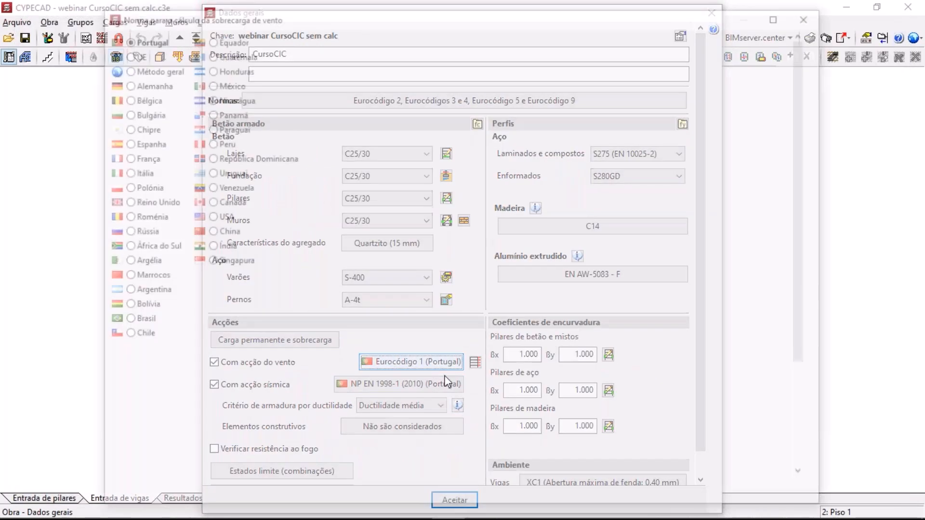
{"action": "left_click", "coordinate": [438, 491]}
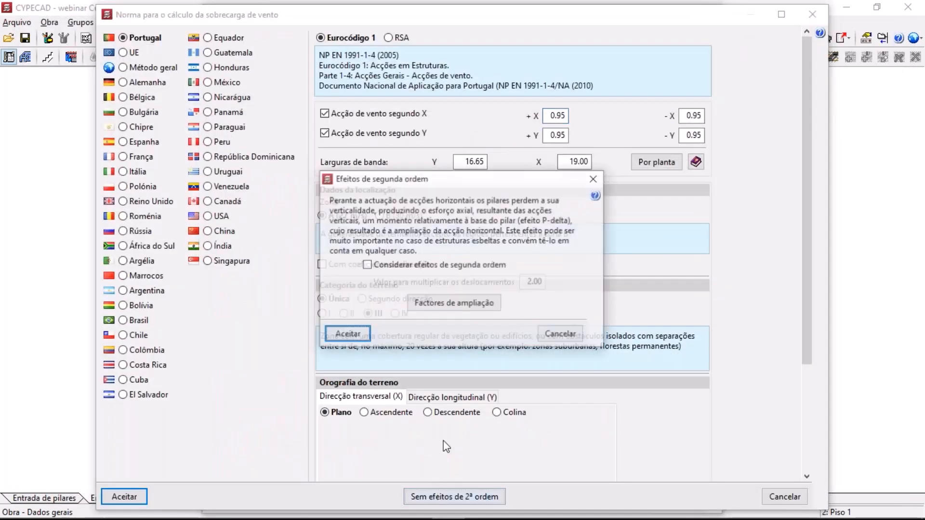
{"action": "left_click", "coordinate": [390, 267]}
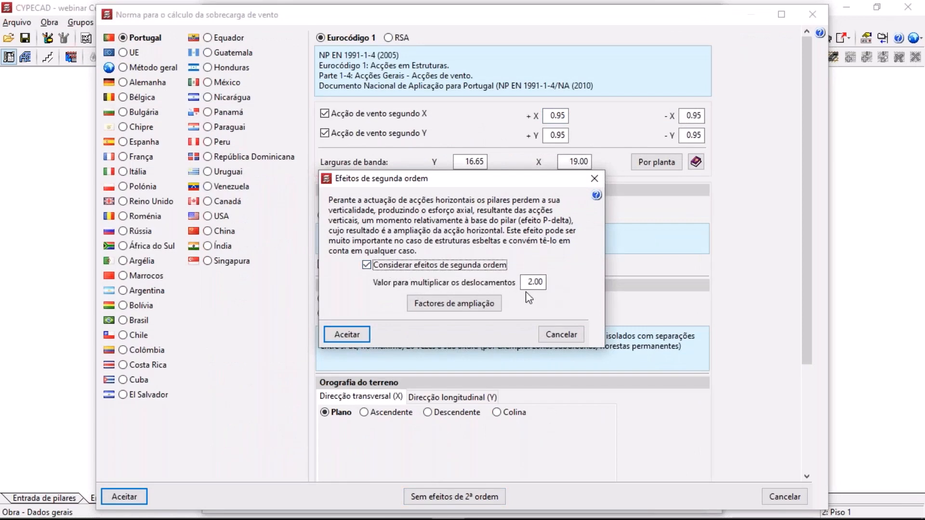
{"action": "left_click", "coordinate": [334, 329]}
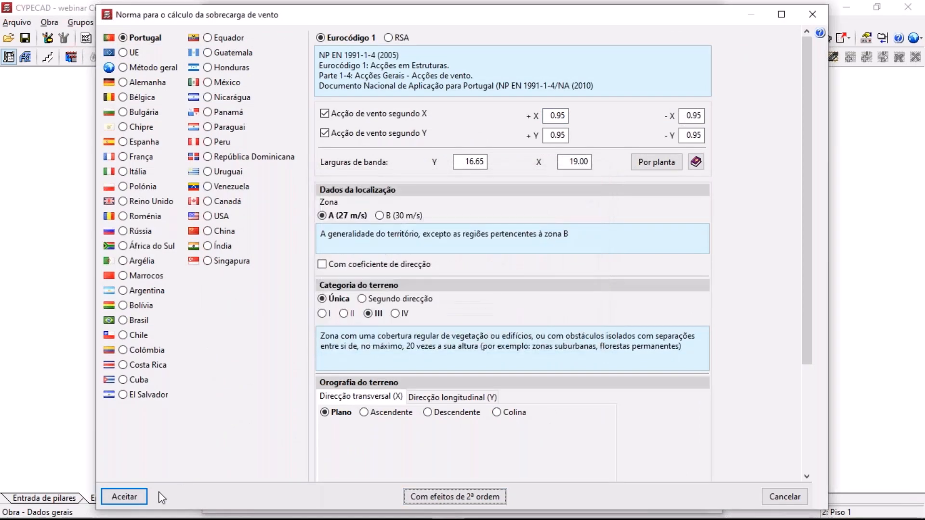
{"action": "left_click", "coordinate": [134, 496]}
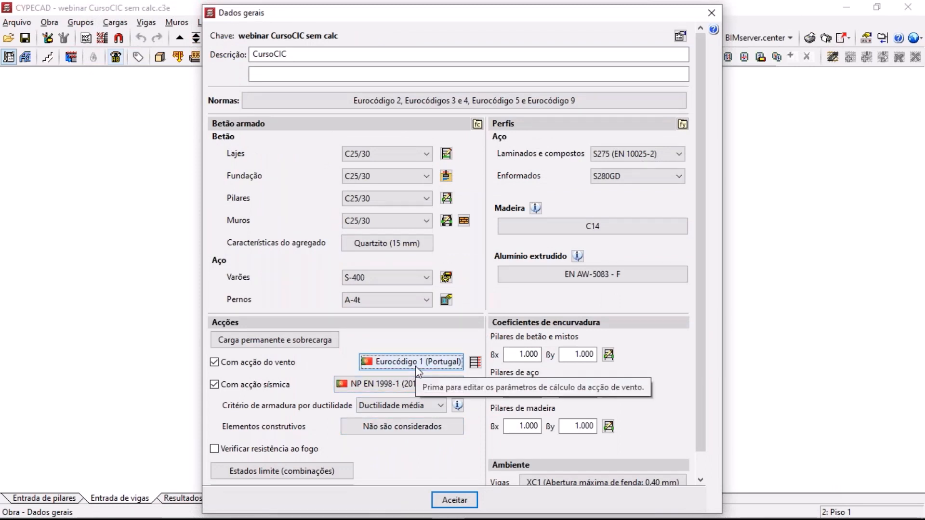
Switch to the PowerPoint presentation and show slide 5 on anchoring beam reinforcement under Eurocódigo 8
{"action": "key", "text": "alt+Tab"}
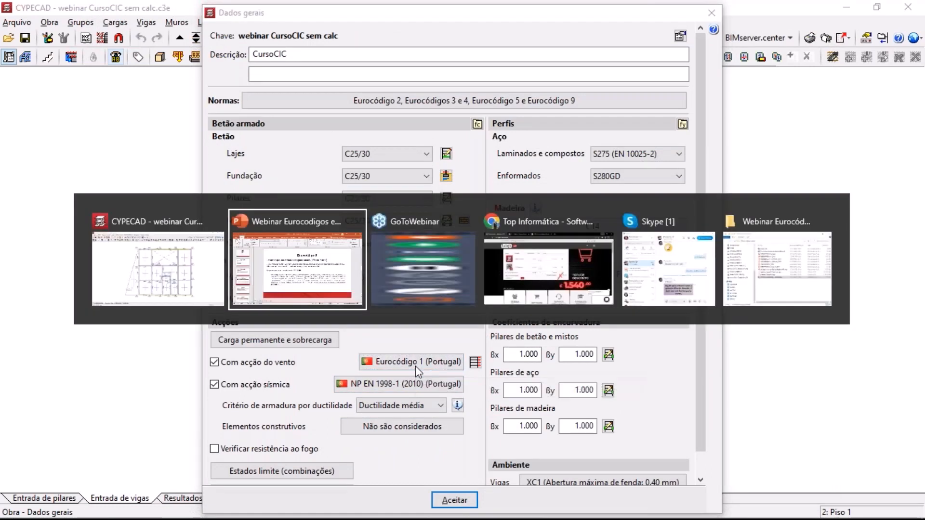
{"action": "left_click", "coordinate": [77, 396]}
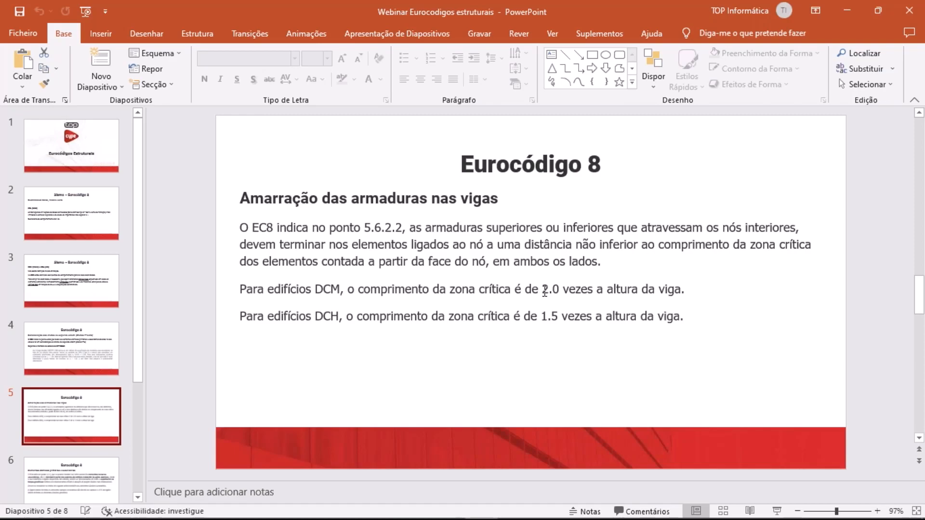
Back in CYPECAD, set the seismic beam reinforcement detailing to assembly bars with splices shifted 2.0 h, and accept it
{"action": "key", "text": "alt+Tab"}
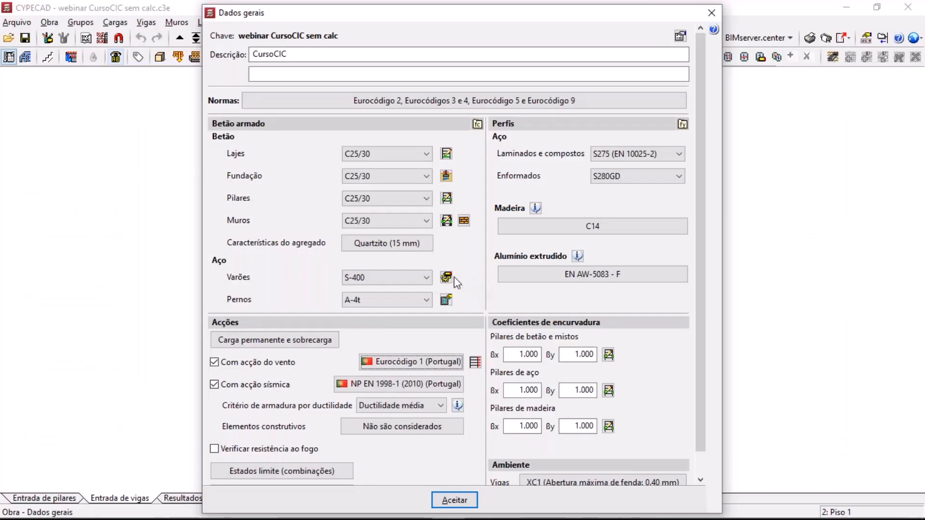
{"action": "left_click", "coordinate": [445, 277]}
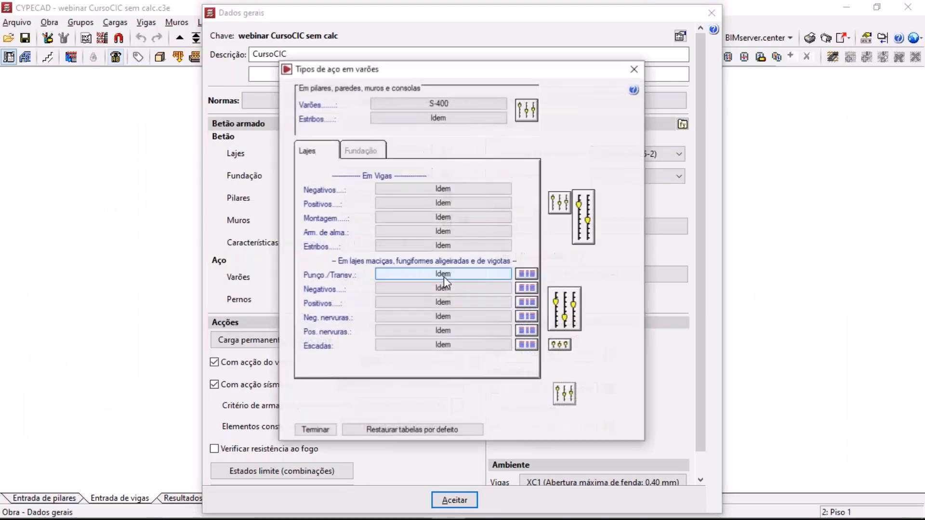
{"action": "left_click", "coordinate": [562, 210]}
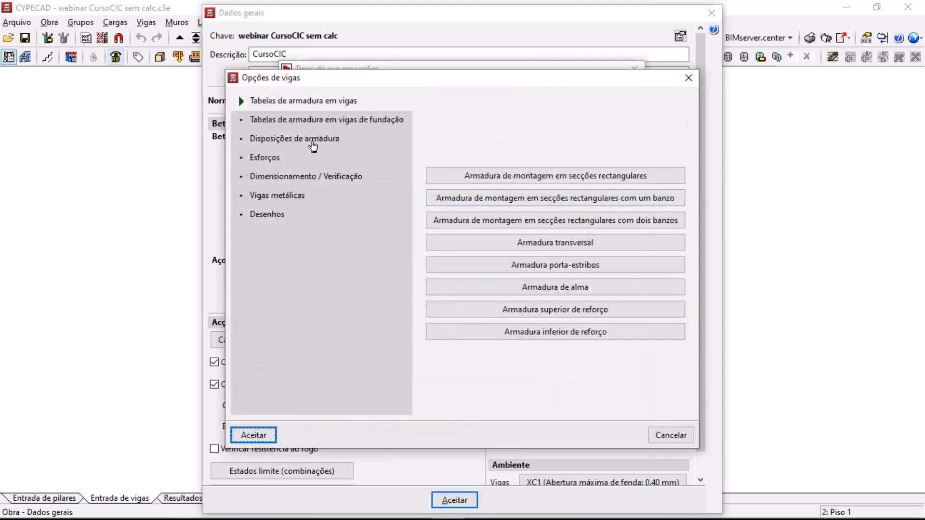
{"action": "left_click", "coordinate": [304, 177]}
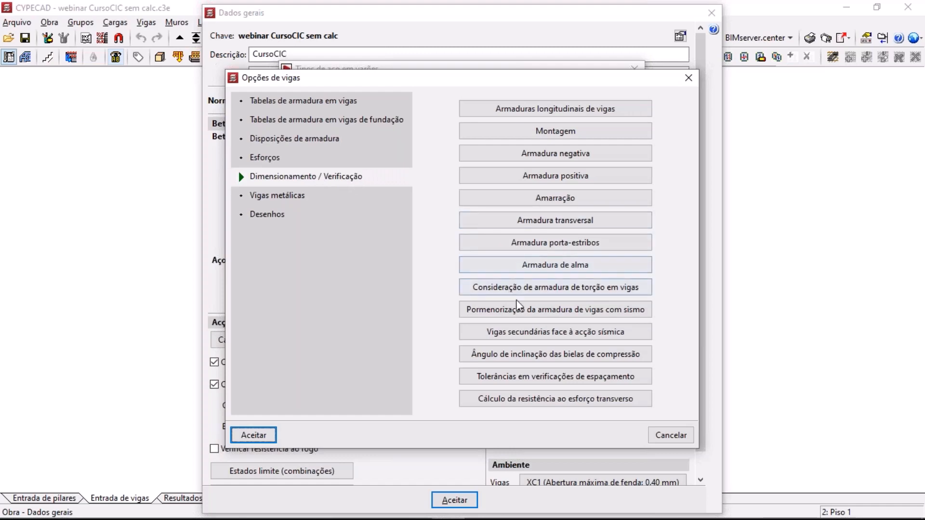
{"action": "left_click", "coordinate": [530, 311]}
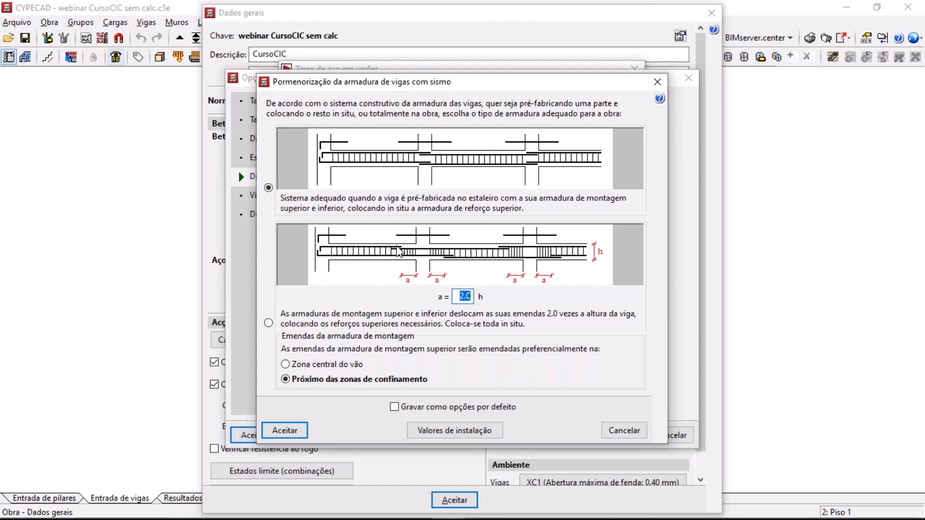
{"action": "left_click", "coordinate": [268, 323]}
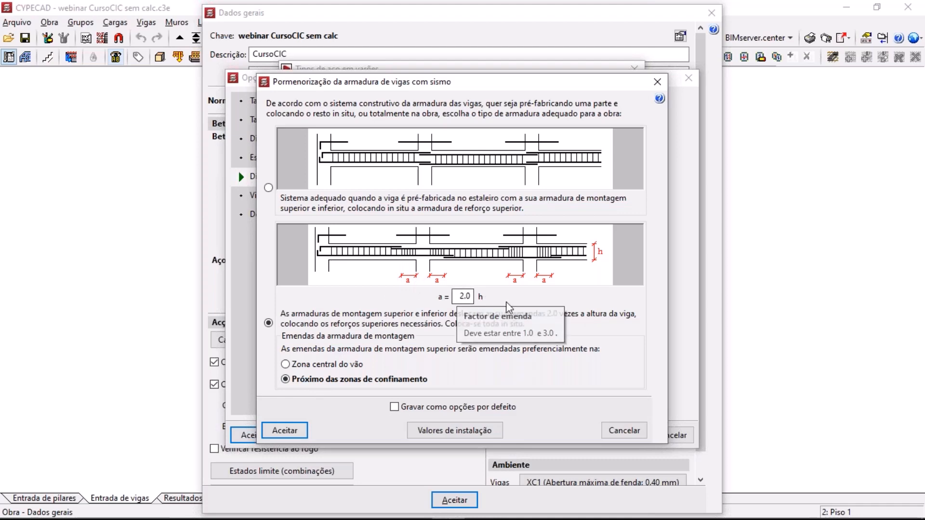
{"action": "left_click", "coordinate": [287, 430]}
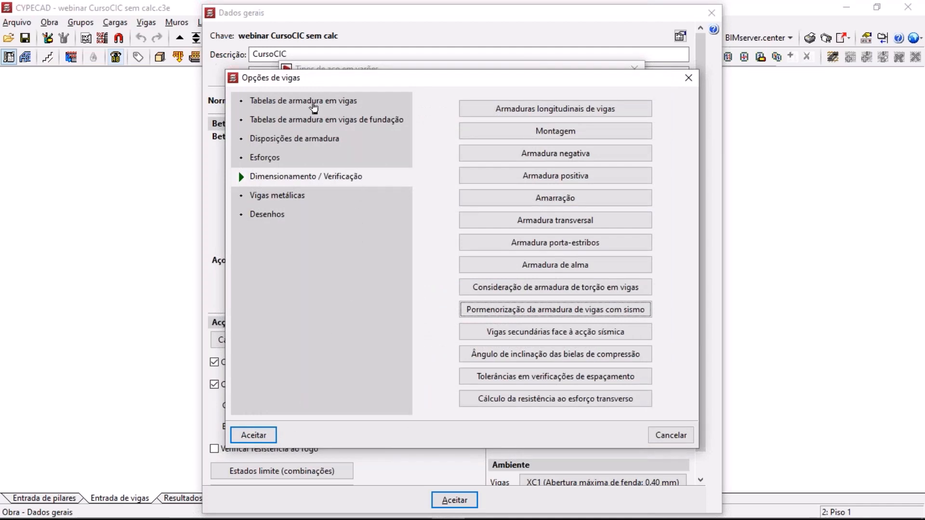
Examine the beam table for upper additional reinforcement and its admissible bar diameters, leaving the diameters dialog without changes
{"action": "left_click_drag", "start_coordinate": [311, 80], "coordinate": [326, 81]}
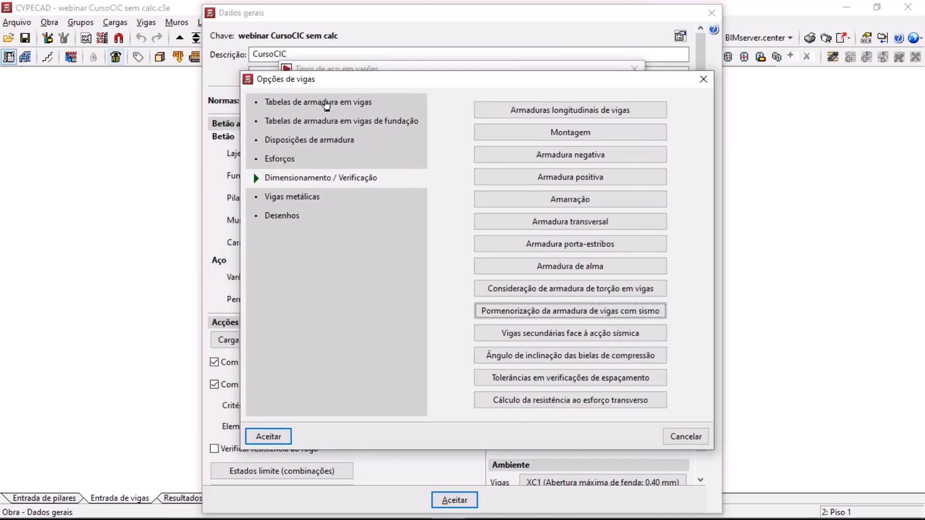
{"action": "left_click", "coordinate": [326, 103]}
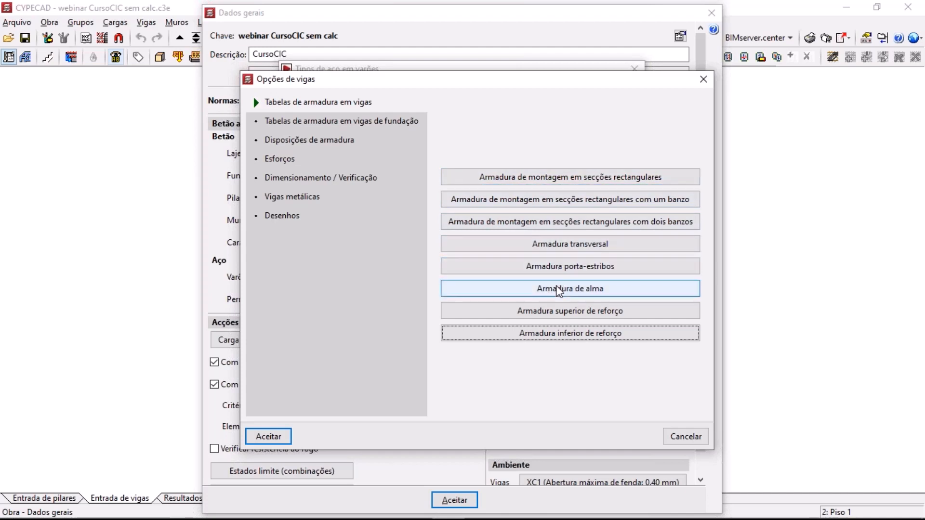
{"action": "left_click", "coordinate": [563, 314]}
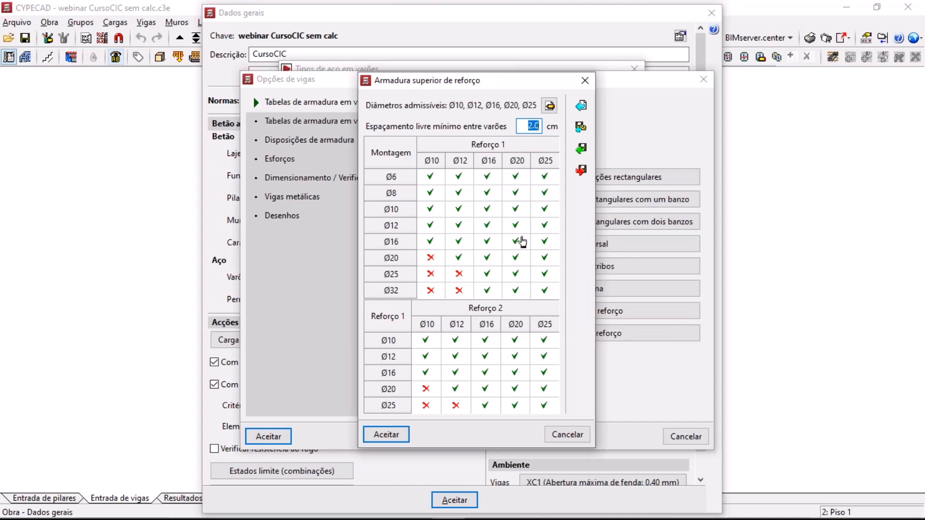
{"action": "left_click", "coordinate": [549, 105]}
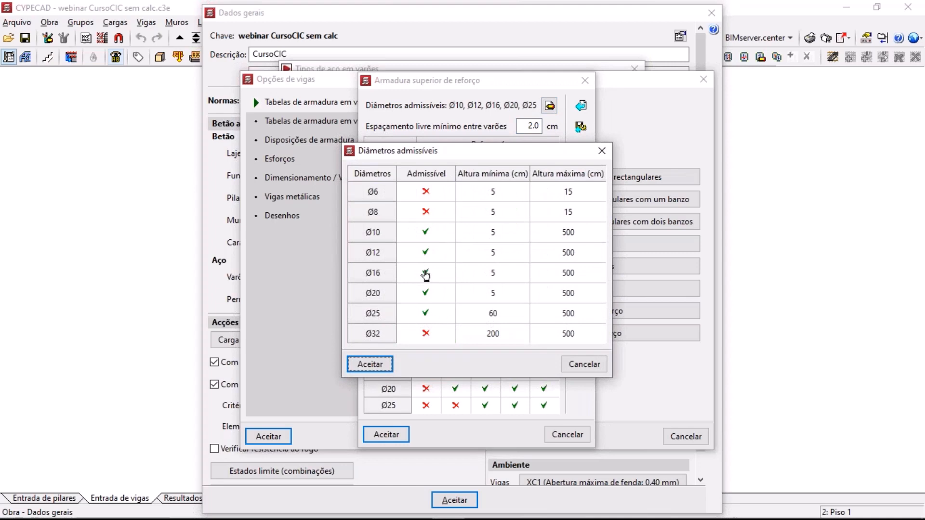
{"action": "left_click", "coordinate": [579, 366]}
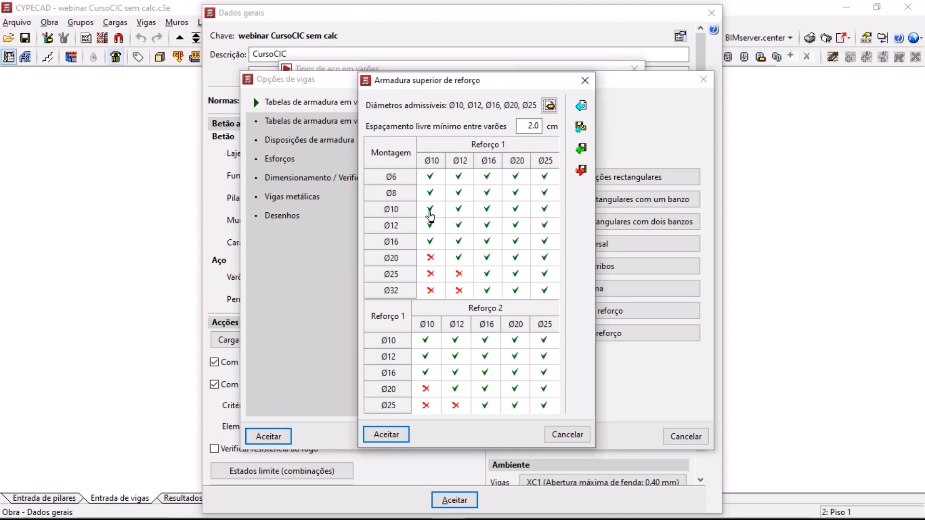
Try toggling the Ø20 and Ø25 additional bars allowed with Ø10 assembly bars and close the upper reinforcement table
{"action": "left_click", "coordinate": [541, 214]}
{"action": "left_click", "coordinate": [516, 213]}
{"action": "left_click", "coordinate": [544, 212]}
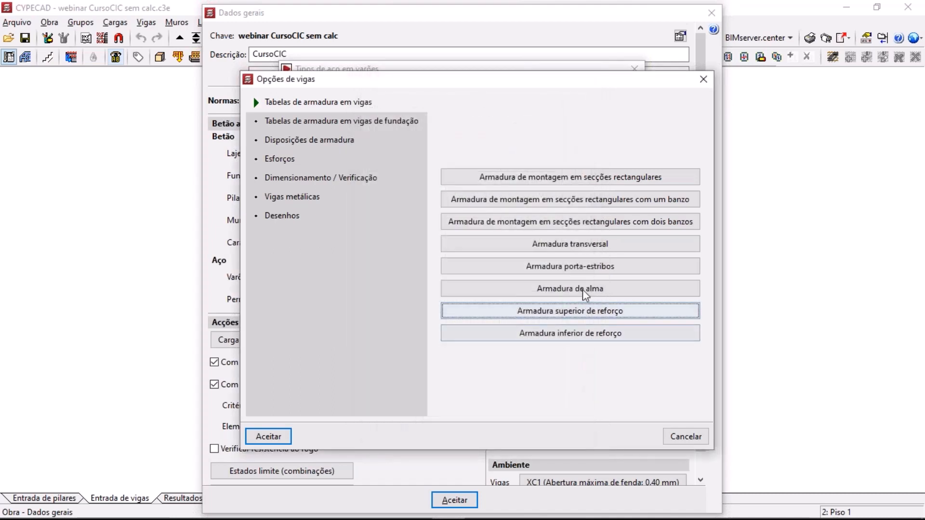
Try toggling the Ø8 bar in the admissible diameters of the beams' transverse reinforcement and cancel the diameters dialog
{"action": "left_click", "coordinate": [586, 247]}
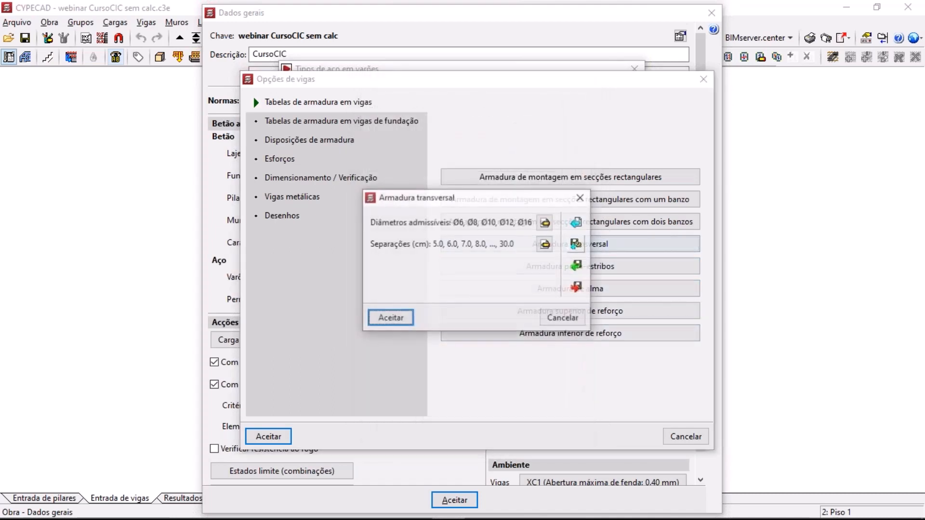
{"action": "left_click", "coordinate": [545, 223]}
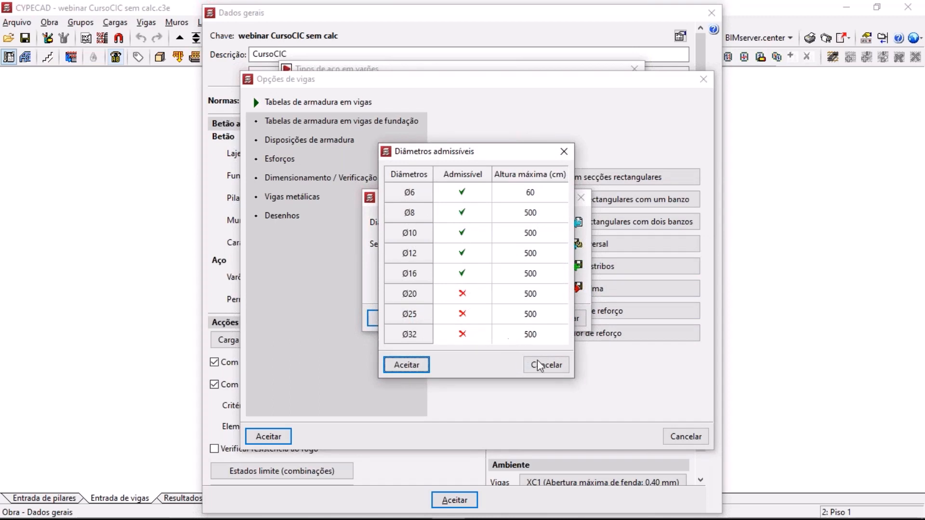
{"action": "left_click", "coordinate": [465, 212]}
{"action": "left_click", "coordinate": [469, 212]}
{"action": "left_click", "coordinate": [547, 370]}
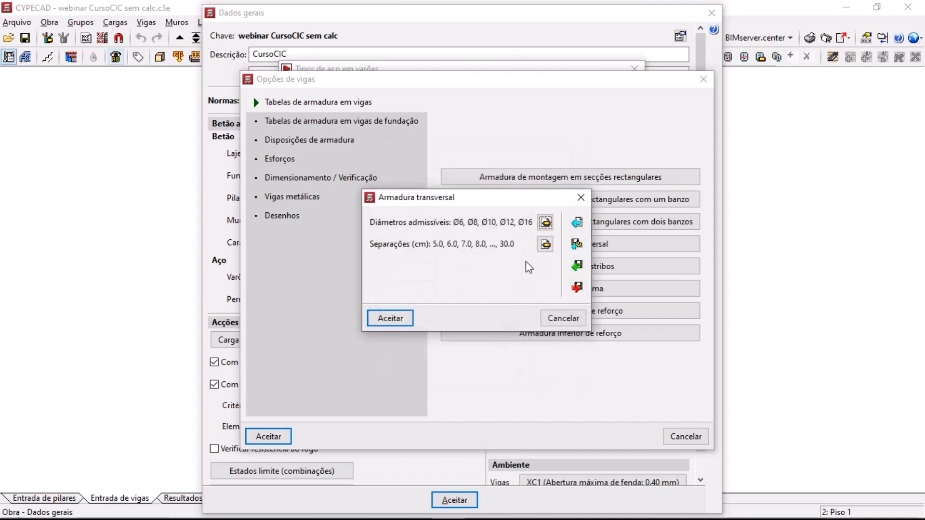
Try removing the 6, 7, 8, 9, 11, 12, 13 and 14 cm spacings from the beams' transverse reinforcement list
{"action": "left_click", "coordinate": [545, 244]}
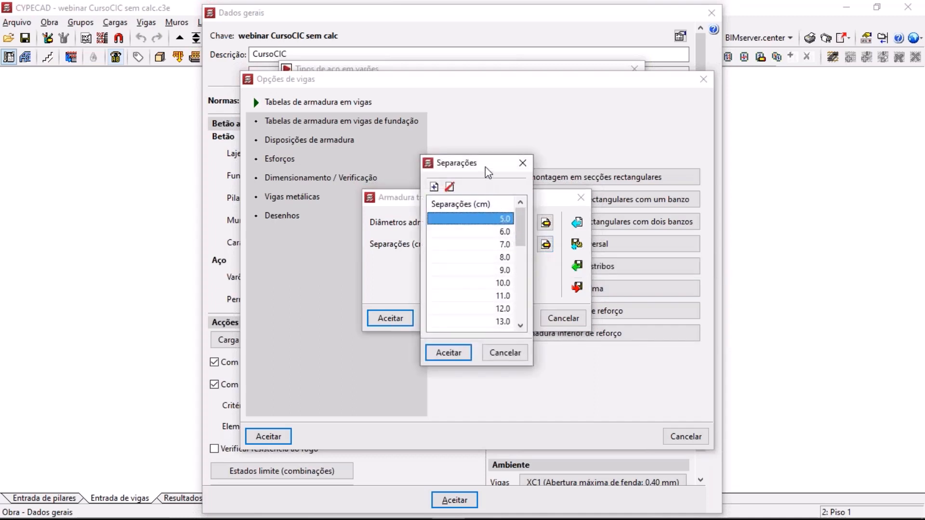
{"action": "left_click_drag", "start_coordinate": [485, 167], "coordinate": [292, 149]}
{"action": "left_click", "coordinate": [295, 215]}
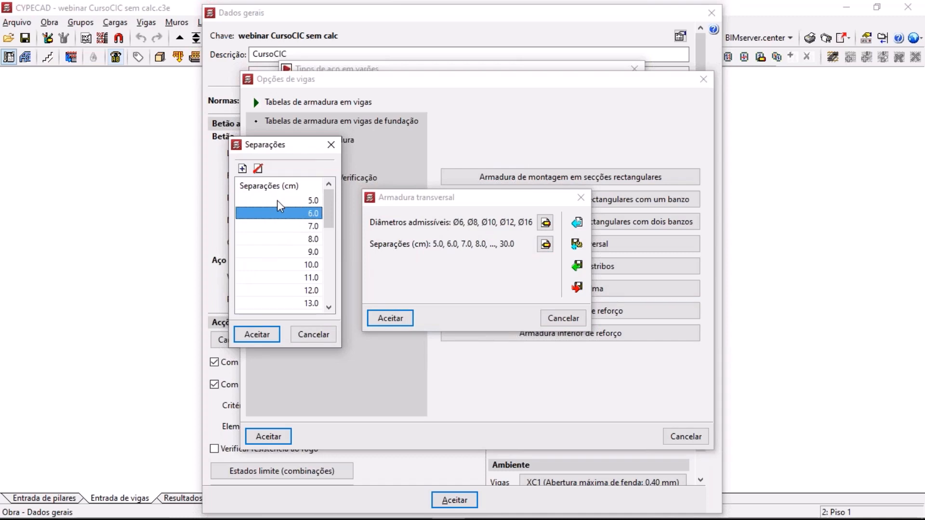
{"action": "left_click", "coordinate": [258, 169]}
{"action": "left_click", "coordinate": [259, 169]}
{"action": "left_click", "coordinate": [258, 170]}
{"action": "left_click", "coordinate": [259, 170]}
{"action": "left_click", "coordinate": [281, 226]}
{"action": "left_click", "coordinate": [259, 169]}
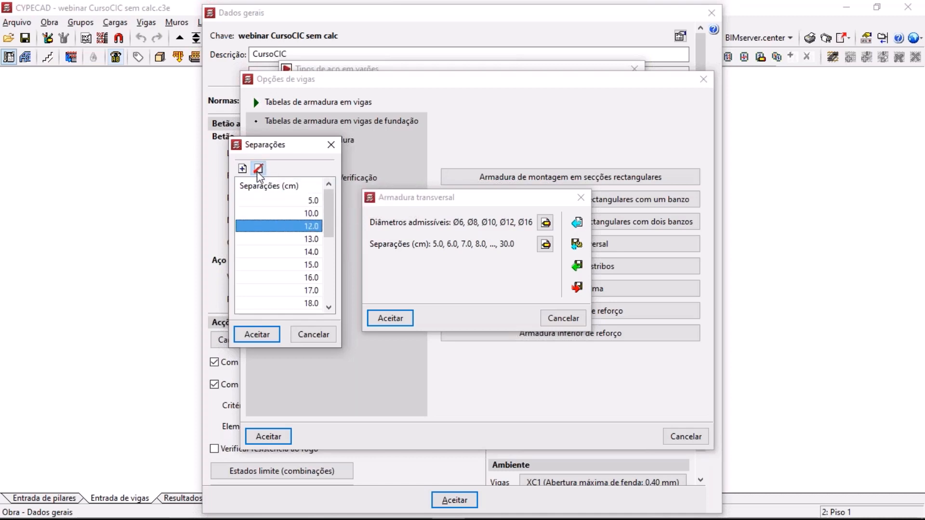
{"action": "left_click", "coordinate": [259, 169]}
{"action": "left_click", "coordinate": [259, 169]}
{"action": "left_click", "coordinate": [258, 168]}
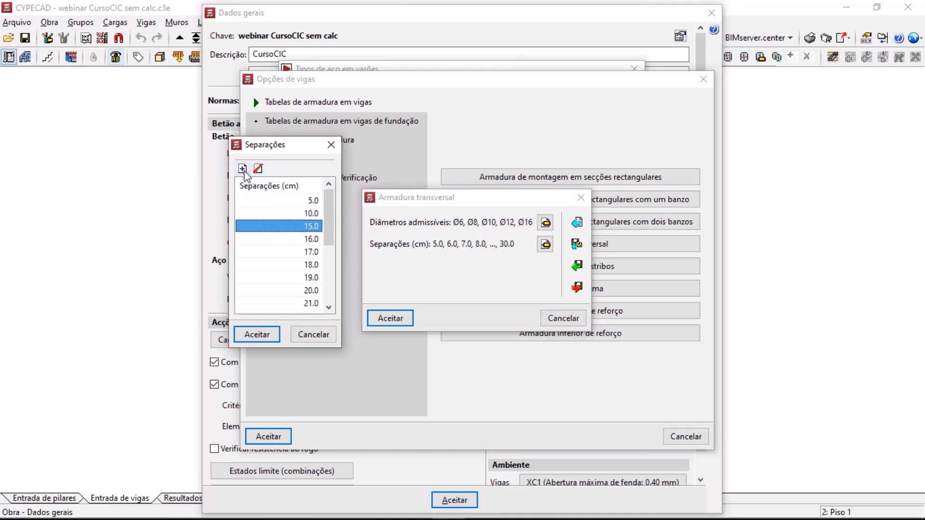
Try replacing the 15 cm spacing with 12.5 cm and the 16 cm spacing with 15 cm
{"action": "left_click", "coordinate": [273, 241]}
{"action": "left_click", "coordinate": [273, 226]}
{"action": "left_click", "coordinate": [272, 226]}
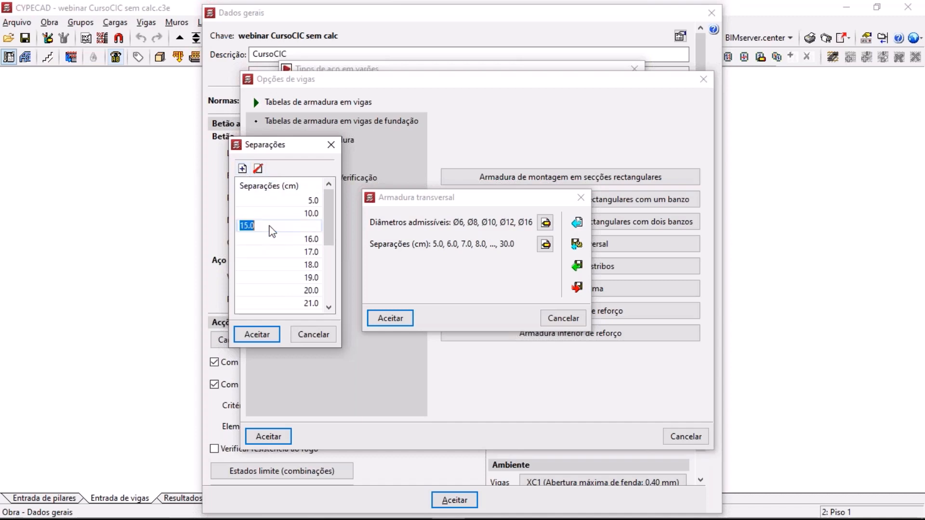
{"action": "type", "text": "12.5"}
{"action": "key", "text": "Return"}
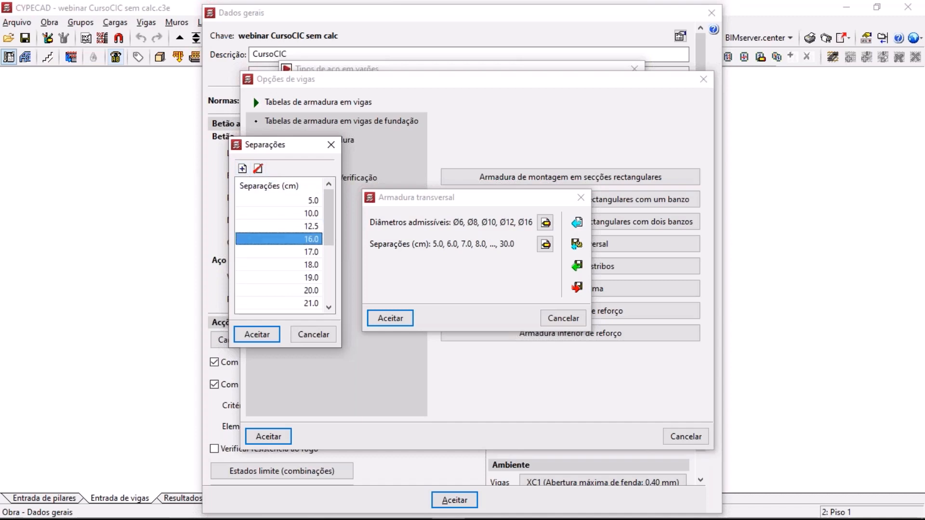
{"action": "left_click", "coordinate": [285, 241]}
{"action": "type", "text": "15"}
{"action": "key", "text": "Return"}
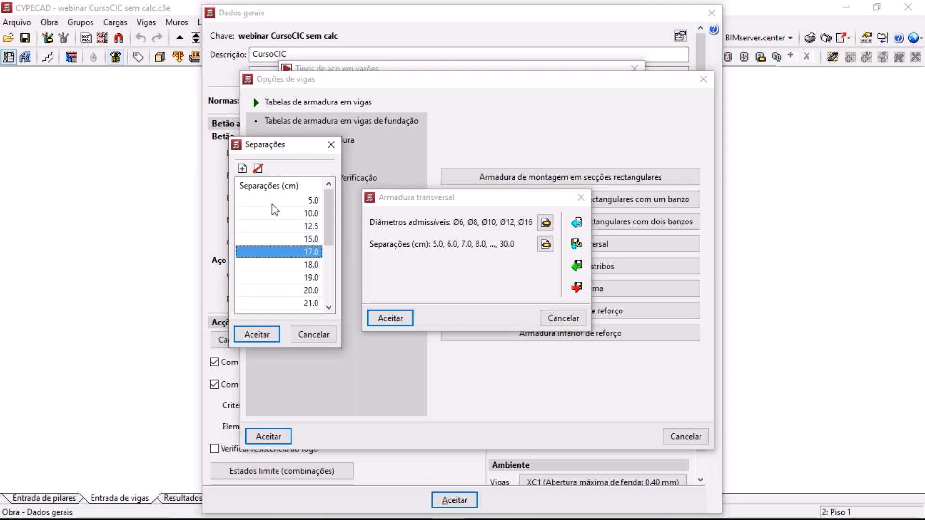
Try removing the 17–19, 21–24 and 26–29 cm spacings, and cancel the transverse reinforcement changes
{"action": "left_click", "coordinate": [259, 168]}
{"action": "left_click", "coordinate": [258, 169]}
{"action": "left_click", "coordinate": [258, 169]}
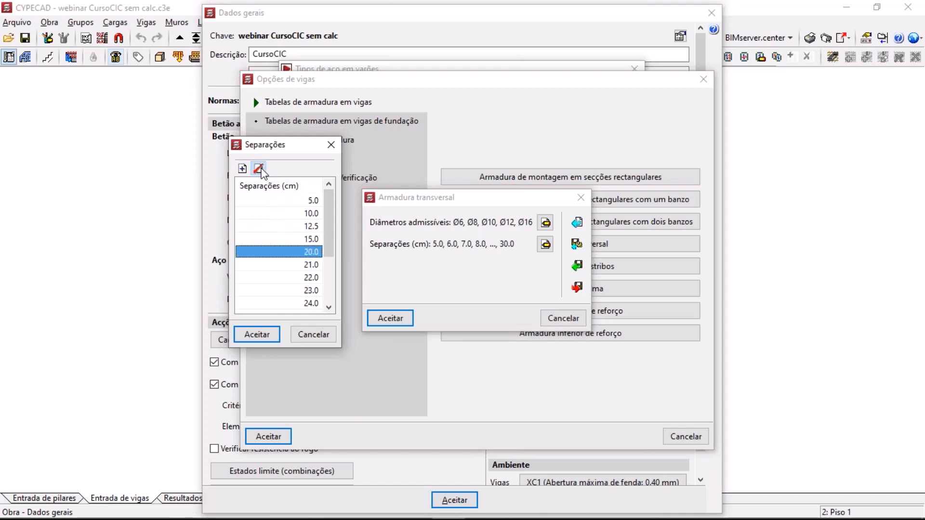
{"action": "left_click", "coordinate": [266, 265]}
{"action": "left_click", "coordinate": [258, 169]}
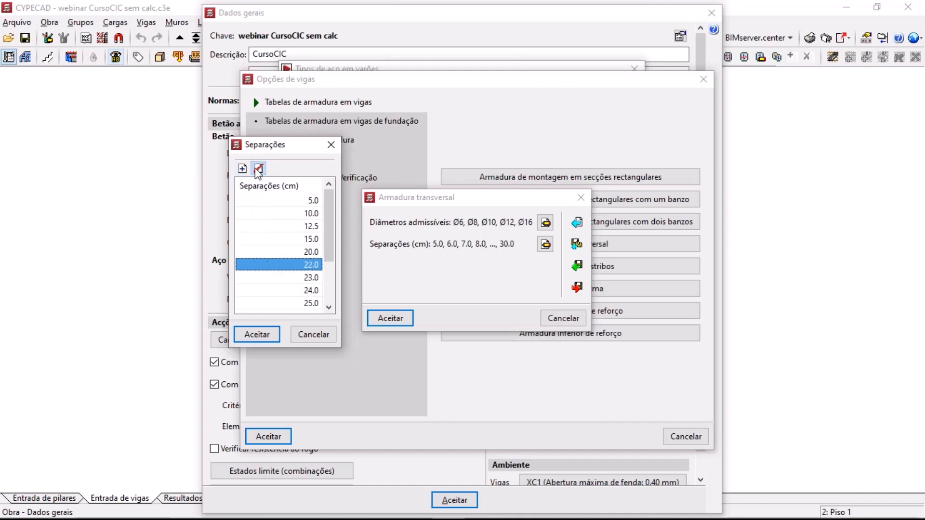
{"action": "left_click", "coordinate": [258, 169]}
{"action": "left_click", "coordinate": [258, 169]}
{"action": "left_click", "coordinate": [258, 168]}
{"action": "left_click", "coordinate": [281, 278]}
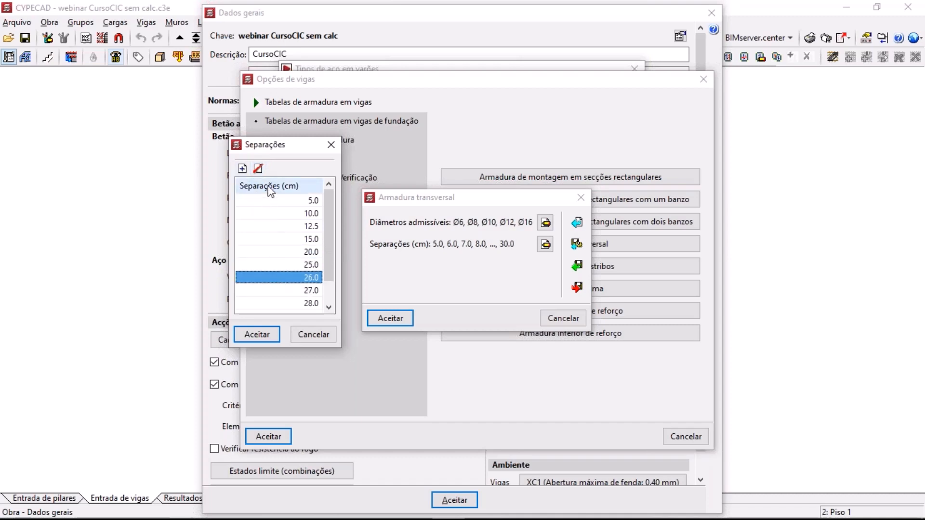
{"action": "left_click", "coordinate": [259, 169]}
{"action": "left_click", "coordinate": [259, 169]}
{"action": "left_click", "coordinate": [259, 169]}
{"action": "left_click", "coordinate": [259, 169]}
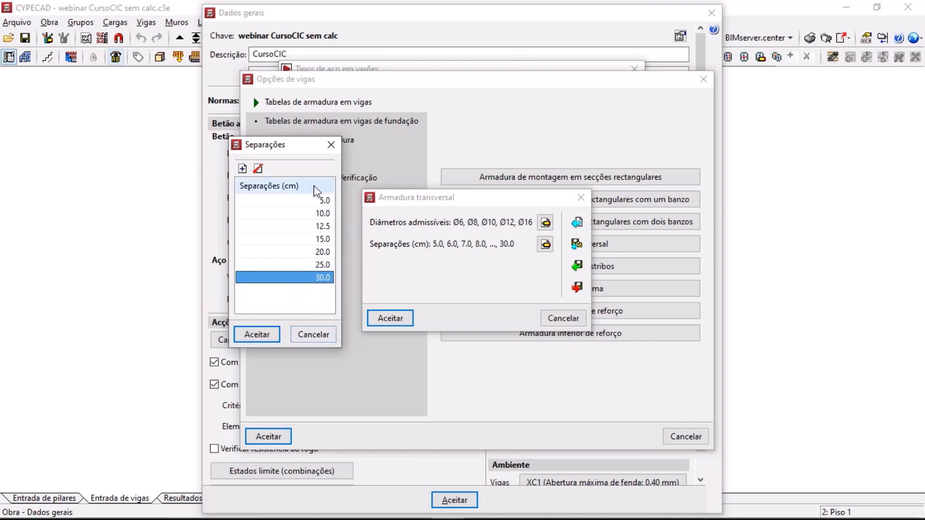
{"action": "left_click", "coordinate": [311, 335]}
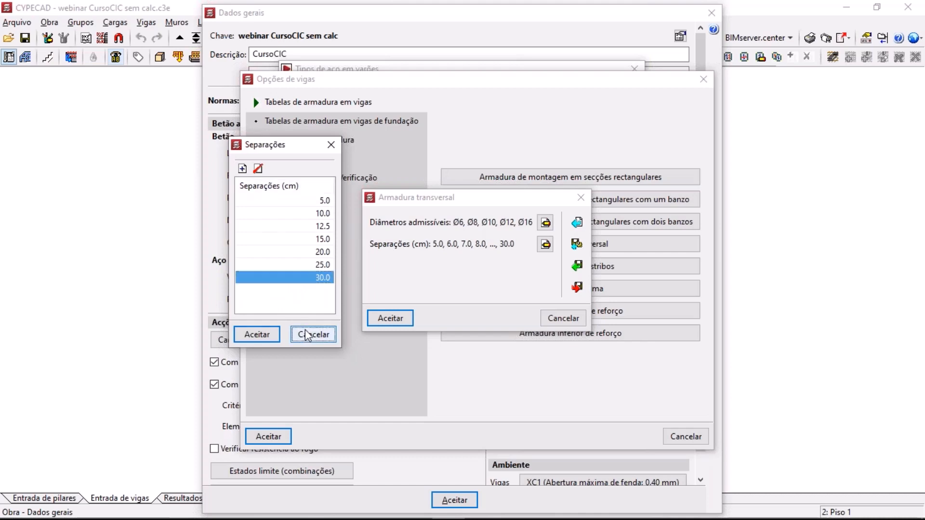
{"action": "left_click", "coordinate": [572, 318]}
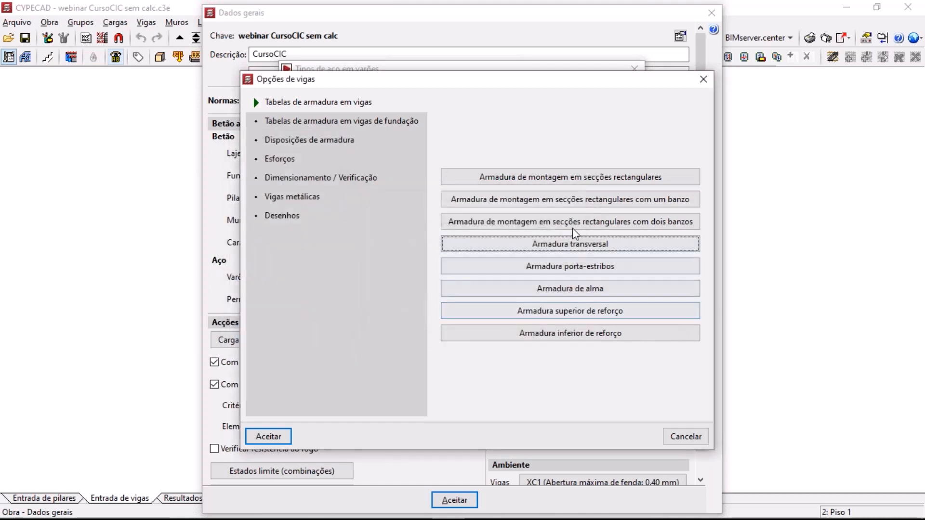
In the assembly reinforcement table for rectangular sections, try toggling the usable Ø6, Ø8 and Ø10 diameters and cancel the changes
{"action": "left_click", "coordinate": [549, 178]}
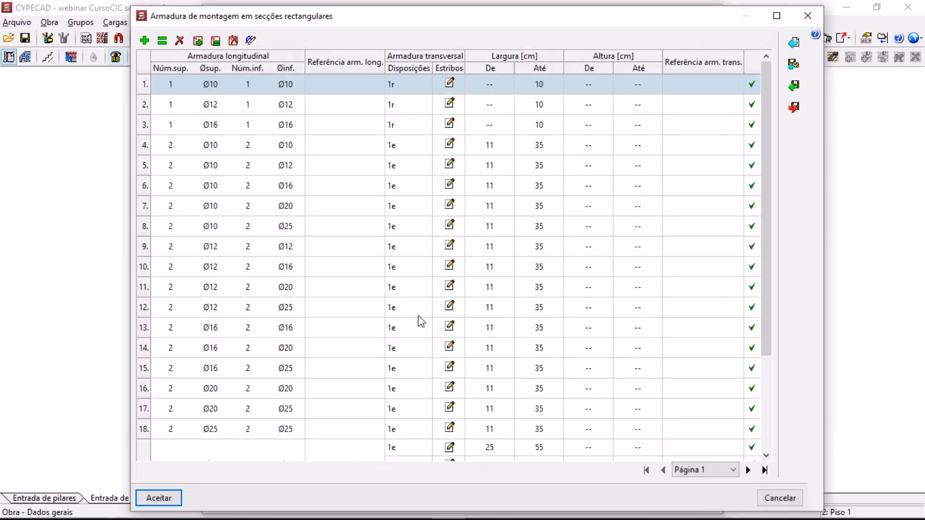
{"action": "left_click", "coordinate": [250, 39]}
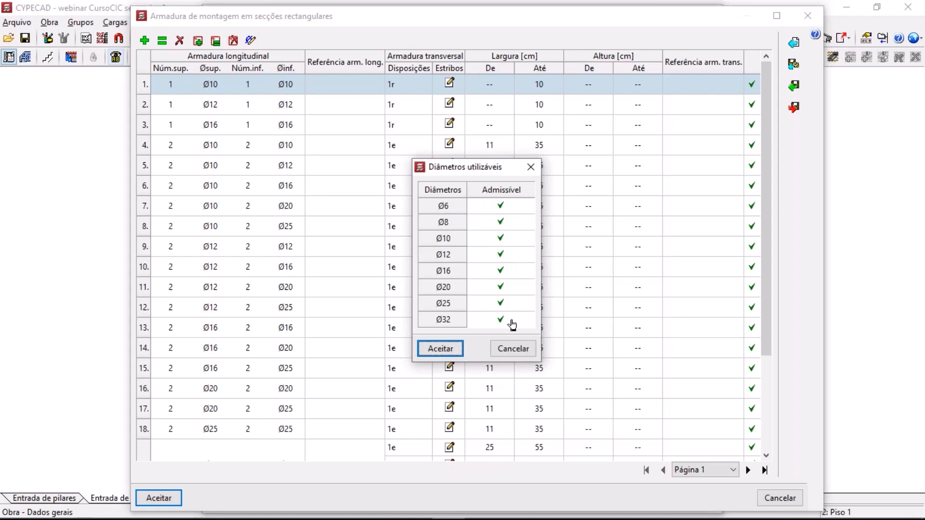
{"action": "left_click", "coordinate": [502, 239]}
{"action": "left_click", "coordinate": [502, 222]}
{"action": "left_click", "coordinate": [506, 207]}
{"action": "left_click", "coordinate": [502, 223]}
{"action": "left_click", "coordinate": [503, 207]}
{"action": "left_click", "coordinate": [505, 208]}
{"action": "left_click", "coordinate": [503, 207]}
{"action": "left_click", "coordinate": [501, 238]}
{"action": "left_click", "coordinate": [503, 349]}
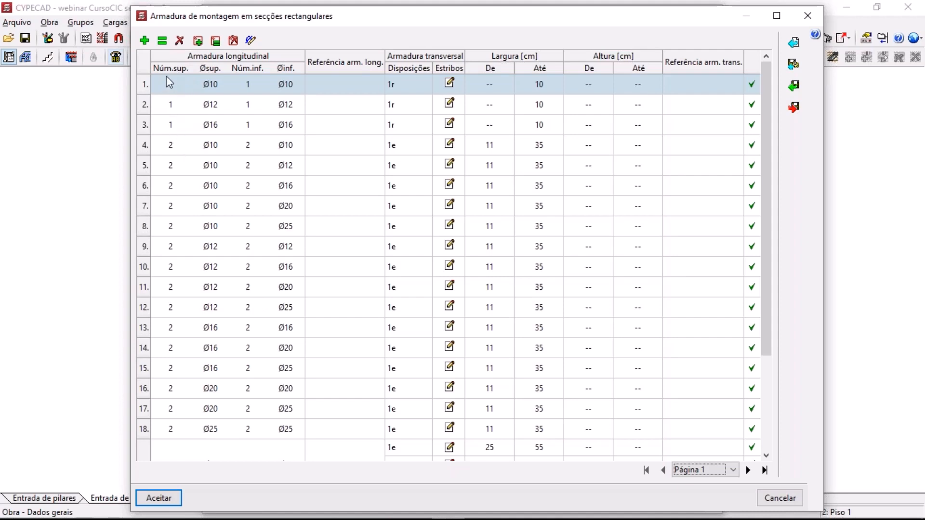
View the stirrup arrangement for row 4, with two Ø10 bars at the top and bottom, and cancel without changes
{"action": "left_click", "coordinate": [155, 145]}
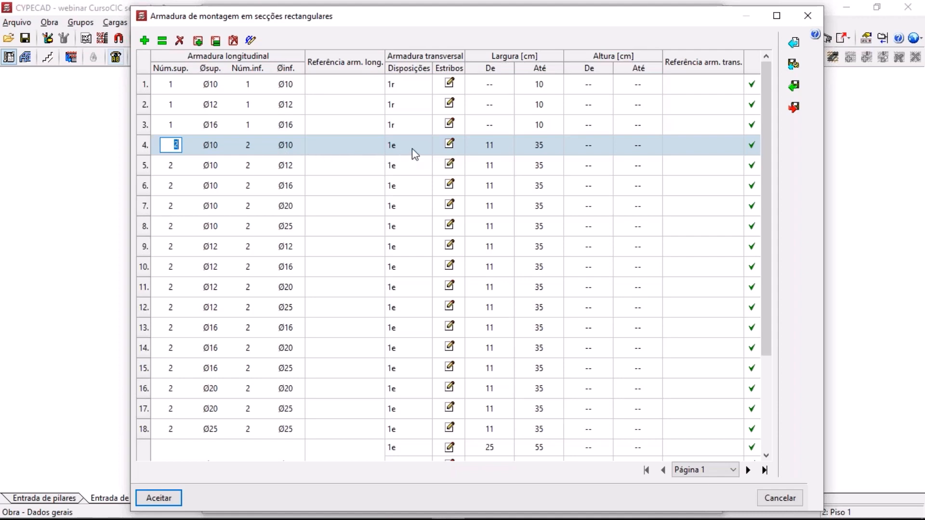
{"action": "left_click", "coordinate": [449, 143]}
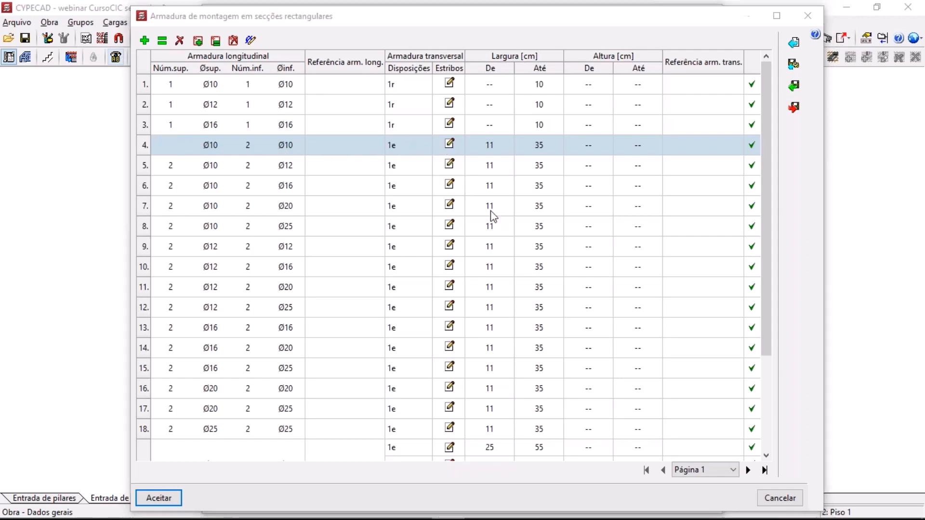
{"action": "left_click", "coordinate": [549, 369]}
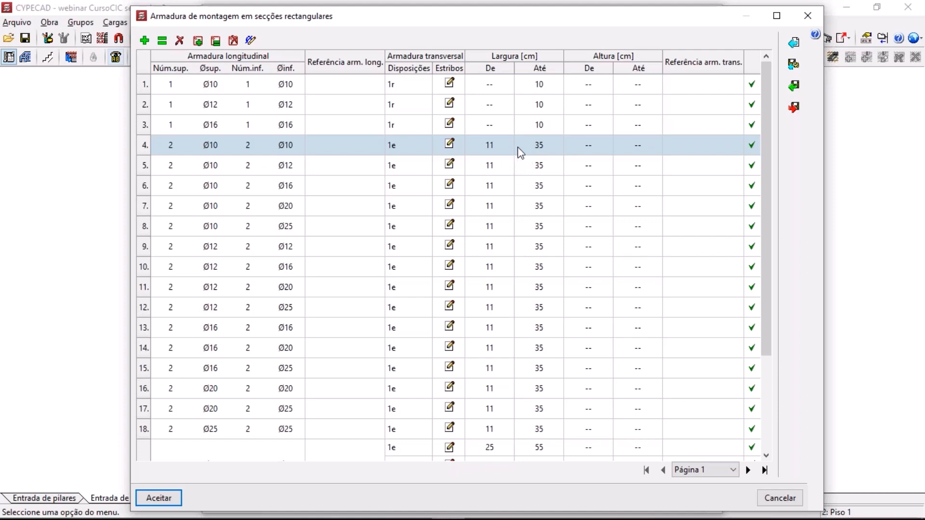
In row 19, view the 1e, 1e+1r and 2e stirrup arrangements and the types available for a new stirrup, cancelling each without changes
{"action": "scroll", "coordinate": [418, 216], "scroll_direction": "down", "scroll_amount": 5}
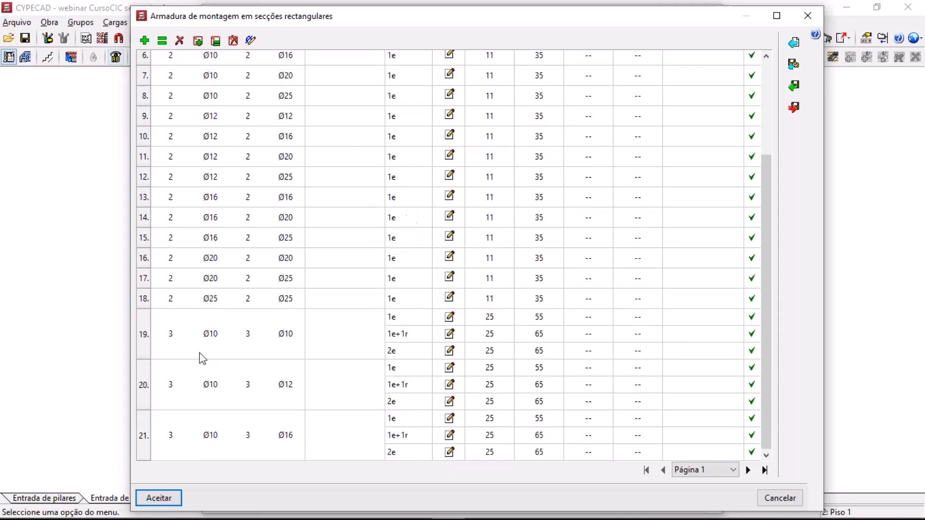
{"action": "left_click", "coordinate": [145, 338]}
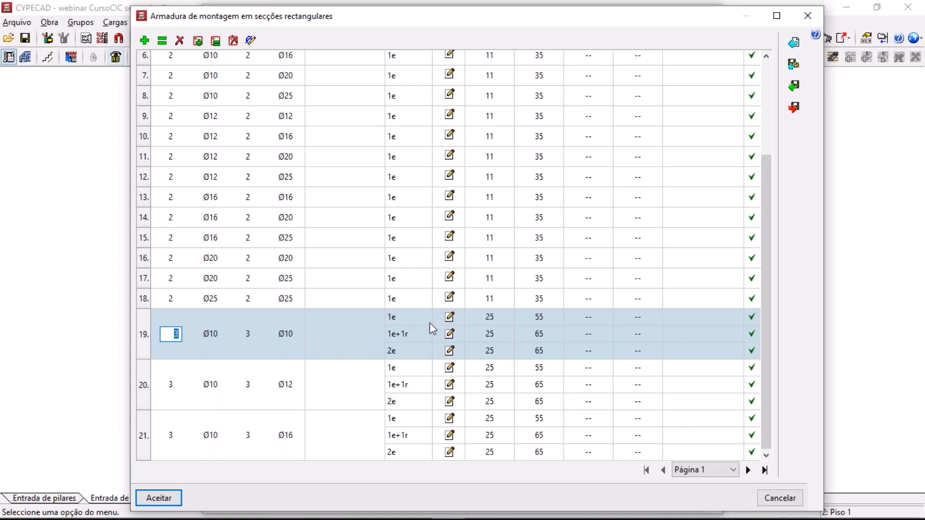
{"action": "left_click", "coordinate": [449, 318]}
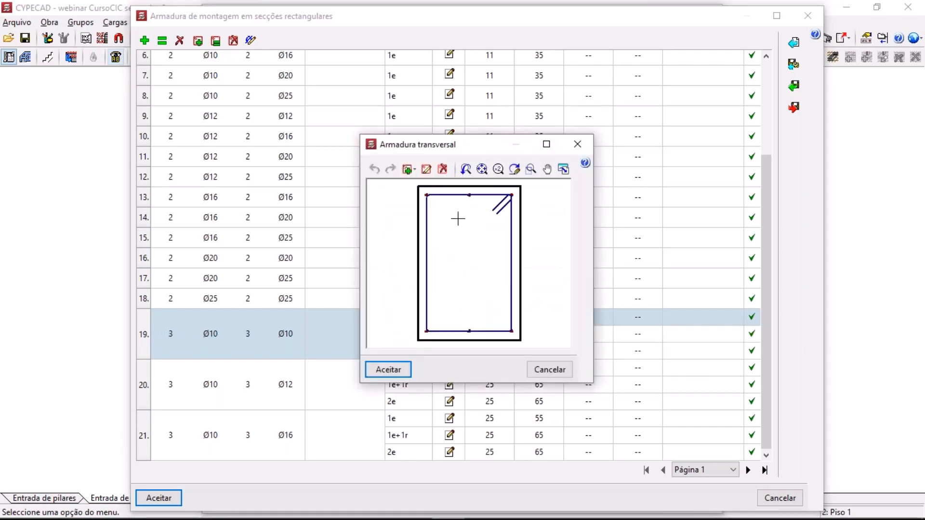
{"action": "left_click", "coordinate": [548, 372]}
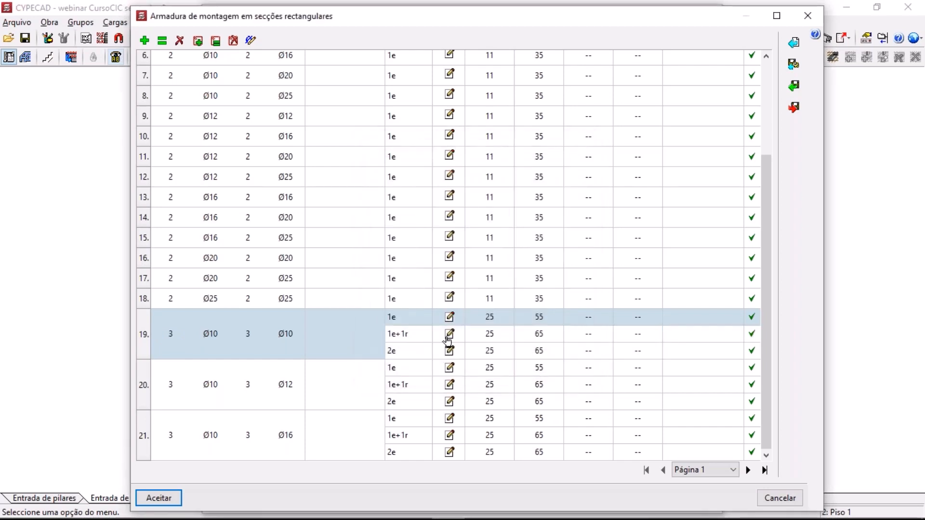
{"action": "left_click", "coordinate": [448, 337]}
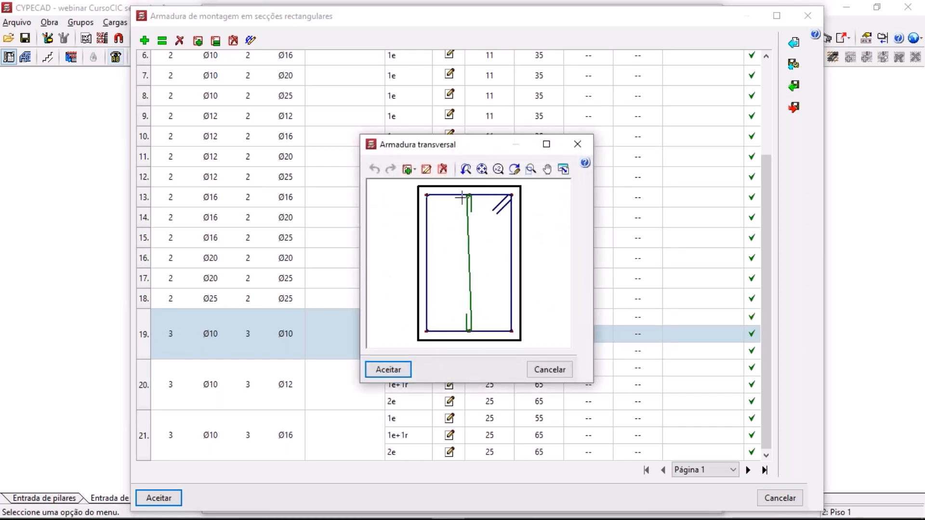
{"action": "left_click", "coordinate": [543, 370]}
{"action": "left_click", "coordinate": [450, 353]}
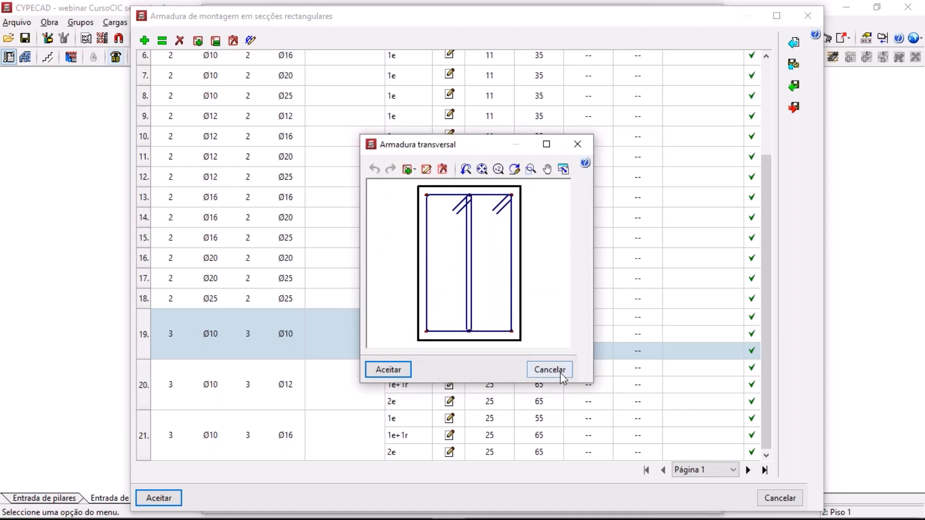
{"action": "left_click", "coordinate": [408, 169]}
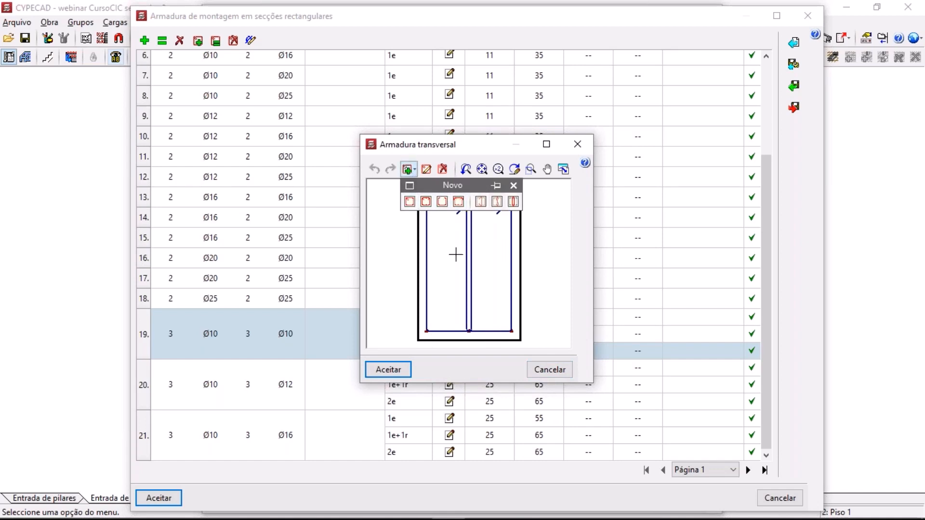
{"action": "left_click", "coordinate": [514, 185]}
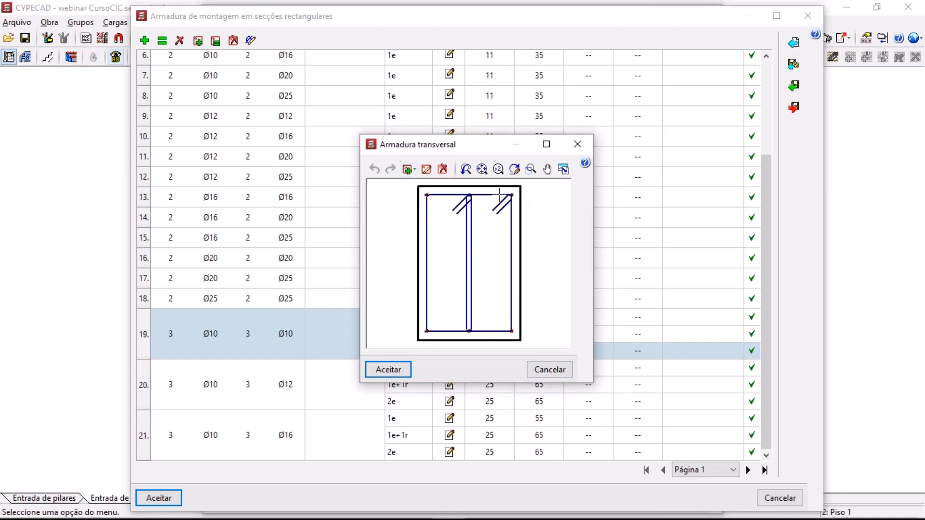
{"action": "left_click", "coordinate": [546, 373]}
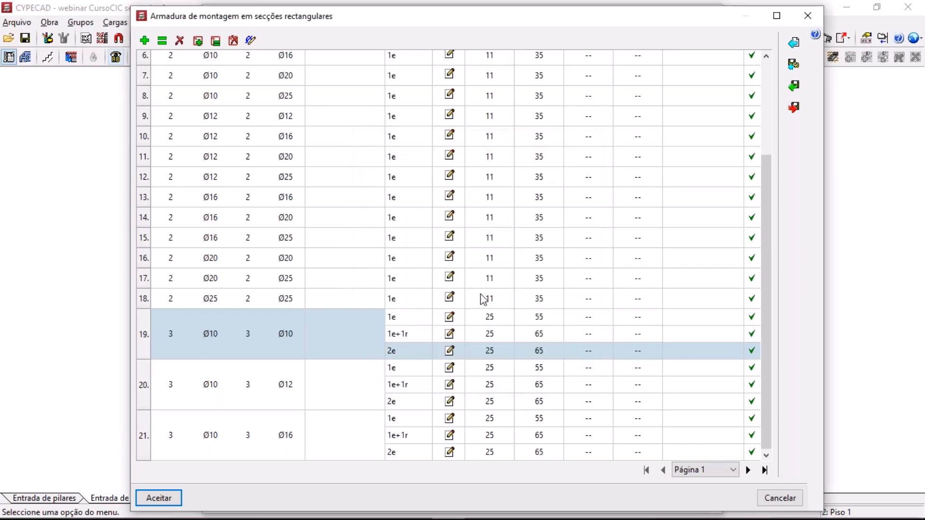
Browse the rectangular-section assembly reinforcement table from page 1 to page 3, checking the list of pages
{"action": "scroll", "coordinate": [301, 306], "scroll_direction": "up", "scroll_amount": 5}
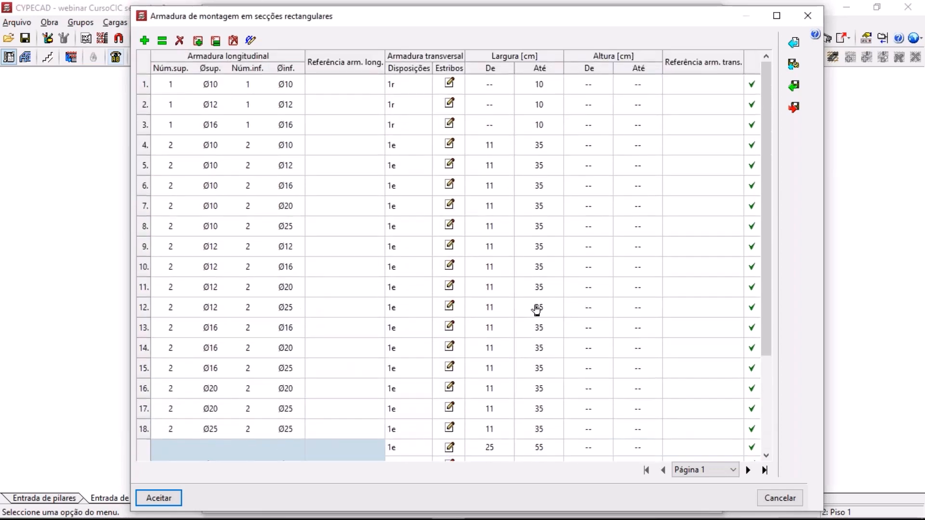
{"action": "left_click", "coordinate": [698, 466]}
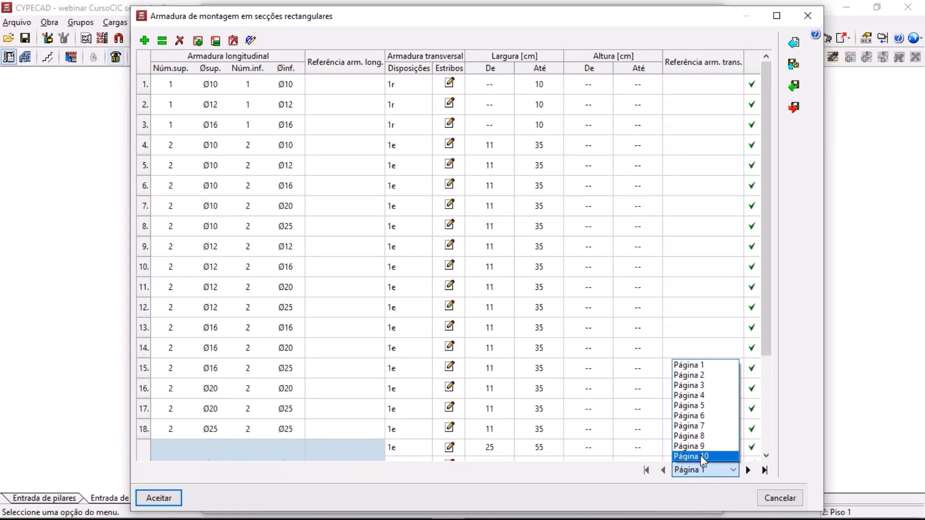
{"action": "left_click", "coordinate": [695, 465]}
{"action": "left_click", "coordinate": [748, 470]}
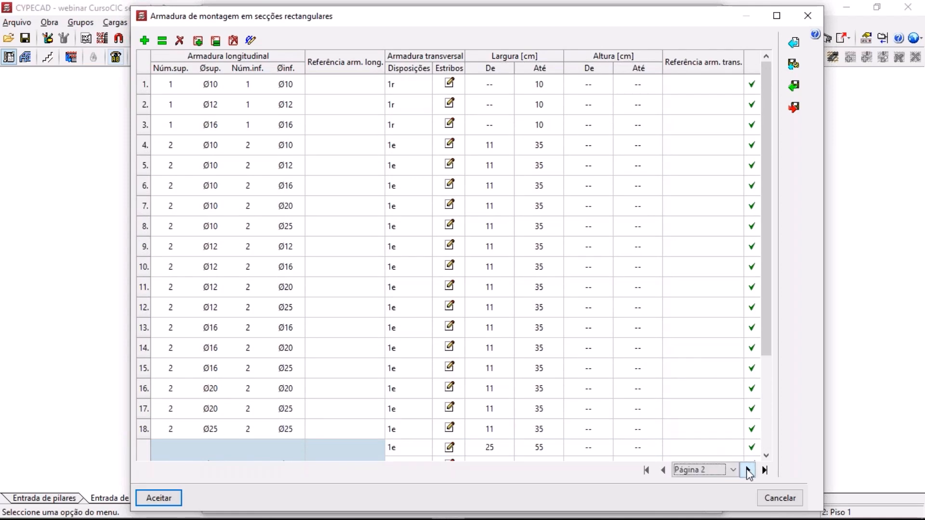
{"action": "left_click", "coordinate": [748, 470]}
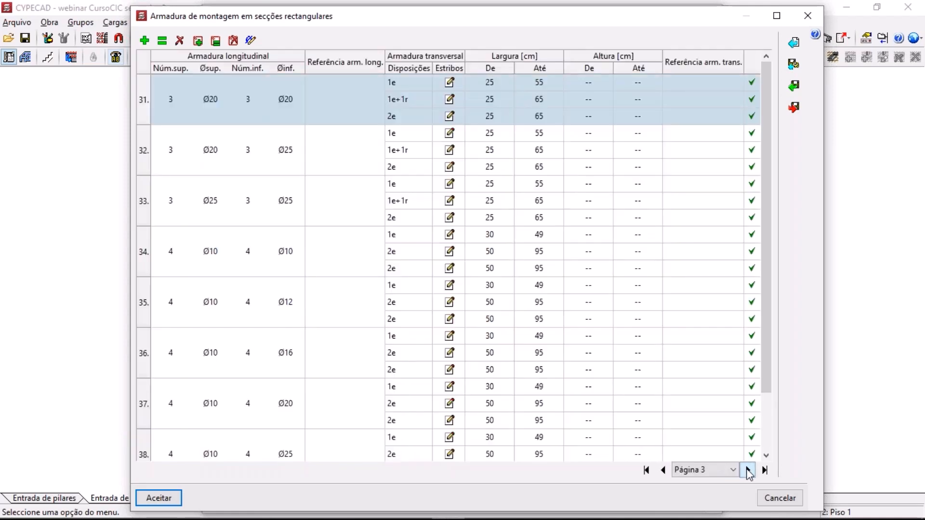
{"action": "left_click", "coordinate": [704, 476]}
{"action": "left_click", "coordinate": [694, 470]}
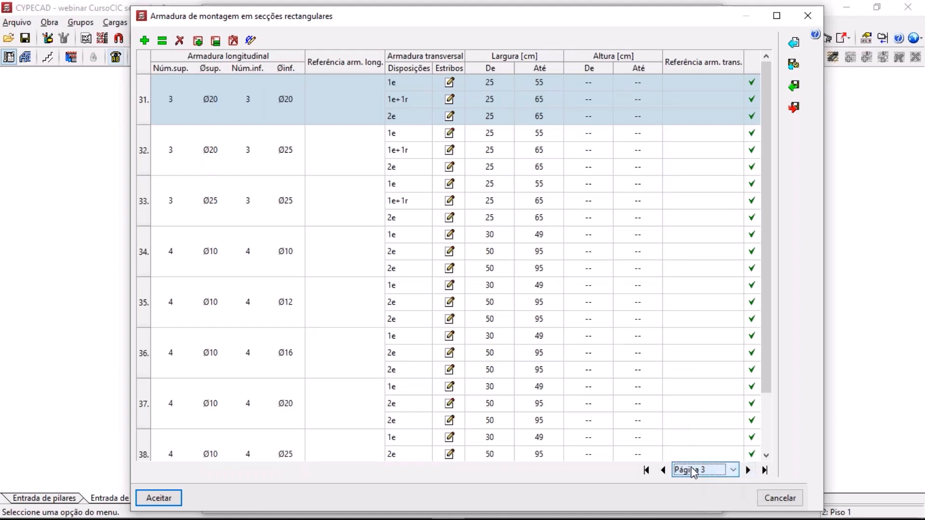
View the initial-values file selection and the import options for the rectangular-section assembly reinforcement table, cancelling both
{"action": "left_click", "coordinate": [793, 65]}
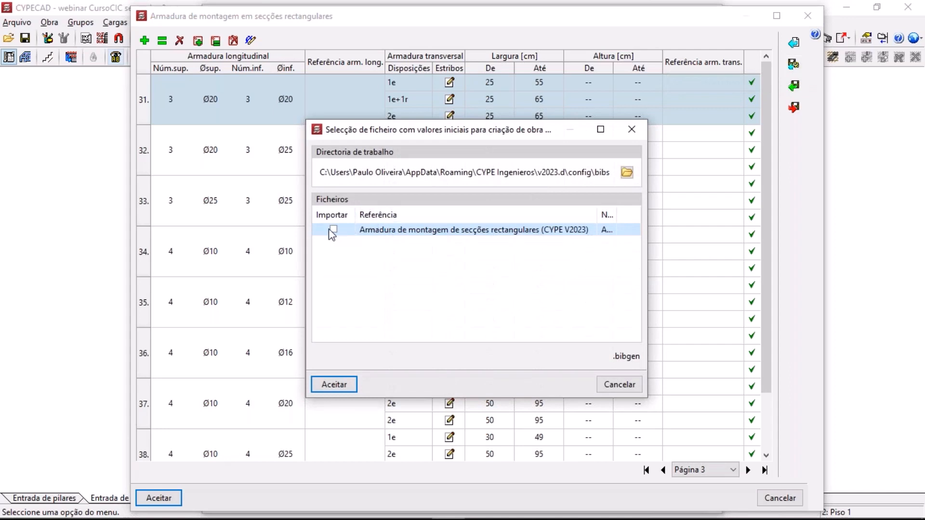
{"action": "left_click", "coordinate": [615, 384]}
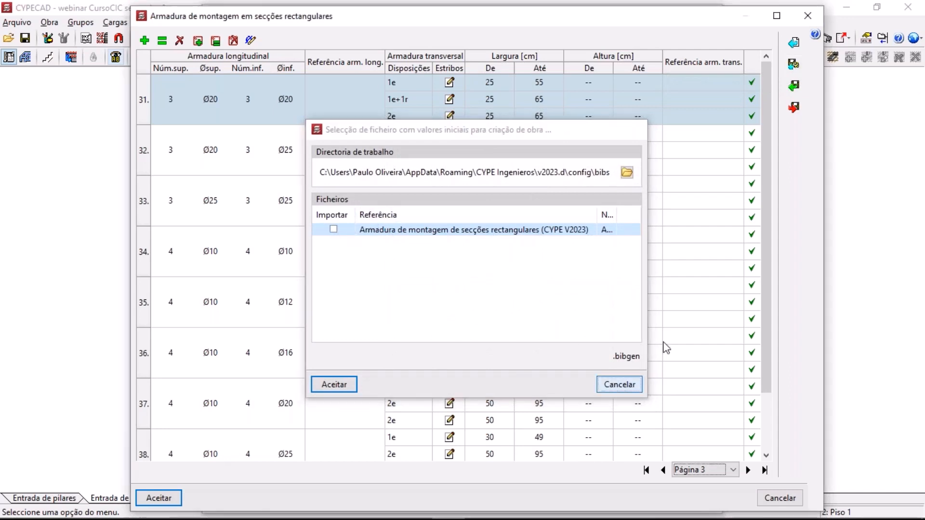
{"action": "left_click", "coordinate": [794, 87]}
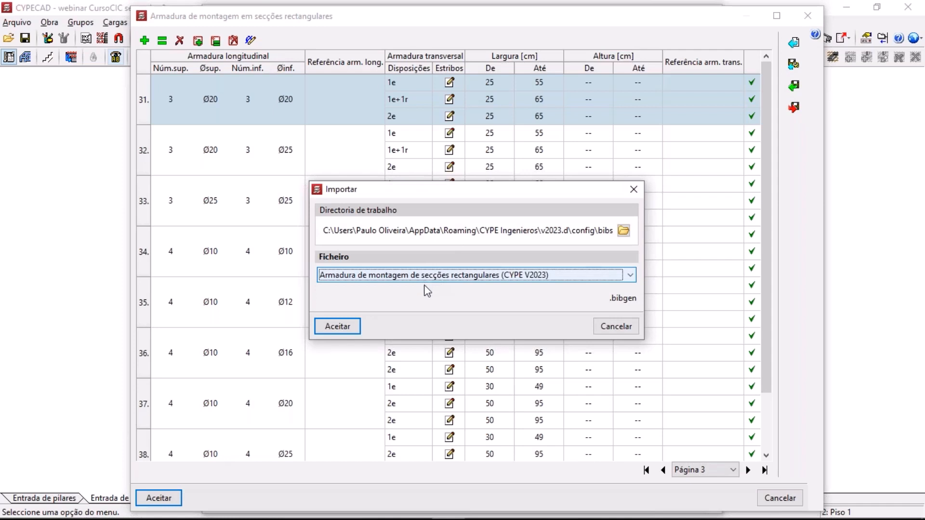
{"action": "left_click", "coordinate": [606, 326]}
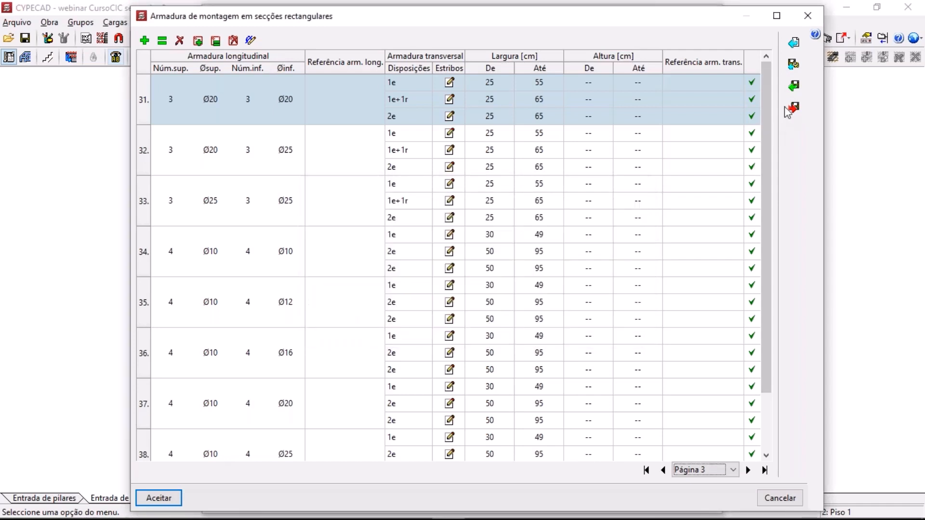
Try marking Armadura de montagem de secções rectangulares (CYPE V2023) as the initial-values file for new jobs, and cancel the selection
{"action": "left_click", "coordinate": [793, 64]}
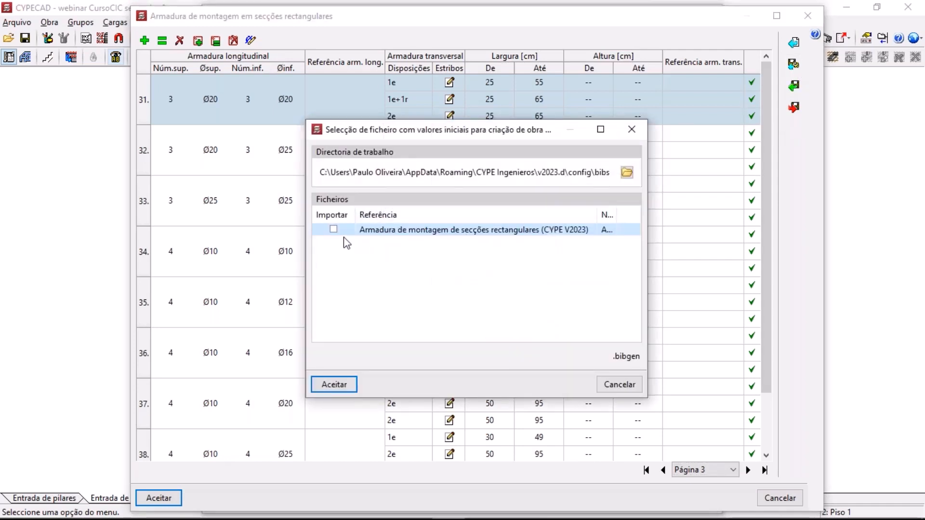
{"action": "left_click", "coordinate": [334, 230]}
{"action": "left_click", "coordinate": [616, 385]}
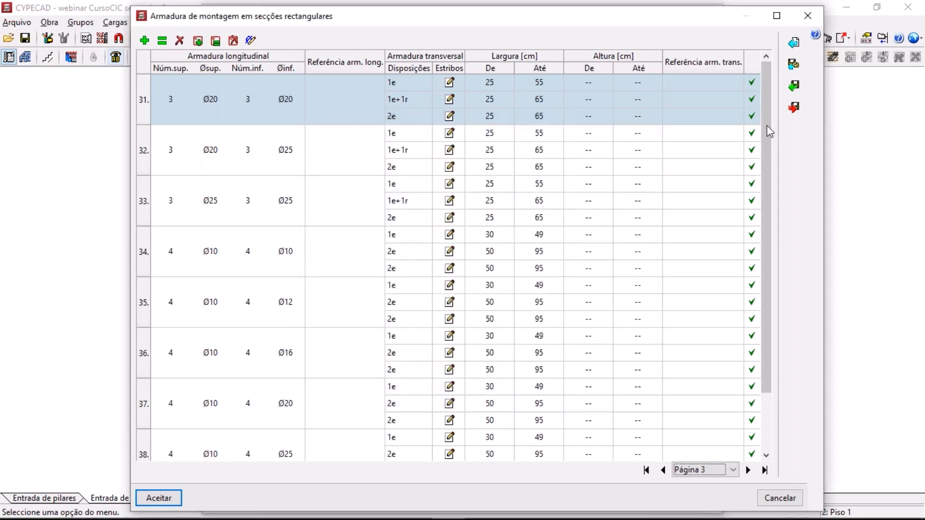
Import the Armadura de montagem de secções rectangulares (CYPE V2023) table and mark its data as initial values for new jobs
{"action": "left_click", "coordinate": [794, 85]}
{"action": "left_click", "coordinate": [342, 327]}
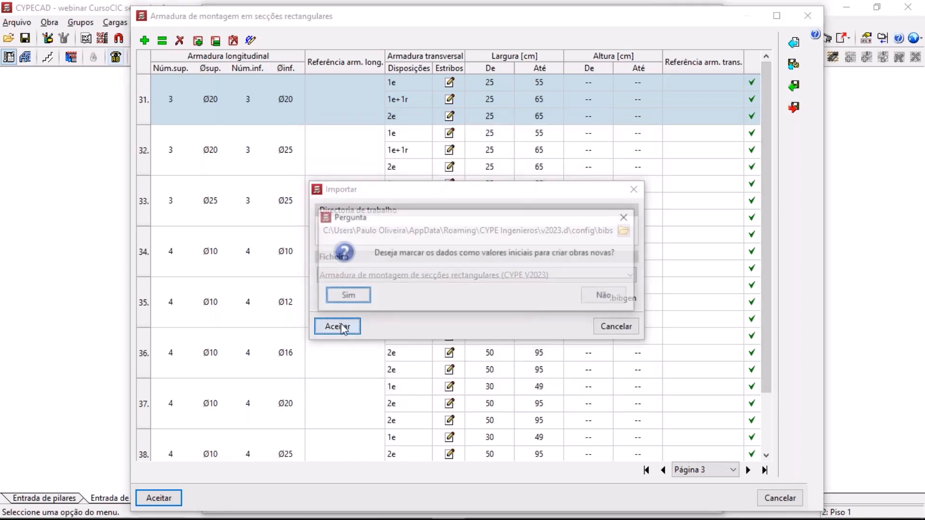
{"action": "left_click", "coordinate": [345, 295]}
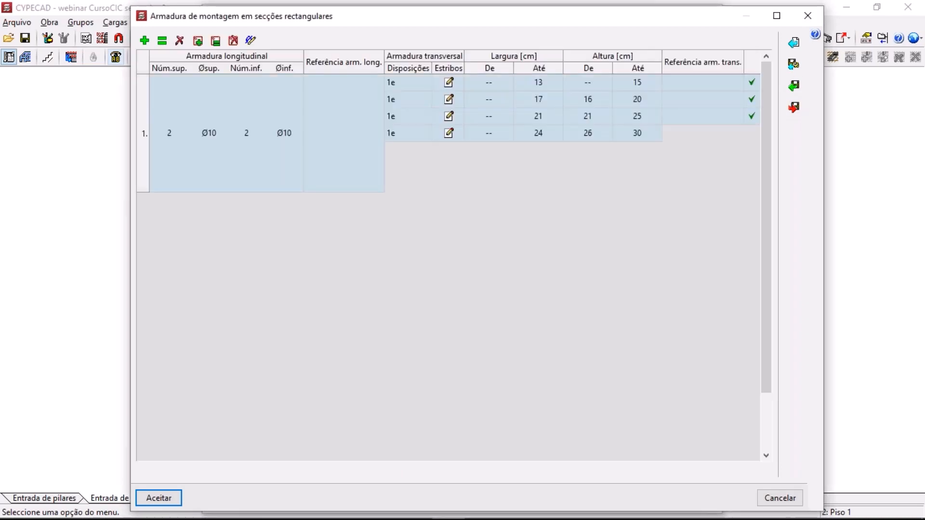
Review the imported assembly reinforcement table, checking its list of pages and the width and height ranges on page 1
{"action": "left_click", "coordinate": [714, 469]}
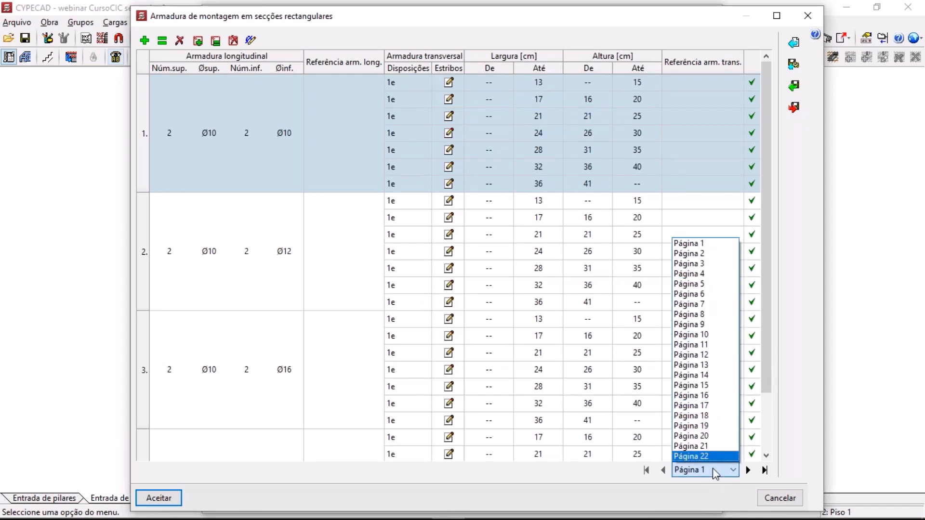
{"action": "left_click", "coordinate": [712, 469]}
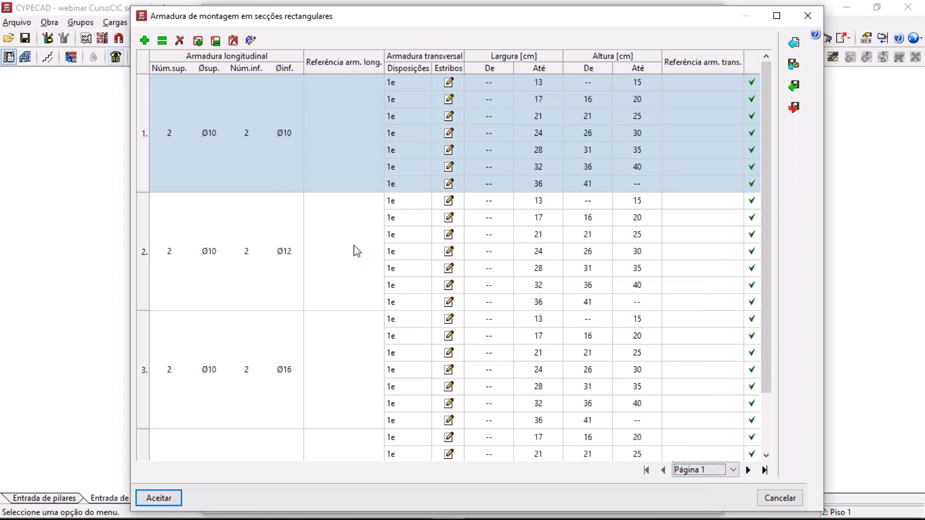
{"action": "scroll", "coordinate": [348, 238], "scroll_direction": "down", "scroll_amount": 2}
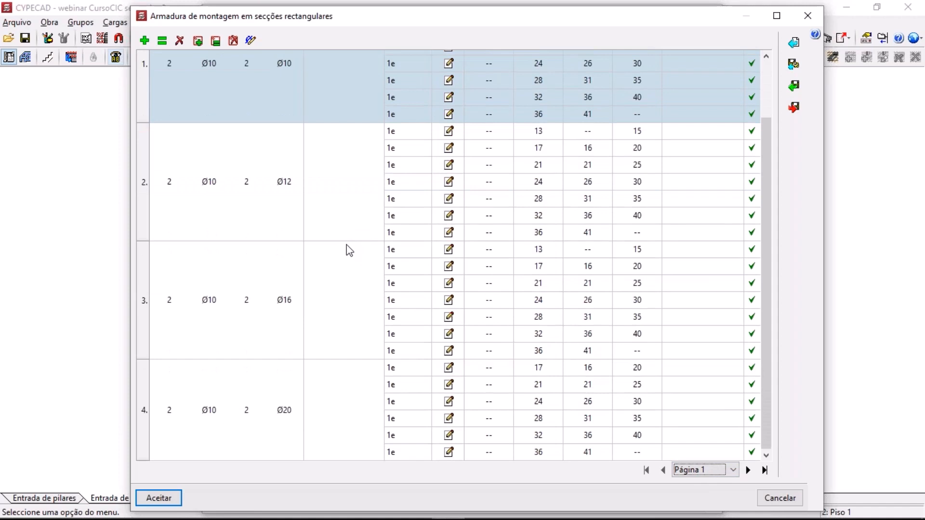
{"action": "left_click_drag", "start_coordinate": [773, 290], "coordinate": [769, 88]}
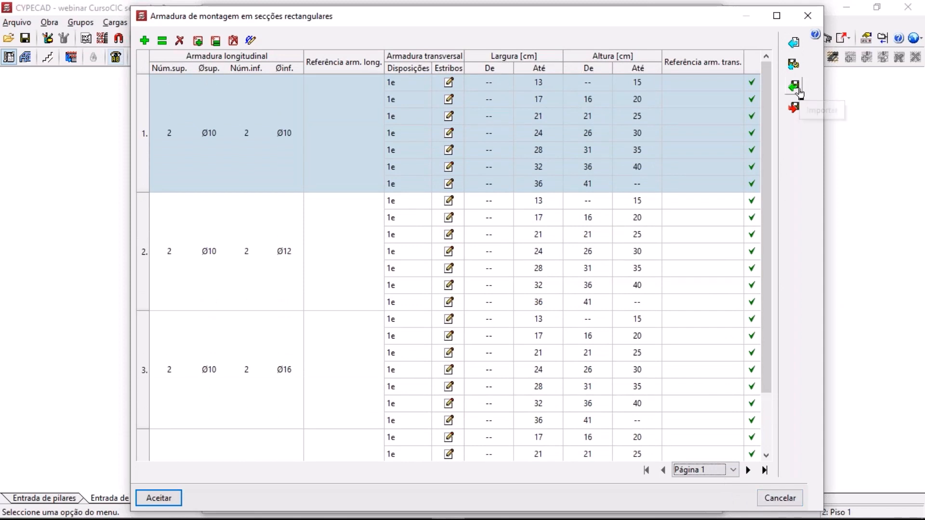
Check which file is selected for initial values in new jobs, then cancel the selection and the assembly reinforcement table
{"action": "left_click", "coordinate": [792, 64]}
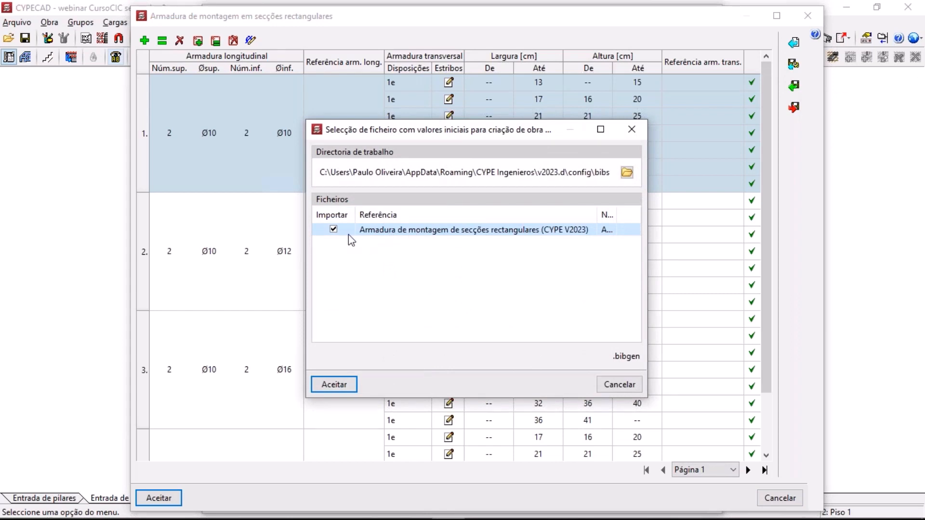
{"action": "left_click", "coordinate": [618, 384]}
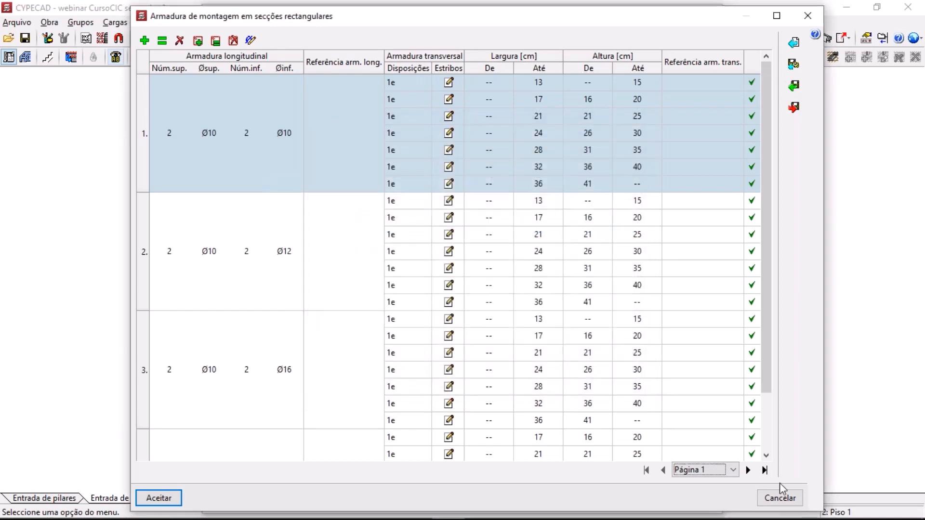
{"action": "left_click", "coordinate": [794, 499]}
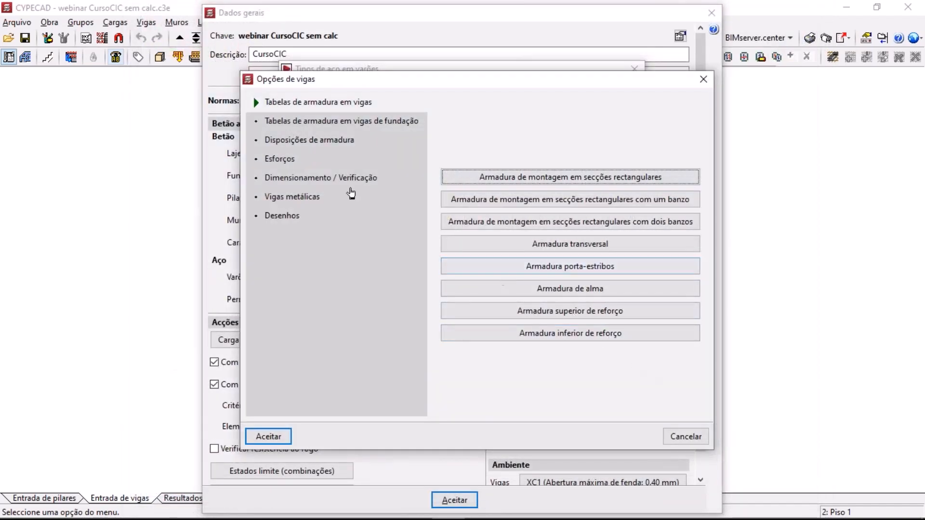
Review the beams' Dimensionamento / Verificação options and the compression strut inclination angle, and cancel out of the beam options
{"action": "left_click", "coordinate": [337, 179]}
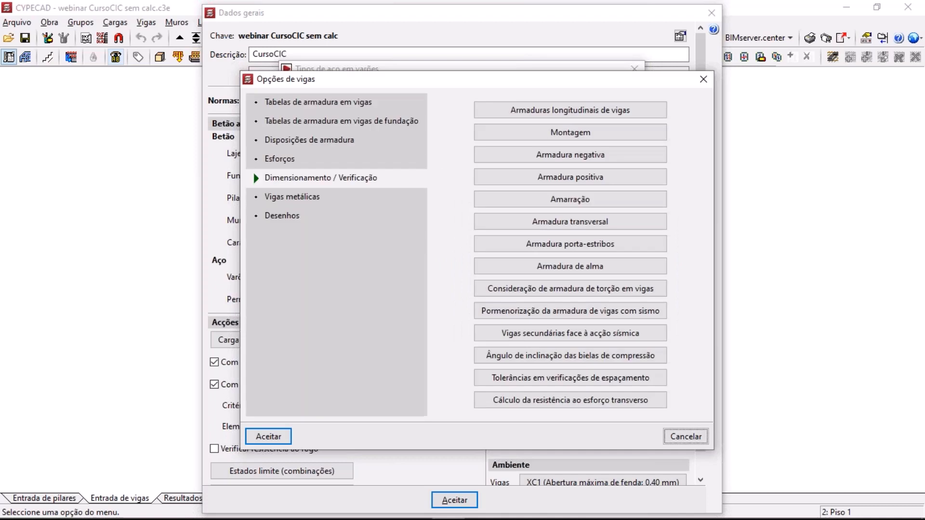
{"action": "left_click", "coordinate": [562, 354]}
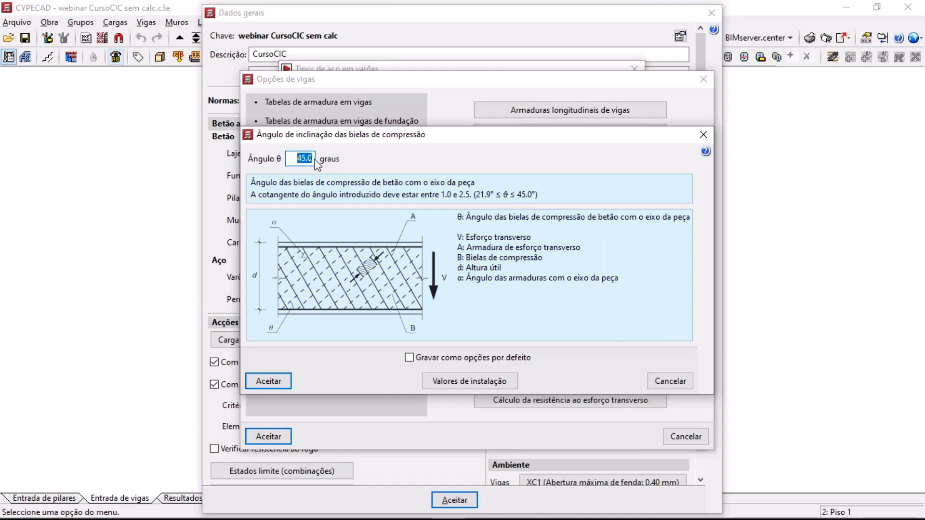
{"action": "left_click", "coordinate": [667, 381]}
{"action": "left_click", "coordinate": [680, 436]}
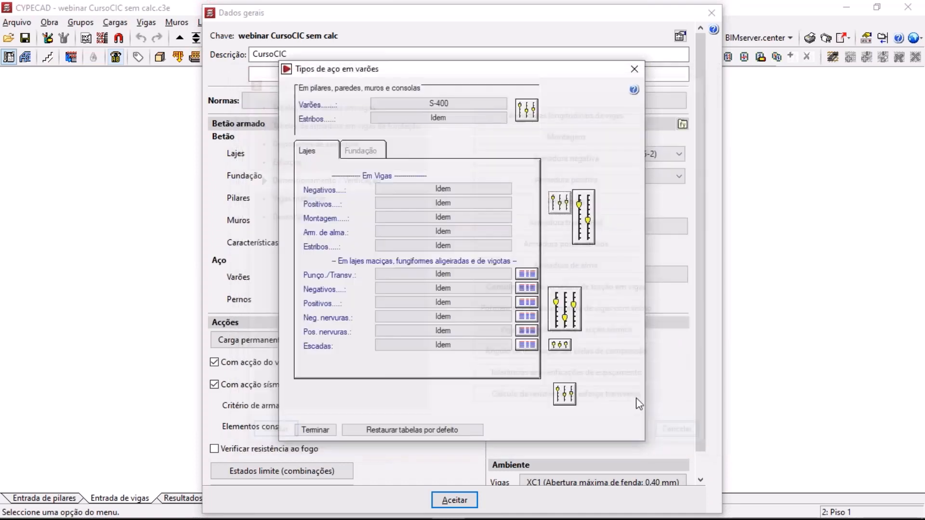
Review the compression strut inclination angle in the column and wall design options, cancel out, and accept the general data
{"action": "left_click", "coordinate": [527, 115]}
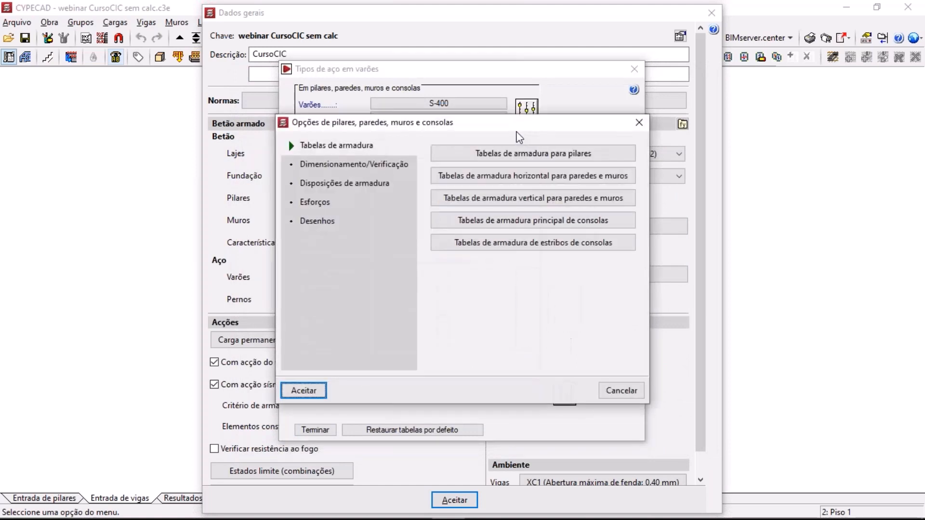
{"action": "left_click", "coordinate": [376, 164]}
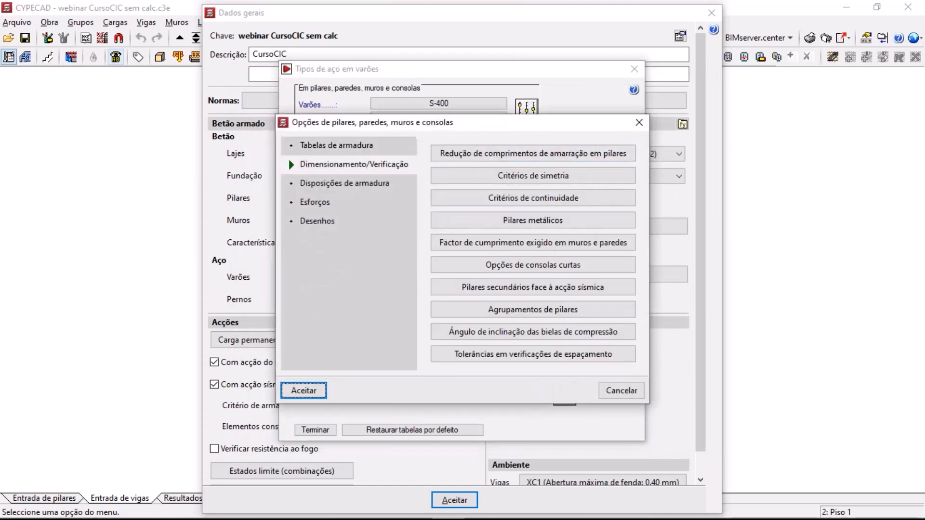
{"action": "left_click", "coordinate": [508, 332]}
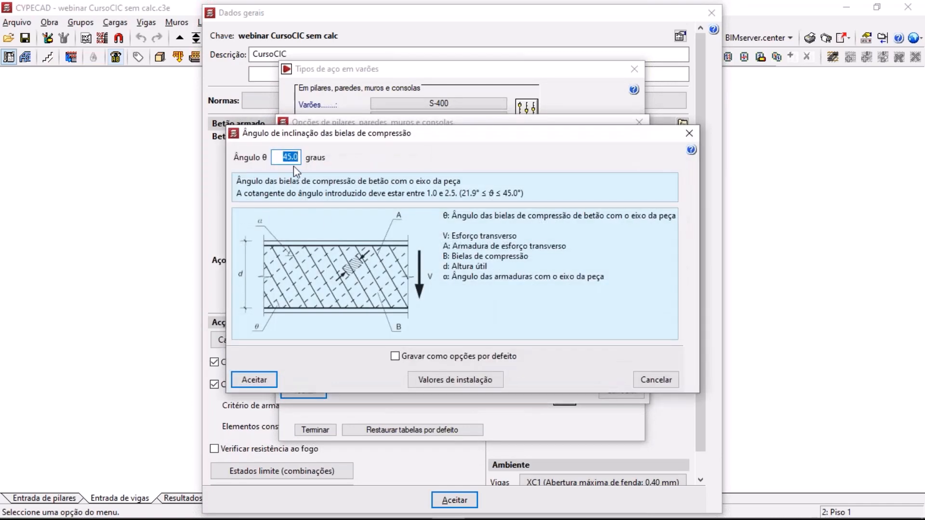
{"action": "left_click", "coordinate": [644, 378]}
{"action": "left_click", "coordinate": [621, 390]}
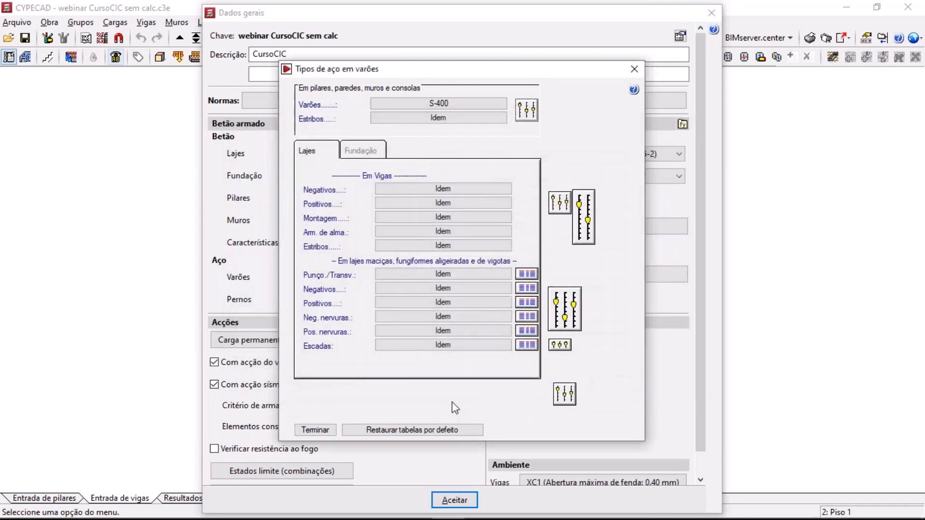
{"action": "left_click", "coordinate": [328, 430]}
{"action": "left_click", "coordinate": [441, 500]}
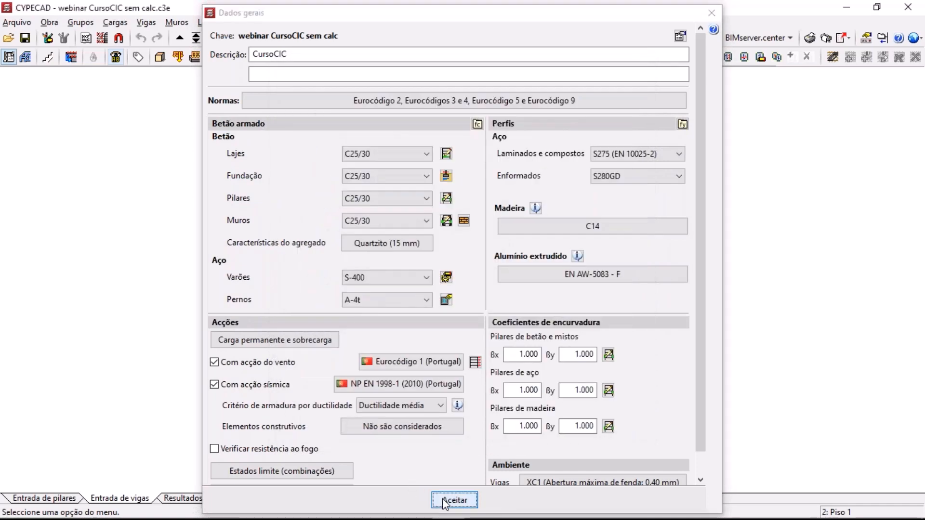
Assign an element-specific compression strut inclination angle of 30 degrees to the beam between P15 and P20 on Piso 1
{"action": "left_click", "coordinate": [145, 22]}
{"action": "mouse_move", "coordinate": [270, 426]}
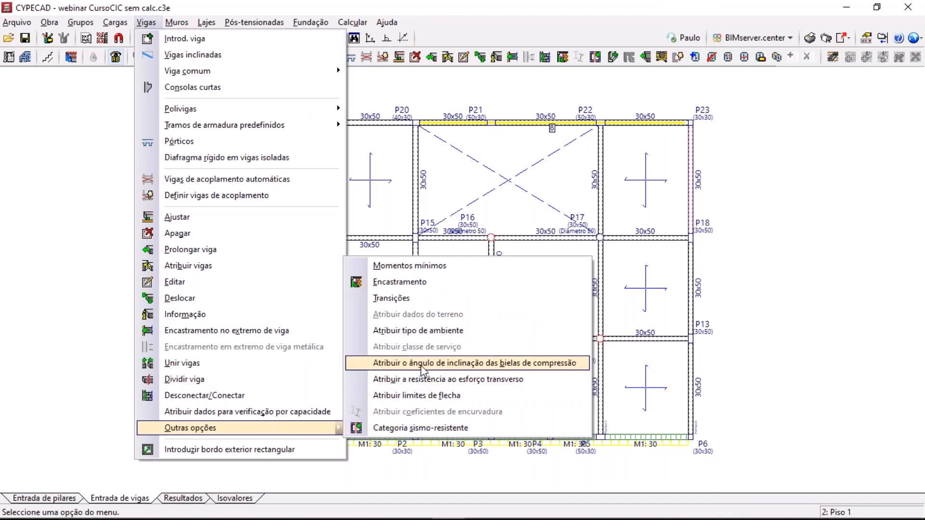
{"action": "left_click", "coordinate": [423, 363]}
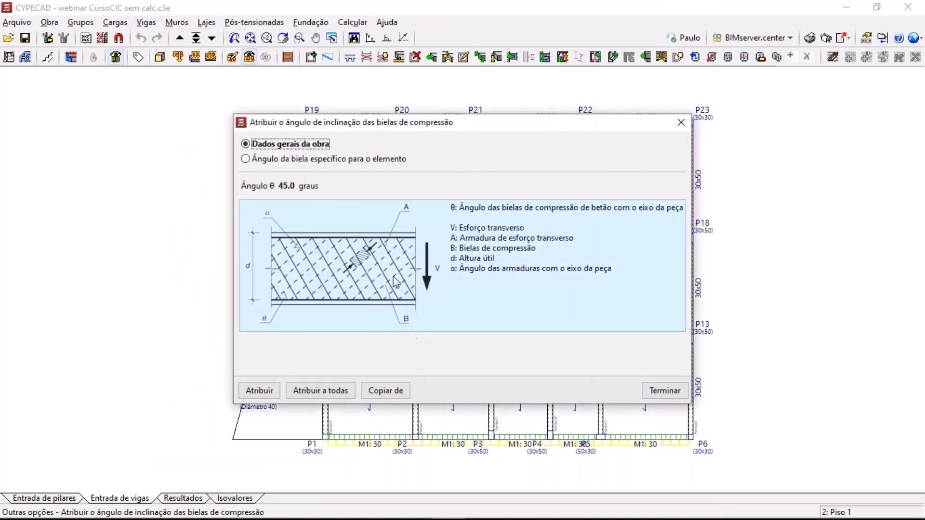
{"action": "left_click", "coordinate": [294, 159]}
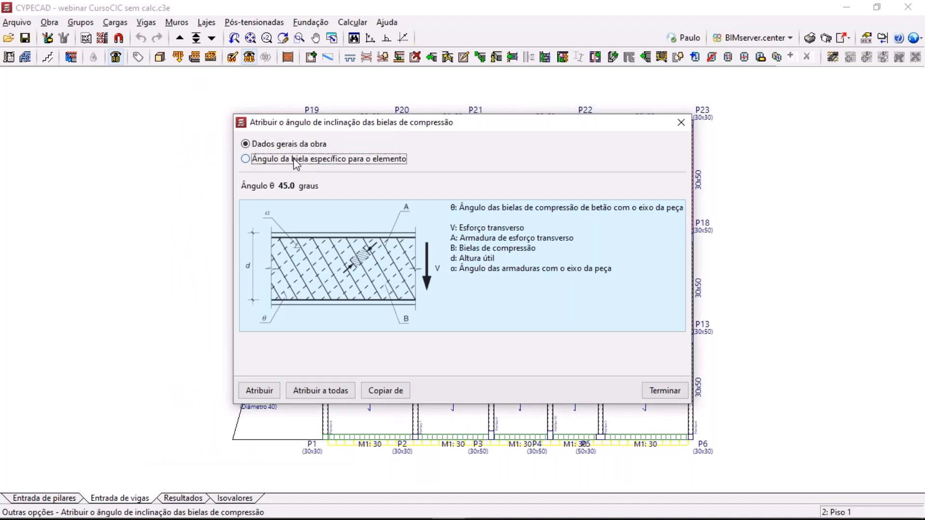
{"action": "left_click", "coordinate": [256, 395]}
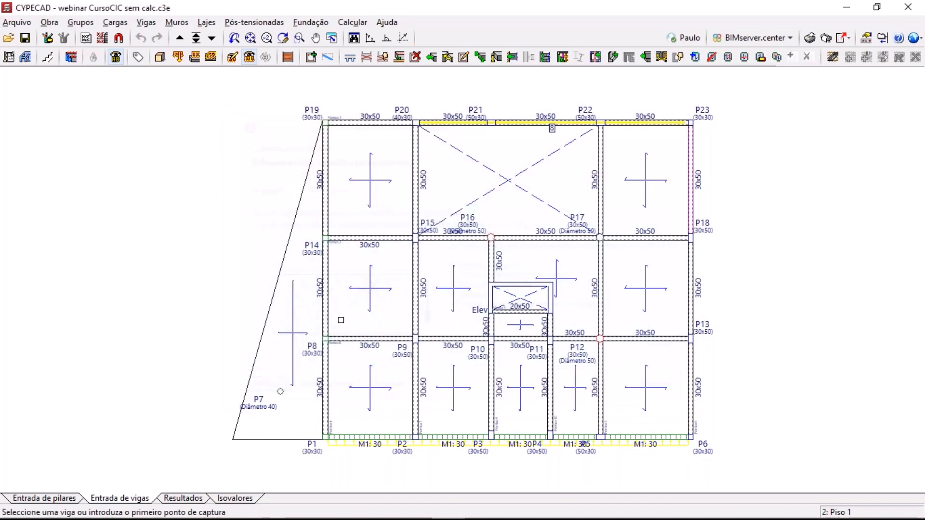
{"action": "right_click", "coordinate": [395, 218]}
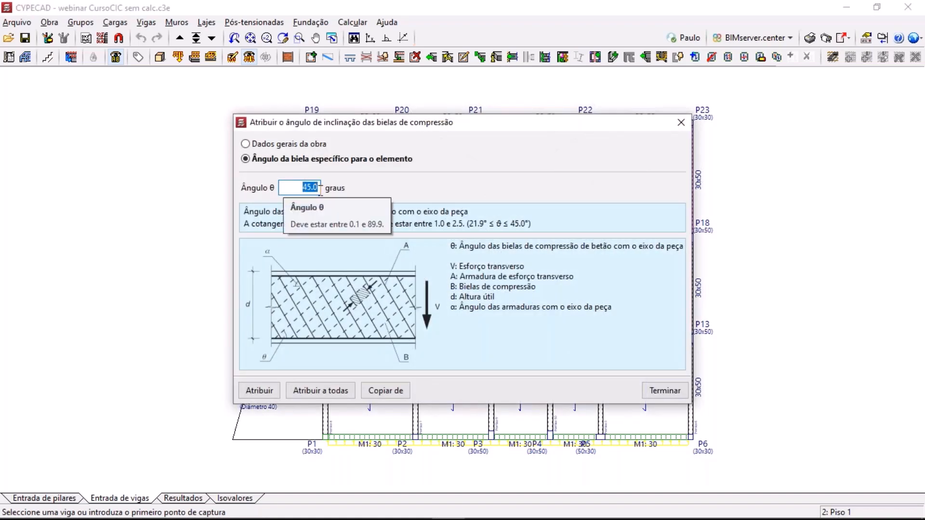
{"action": "type", "text": "30"}
{"action": "left_click", "coordinate": [268, 395]}
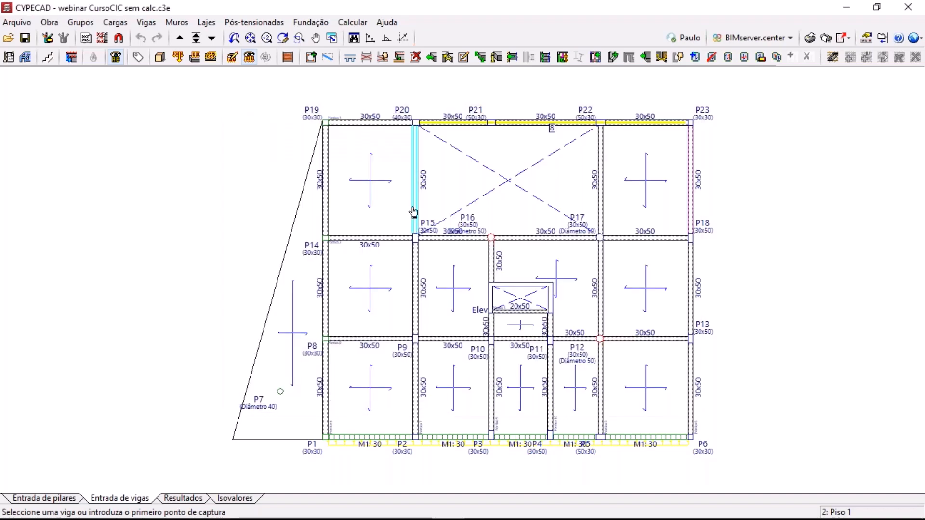
{"action": "left_click", "coordinate": [412, 212]}
{"action": "right_click", "coordinate": [364, 294]}
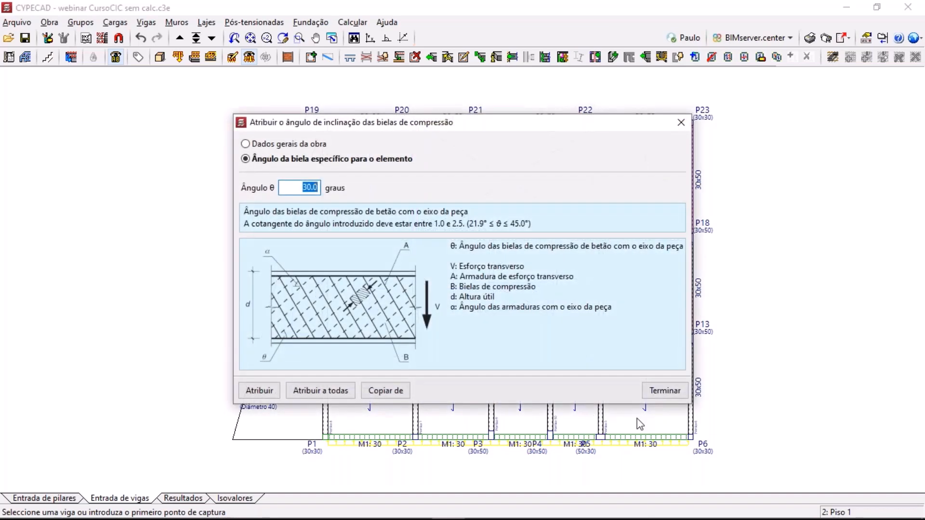
{"action": "left_click", "coordinate": [664, 390]}
Review column P14's own compression strut angle settings for Piso 1 and Piso 0, and close the column editing without saving
{"action": "left_click", "coordinate": [53, 498]}
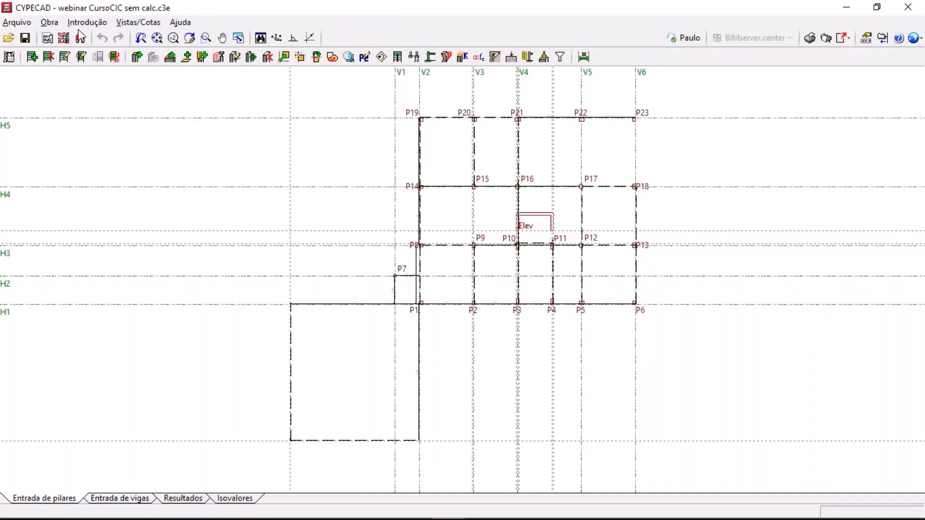
{"action": "left_click", "coordinate": [87, 22]}
{"action": "left_click", "coordinate": [125, 54]}
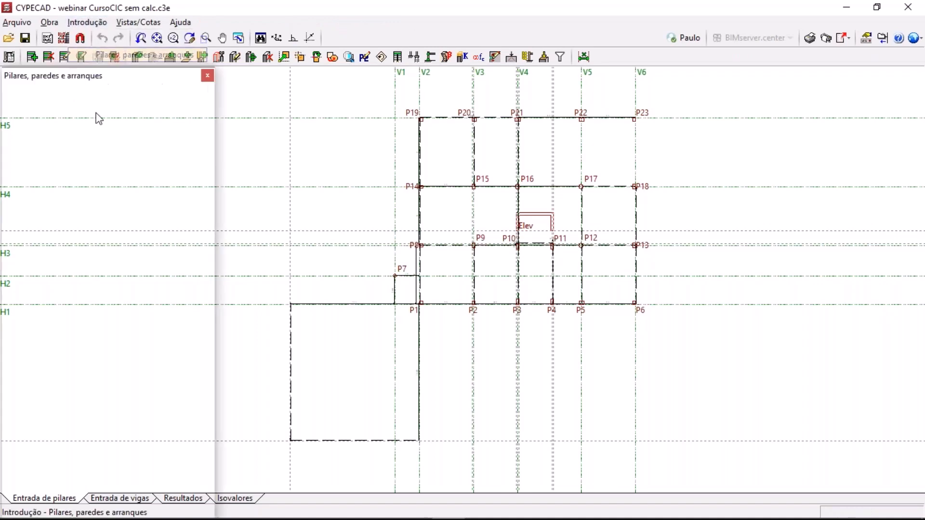
{"action": "left_click", "coordinate": [52, 194]}
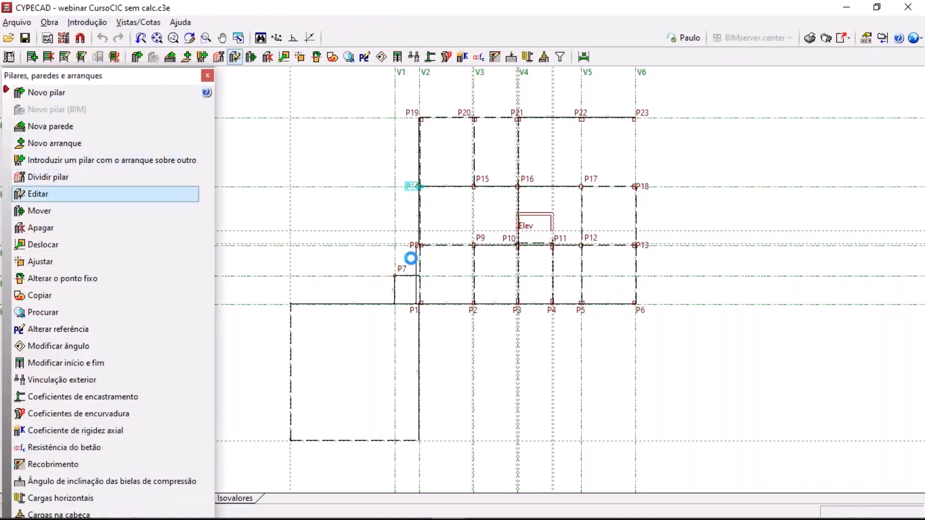
{"action": "left_click", "coordinate": [412, 187]}
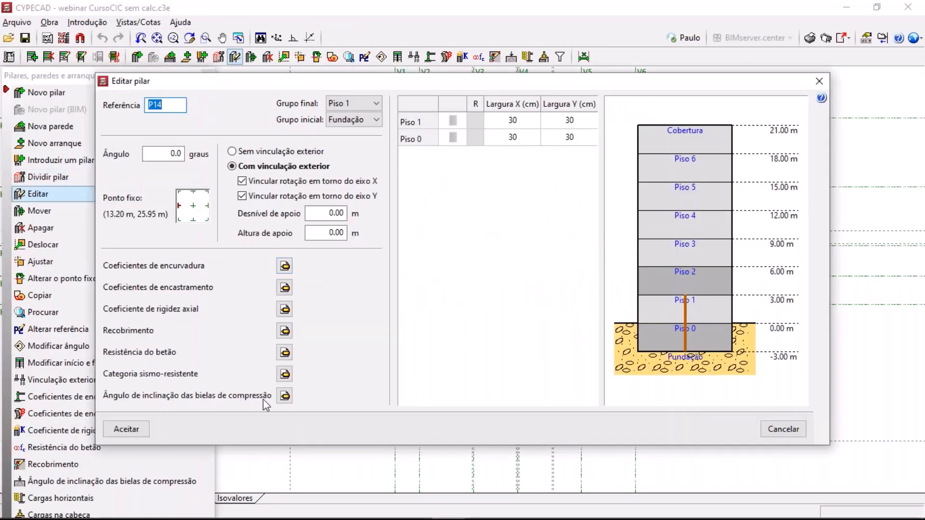
{"action": "left_click", "coordinate": [284, 395]}
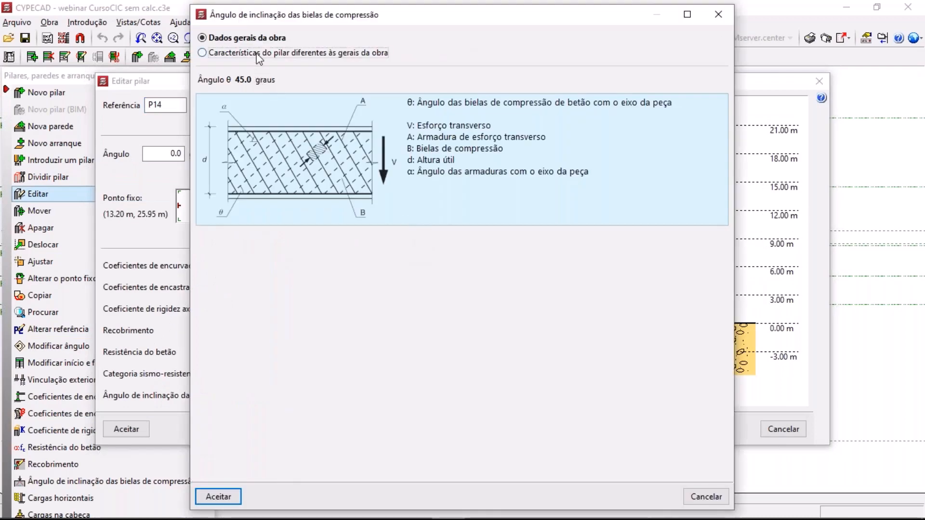
{"action": "left_click", "coordinate": [258, 54]}
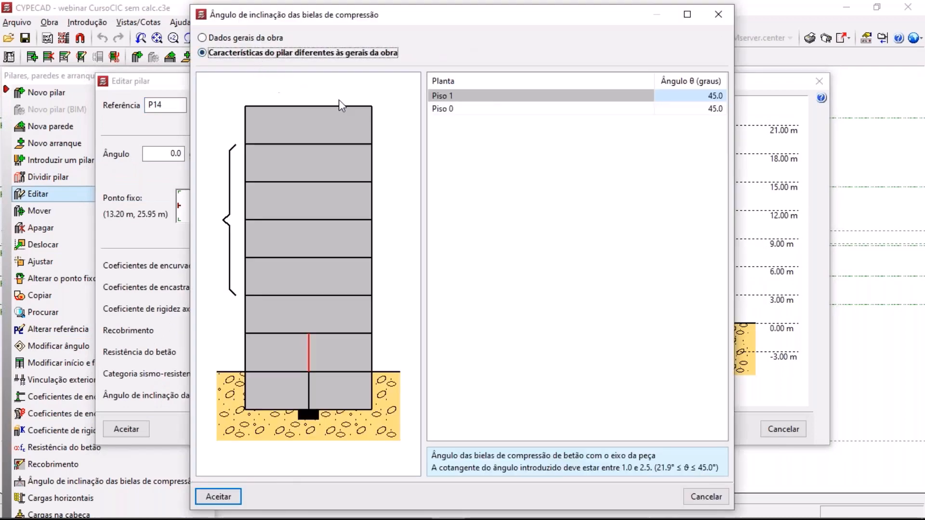
{"action": "left_click", "coordinate": [678, 98]}
{"action": "left_click", "coordinate": [668, 110]}
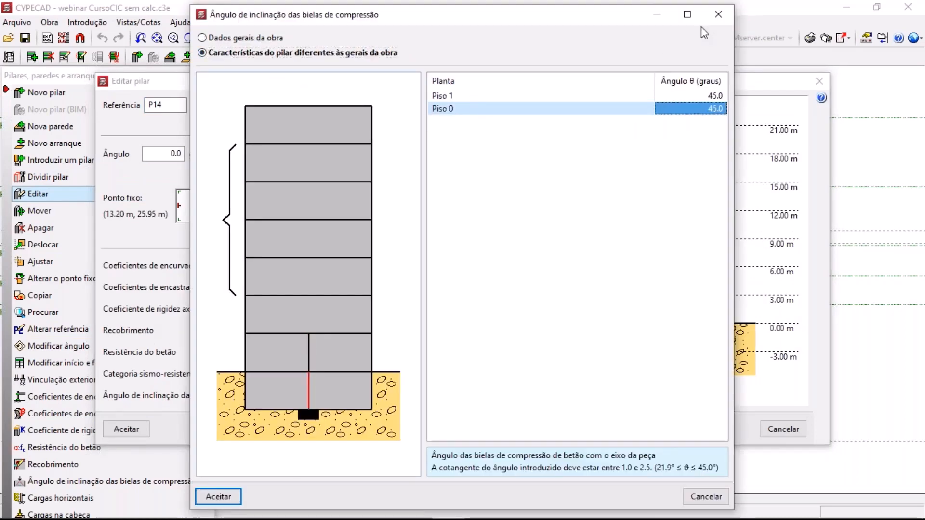
{"action": "left_click", "coordinate": [718, 14]}
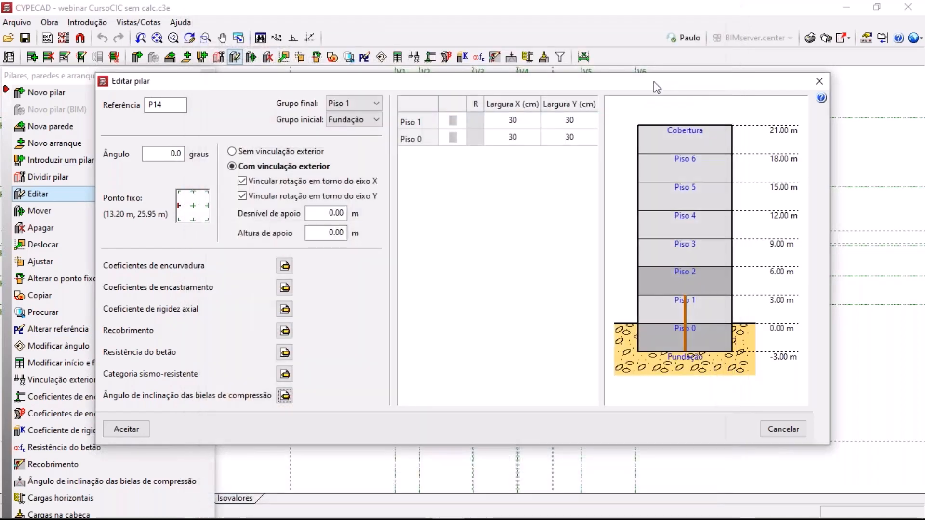
{"action": "left_click", "coordinate": [819, 81]}
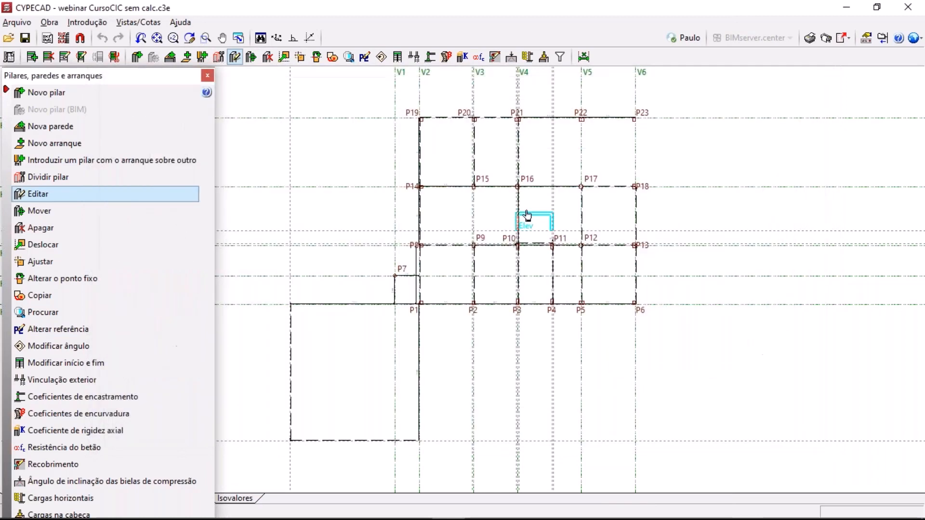
{"action": "left_click", "coordinate": [207, 77]}
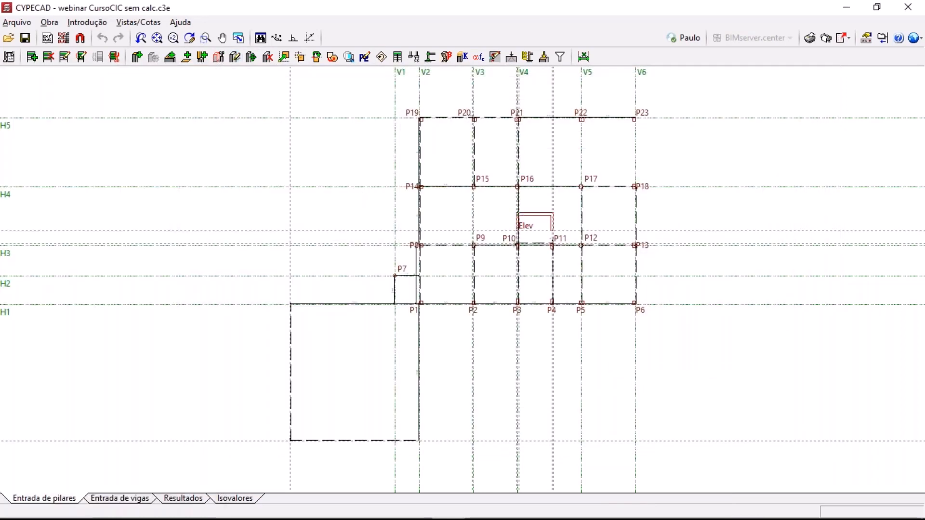
Open the column reinforcement tables from the general data, examine the usable longitudinal and transverse diameters, and cancel the diameter selection
{"action": "left_click", "coordinate": [49, 22]}
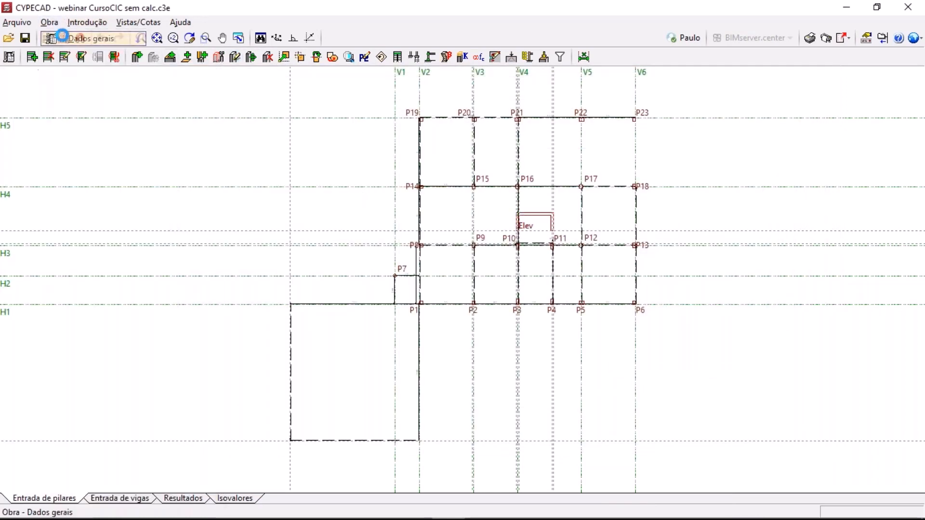
{"action": "left_click", "coordinate": [72, 36]}
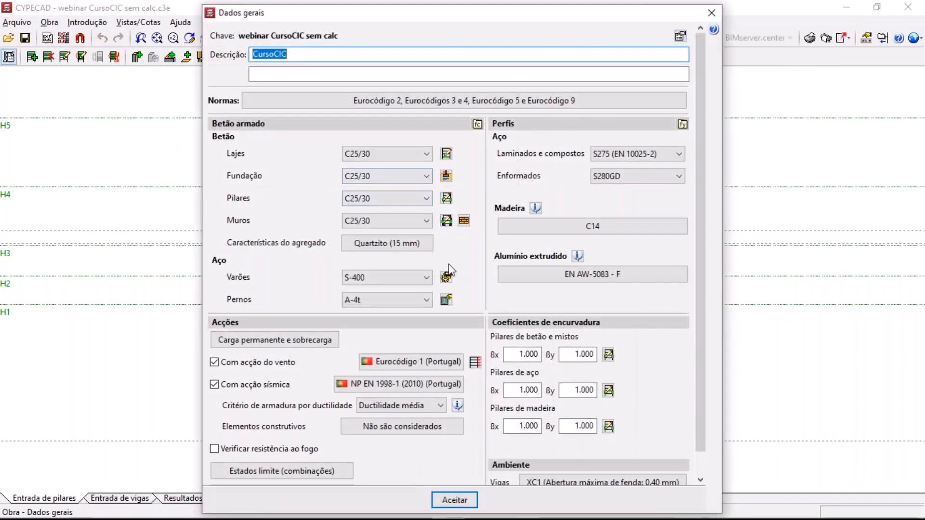
{"action": "left_click", "coordinate": [446, 275]}
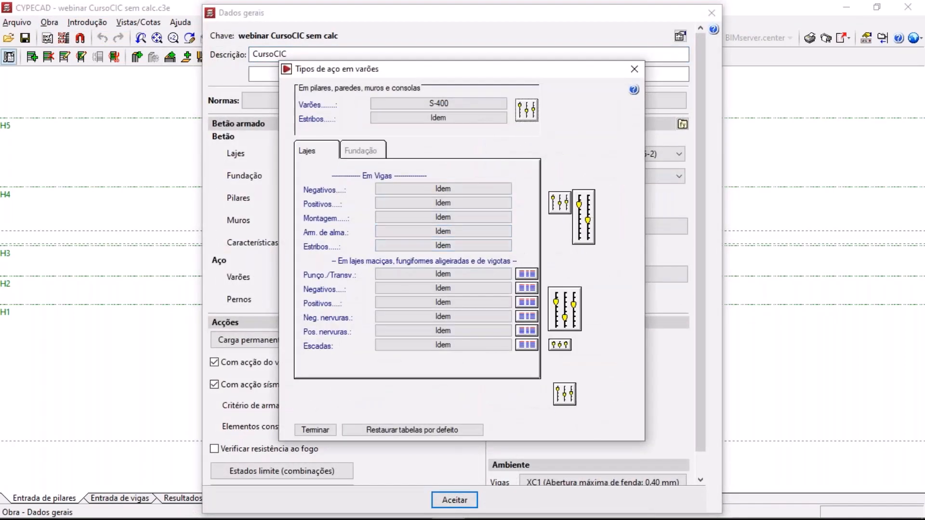
{"action": "left_click", "coordinate": [526, 110]}
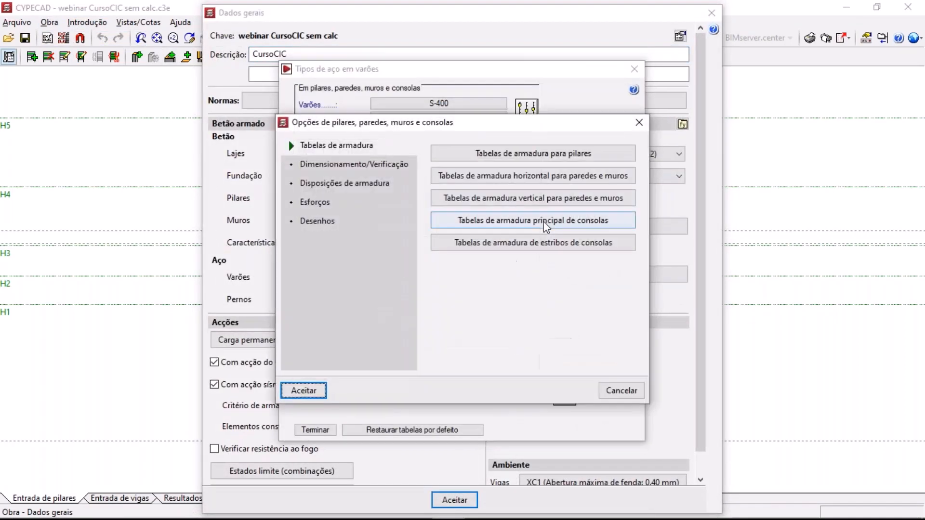
{"action": "left_click", "coordinate": [488, 154]}
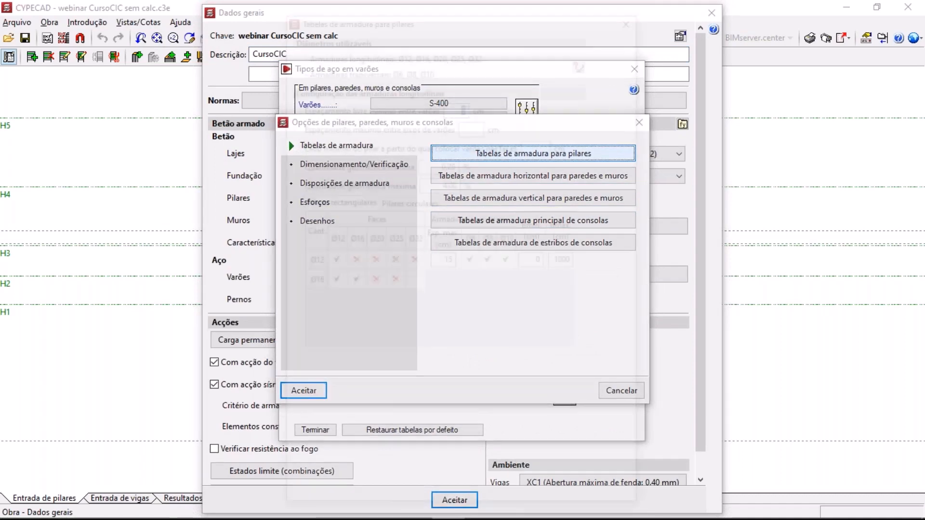
{"action": "left_click_drag", "start_coordinate": [464, 22], "coordinate": [469, 19]}
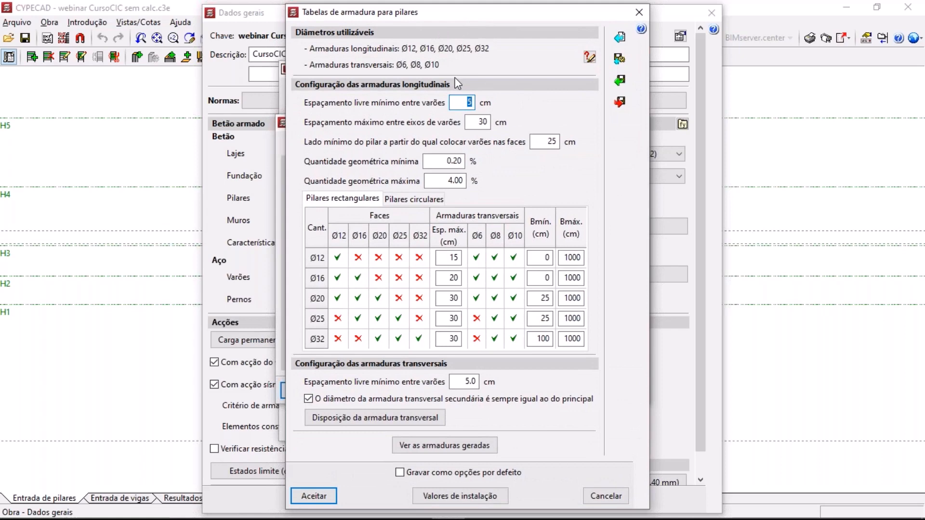
{"action": "left_click", "coordinate": [587, 62]}
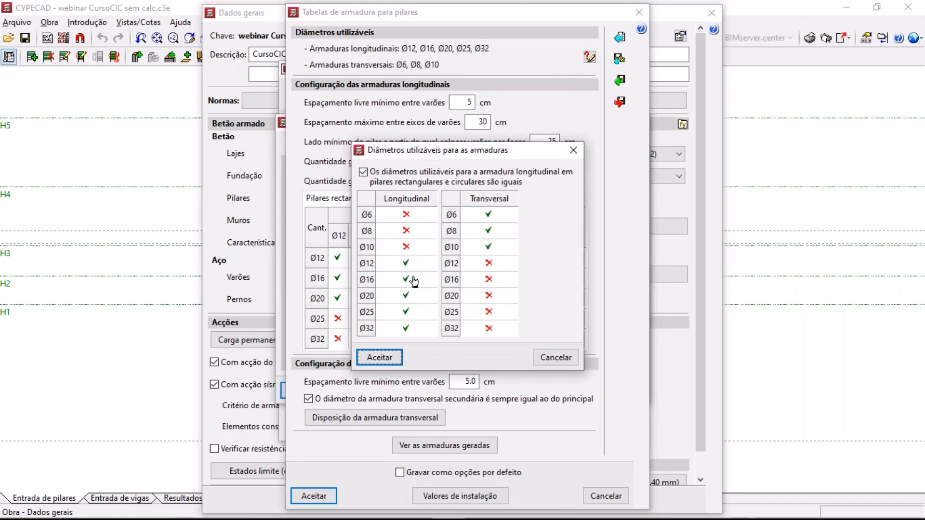
{"action": "left_click", "coordinate": [569, 359]}
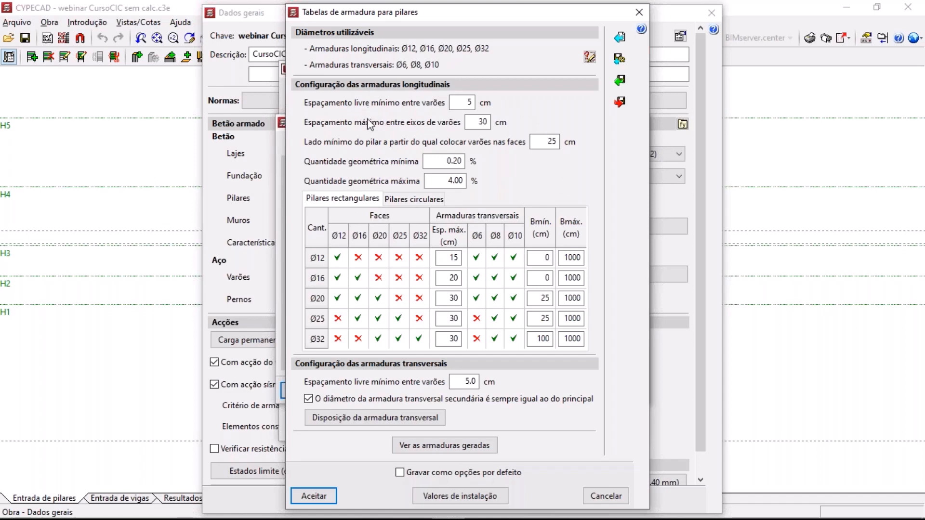
Check the minimum column side for placing face bars and the Ø12 face bar setting for Ø16 corners in rectangular columns
{"action": "double_click", "coordinate": [544, 141]}
{"action": "left_click", "coordinate": [336, 278]}
{"action": "left_click", "coordinate": [339, 279]}
View the generated column reinforcements and examine several longitudinal bar arrangements for the 30 x 30 cm rectangular section
{"action": "left_click", "coordinate": [453, 447]}
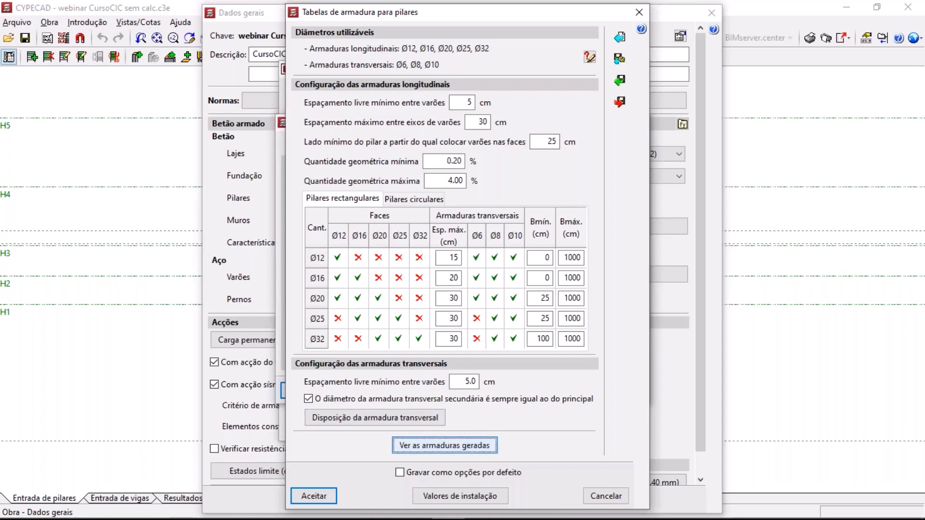
{"action": "left_click_drag", "start_coordinate": [461, 85], "coordinate": [453, 62]}
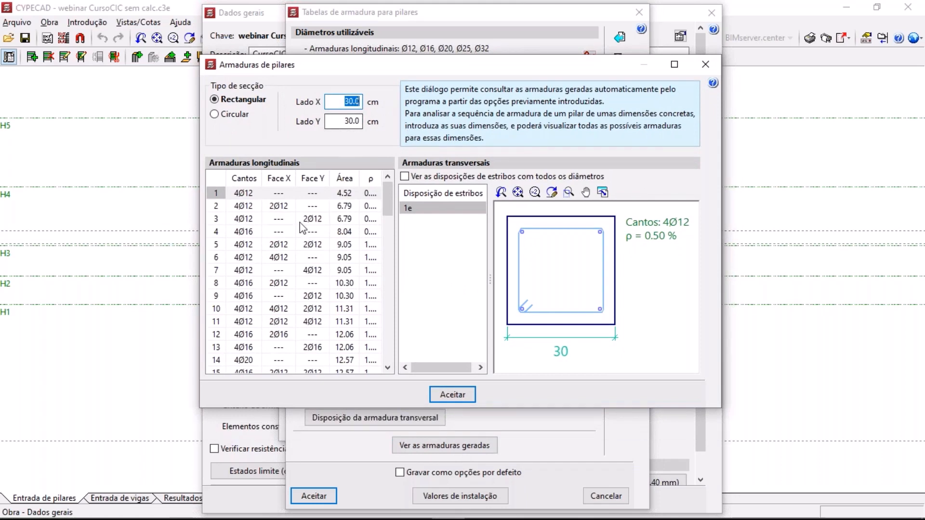
{"action": "scroll", "coordinate": [300, 234], "scroll_direction": "down", "scroll_amount": 4}
{"action": "scroll", "coordinate": [300, 234], "scroll_direction": "down", "scroll_amount": 9}
{"action": "scroll", "coordinate": [297, 261], "scroll_direction": "up", "scroll_amount": 13}
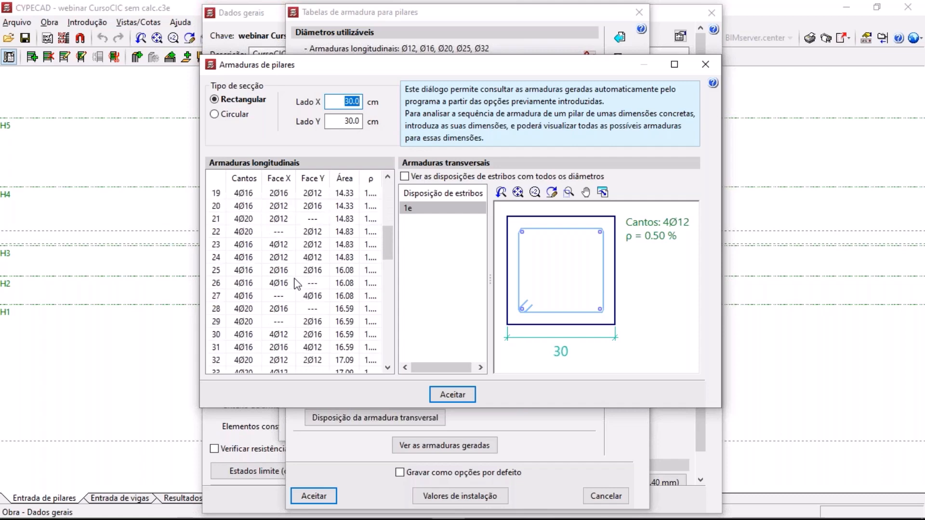
{"action": "left_click", "coordinate": [243, 205]}
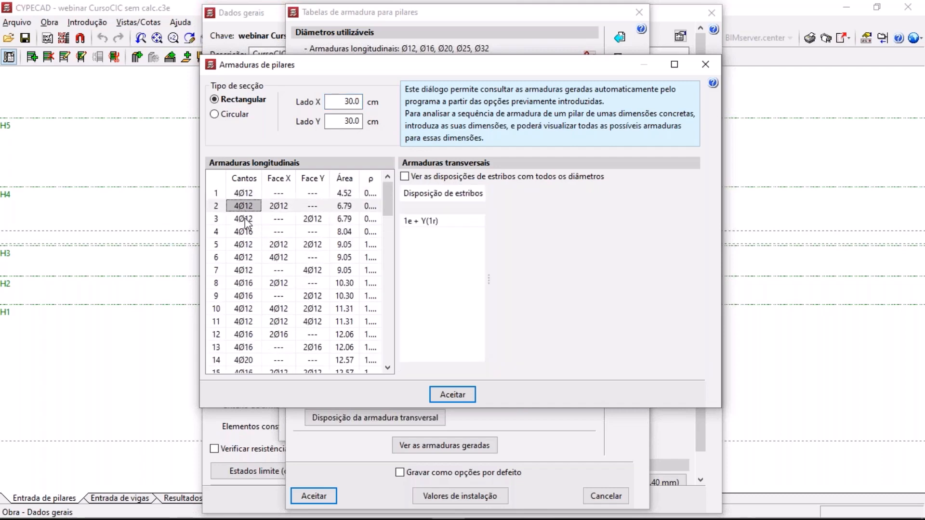
{"action": "left_click", "coordinate": [243, 219]}
{"action": "left_click", "coordinate": [246, 244]}
Set the consulted rectangular section to 20 x 20 cm, examine its 4Ø12 and 4Ø16 arrangements, and close the generated reinforcements
{"action": "double_click", "coordinate": [354, 101]}
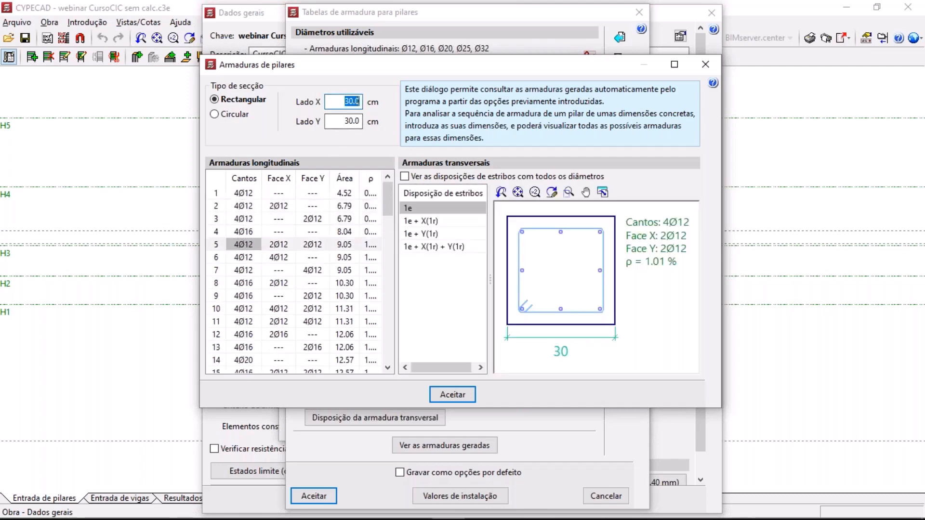
{"action": "type", "text": "20"}
{"action": "double_click", "coordinate": [355, 121]}
{"action": "type", "text": "20"}
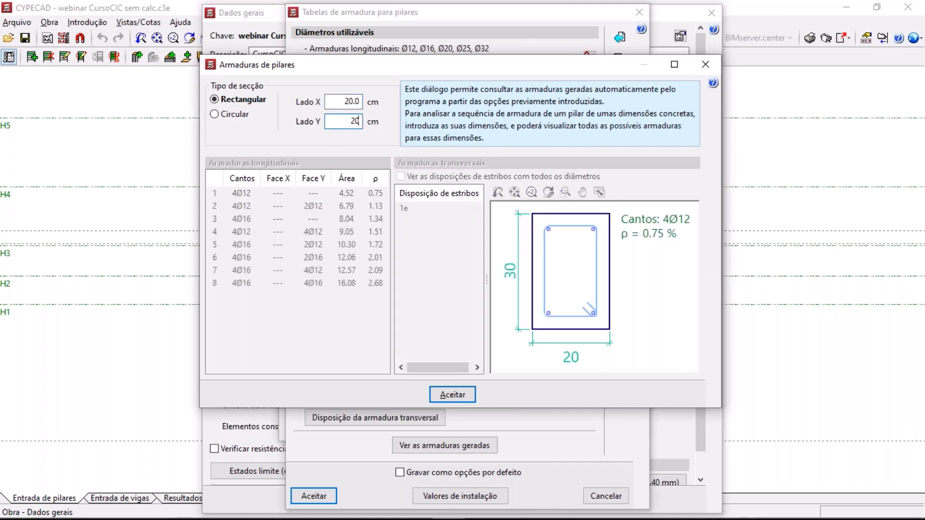
{"action": "left_click", "coordinate": [274, 196]}
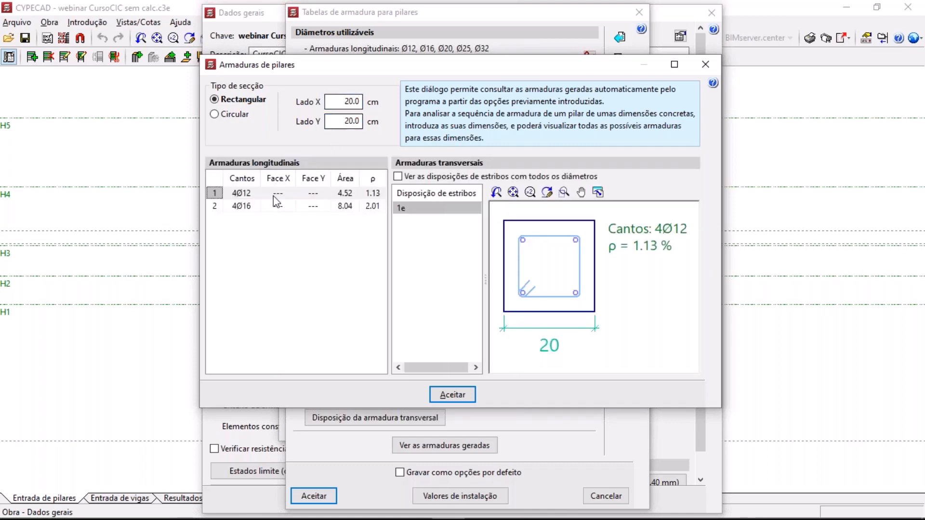
{"action": "left_click", "coordinate": [241, 206]}
{"action": "left_click", "coordinate": [241, 193]}
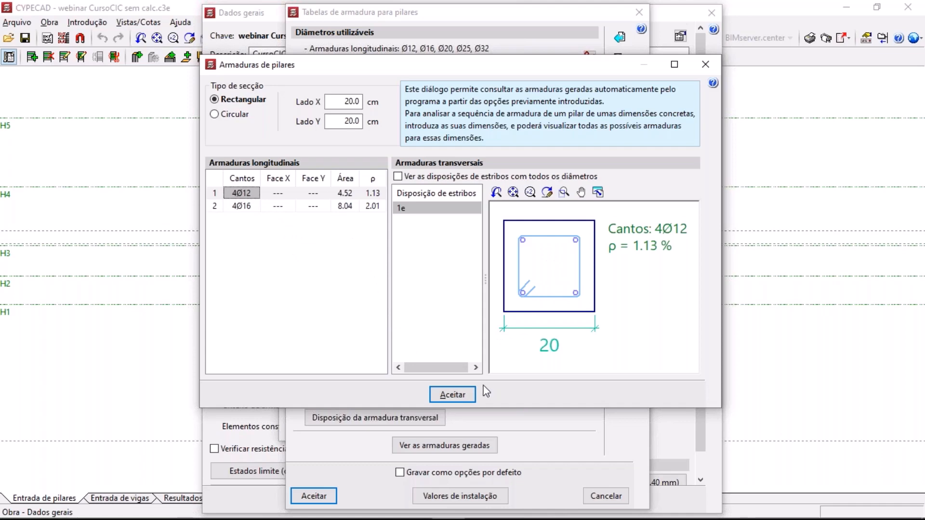
{"action": "left_click", "coordinate": [452, 395]}
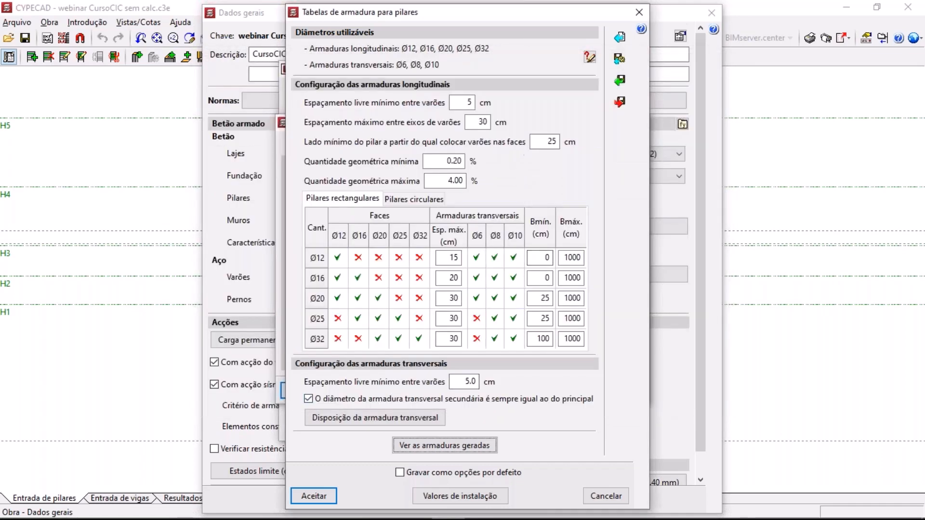
Set the minimum column side for face bars to 20 cm and the minimum clear bar spacing to 3 cm
{"action": "type", "text": "2"}
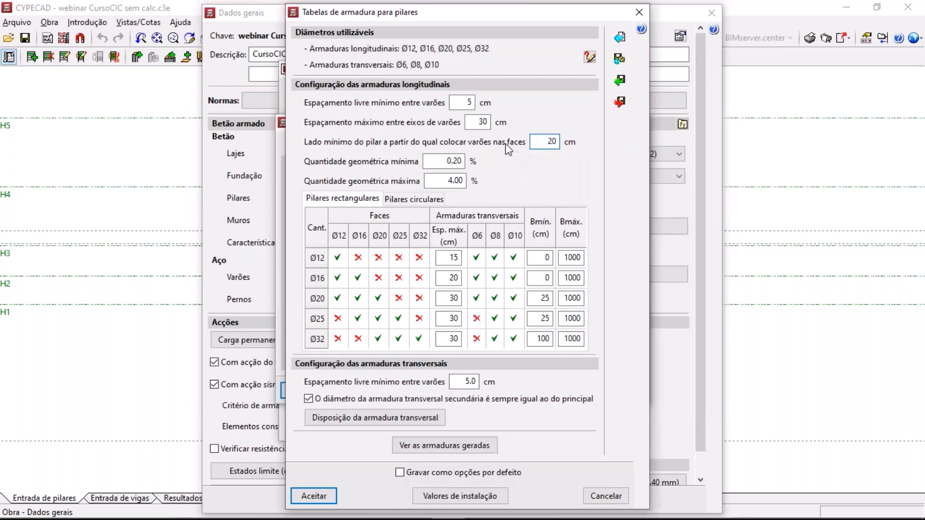
{"action": "key", "text": "shift+Tab"}
{"action": "key", "text": "shift+Tab"}
{"action": "type", "text": "3"}
View the generated reinforcements for the 20 x 20 cm column, examine the arrangements with 2Ø12 face bars, and close the list
{"action": "left_click", "coordinate": [443, 445]}
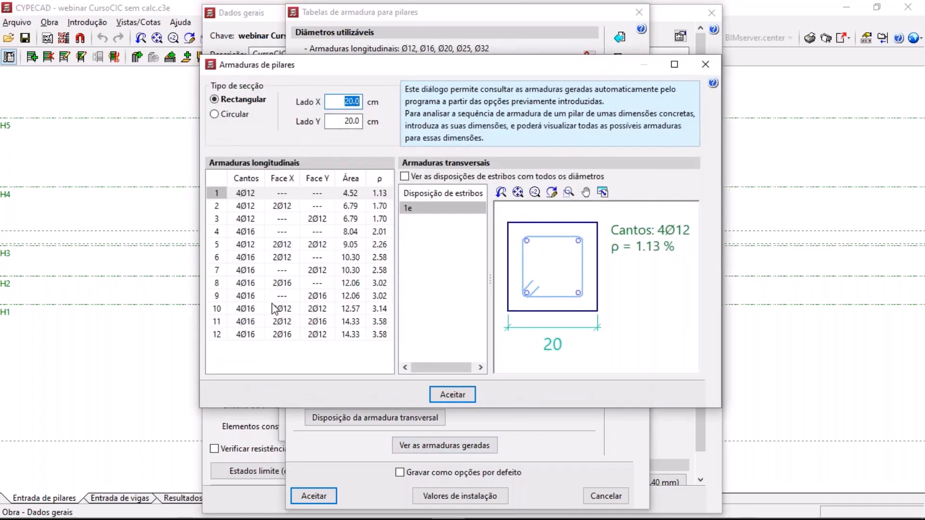
{"action": "left_click", "coordinate": [244, 207]}
{"action": "left_click", "coordinate": [246, 220]}
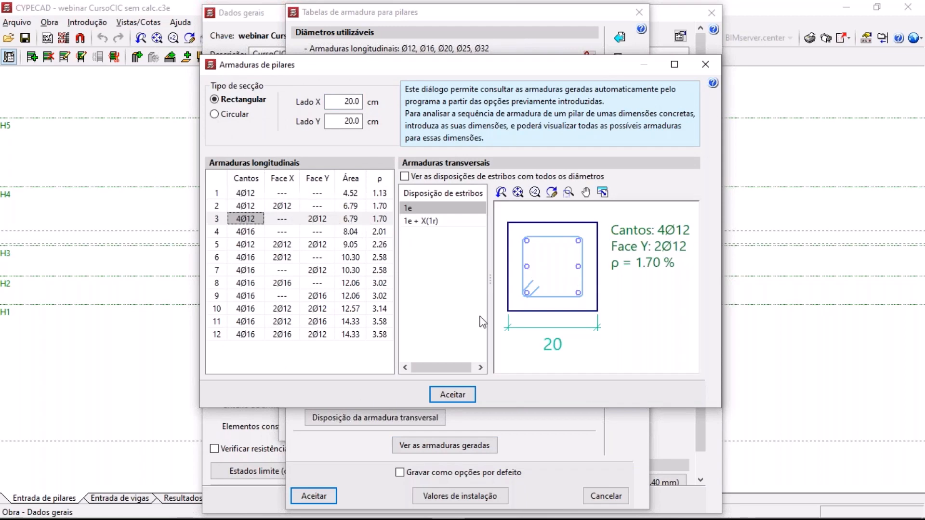
{"action": "left_click", "coordinate": [703, 63]}
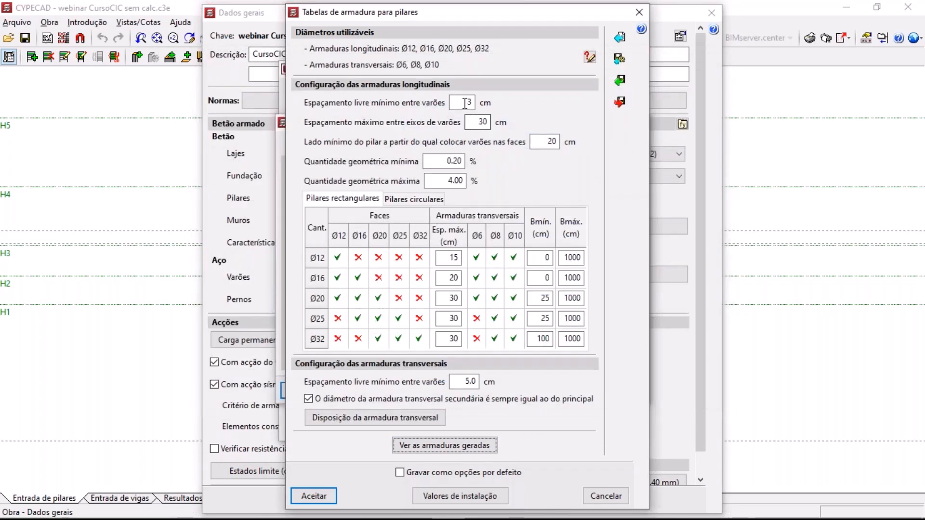
Restore the minimum clear bar spacing to 5 cm and the minimum column side for face bars to 25 cm
{"action": "left_click_drag", "start_coordinate": [465, 103], "coordinate": [478, 101]}
{"action": "type", "text": "5"}
{"action": "double_click", "coordinate": [551, 142]}
{"action": "type", "text": "2"}
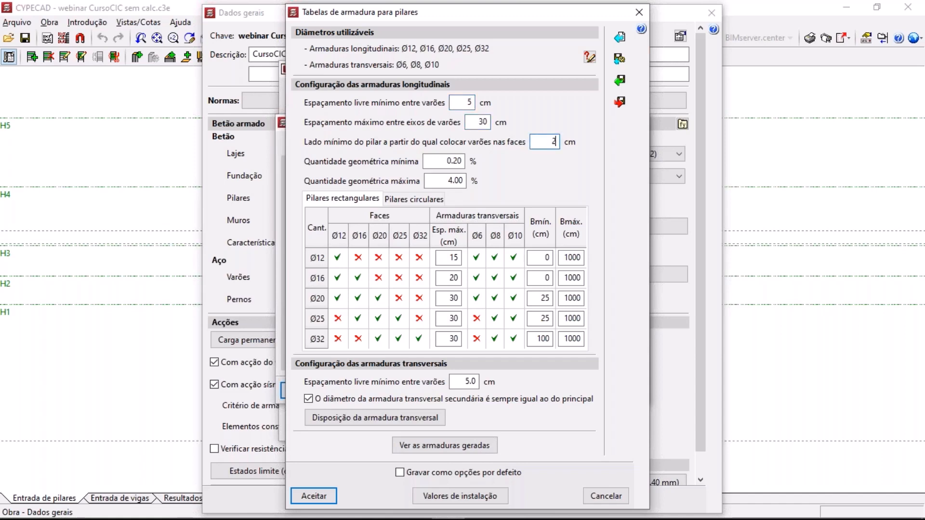
Review the column transverse reinforcement layout options, and close the reinforcement tables and column options without saving
{"action": "left_click", "coordinate": [370, 418]}
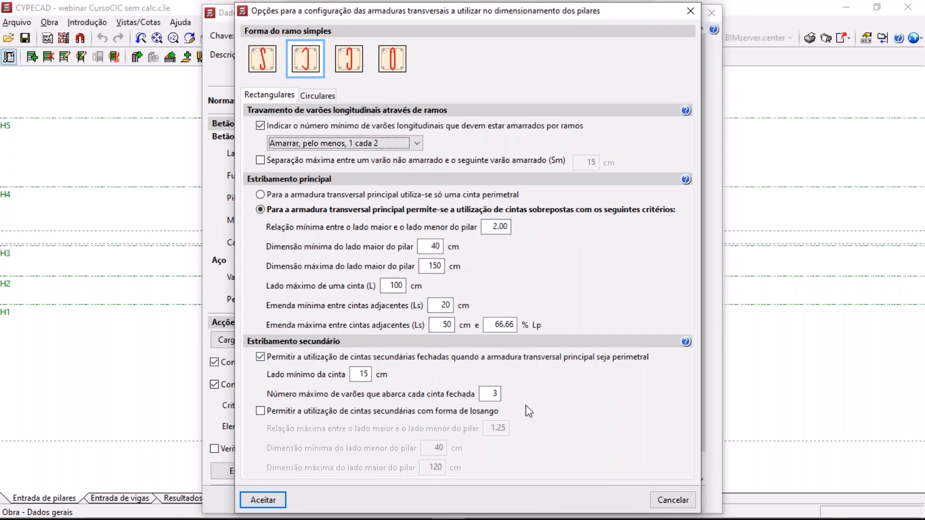
{"action": "left_click", "coordinate": [662, 501]}
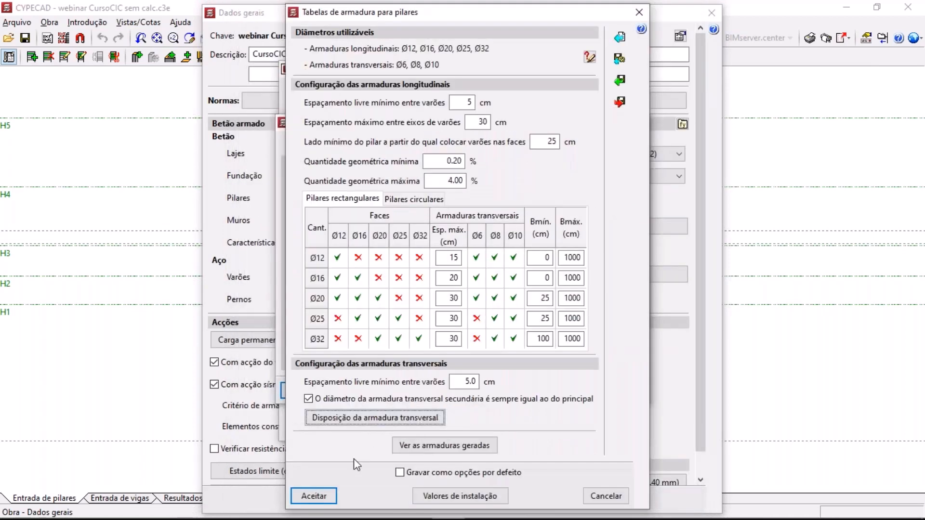
{"action": "left_click", "coordinate": [614, 501]}
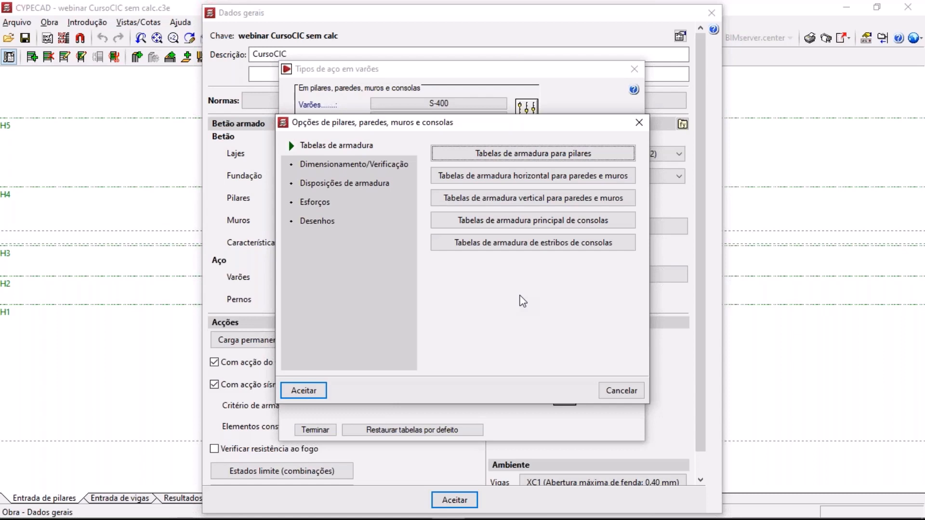
{"action": "left_click", "coordinate": [613, 391]}
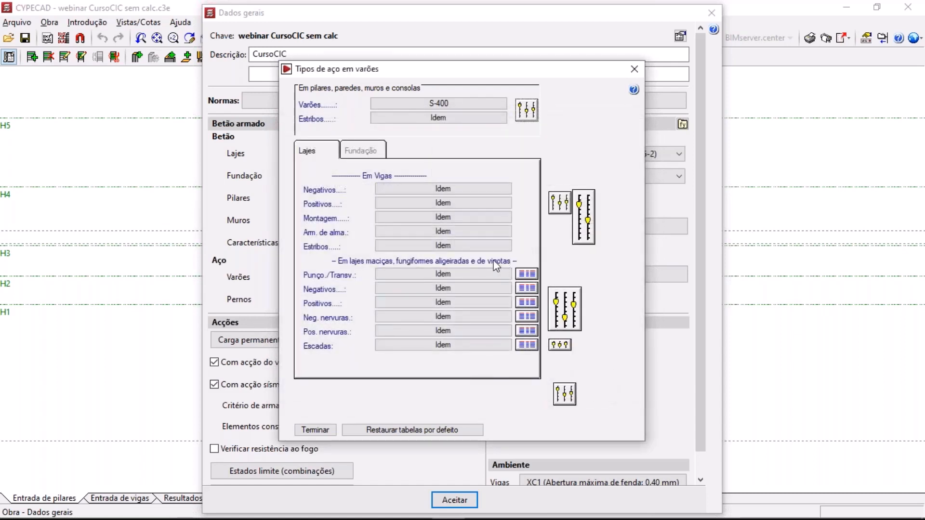
Switch to PowerPoint and read the Eurocódigo 8 slide on primary and secondary seismic elements
{"action": "key", "text": "alt+Tab"}
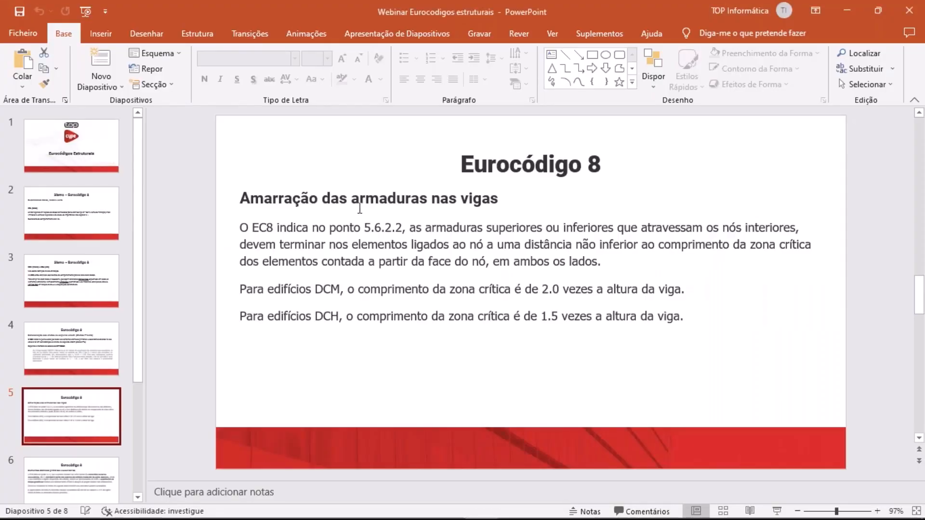
{"action": "scroll", "coordinate": [359, 208], "scroll_direction": "down", "scroll_amount": 1}
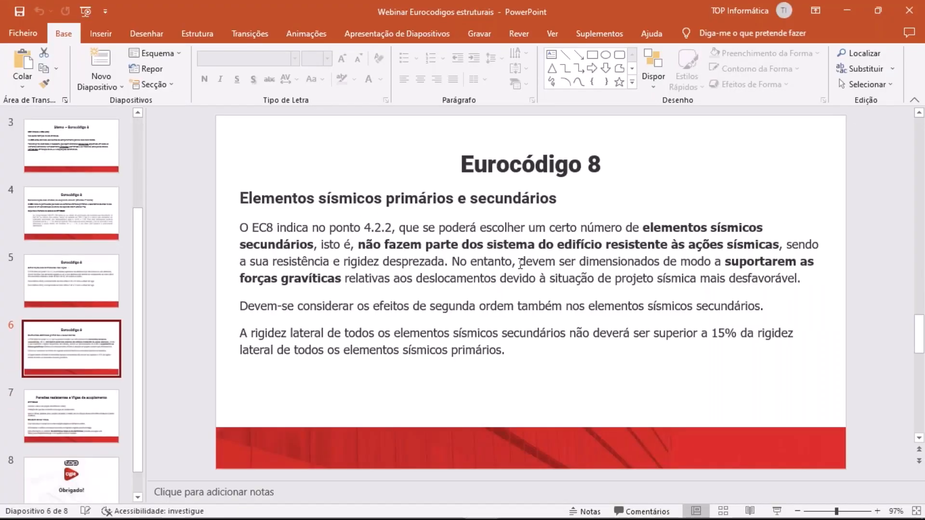
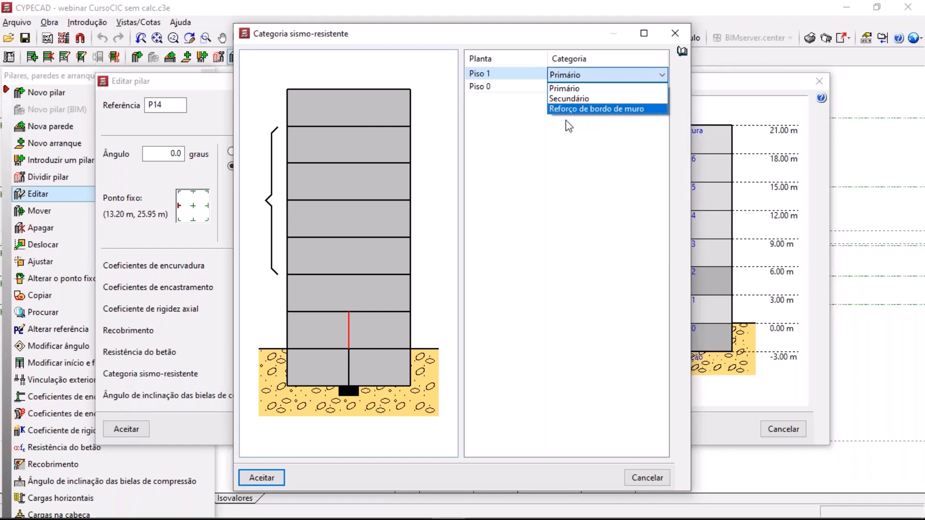
Review the seismic-resistant category choices for column P14 on Piso 1, and close the column editing without saving
{"action": "left_click", "coordinate": [572, 124]}
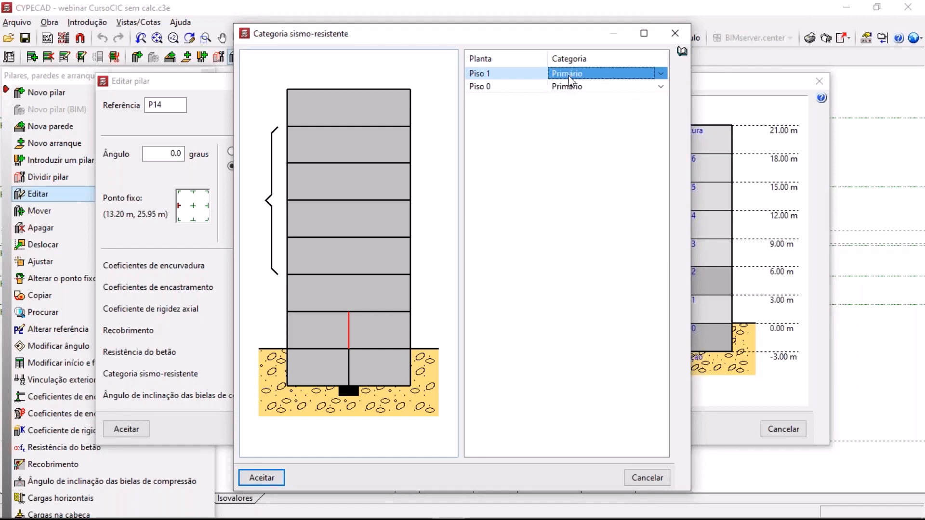
{"action": "left_click", "coordinate": [643, 477]}
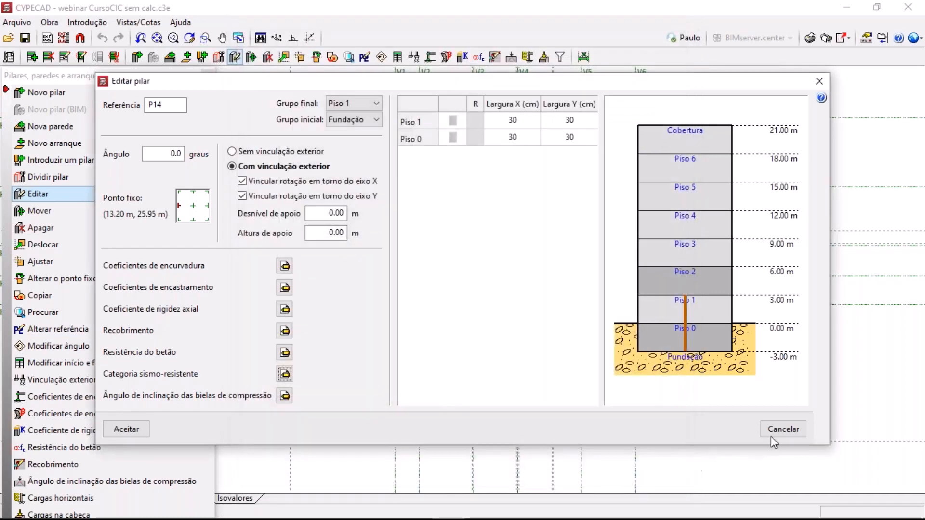
{"action": "left_click", "coordinate": [780, 429]}
{"action": "left_click", "coordinate": [208, 75]}
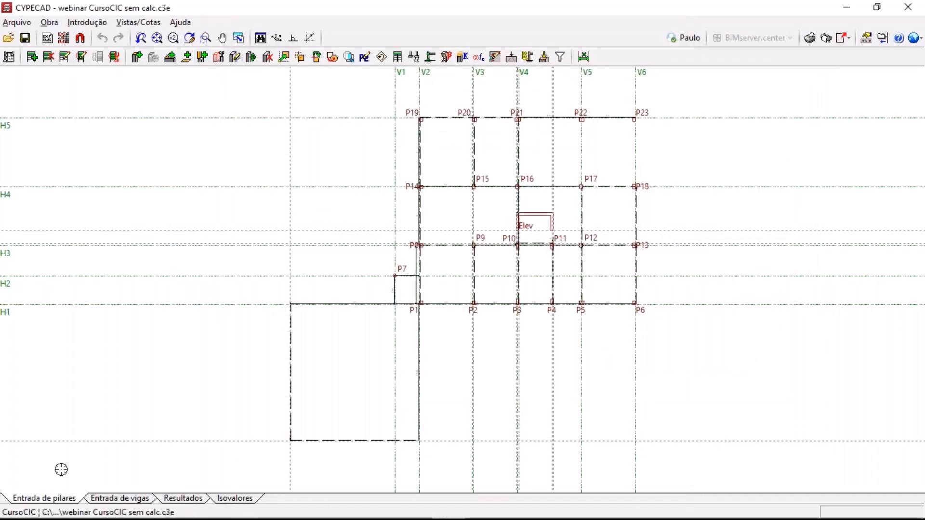
Assign the secondary seismic-resistant category to the beams P14–P15 and P15–P16 on Piso 1
{"action": "left_click", "coordinate": [120, 498]}
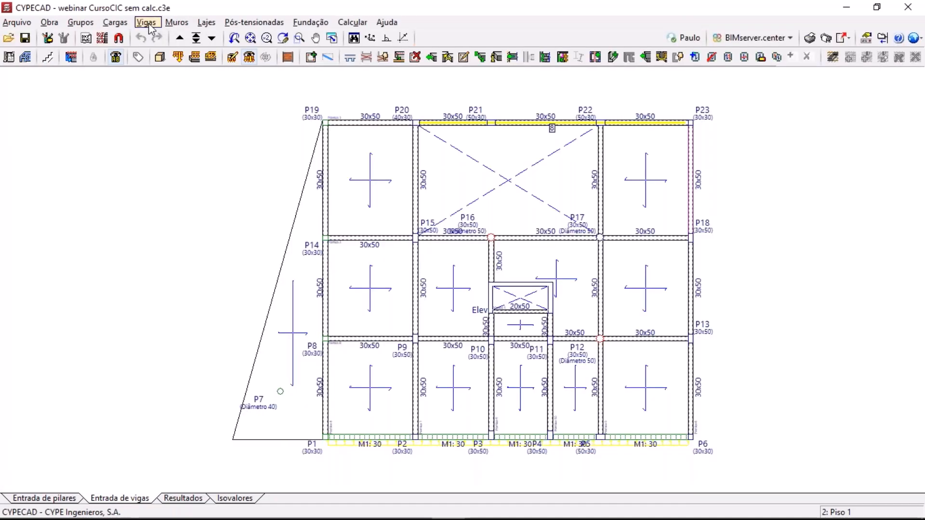
{"action": "left_click", "coordinate": [146, 22]}
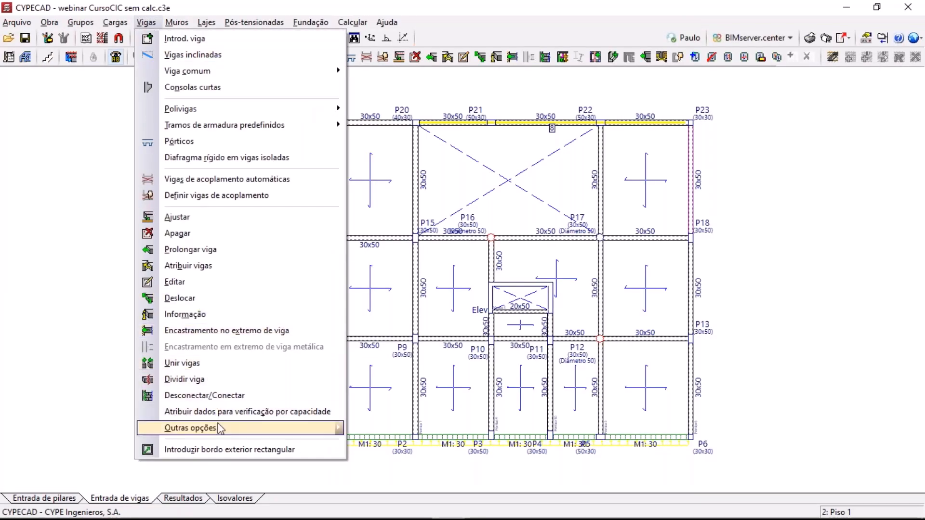
{"action": "mouse_move", "coordinate": [193, 428]}
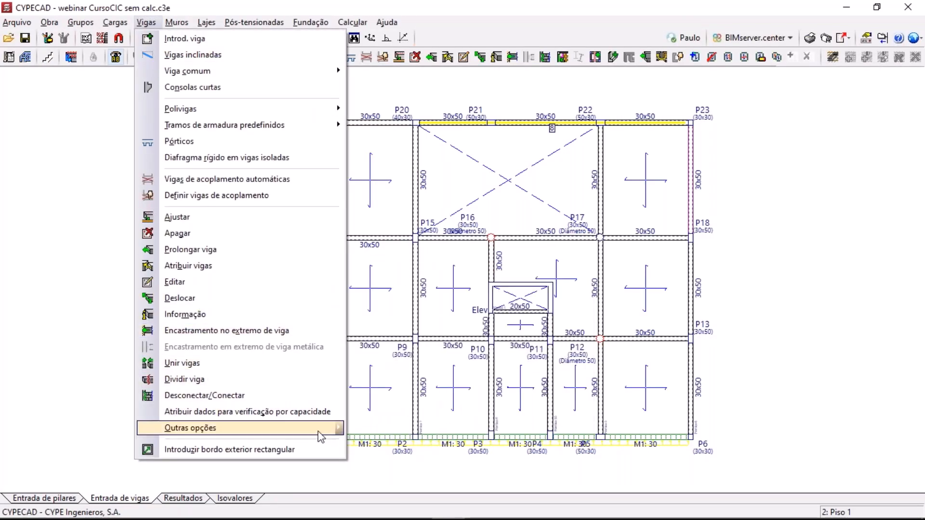
{"action": "mouse_move", "coordinate": [332, 428]}
{"action": "left_click", "coordinate": [382, 427]}
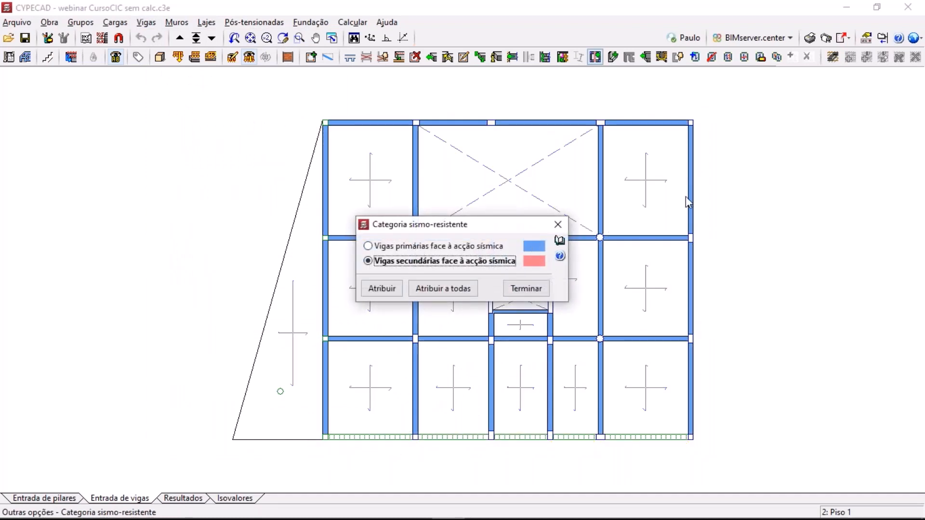
{"action": "left_click", "coordinate": [392, 294]}
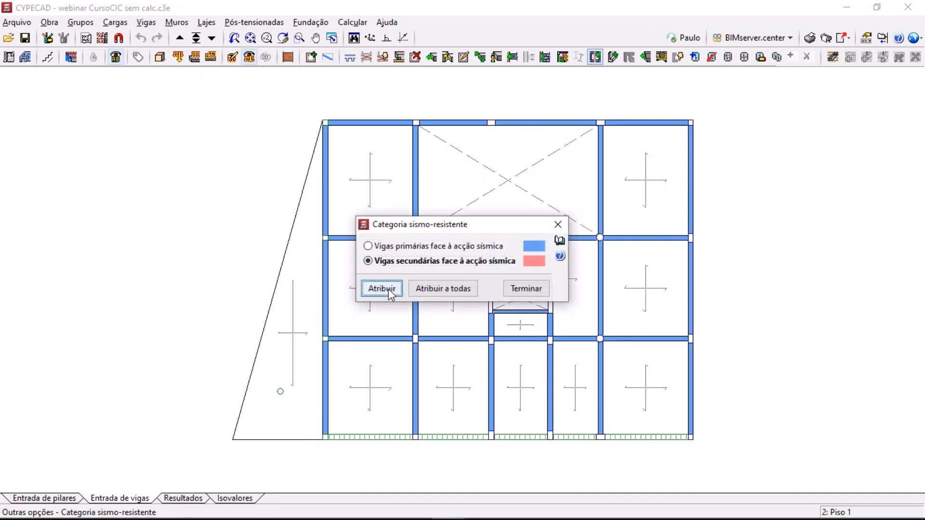
{"action": "left_click", "coordinate": [349, 238]}
{"action": "left_click", "coordinate": [453, 238]}
{"action": "right_click", "coordinate": [452, 275]}
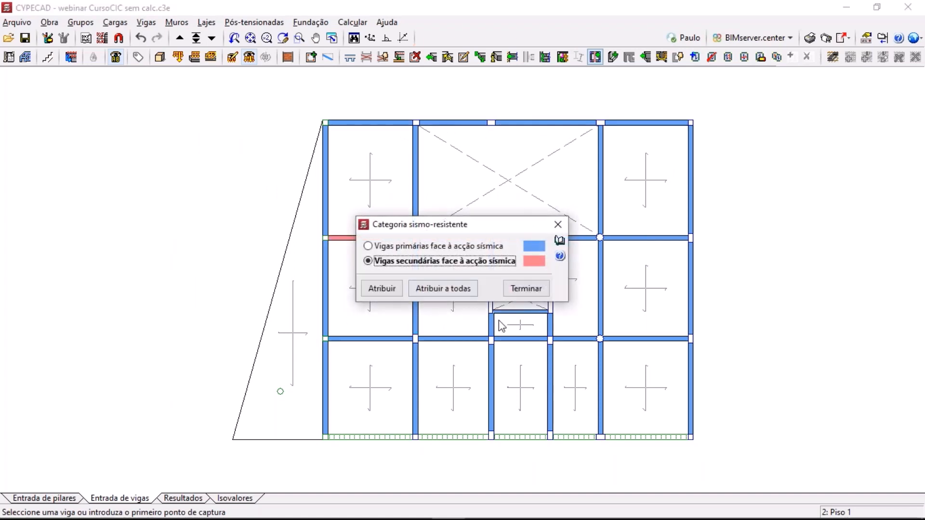
{"action": "left_click", "coordinate": [507, 290]}
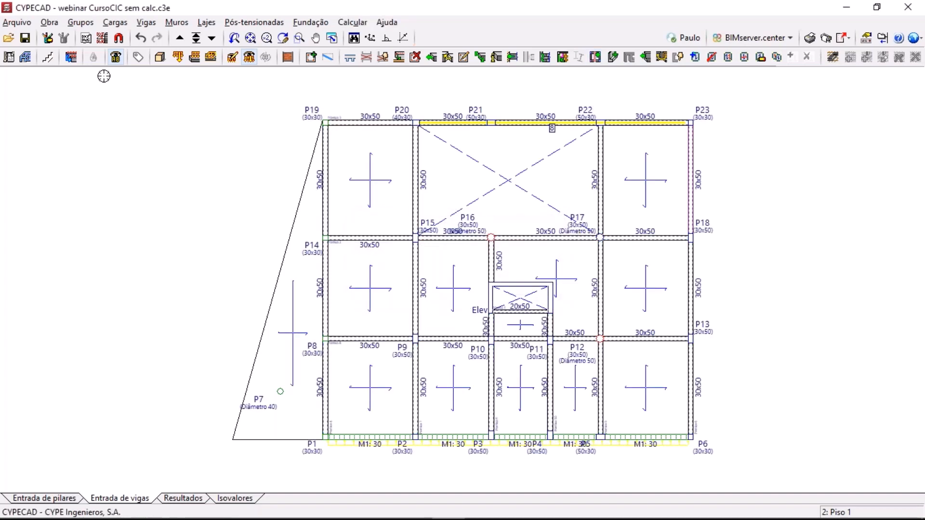
Review the column options for secondary columns under seismic action from the job's general data, and close the column options without saving
{"action": "left_click", "coordinate": [49, 22]}
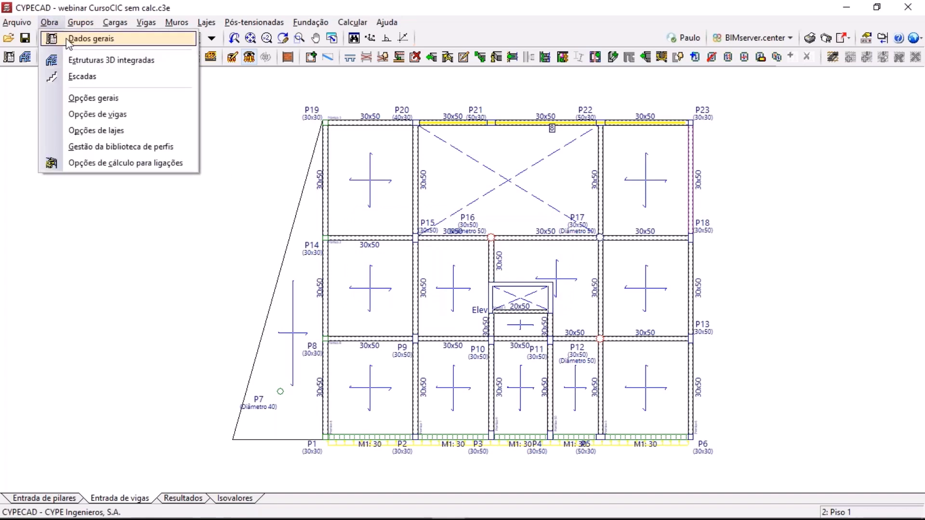
{"action": "left_click", "coordinate": [82, 39]}
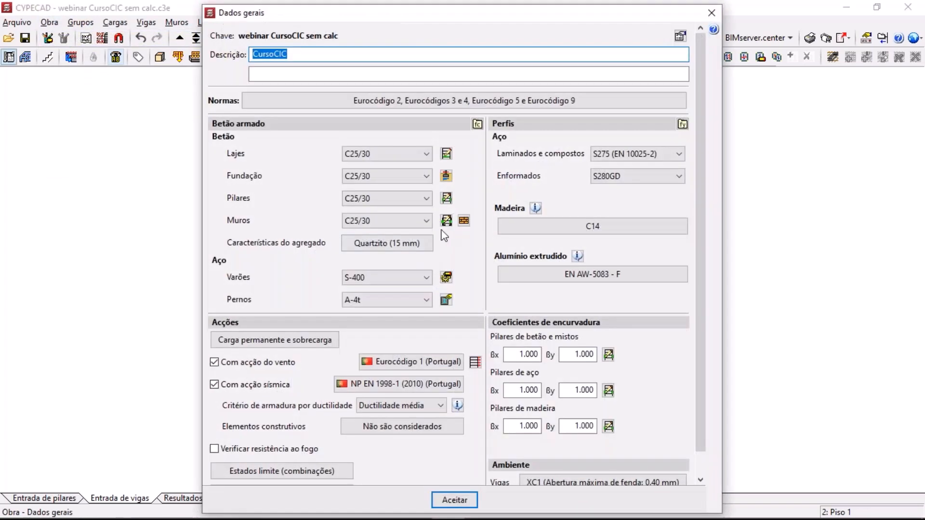
{"action": "left_click", "coordinate": [446, 277]}
{"action": "left_click", "coordinate": [526, 110]}
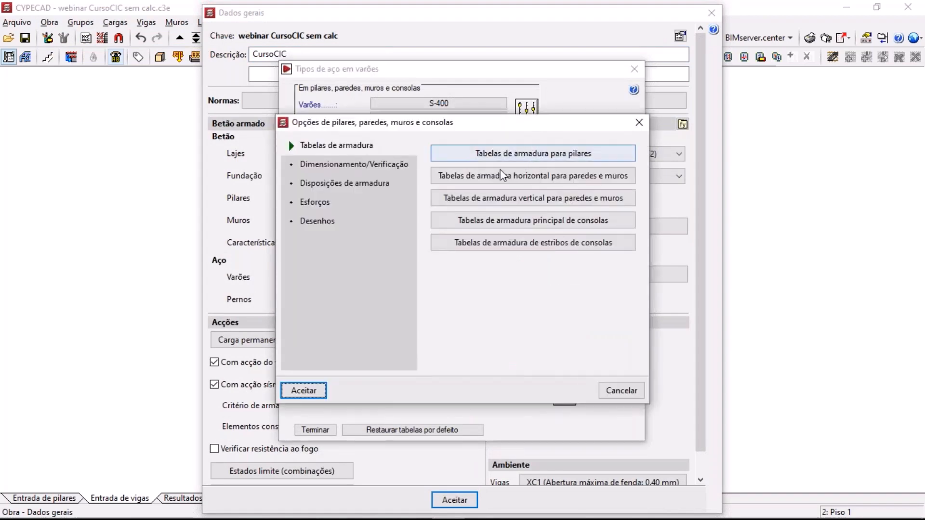
{"action": "left_click", "coordinate": [337, 183]}
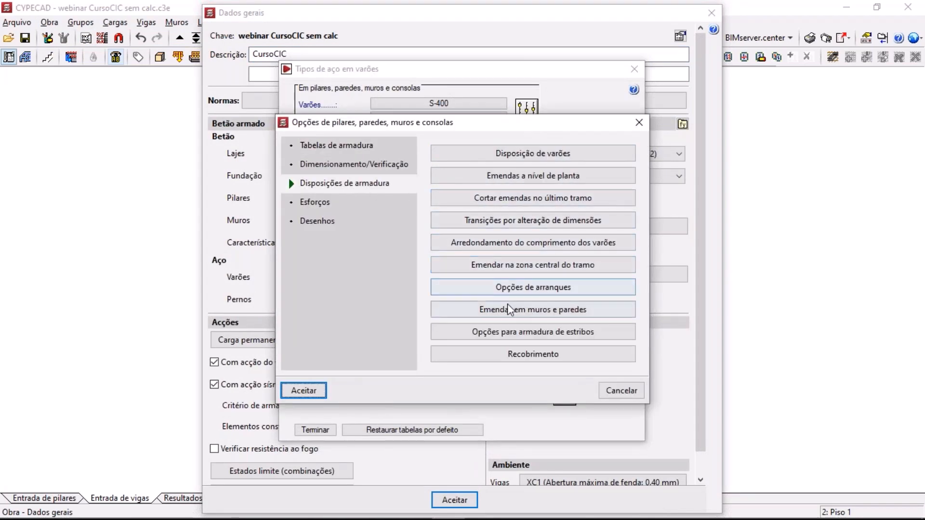
{"action": "left_click", "coordinate": [347, 164]}
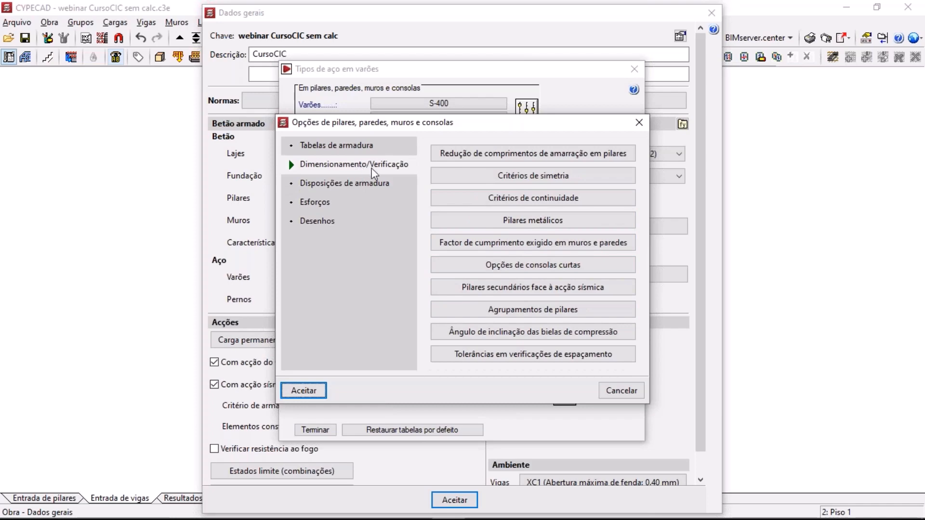
{"action": "left_click", "coordinate": [510, 288]}
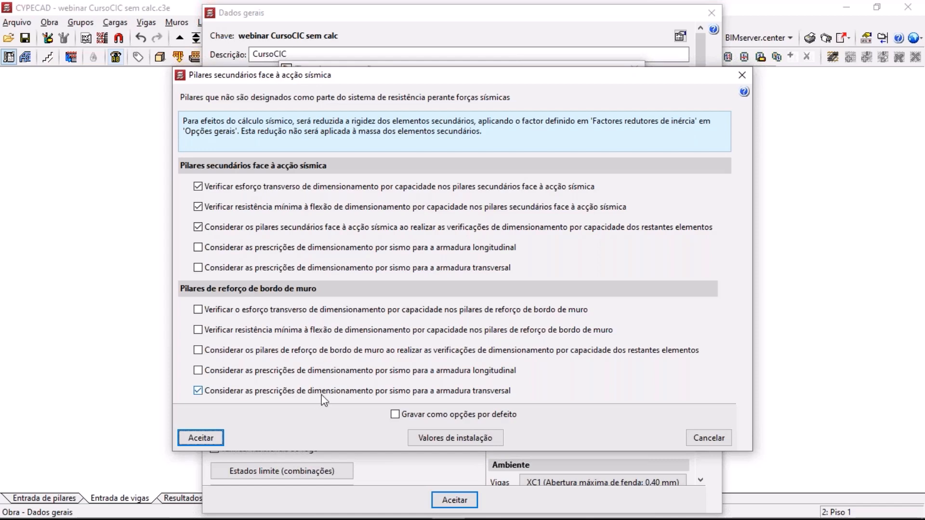
{"action": "left_click", "coordinate": [696, 439]}
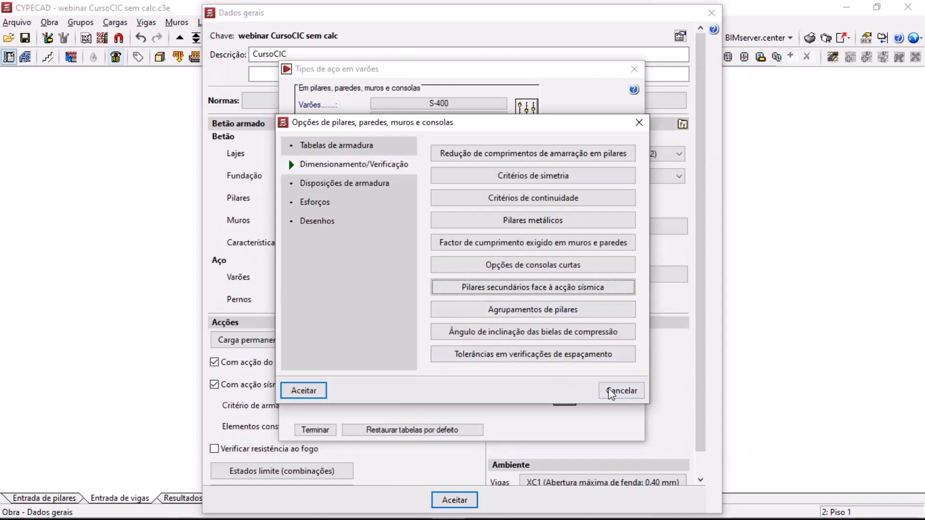
{"action": "left_click", "coordinate": [603, 389]}
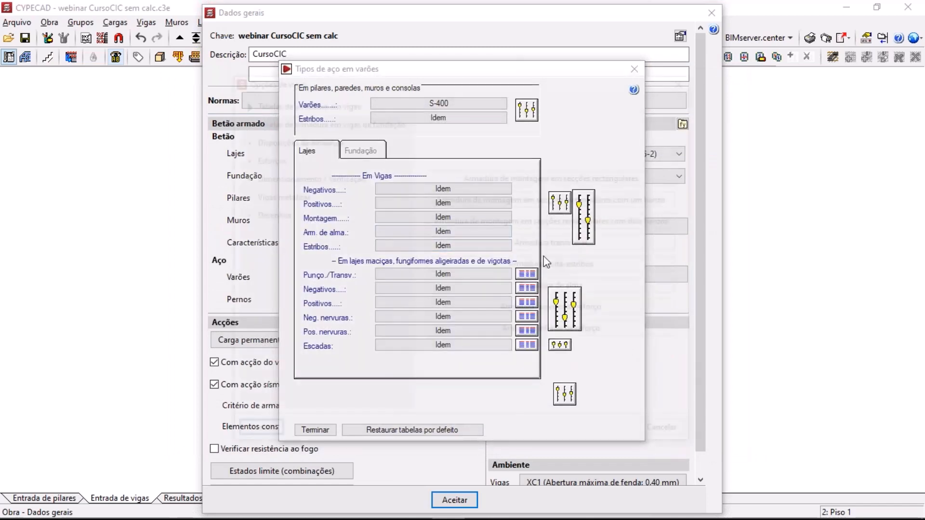
Review the beam design options for secondary beams under seismic action, cancel the beam options, and close the bar steel types and general data
{"action": "left_click", "coordinate": [337, 178]}
{"action": "left_click", "coordinate": [527, 308]}
{"action": "left_click", "coordinate": [656, 81]}
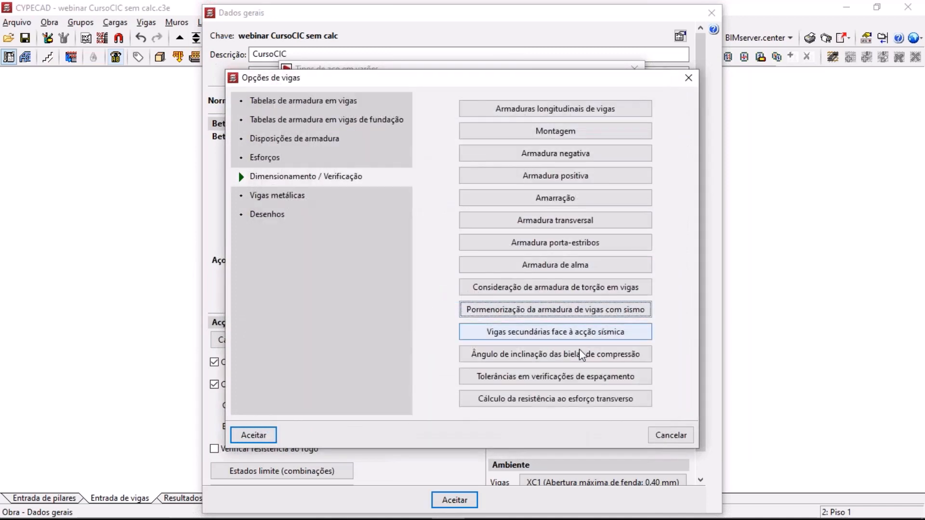
{"action": "left_click", "coordinate": [576, 332]}
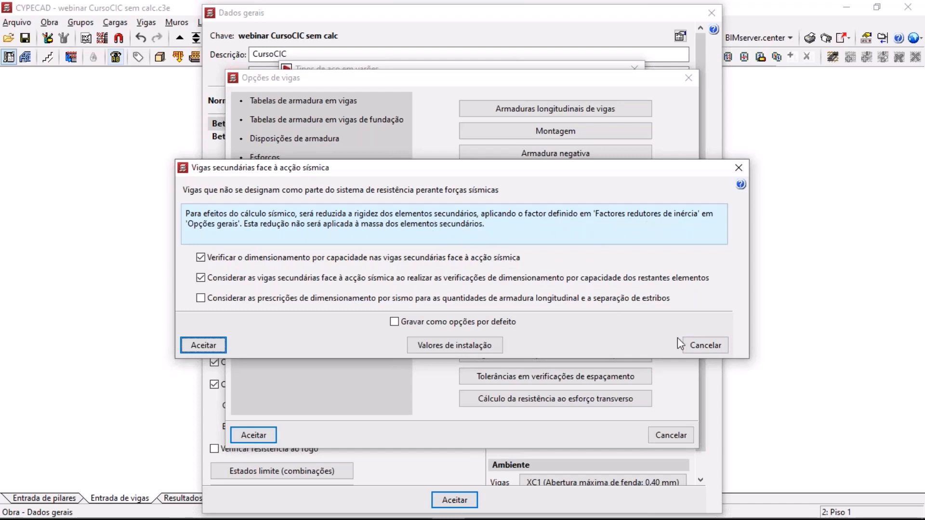
{"action": "left_click", "coordinate": [706, 346]}
{"action": "left_click", "coordinate": [672, 435]}
{"action": "left_click", "coordinate": [315, 434]}
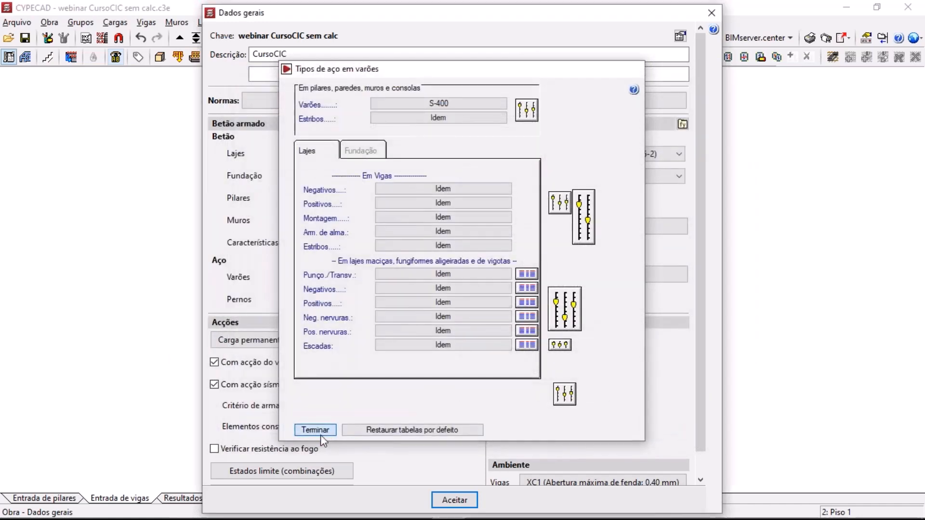
{"action": "left_click", "coordinate": [450, 500]}
Review the inertia reduction factors for primary and secondary seismic elements in the job's general options, and close them without saving
{"action": "left_click", "coordinate": [49, 22]}
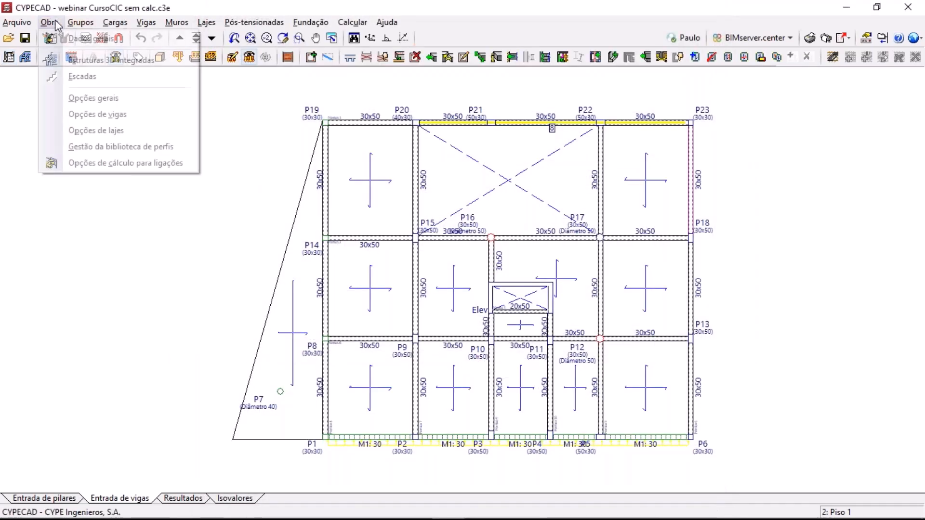
{"action": "left_click", "coordinate": [99, 98]}
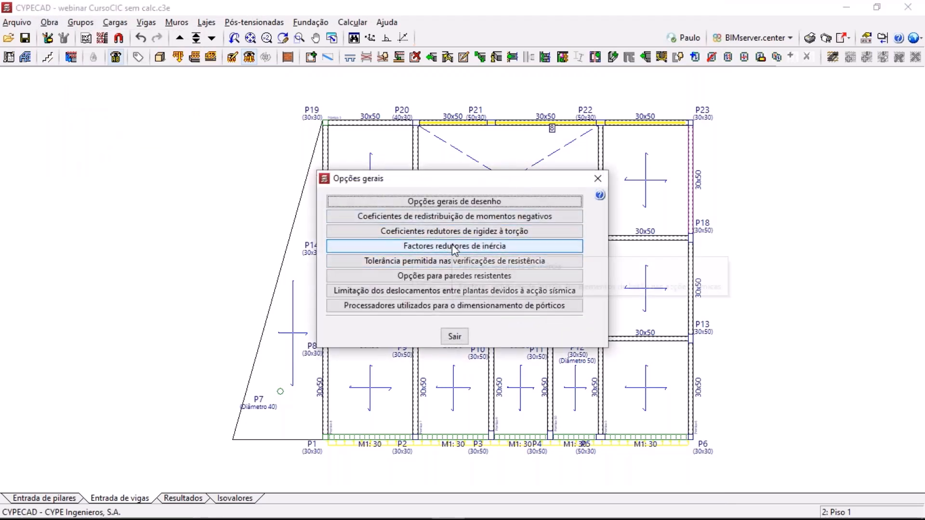
{"action": "left_click", "coordinate": [450, 247]}
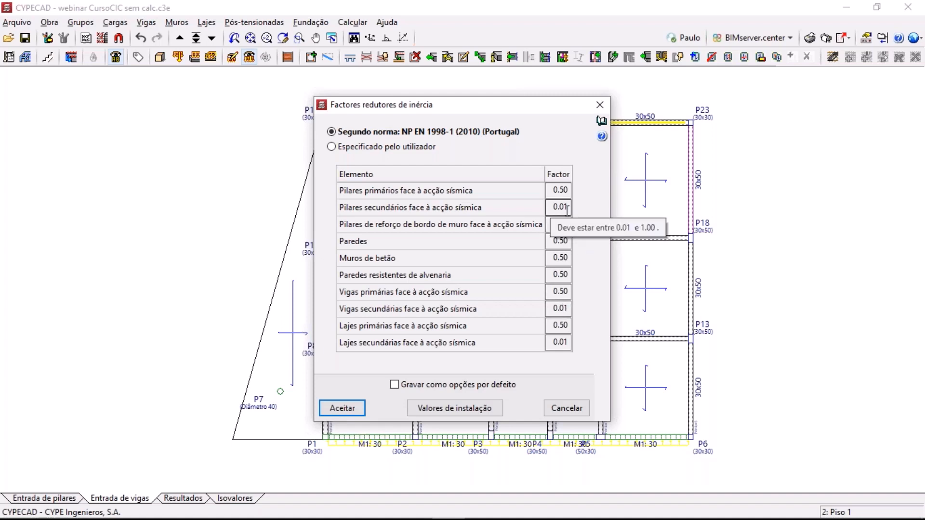
{"action": "left_click", "coordinate": [566, 408]}
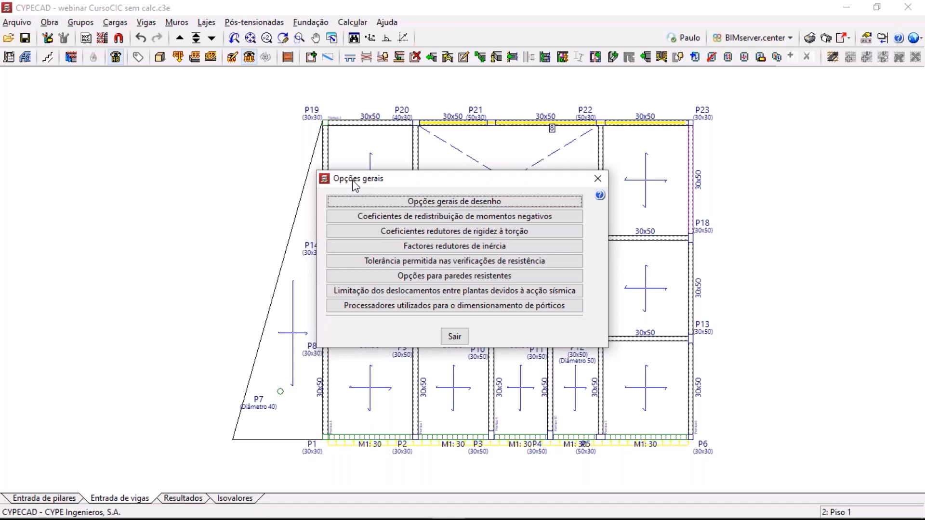
Enable the relative limit on seismic displacement between floors, compare the NP EN 1998-1 criteria A, B and C, and apply criterion A
{"action": "left_click", "coordinate": [426, 291]}
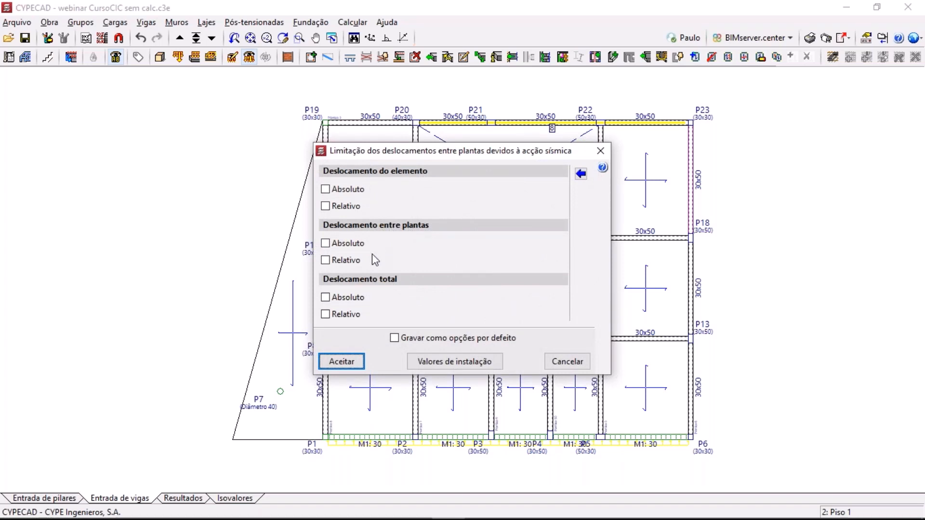
{"action": "left_click", "coordinate": [341, 263]}
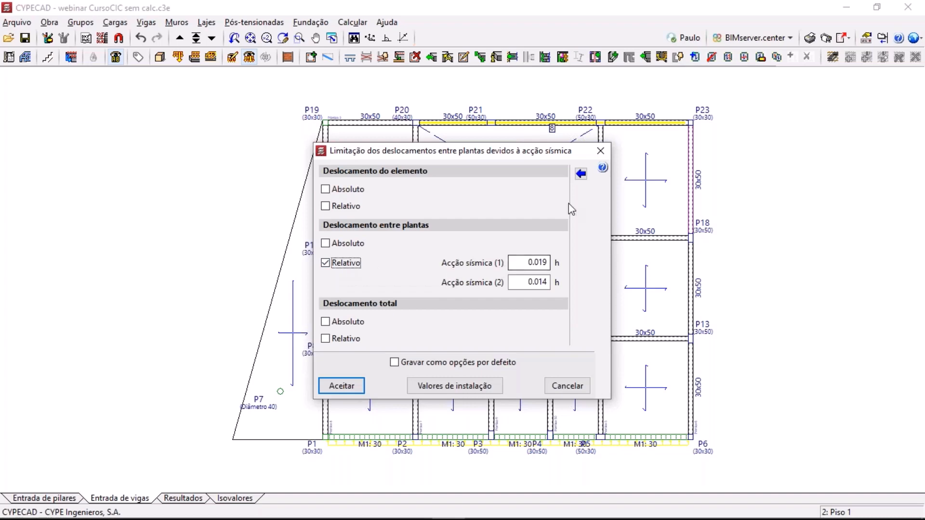
{"action": "left_click", "coordinate": [581, 174]}
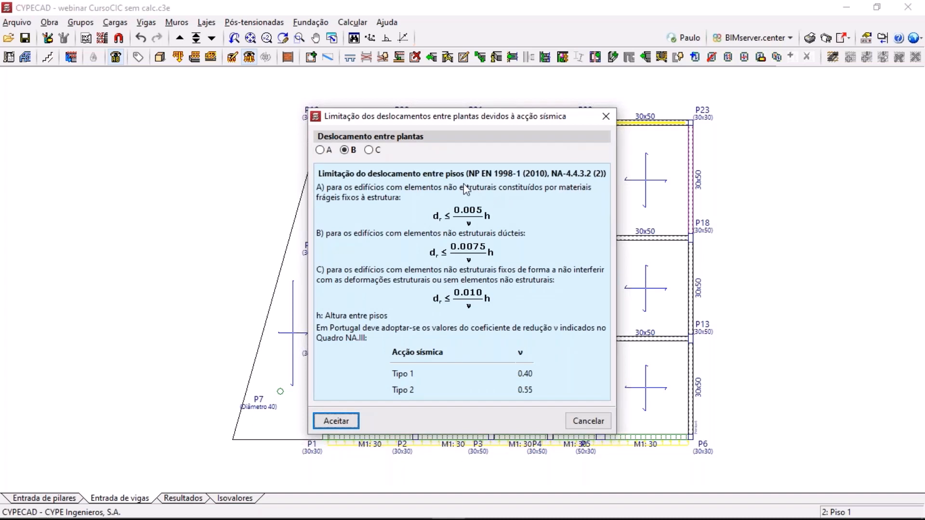
{"action": "left_click", "coordinate": [324, 150]}
{"action": "left_click", "coordinate": [351, 150]}
{"action": "left_click", "coordinate": [327, 151]}
{"action": "left_click", "coordinate": [346, 152]}
{"action": "left_click", "coordinate": [370, 151]}
{"action": "left_click", "coordinate": [325, 152]}
{"action": "left_click", "coordinate": [325, 150]}
{"action": "left_click", "coordinate": [369, 150]}
{"action": "left_click", "coordinate": [320, 150]}
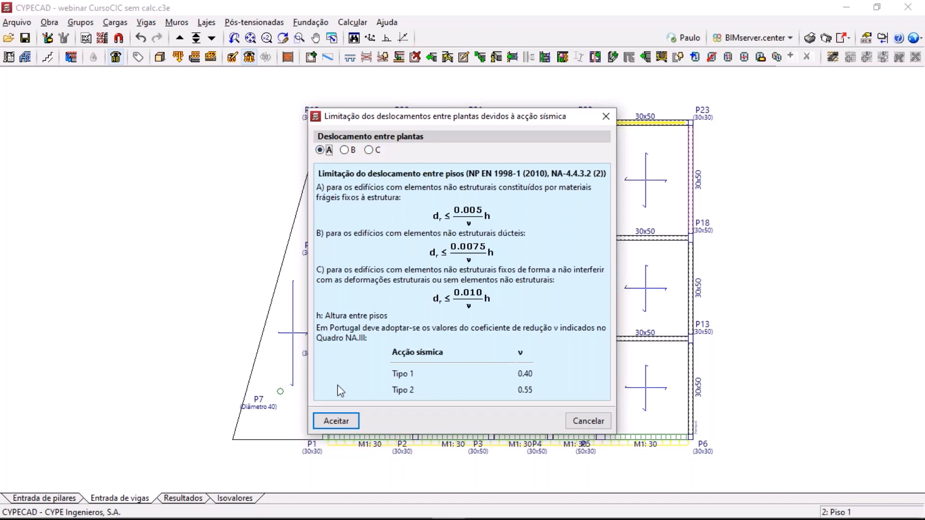
{"action": "left_click", "coordinate": [338, 420]}
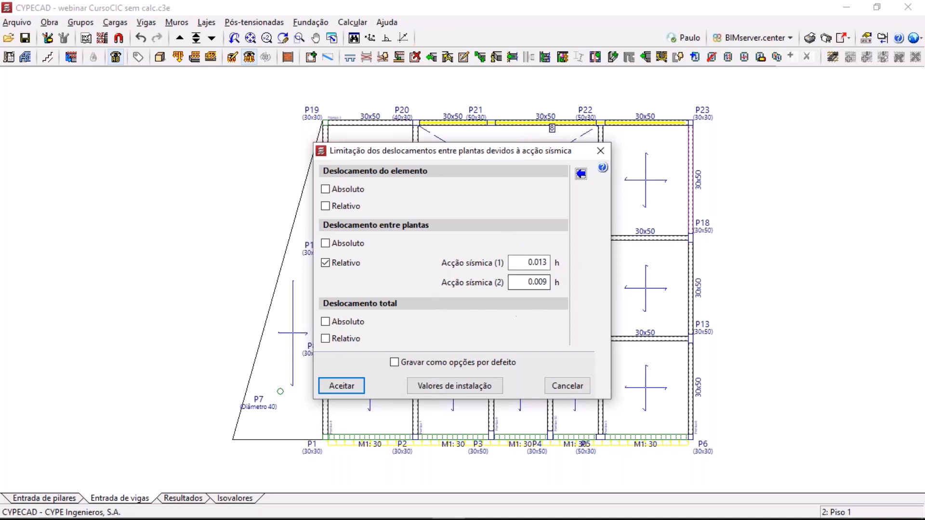
Try the absolute limit between floors and the absolute and relative total displacement limits, clearing each of them again
{"action": "left_click", "coordinate": [348, 243]}
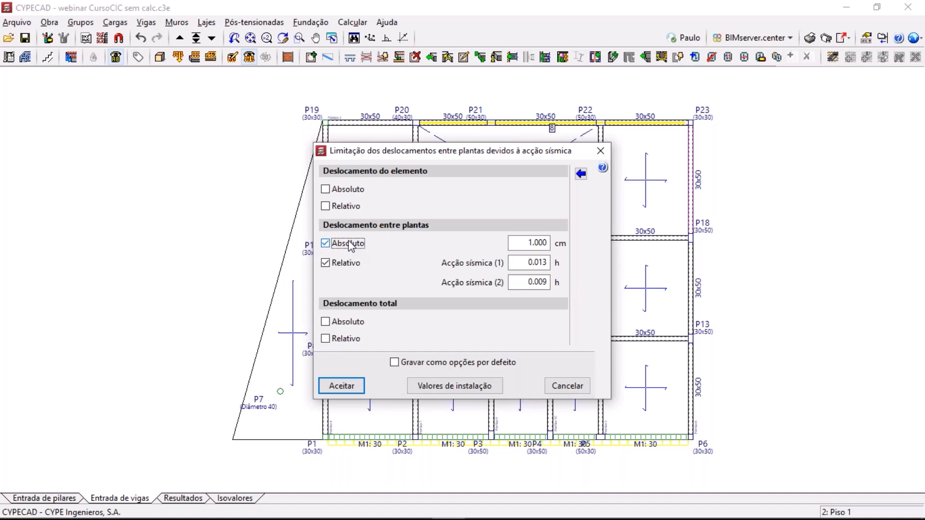
{"action": "left_click", "coordinate": [348, 243]}
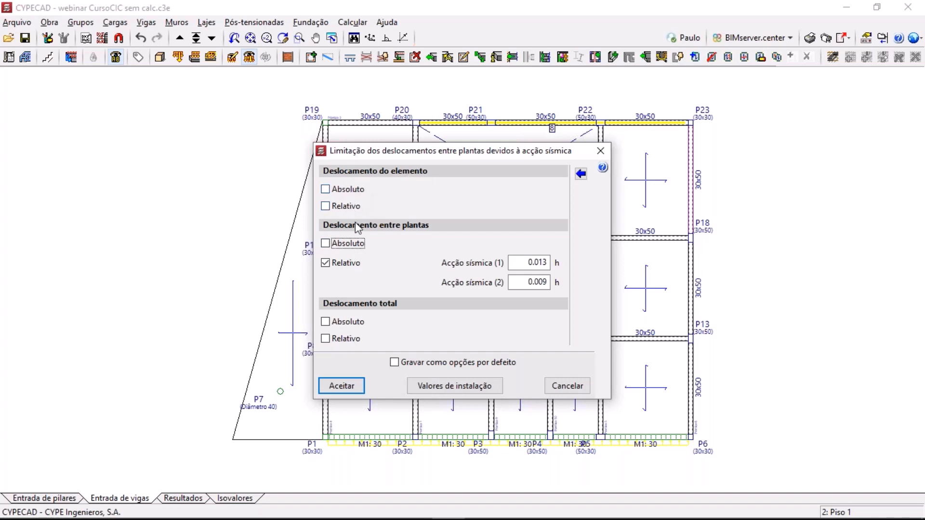
{"action": "left_click", "coordinate": [350, 325]}
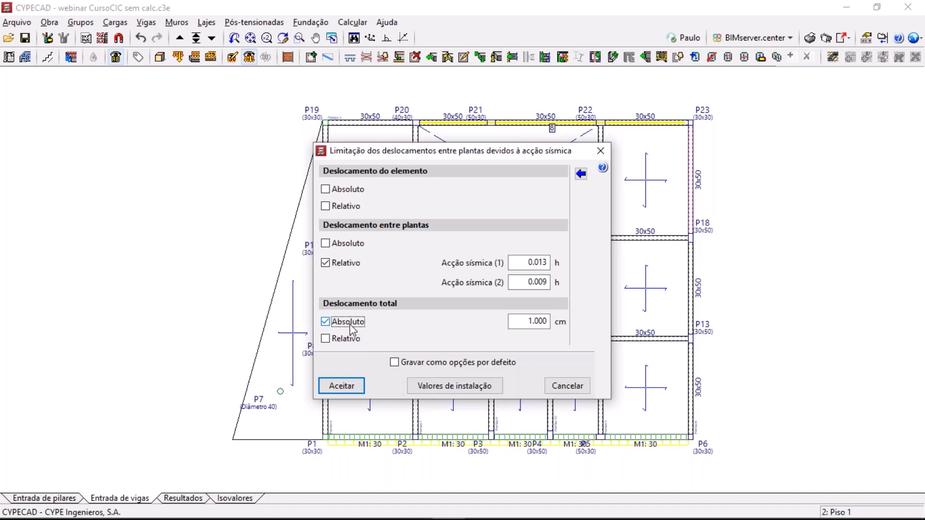
{"action": "left_click", "coordinate": [346, 339]}
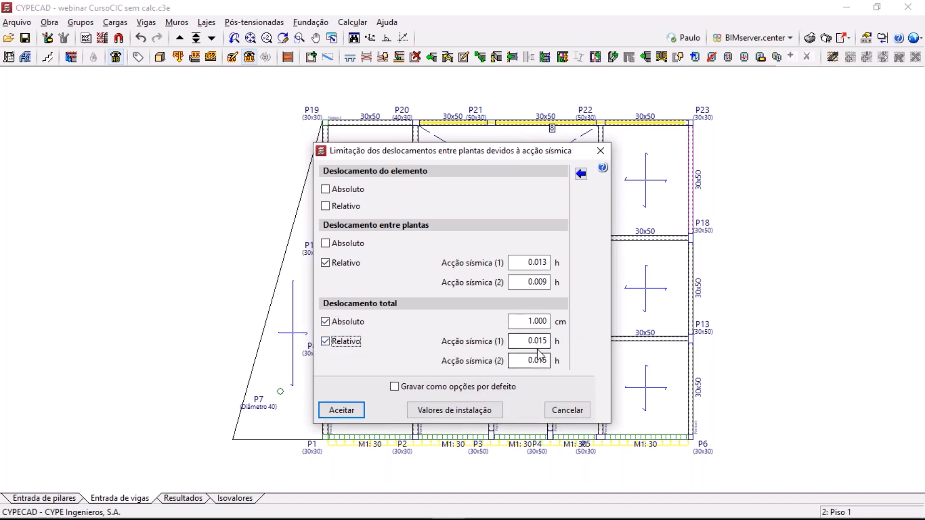
{"action": "left_click", "coordinate": [346, 340]}
{"action": "left_click", "coordinate": [346, 321]}
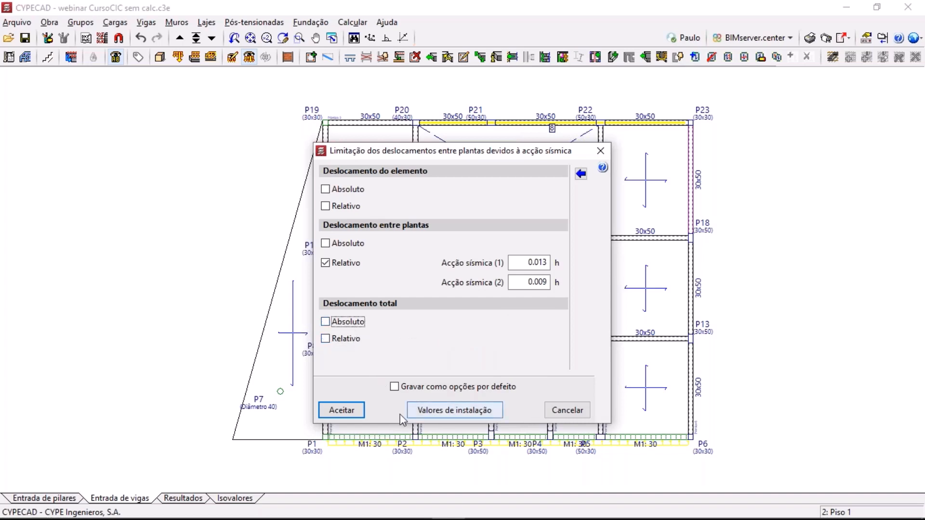
Accept the seismic displacement limits and exit the general options
{"action": "left_click", "coordinate": [354, 410]}
{"action": "mouse_move", "coordinate": [459, 310]}
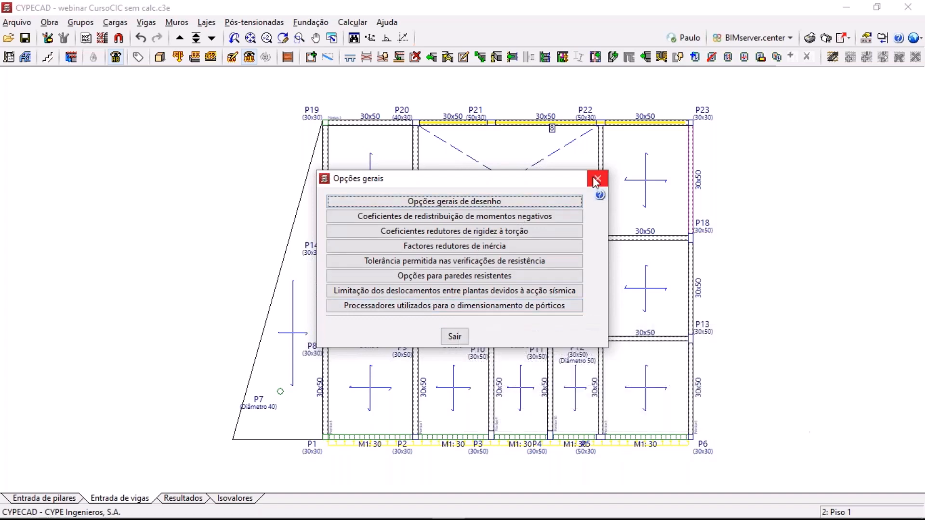
{"action": "left_click", "coordinate": [455, 335]}
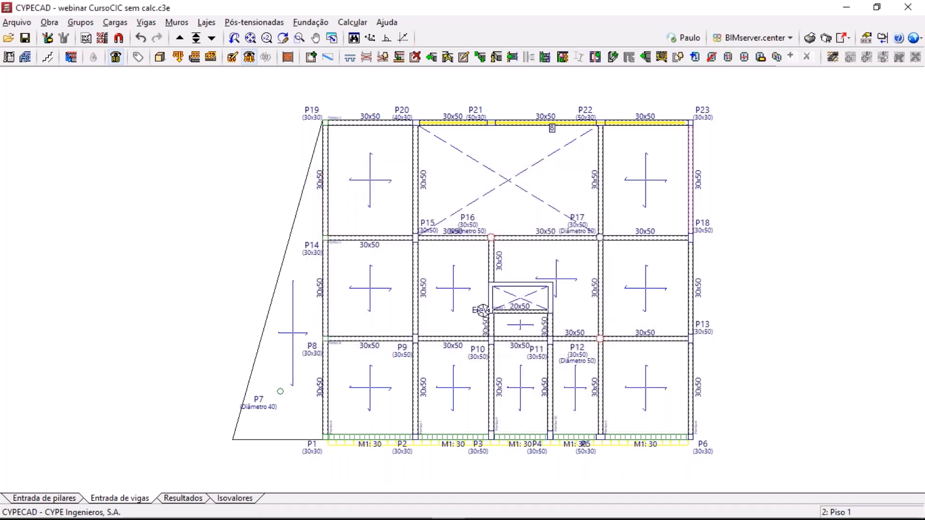
{"action": "scroll", "coordinate": [484, 309], "scroll_direction": "up", "scroll_amount": 1}
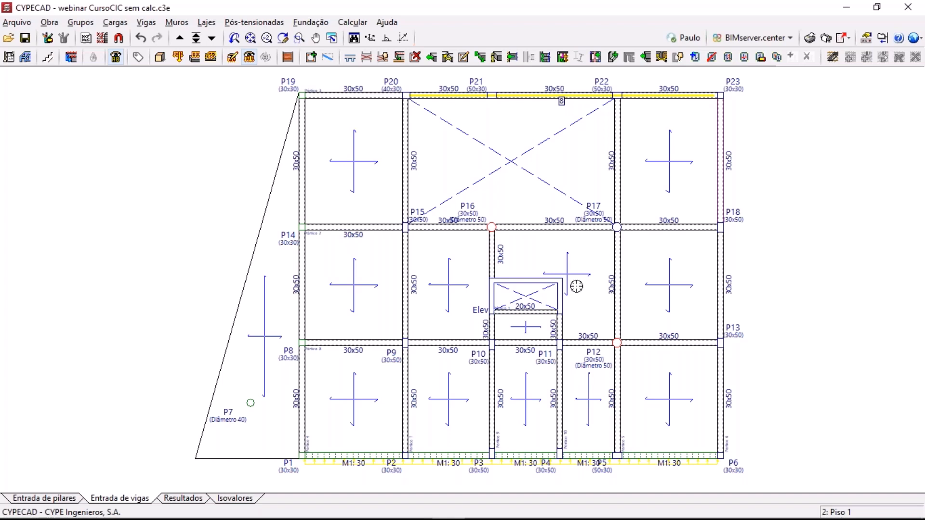
{"action": "left_click", "coordinate": [753, 38]}
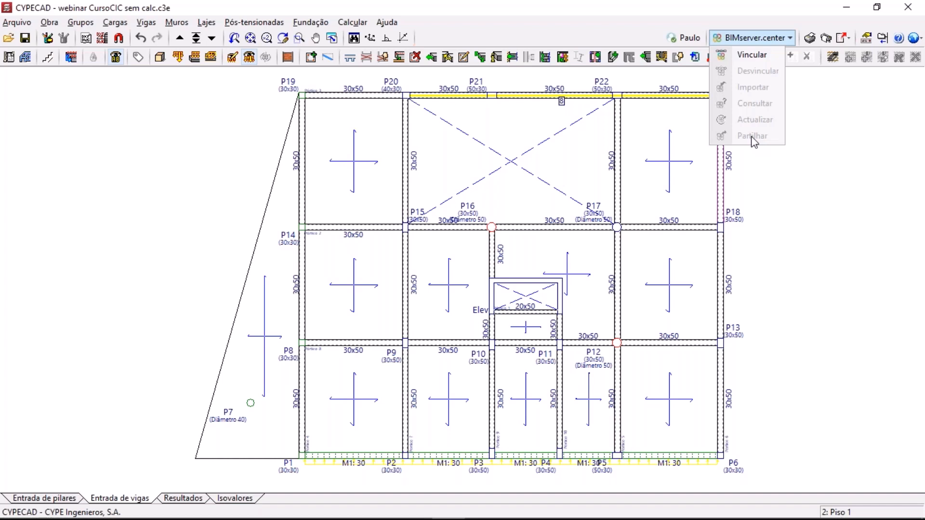
{"action": "left_click", "coordinate": [721, 29]}
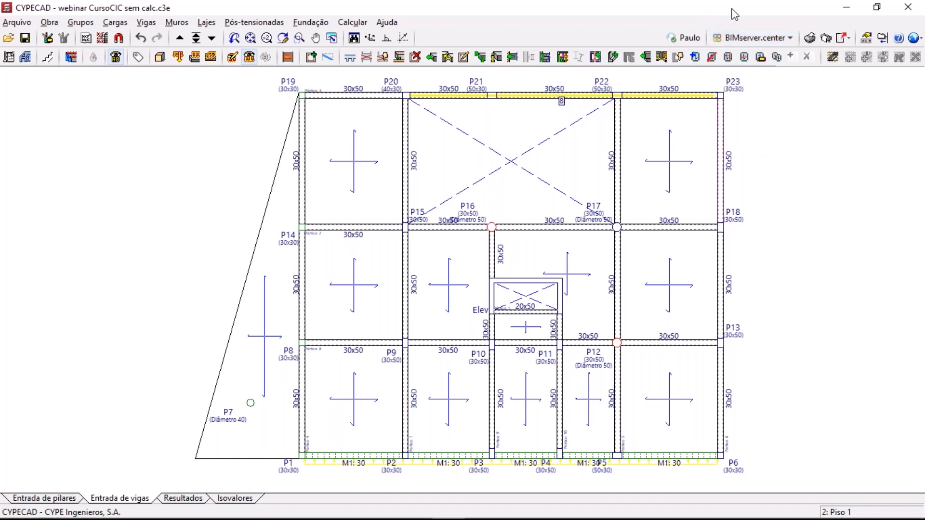
Switch to Chrome and open the webinars page of the Top Informática website
{"action": "left_click", "coordinate": [844, 7]}
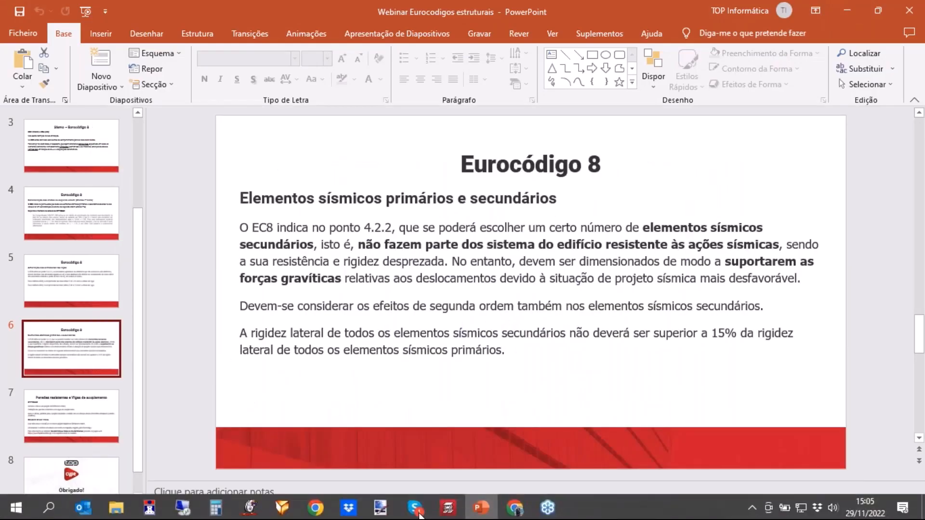
{"action": "left_click", "coordinate": [504, 510]}
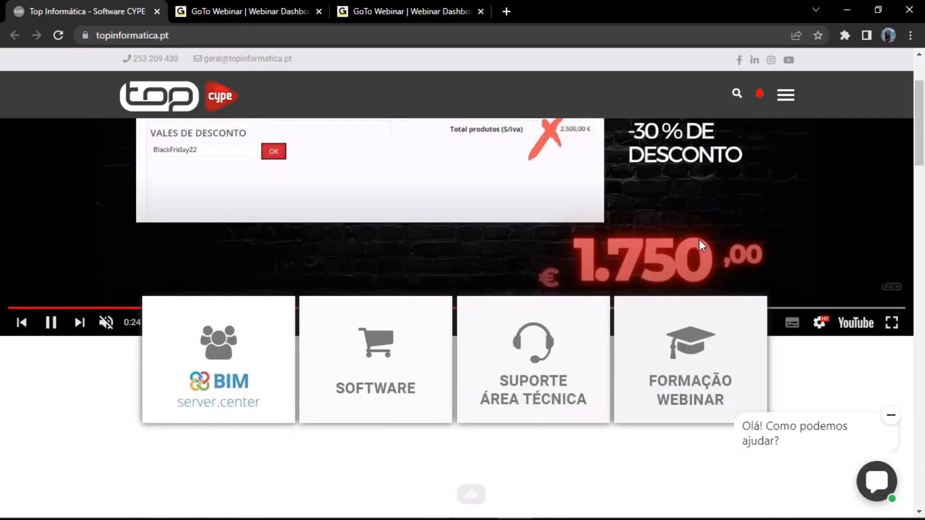
{"action": "scroll", "coordinate": [698, 239], "scroll_direction": "down", "scroll_amount": 5}
{"action": "mouse_move", "coordinate": [698, 241]}
{"action": "left_click", "coordinate": [657, 292]}
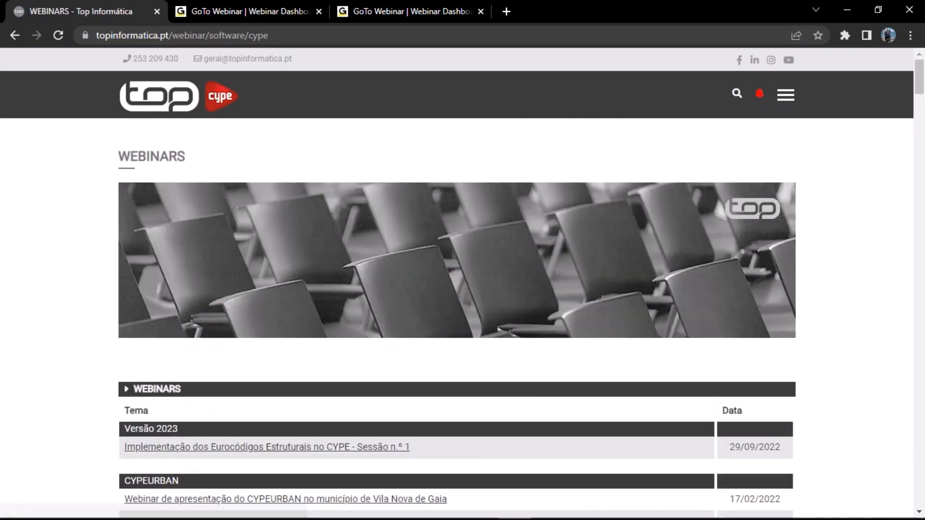
Search the webinars page for "shear" and minimize the chat pop-up covering the list
{"action": "key", "text": "ctrl+f"}
{"action": "type", "text": "shear"}
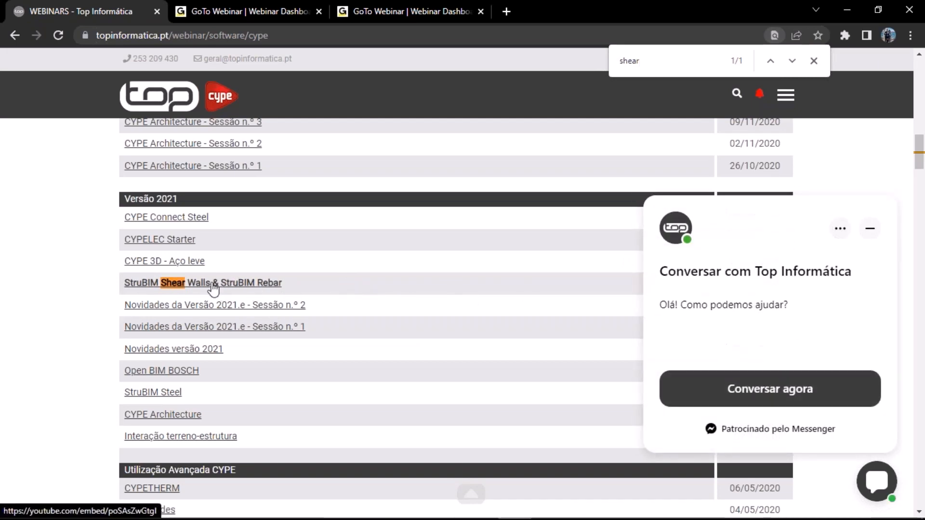
{"action": "left_click", "coordinate": [870, 229]}
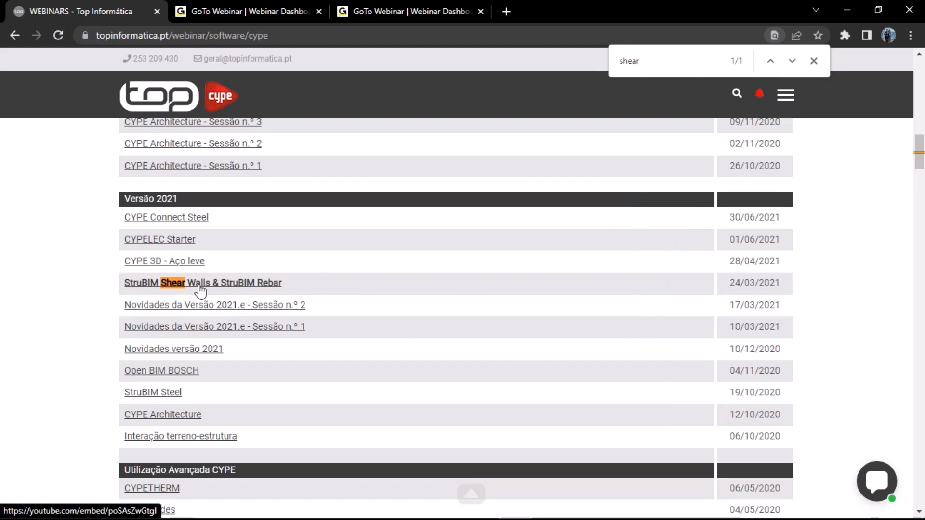
Open the "StruBIM Shear Walls & StruBIM Rebar" webinar, minimize the browser and switch back to CYPECAD
{"action": "left_click", "coordinate": [200, 289]}
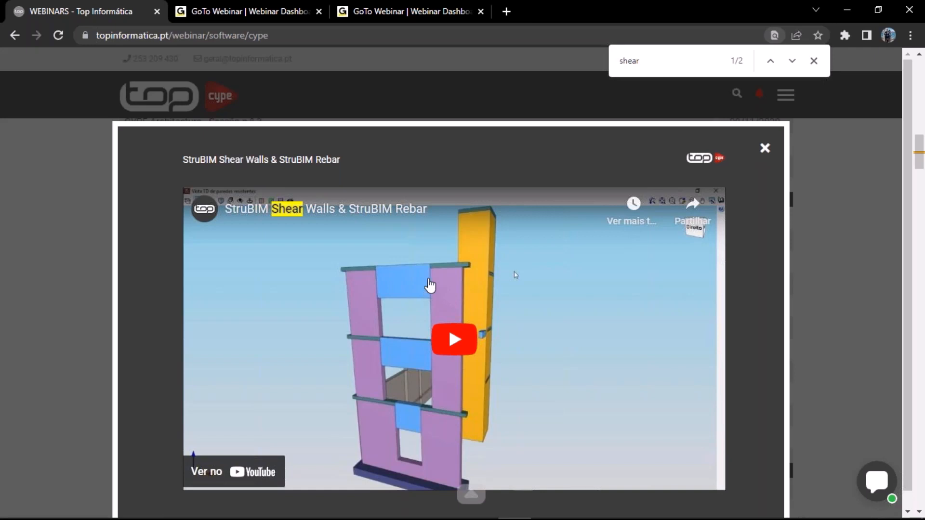
{"action": "left_click", "coordinate": [847, 11]}
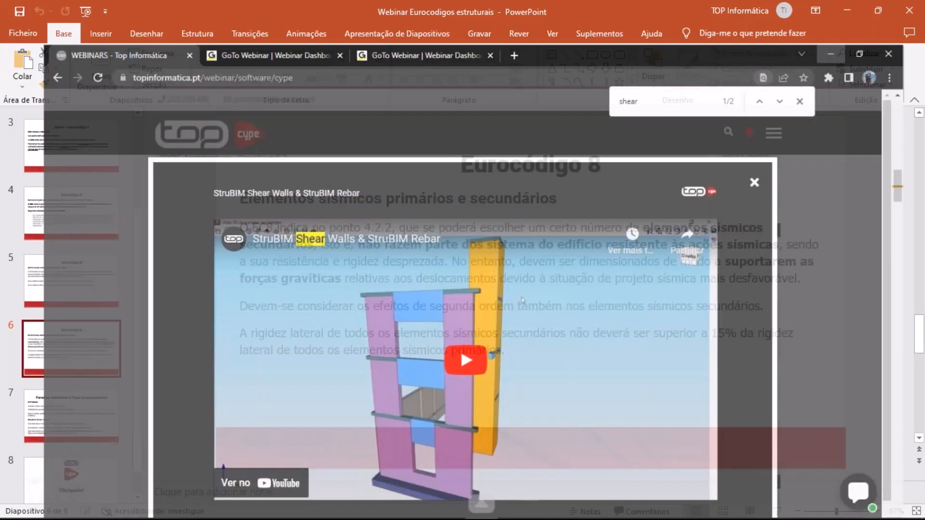
{"action": "mouse_move", "coordinate": [497, 511]}
{"action": "left_click", "coordinate": [448, 506]}
Open the job's general data and display the soil settings for foundation elements with external fixity
{"action": "left_click", "coordinate": [50, 23]}
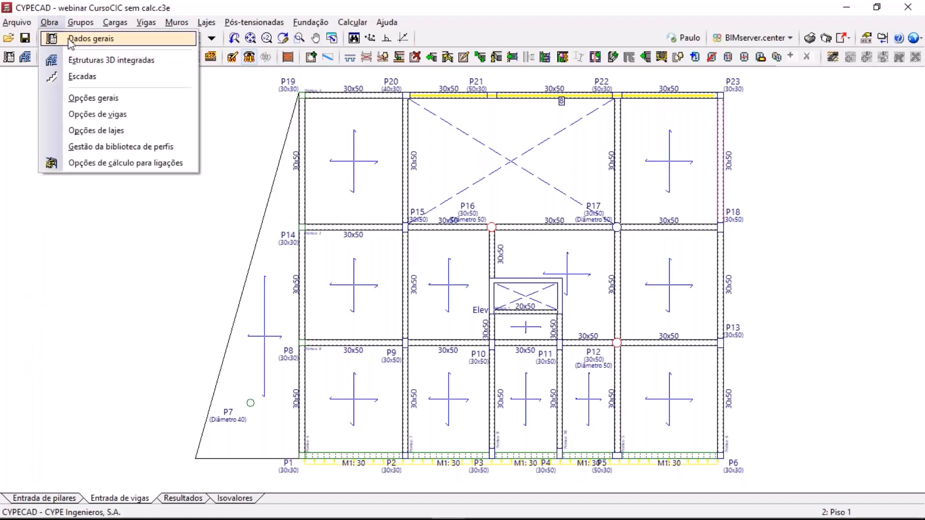
{"action": "left_click", "coordinate": [77, 39]}
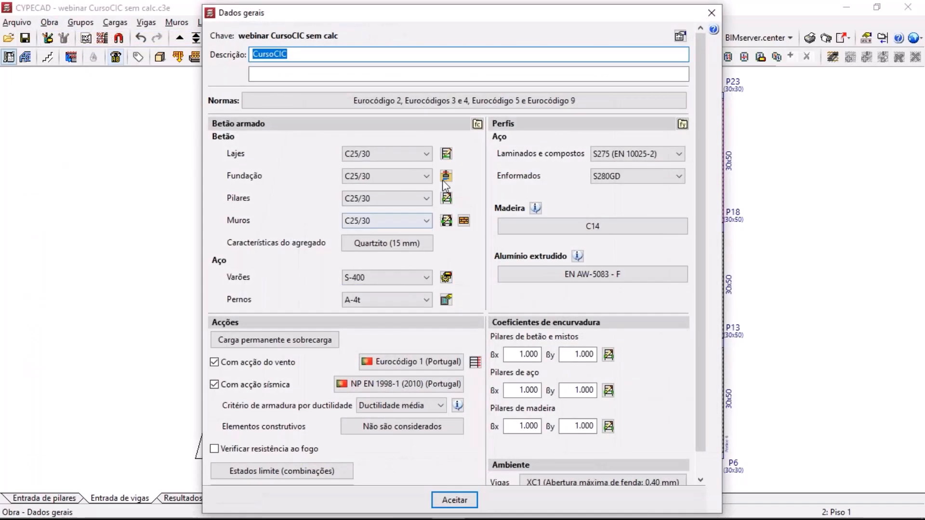
{"action": "left_click", "coordinate": [444, 177]}
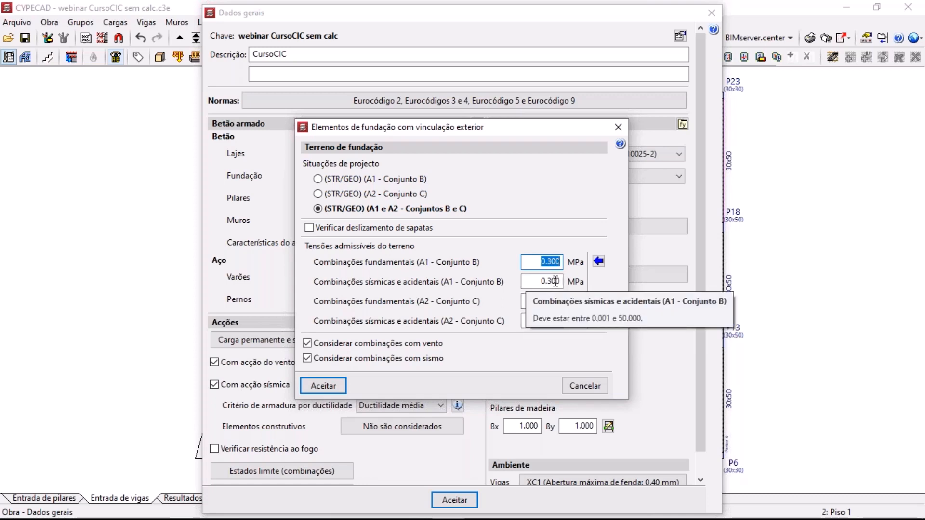
Examine the importable allowable soil stresses by terrain type, cancel without importing and close the general data
{"action": "left_click", "coordinate": [598, 261]}
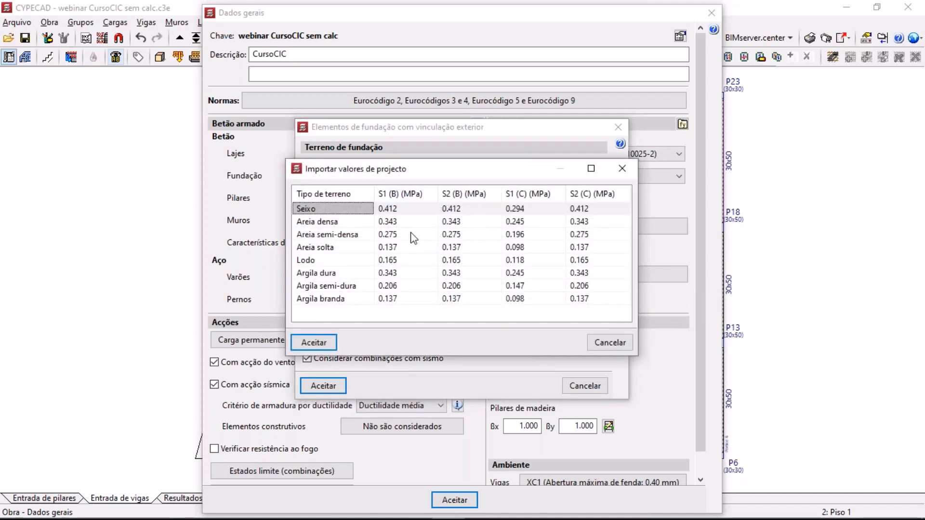
{"action": "left_click", "coordinate": [609, 343]}
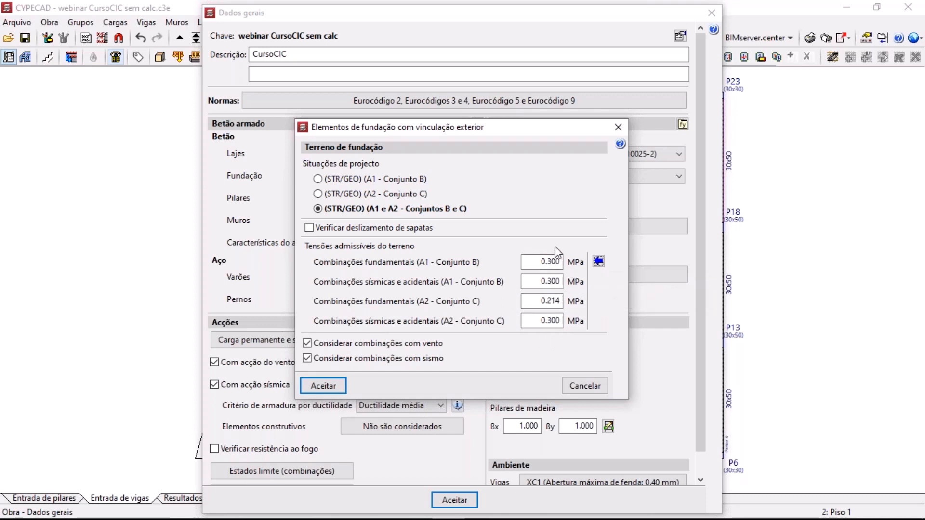
{"action": "left_click", "coordinate": [598, 261]}
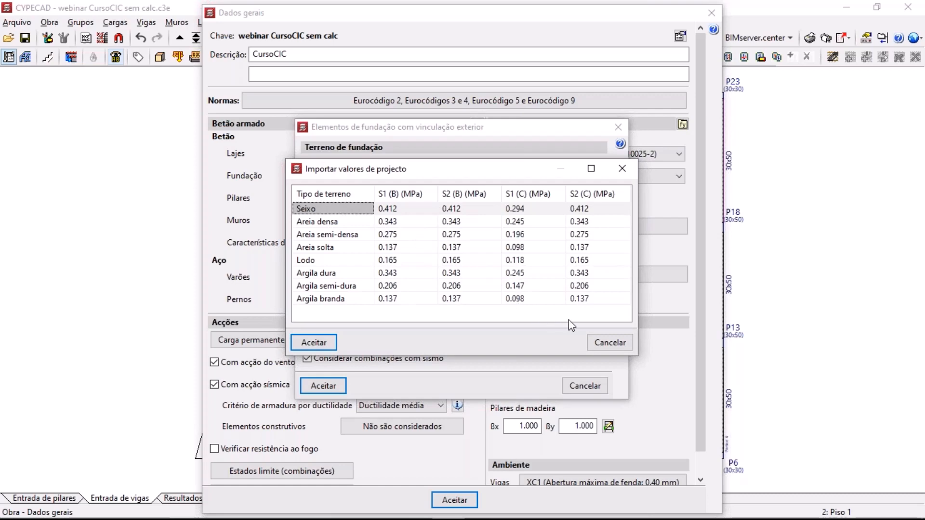
{"action": "left_click", "coordinate": [609, 343]}
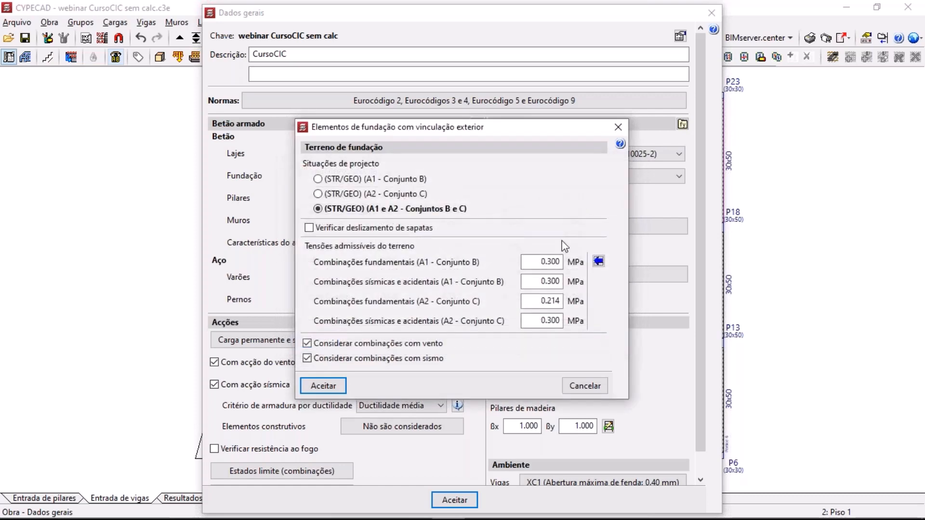
{"action": "left_click", "coordinate": [581, 385]}
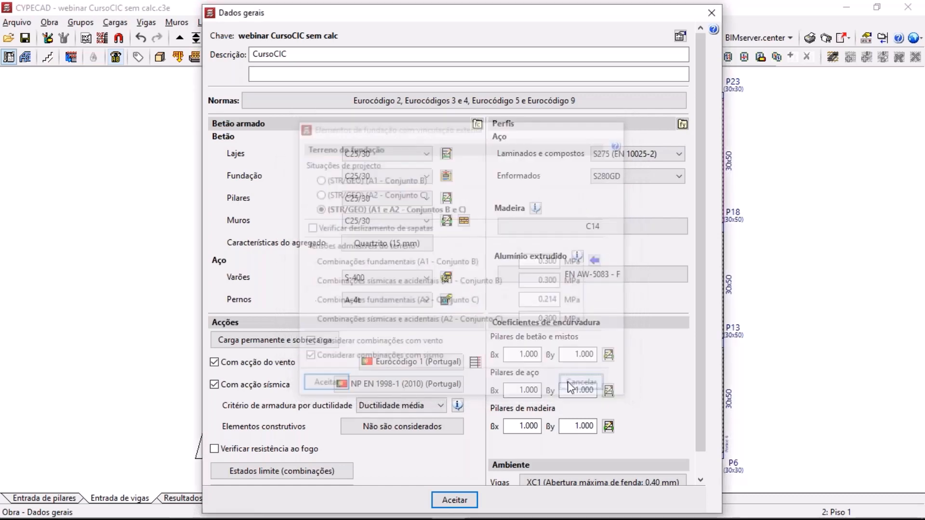
{"action": "left_click", "coordinate": [454, 500]}
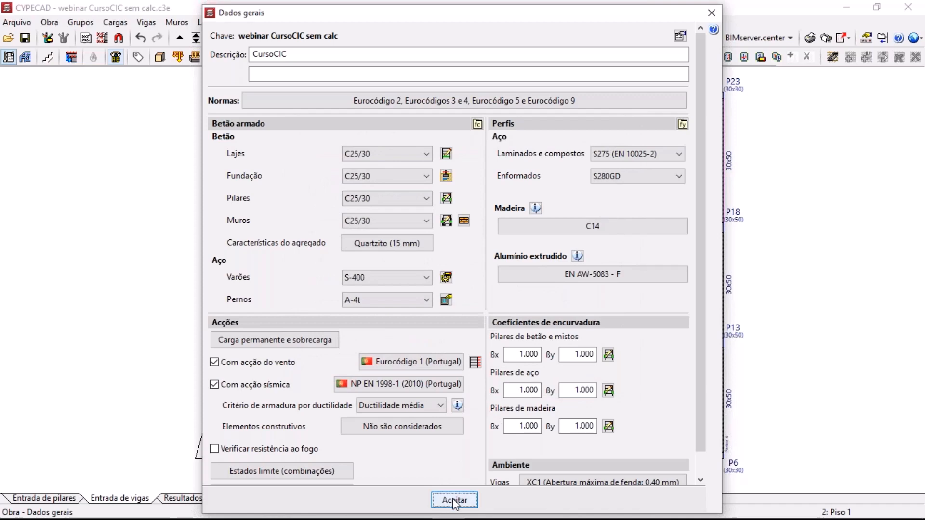
Open the recent job "webinar CursoCIC", close its calculation error report and go up to Piso 0
{"action": "left_click", "coordinate": [17, 22]}
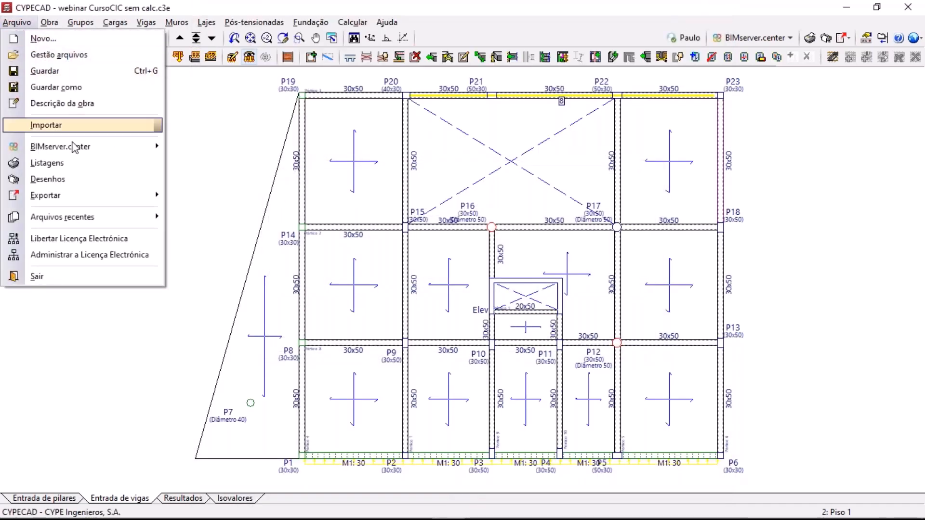
{"action": "mouse_move", "coordinate": [62, 217]}
{"action": "left_click", "coordinate": [236, 235]}
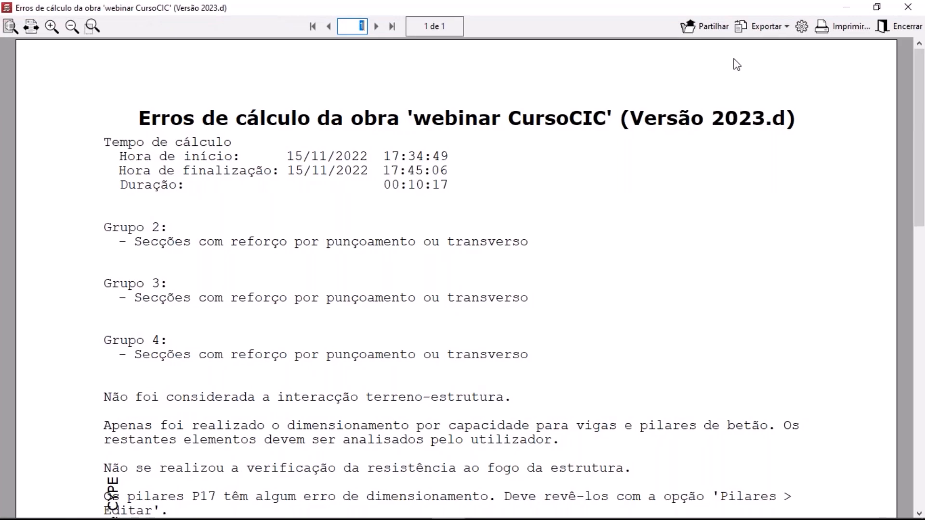
{"action": "left_click", "coordinate": [895, 26]}
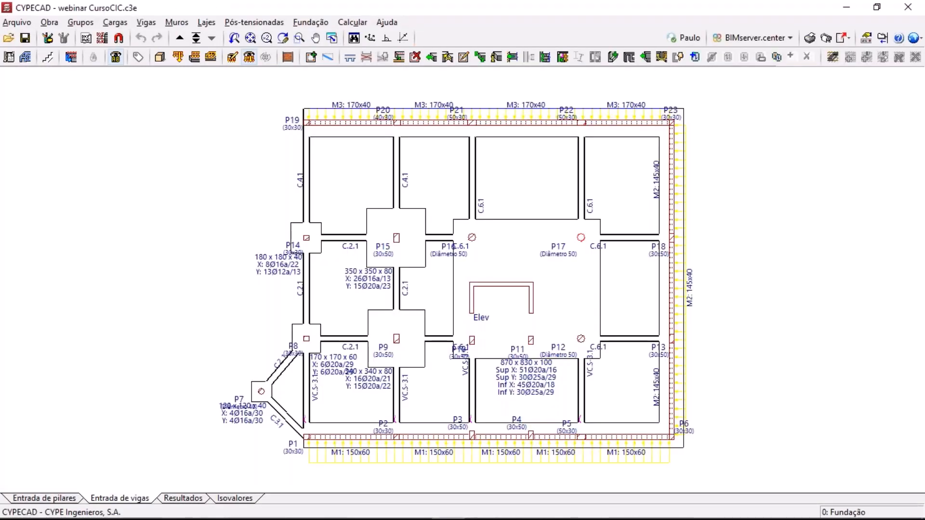
{"action": "left_click", "coordinate": [180, 39]}
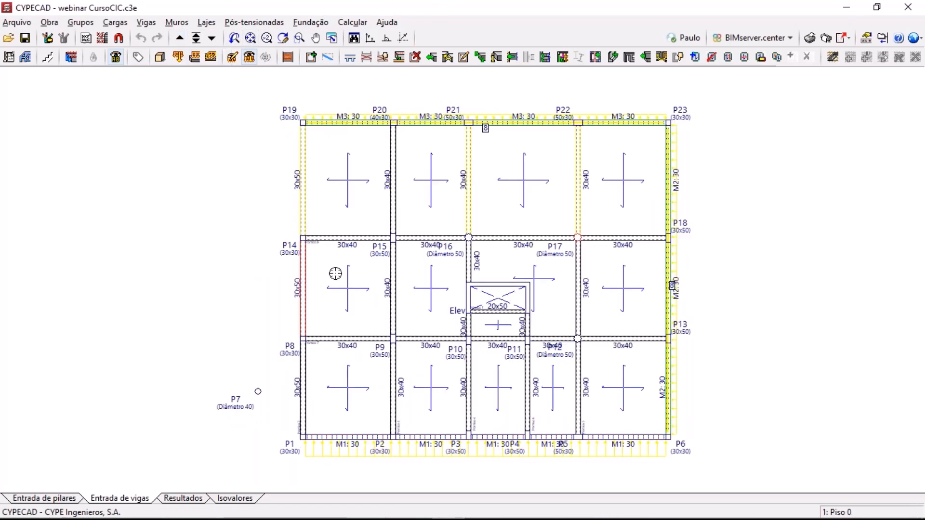
Switch to the calculation results and open column P8 in the column editor
{"action": "left_click", "coordinate": [178, 498]}
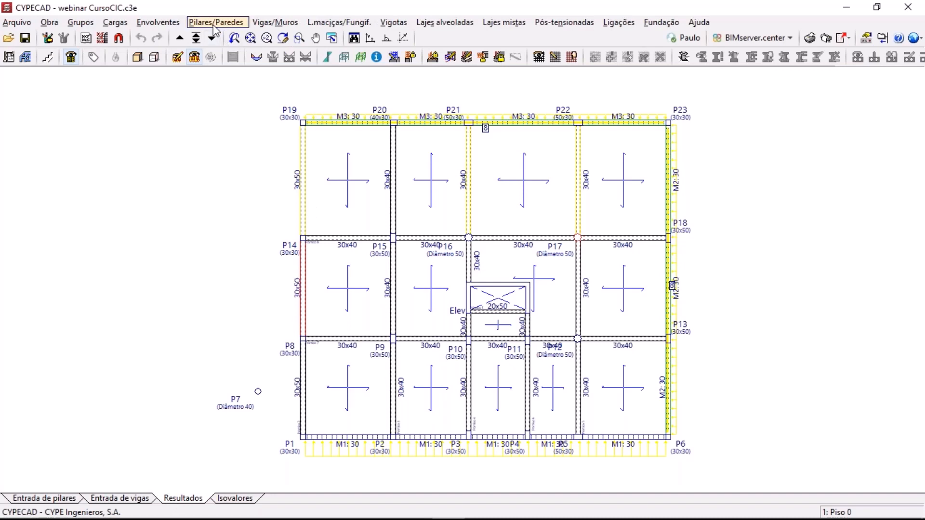
{"action": "left_click", "coordinate": [216, 22]}
{"action": "left_click", "coordinate": [207, 34]}
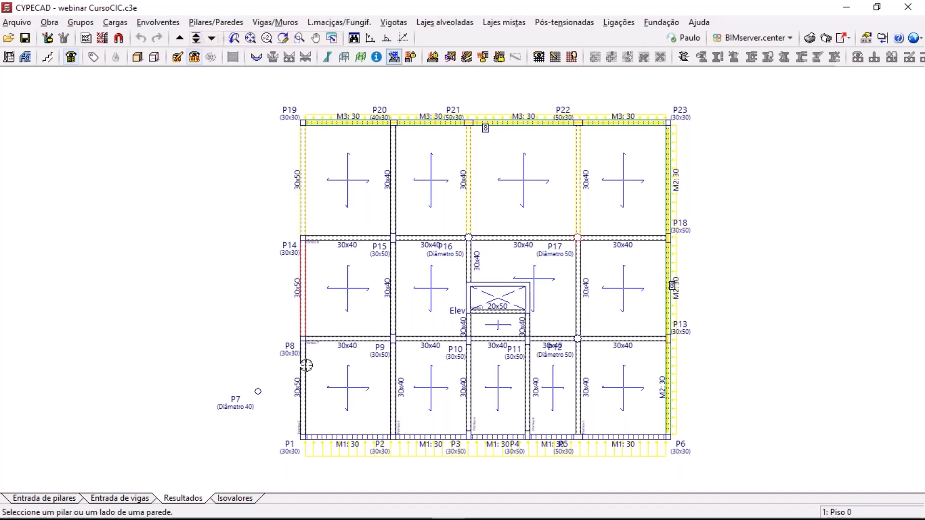
{"action": "left_click", "coordinate": [304, 336]}
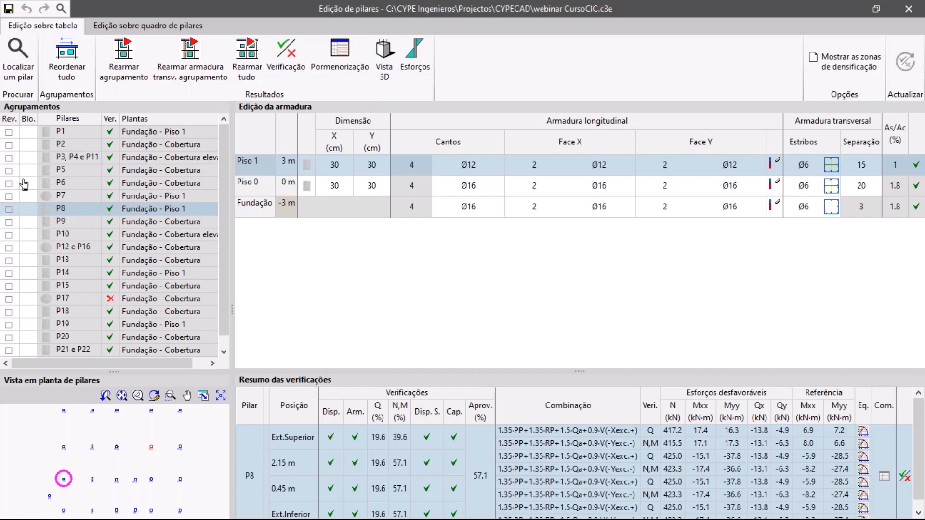
Try the reviewed and blocked marks on columns P7 and P8, clearing them again
{"action": "left_click", "coordinate": [9, 197]}
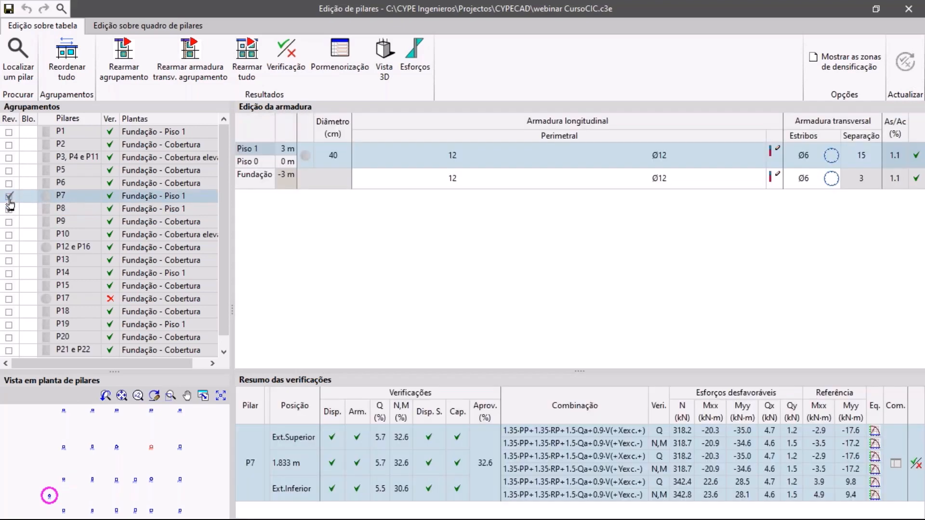
{"action": "left_click", "coordinate": [12, 208]}
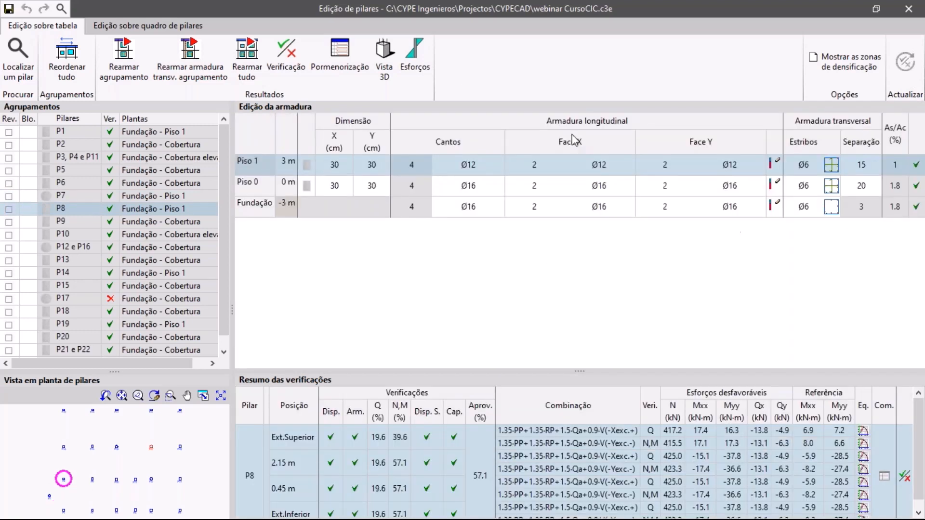
{"action": "left_click", "coordinate": [28, 210]}
{"action": "left_click", "coordinate": [27, 212]}
Compare the reinforcement and check summary of column P8 at Piso 1 and Piso 0
{"action": "left_click", "coordinate": [263, 190]}
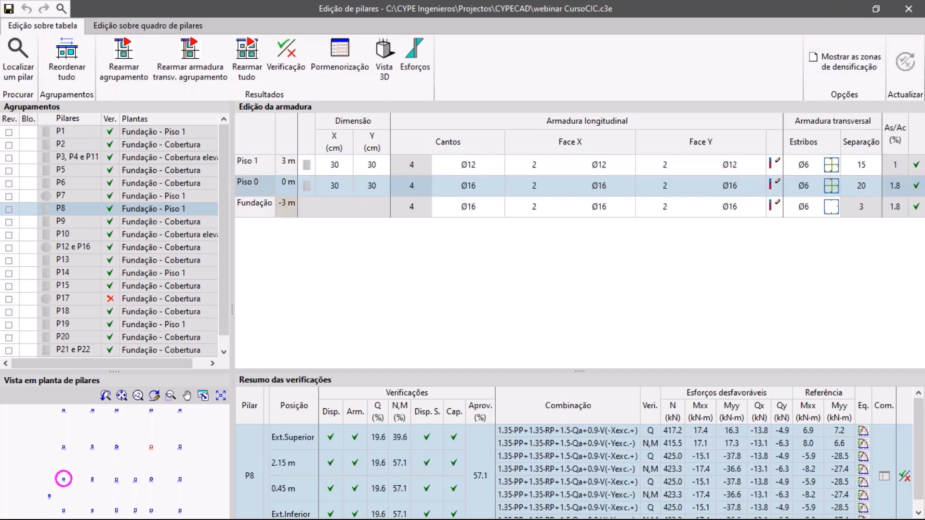
{"action": "left_click", "coordinate": [261, 167]}
{"action": "left_click", "coordinate": [256, 186]}
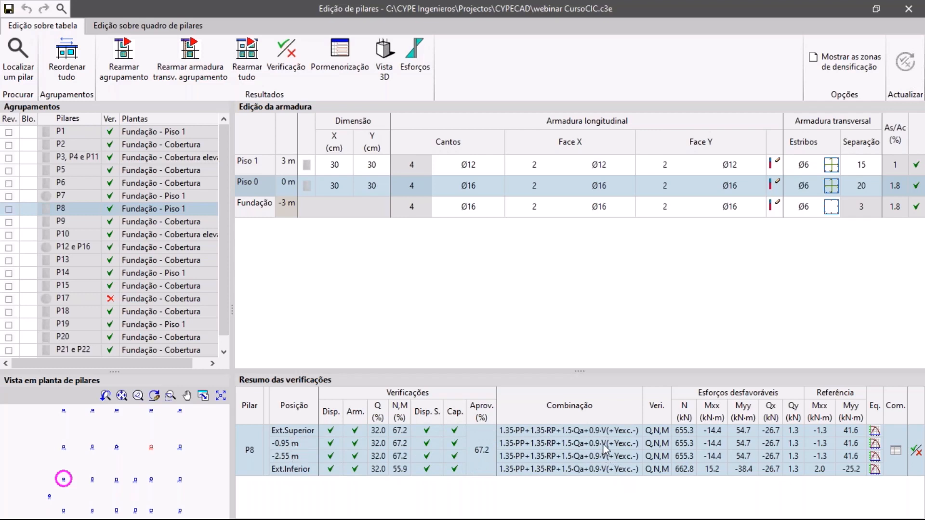
Open the detailed checks of column P8 at Piso 0 and examine the seismic design criteria of NP EN 1998-1:2010
{"action": "left_click", "coordinate": [914, 457]}
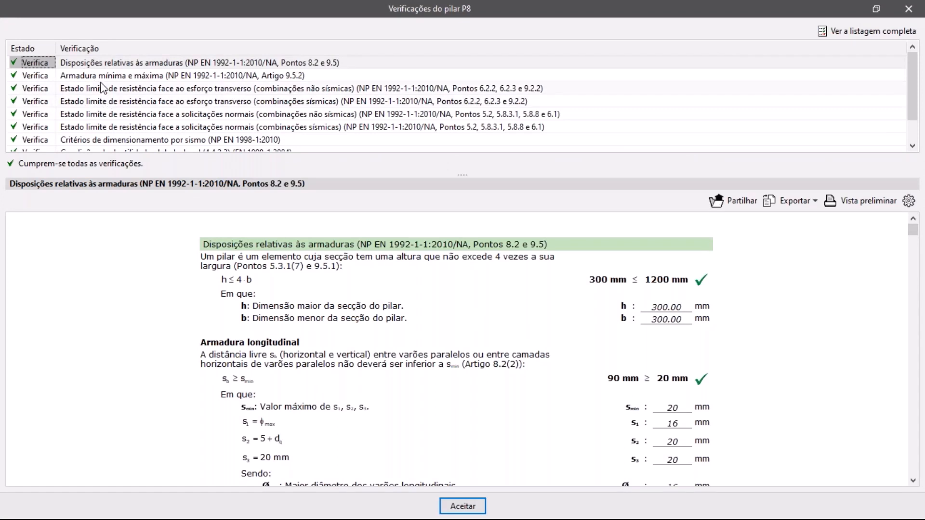
{"action": "scroll", "coordinate": [101, 94], "scroll_direction": "down", "scroll_amount": 1}
{"action": "scroll", "coordinate": [115, 129], "scroll_direction": "up", "scroll_amount": 1}
{"action": "scroll", "coordinate": [217, 127], "scroll_direction": "down", "scroll_amount": 1}
{"action": "left_click", "coordinate": [182, 114]}
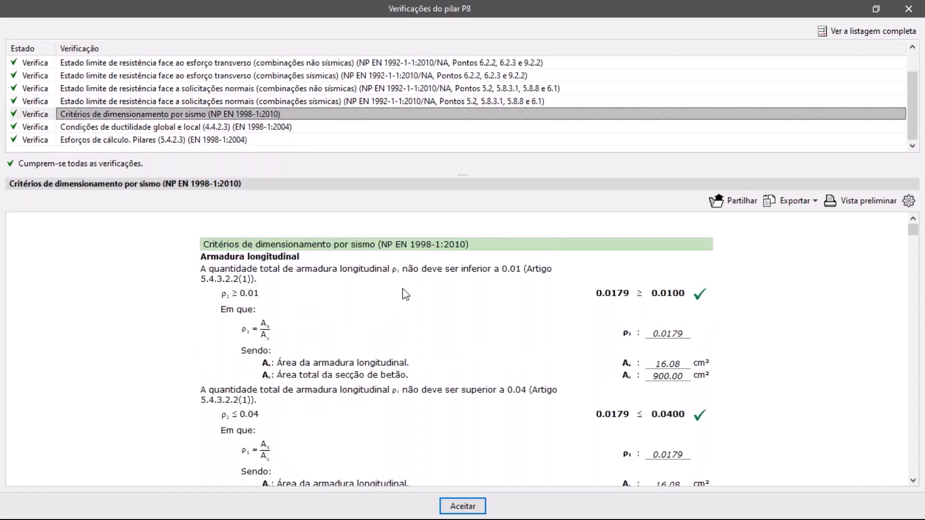
{"action": "scroll", "coordinate": [424, 312], "scroll_direction": "down", "scroll_amount": 3}
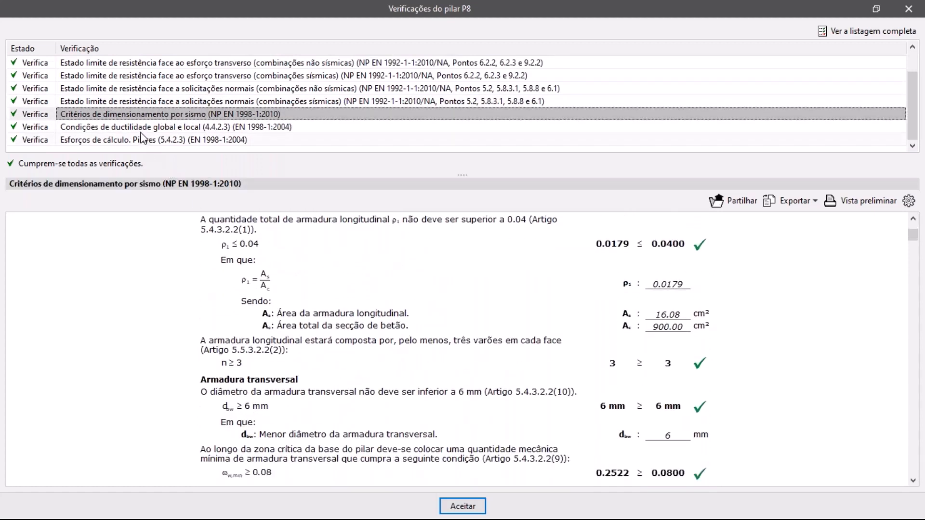
Examine column P8's global and local ductility conditions (4.4.2.3) and column design forces (5.4.2.3), and close the checks
{"action": "left_click", "coordinate": [143, 127]}
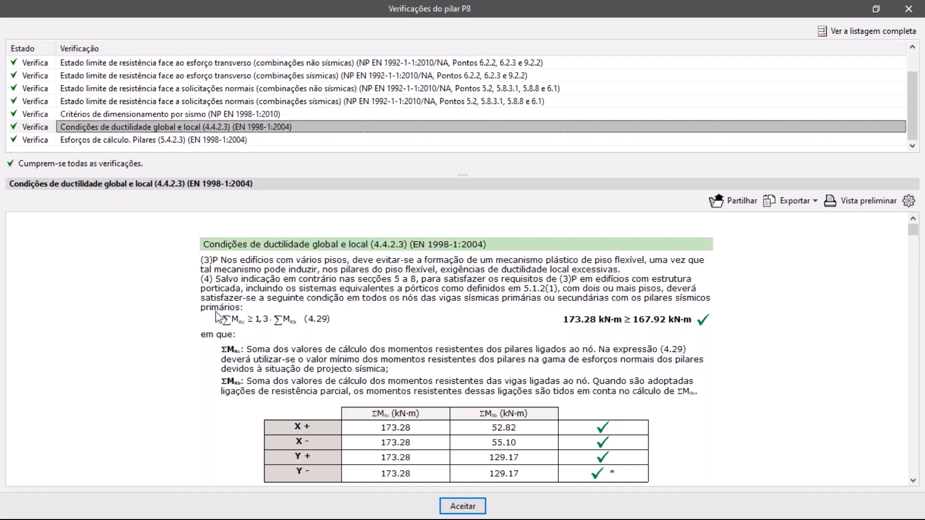
{"action": "scroll", "coordinate": [235, 334], "scroll_direction": "down", "scroll_amount": 1}
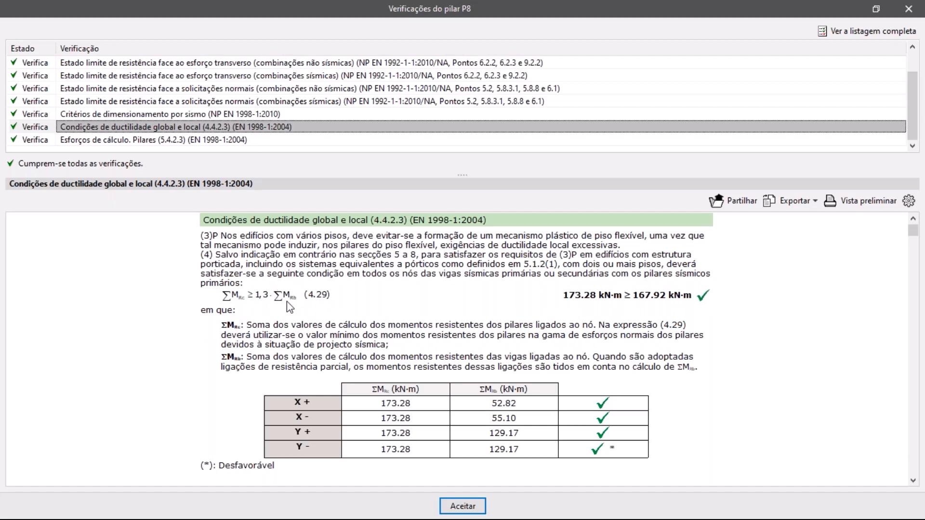
{"action": "left_click", "coordinate": [91, 144]}
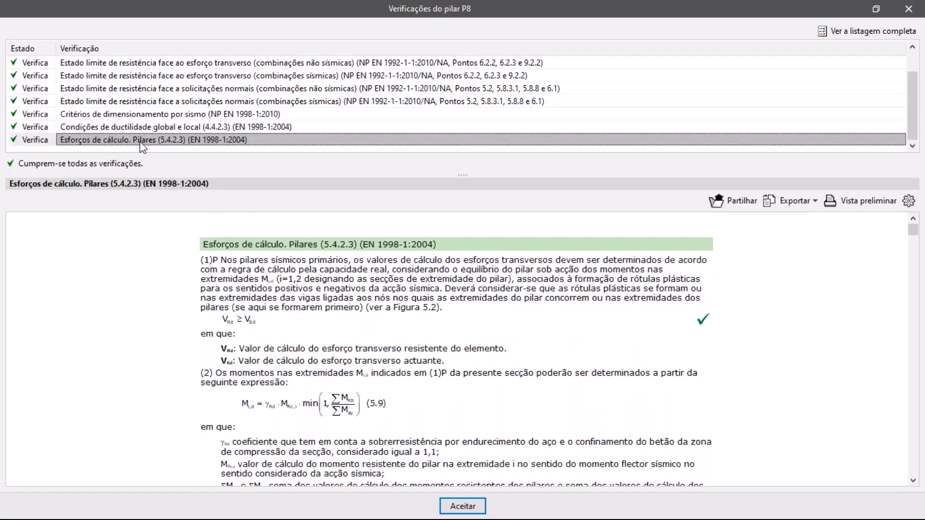
{"action": "left_click", "coordinate": [908, 9]}
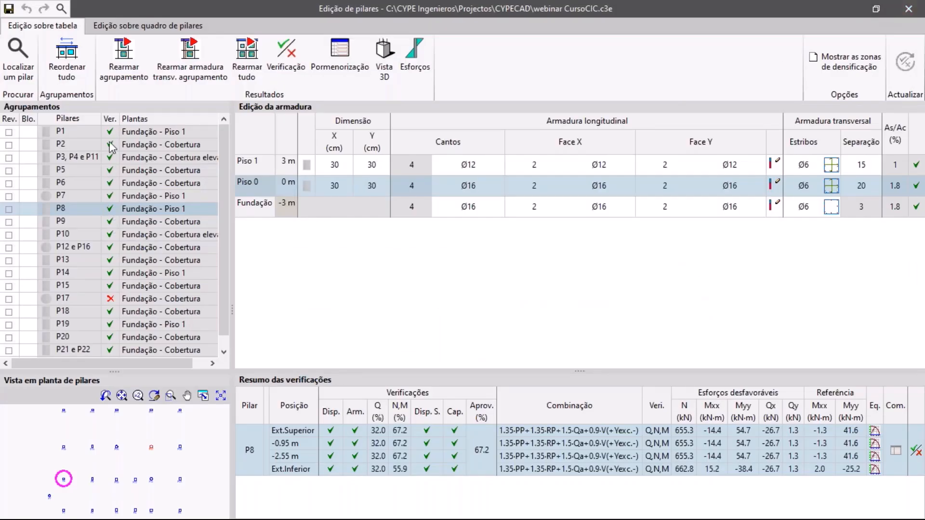
Review the check summary of column P17 at Piso 2 and open its detailed checks, showing only the ones not fulfilled
{"action": "left_click", "coordinate": [110, 300]}
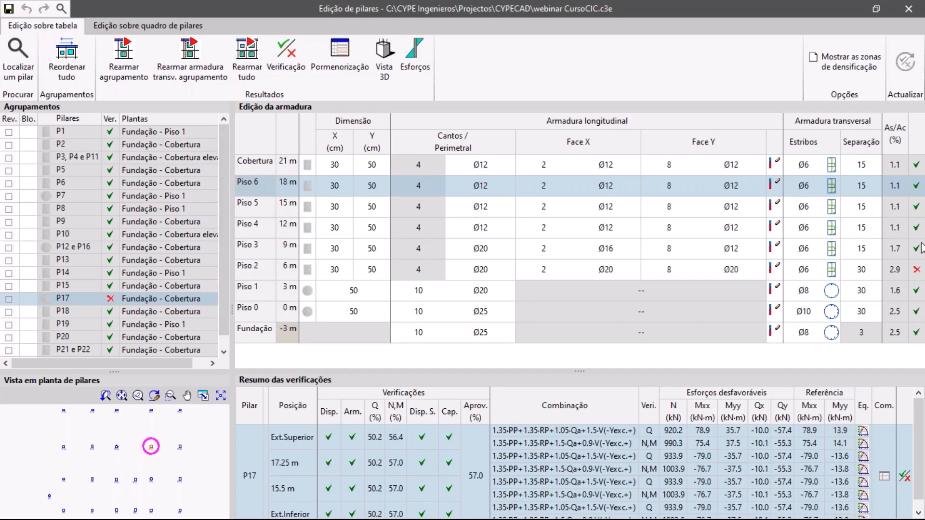
{"action": "left_click", "coordinate": [919, 272]}
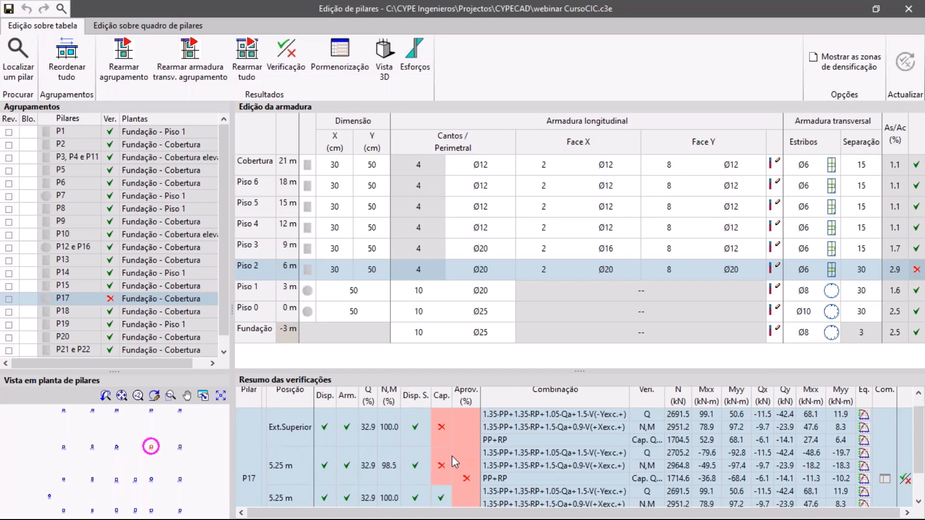
{"action": "scroll", "coordinate": [382, 453], "scroll_direction": "down", "scroll_amount": 2}
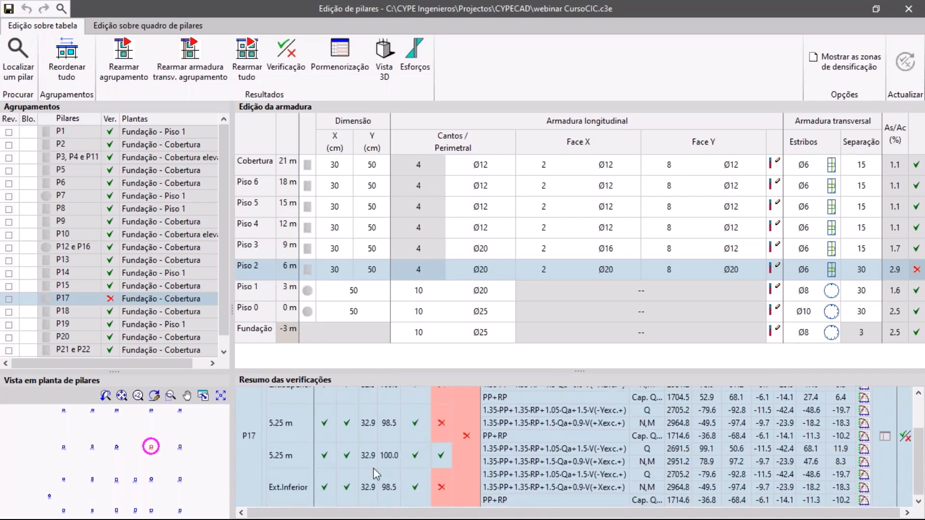
{"action": "scroll", "coordinate": [412, 461], "scroll_direction": "up", "scroll_amount": 2}
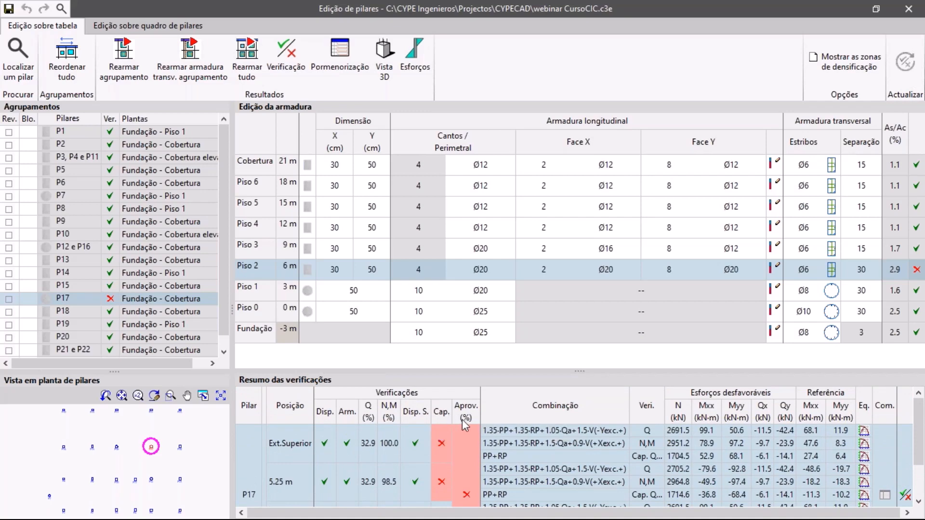
{"action": "left_click", "coordinate": [905, 497]}
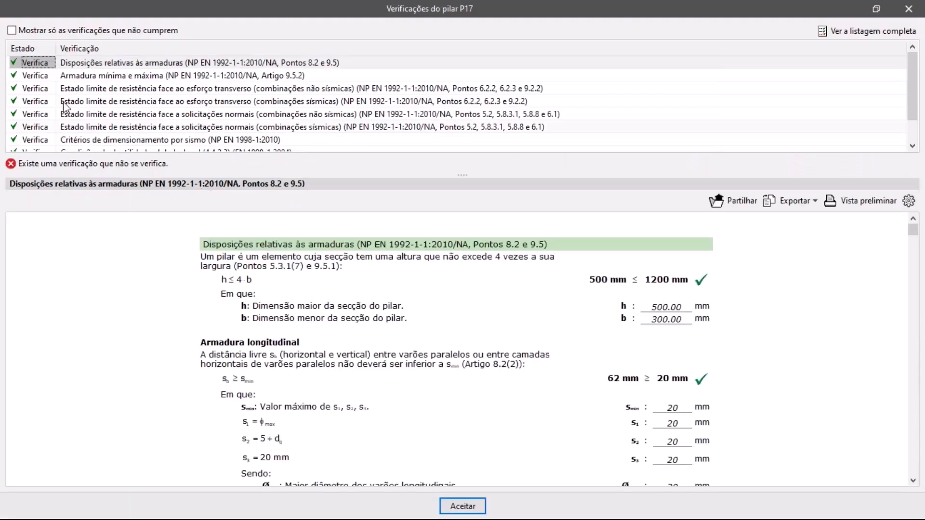
{"action": "left_click", "coordinate": [66, 31]}
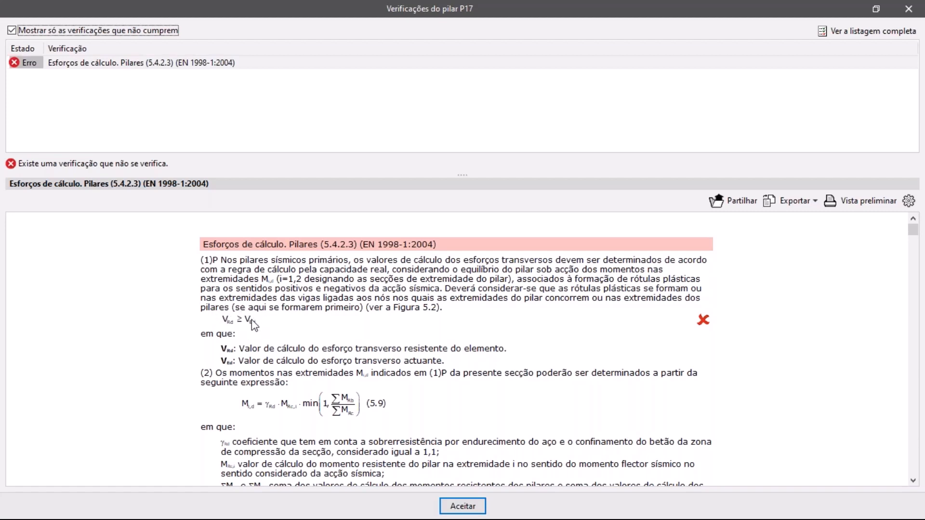
Examine the moments and shear forces in column P17's unfulfilled check 5.4.2.3 (EN 1998-1:2004), and close the checks
{"action": "scroll", "coordinate": [345, 337], "scroll_direction": "down", "scroll_amount": 4}
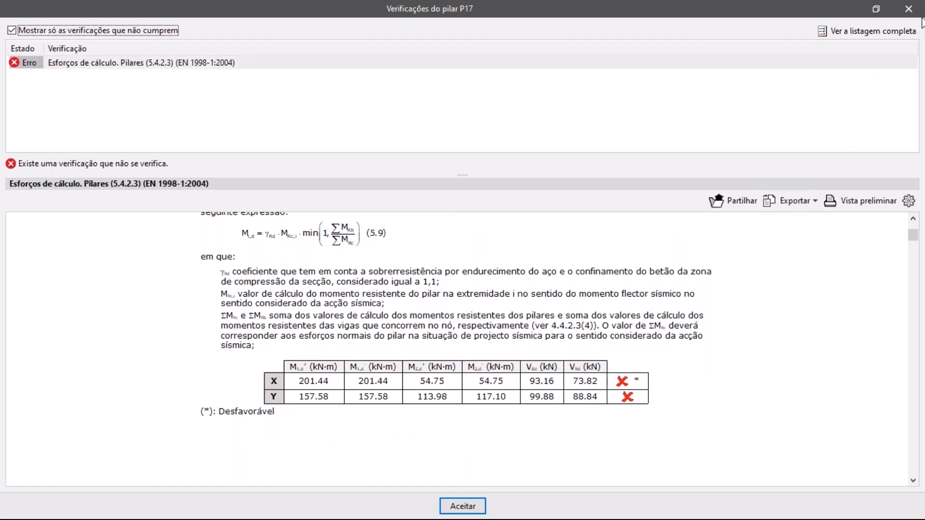
{"action": "left_click", "coordinate": [908, 8]}
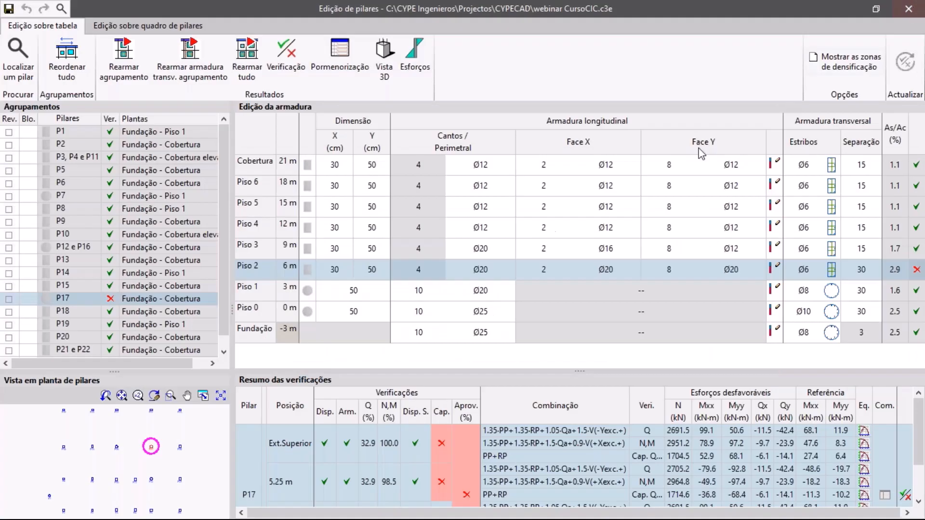
Set the X dimension of column P17 at Piso 2 to 35 cm
{"action": "double_click", "coordinate": [334, 269]}
{"action": "type", "text": "40"}
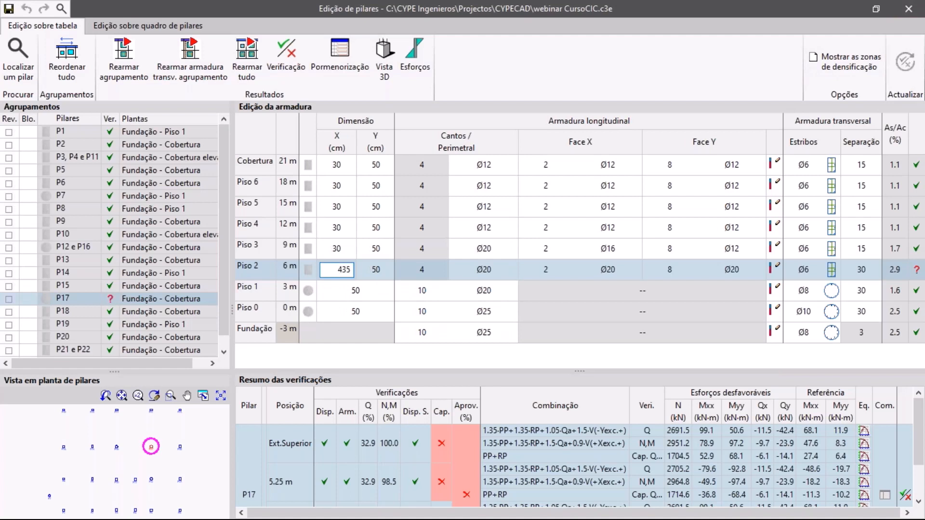
{"action": "key", "text": "Tab"}
{"action": "left_click", "coordinate": [344, 273]}
{"action": "type", "text": "35"}
{"action": "key", "text": "Tab"}
{"action": "key", "text": "Return"}
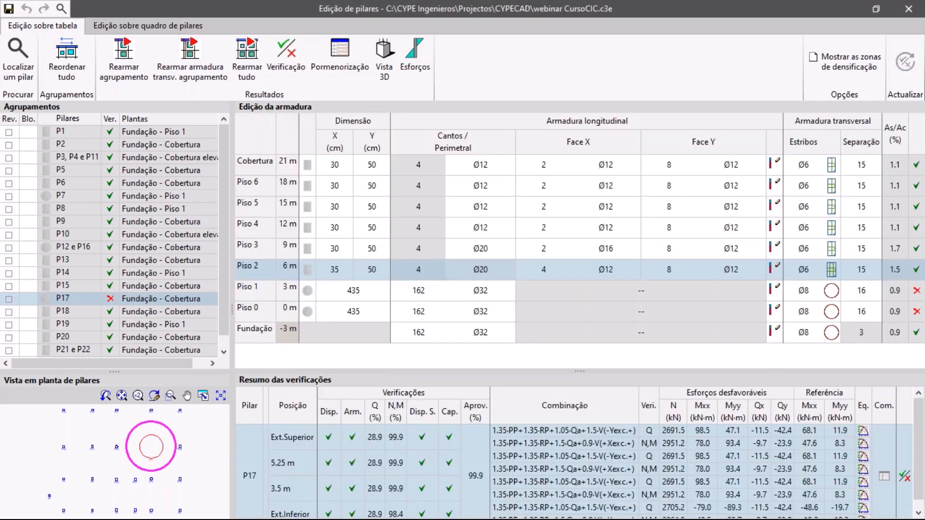
Restore the diameter of circular column P17 to 50 cm at Piso 1 and Piso 0
{"action": "double_click", "coordinate": [356, 293]}
{"action": "type", "text": "50"}
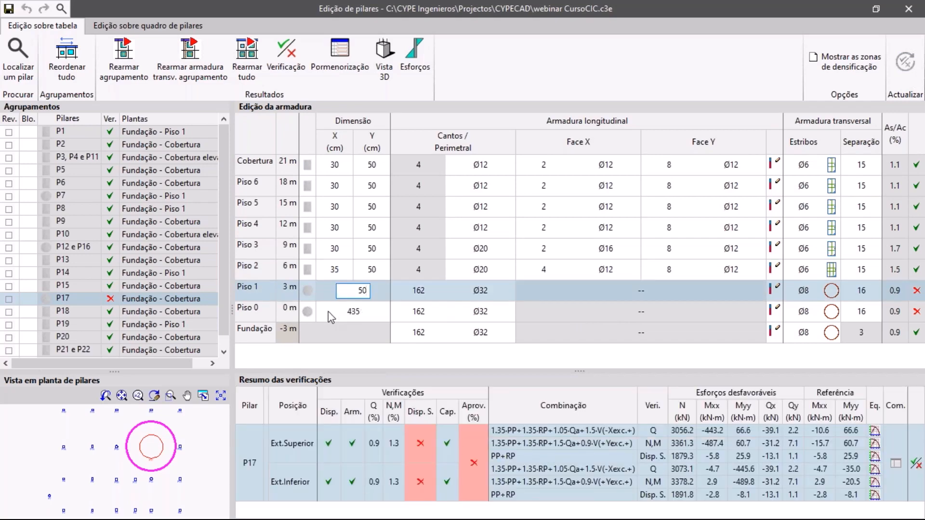
{"action": "left_click", "coordinate": [345, 310]}
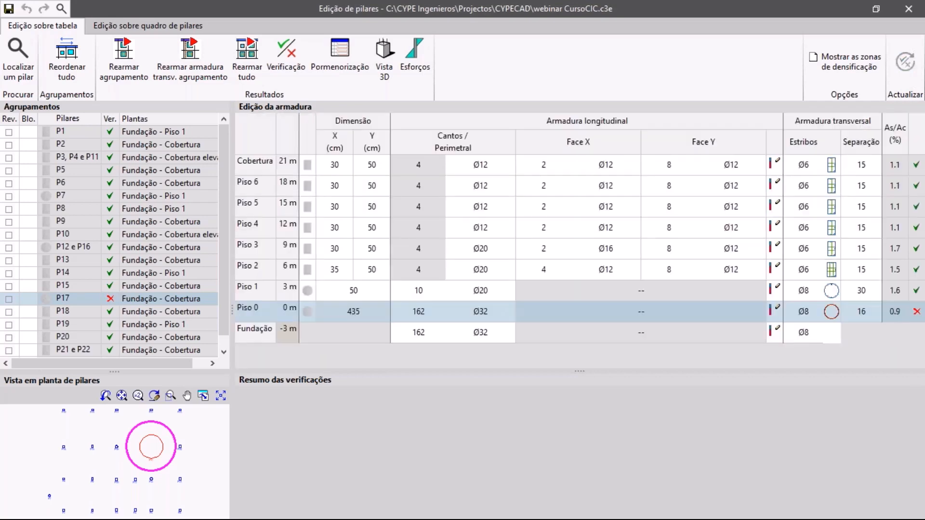
{"action": "double_click", "coordinate": [378, 311]}
{"action": "type", "text": "50"}
{"action": "key", "text": "Return"}
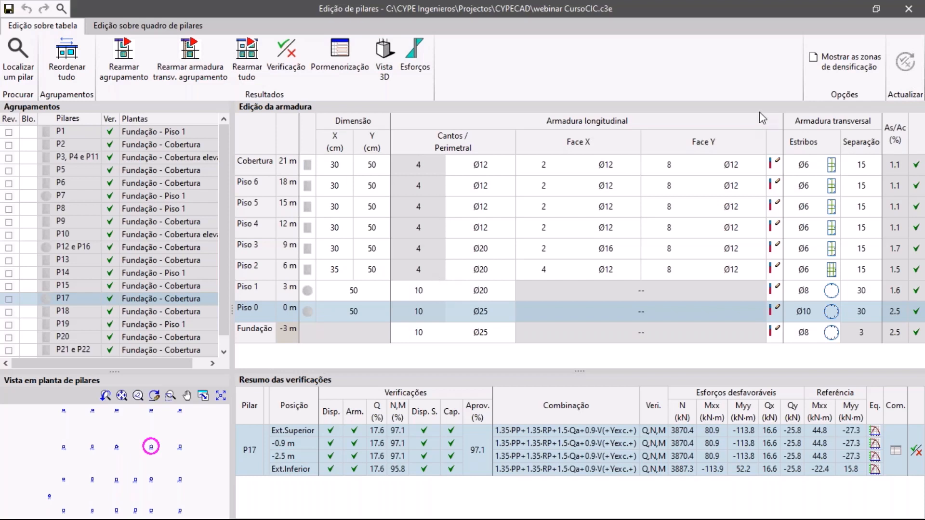
Stay in the column editor and turn on the display of the densification zones for the column reinforcement
{"action": "left_click", "coordinate": [907, 10]}
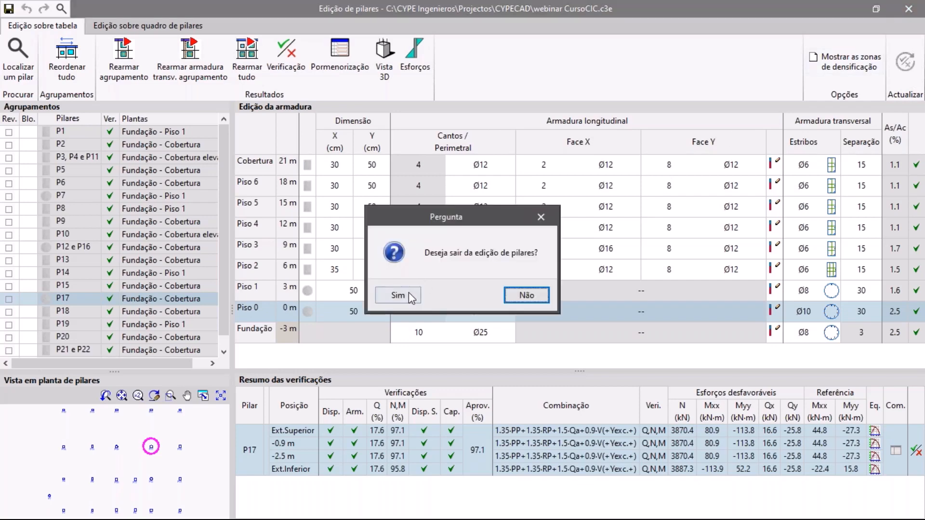
{"action": "left_click", "coordinate": [546, 296]}
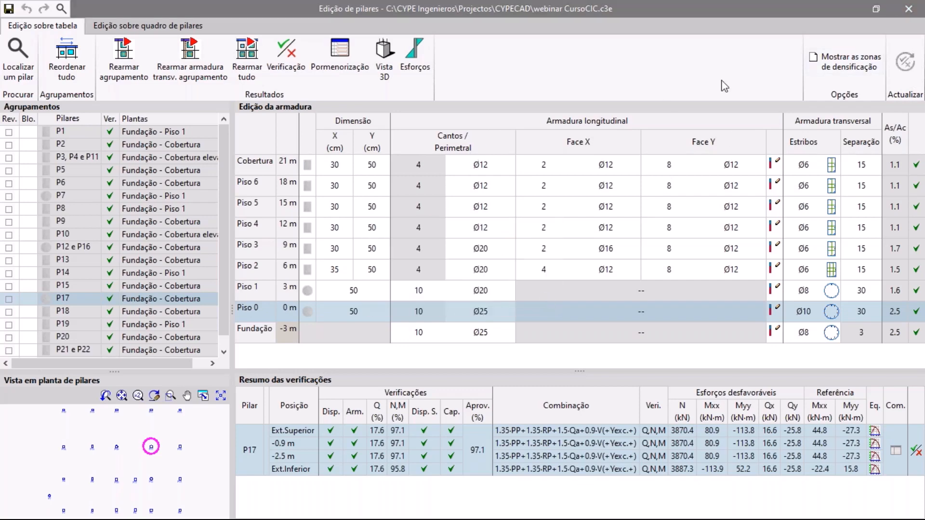
{"action": "left_click", "coordinate": [838, 63]}
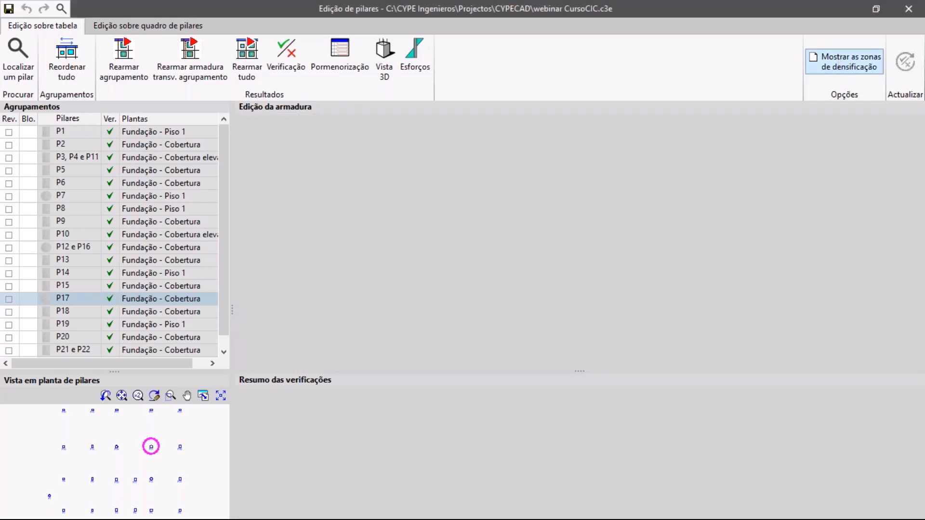
Compare column P17's reinforcement table with and without the stirrup densification zones, leaving the zones hidden
{"action": "left_click", "coordinate": [835, 61]}
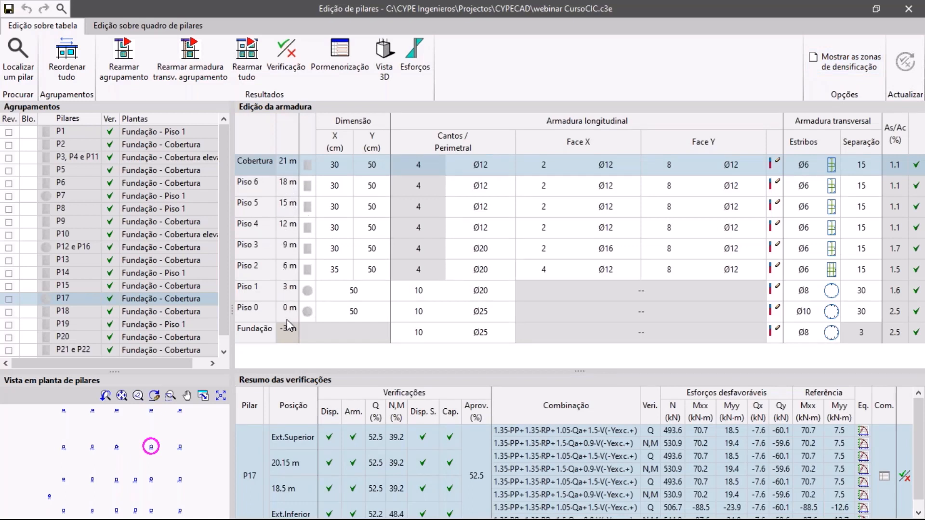
{"action": "left_click", "coordinate": [832, 59]}
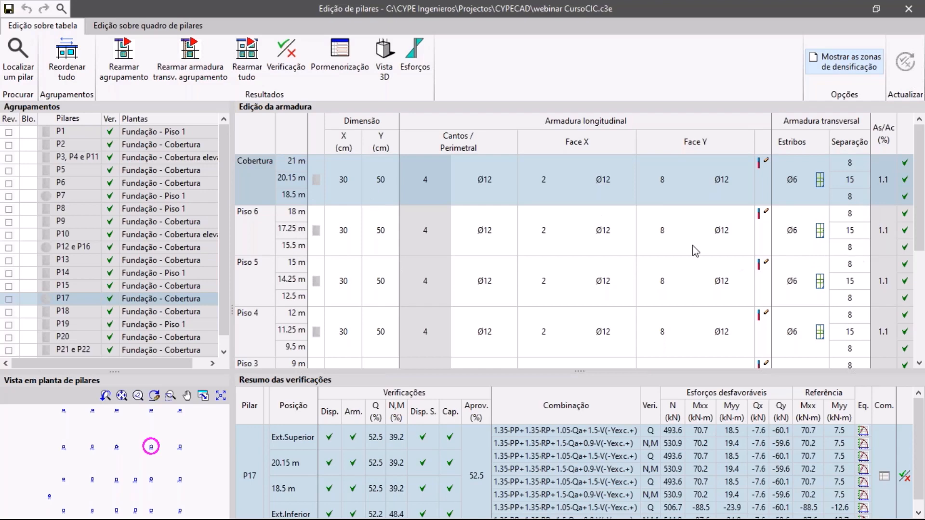
{"action": "scroll", "coordinate": [696, 250], "scroll_direction": "down", "scroll_amount": 3}
{"action": "scroll", "coordinate": [569, 248], "scroll_direction": "up", "scroll_amount": 2}
{"action": "left_click", "coordinate": [837, 72]}
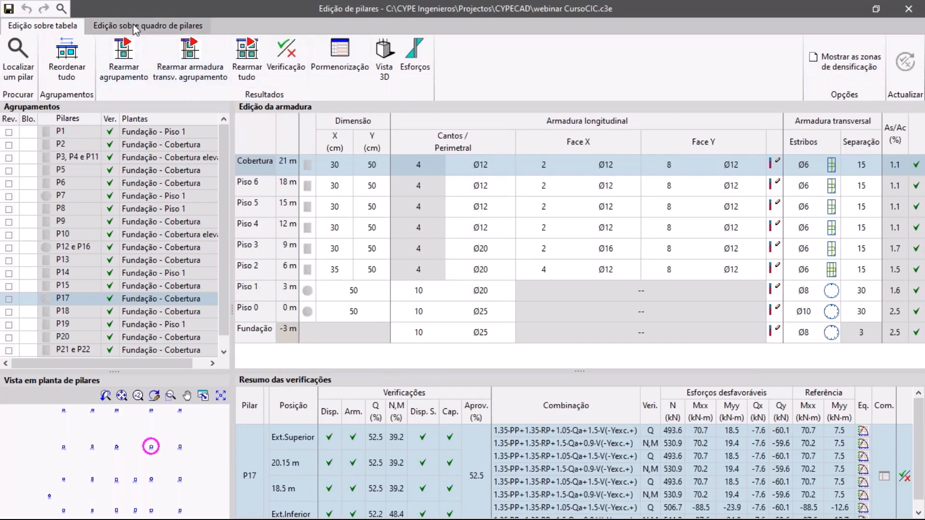
Switch to editing on the column schedule and split P3 out of the group P3, P4 e P11
{"action": "left_click", "coordinate": [133, 24]}
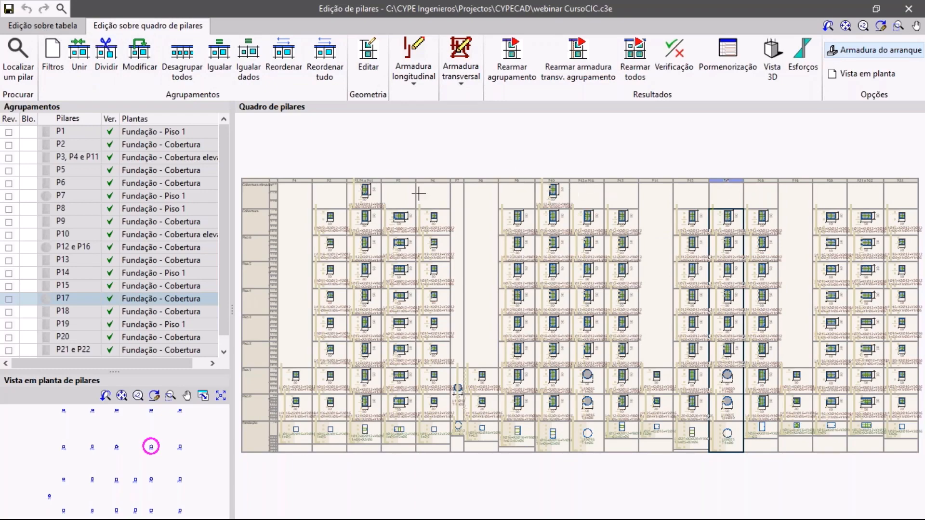
{"action": "scroll", "coordinate": [383, 192], "scroll_direction": "up", "scroll_amount": 1}
{"action": "scroll", "coordinate": [342, 183], "scroll_direction": "up", "scroll_amount": 5}
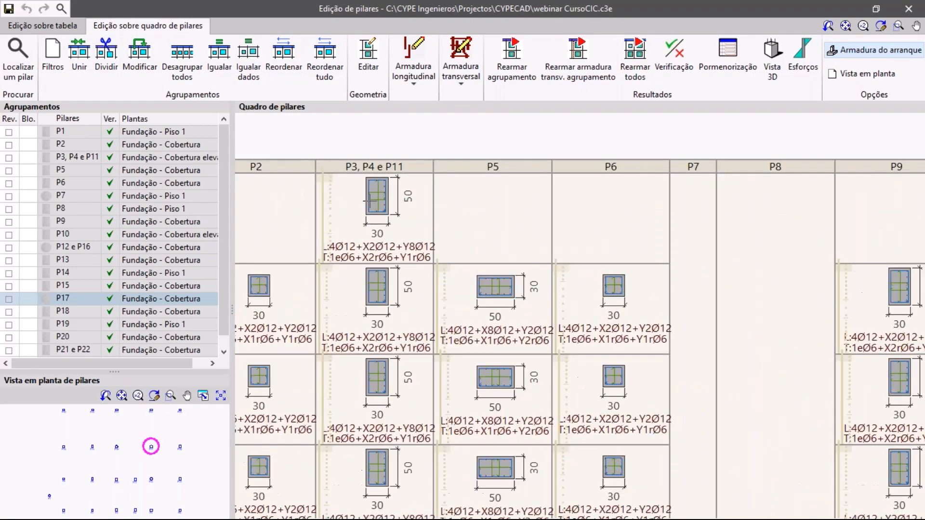
{"action": "scroll", "coordinate": [374, 162], "scroll_direction": "up", "scroll_amount": 1}
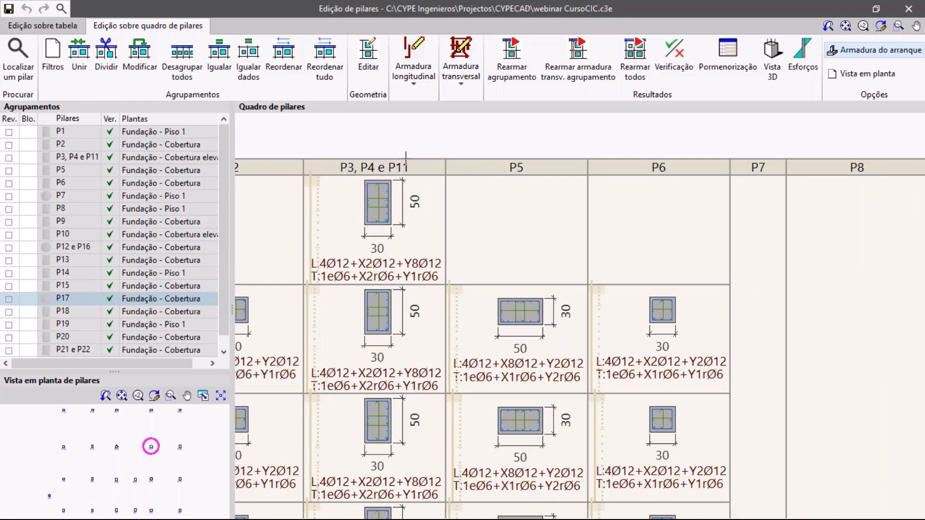
{"action": "left_click", "coordinate": [103, 62]}
{"action": "left_click", "coordinate": [346, 171]}
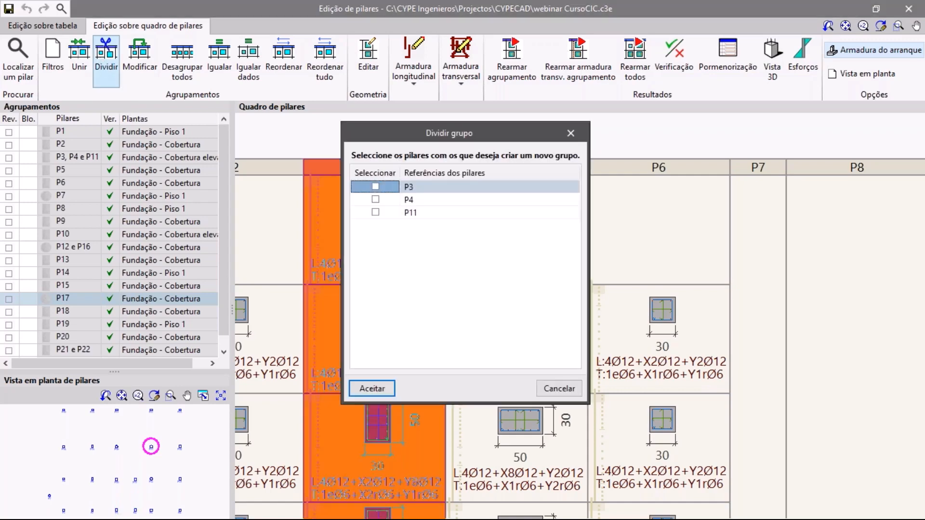
{"action": "left_click", "coordinate": [376, 187]}
{"action": "left_click", "coordinate": [372, 388]}
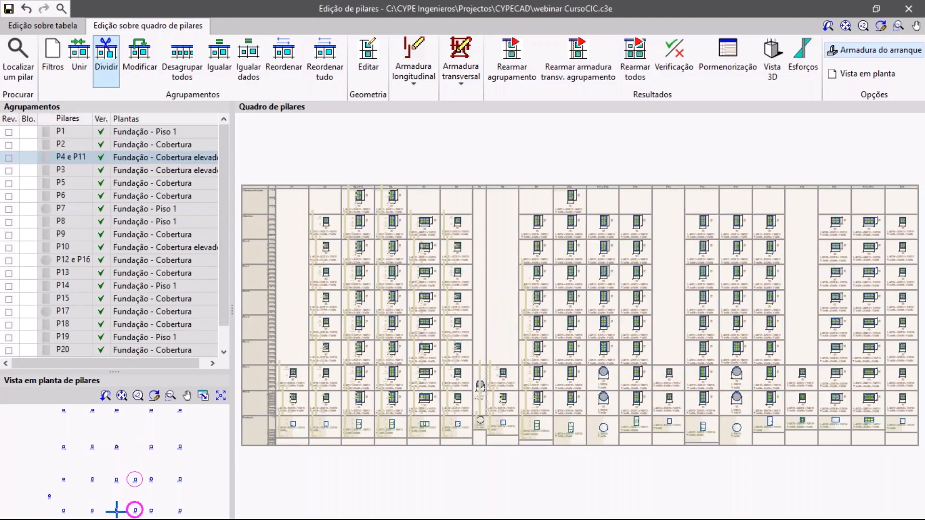
Check the section geometry of column P3 at its highest floor and close it without changes
{"action": "scroll", "coordinate": [324, 191], "scroll_direction": "up", "scroll_amount": 4}
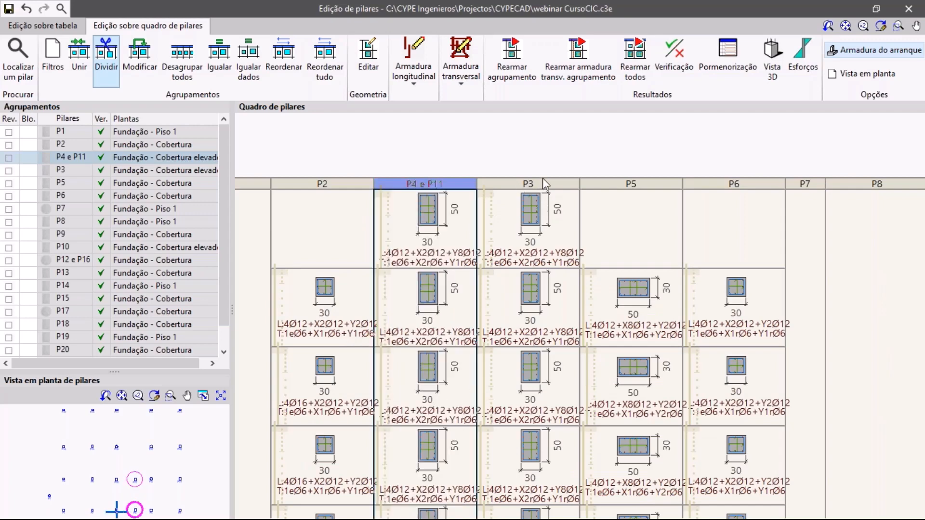
{"action": "left_click", "coordinate": [370, 67]}
{"action": "left_click", "coordinate": [530, 209]}
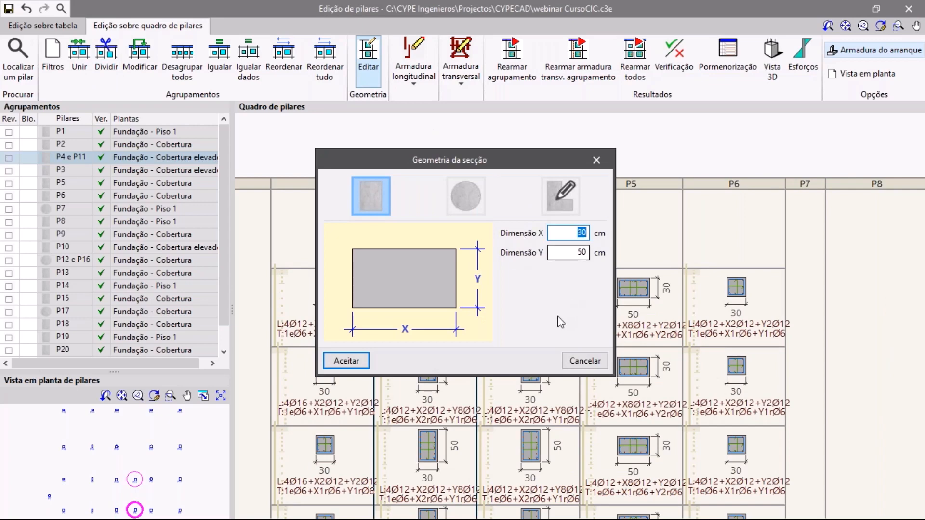
{"action": "left_click", "coordinate": [584, 361]}
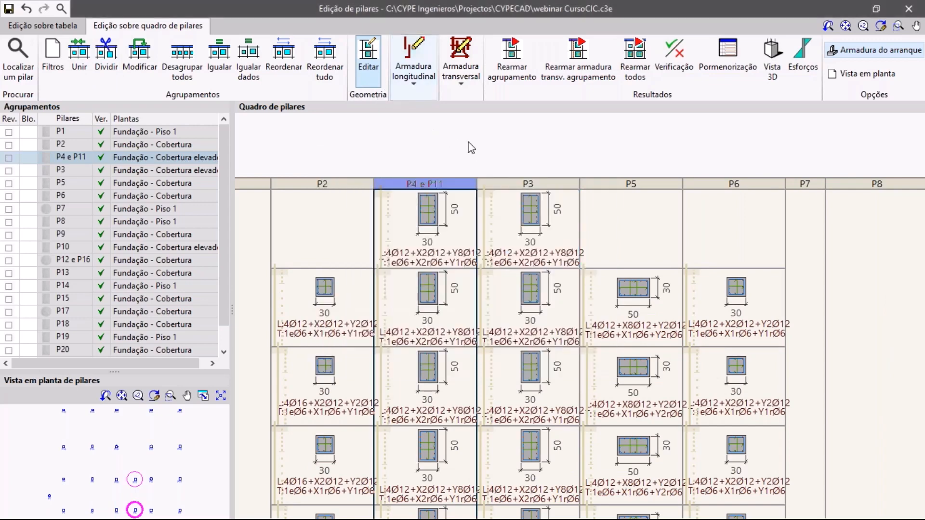
Open the stirrup densification zones of column P17 at the Cobertura level in a maximised window
{"action": "scroll", "coordinate": [471, 148], "scroll_direction": "down", "scroll_amount": 2}
{"action": "scroll", "coordinate": [528, 160], "scroll_direction": "down", "scroll_amount": 1}
{"action": "middle_click_drag", "start_coordinate": [601, 161], "coordinate": [400, 161]}
{"action": "middle_click_drag", "start_coordinate": [533, 166], "coordinate": [338, 167]}
{"action": "middle_click_drag", "start_coordinate": [499, 167], "coordinate": [444, 165]}
{"action": "middle_click_drag", "start_coordinate": [533, 185], "coordinate": [278, 179]}
{"action": "scroll", "coordinate": [529, 248], "scroll_direction": "up", "scroll_amount": 2}
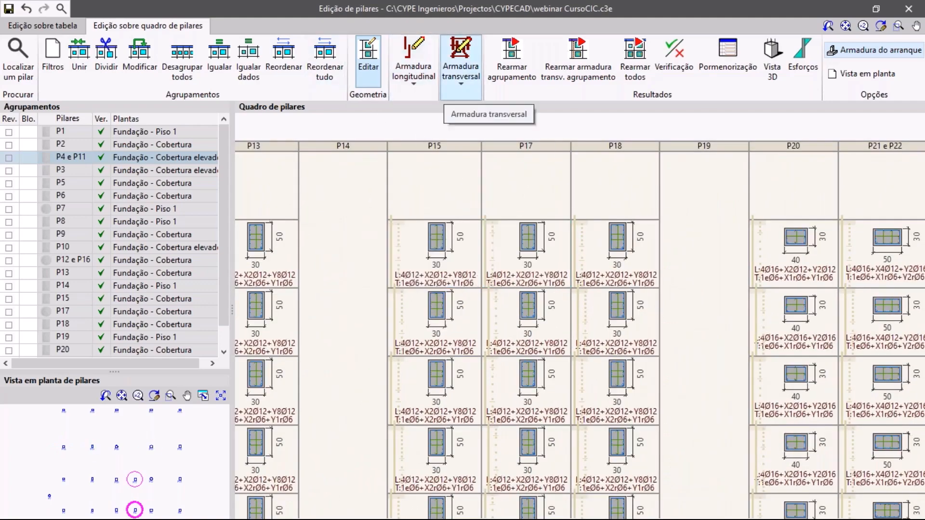
{"action": "left_click", "coordinate": [461, 77]}
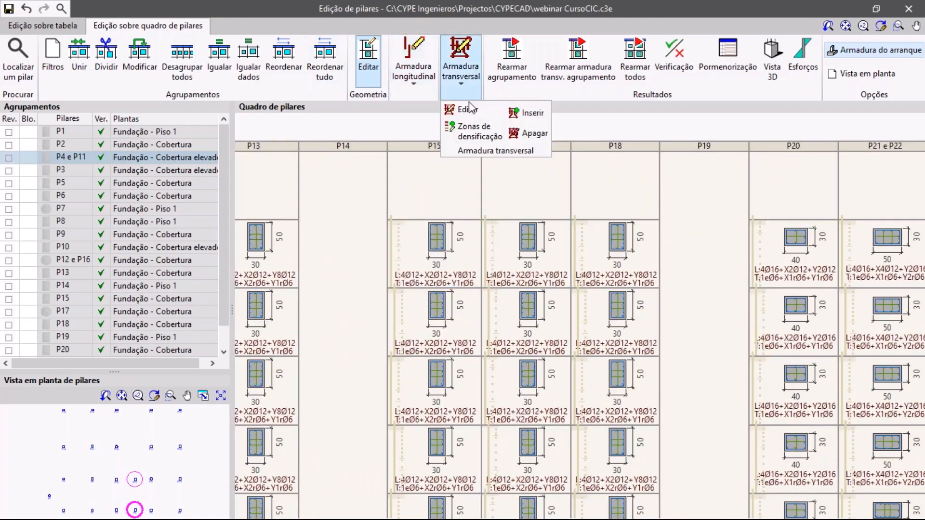
{"action": "left_click", "coordinate": [467, 137]}
{"action": "left_click", "coordinate": [519, 261]}
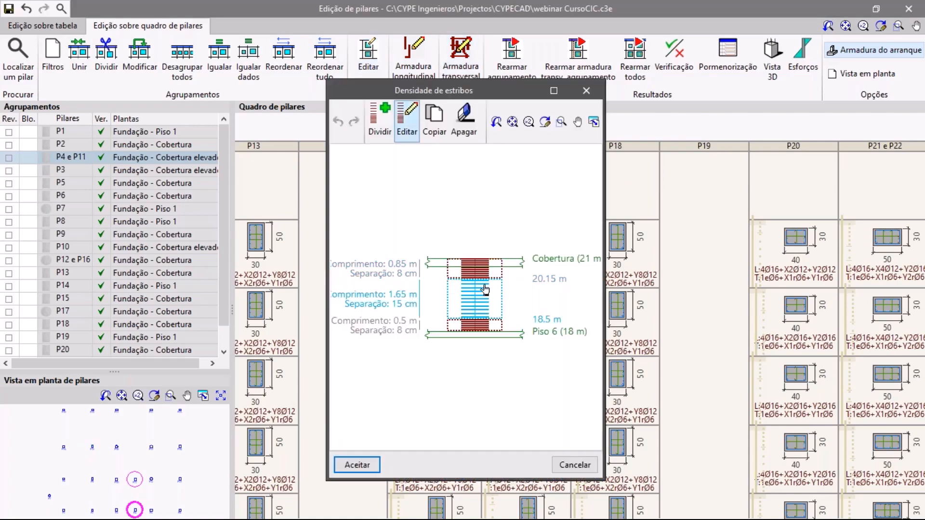
{"action": "left_click", "coordinate": [554, 91]}
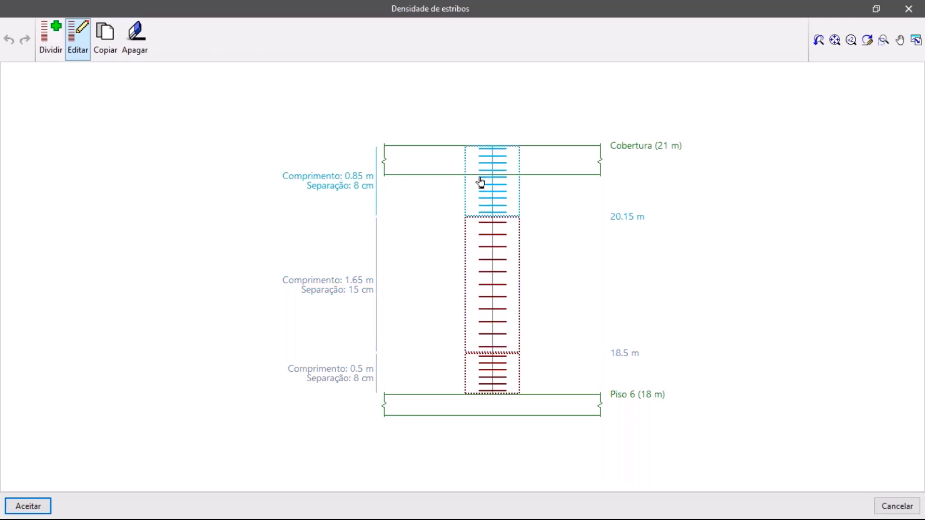
Inspect the spacing and offset settings of the uppermost stirrup zone and leave the density editor without changes
{"action": "left_click", "coordinate": [498, 205]}
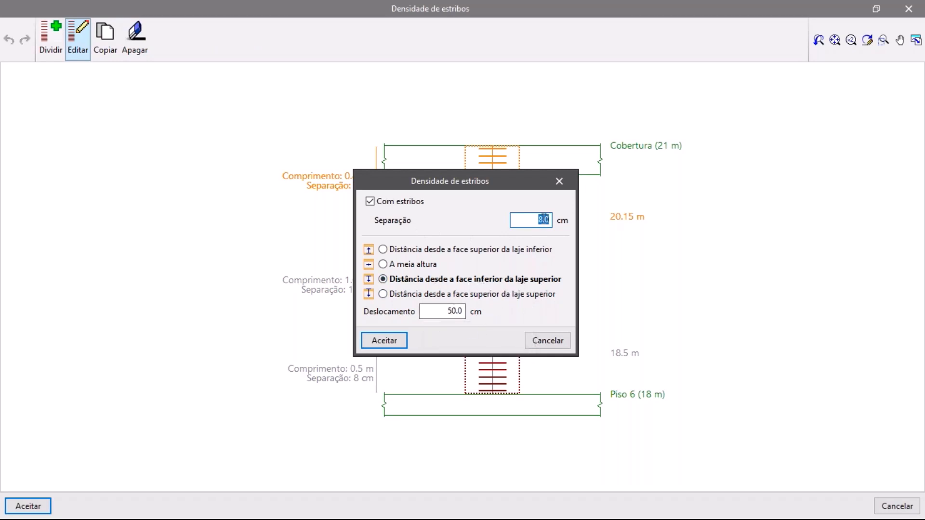
{"action": "left_click", "coordinate": [549, 341]}
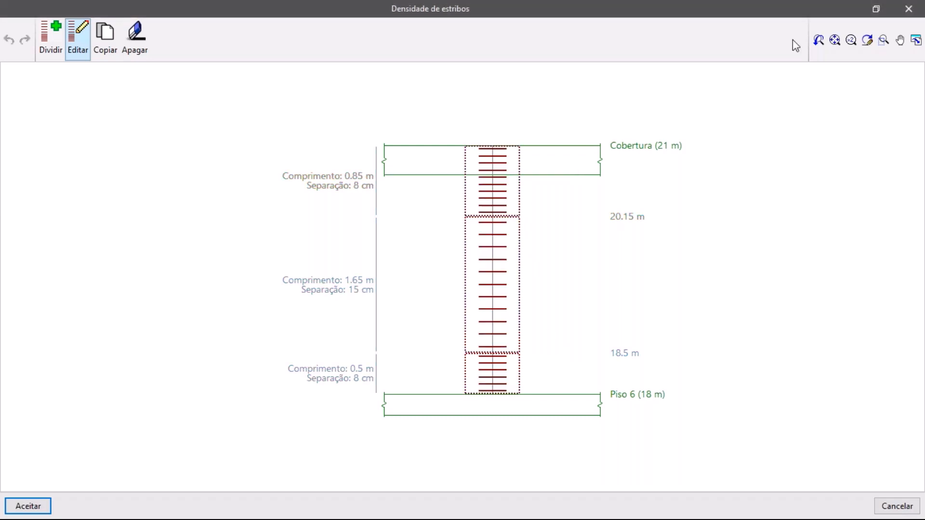
{"action": "left_click", "coordinate": [907, 8]}
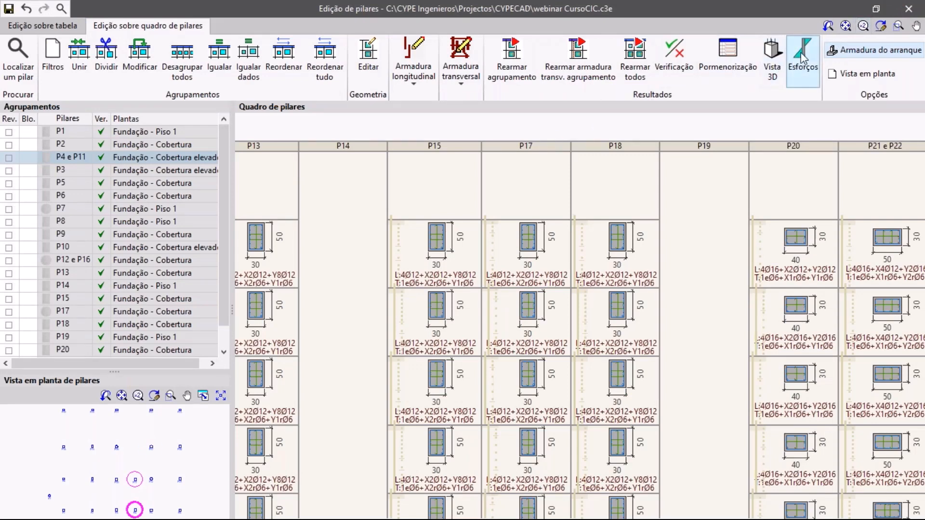
Preview the complete detailing drawing of column P17 and close it
{"action": "left_click", "coordinate": [731, 62]}
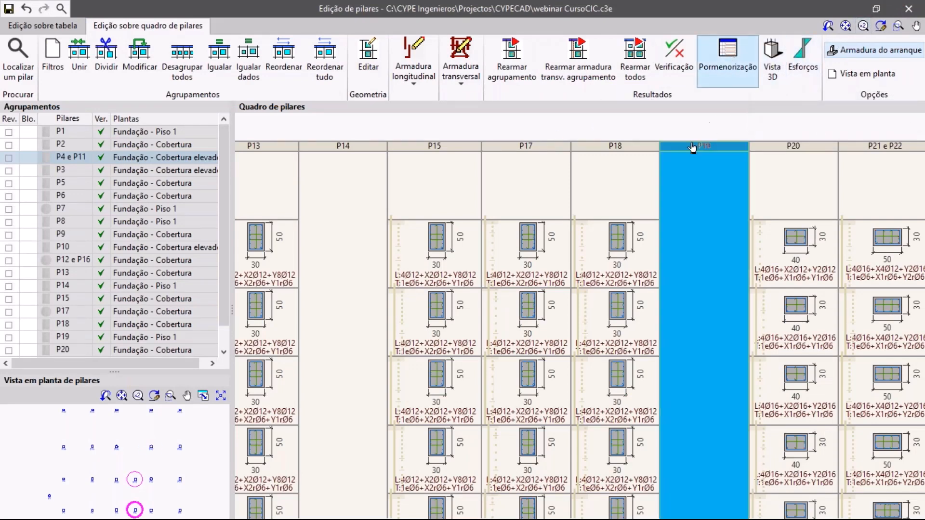
{"action": "left_click", "coordinate": [530, 207]}
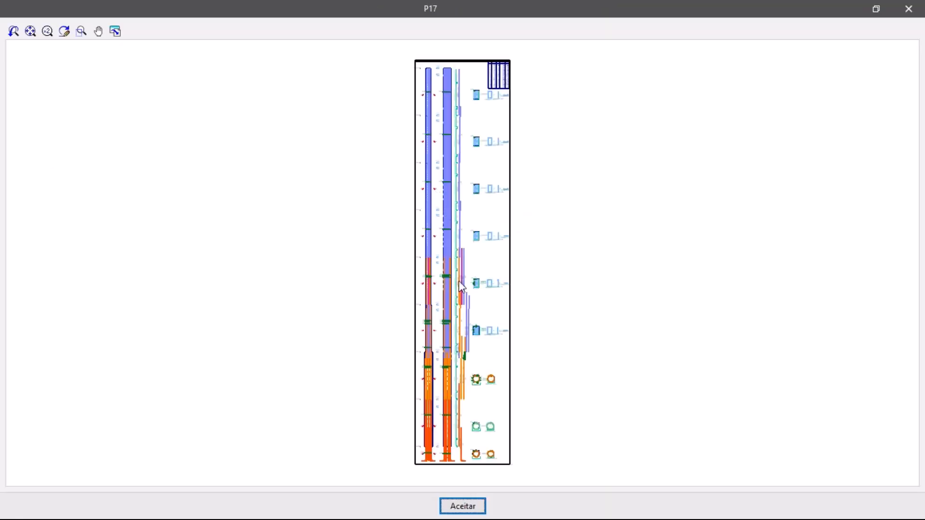
{"action": "left_click", "coordinate": [908, 10]}
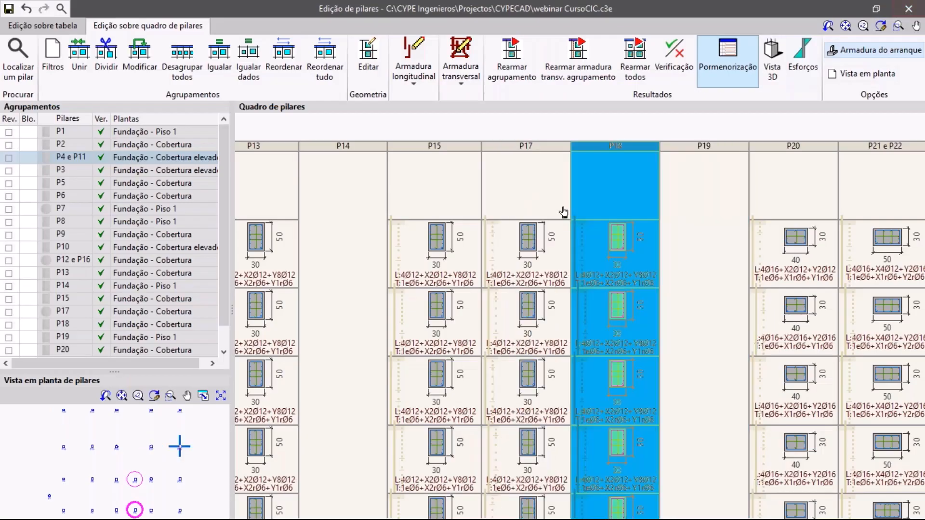
Examine column P17's detailing drawing up close from the roof downwards, including its elevations, stirrup zones and cross-sections
{"action": "left_click", "coordinate": [730, 64]}
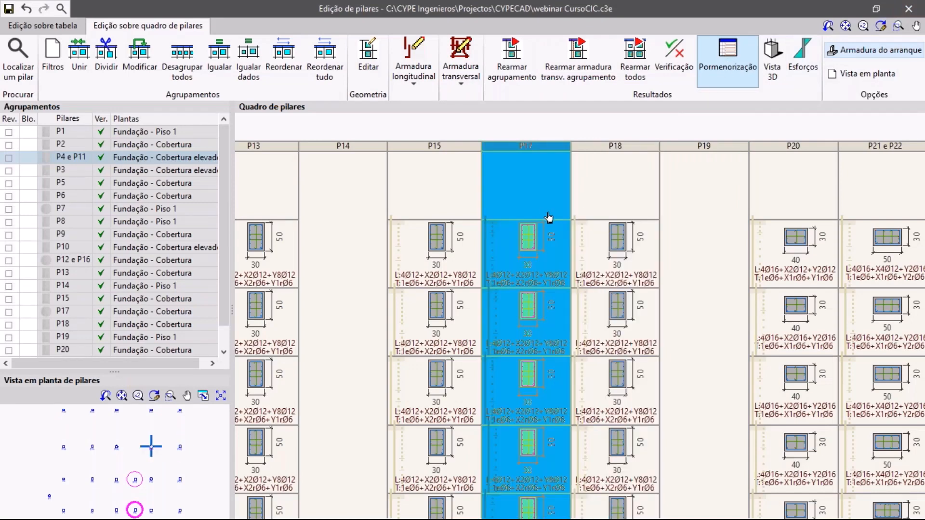
{"action": "left_click", "coordinate": [542, 217]}
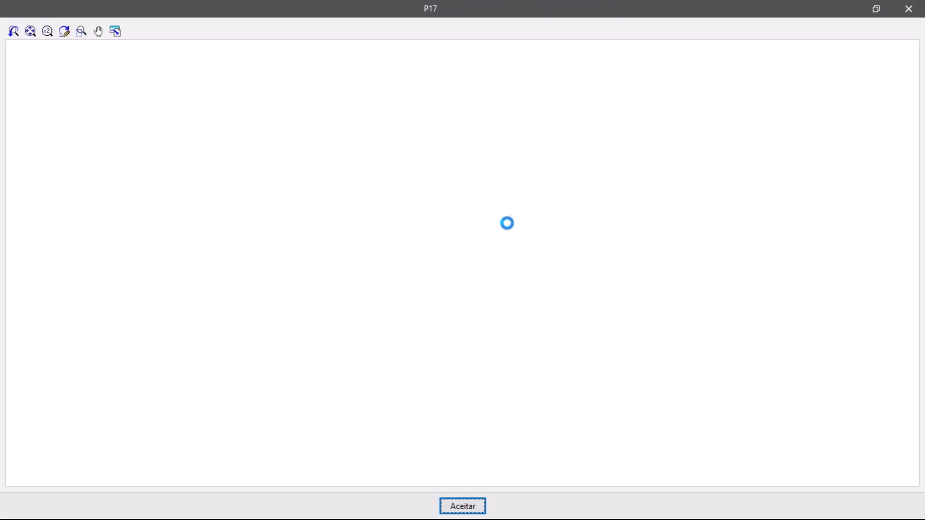
{"action": "scroll", "coordinate": [415, 73], "scroll_direction": "up", "scroll_amount": 5}
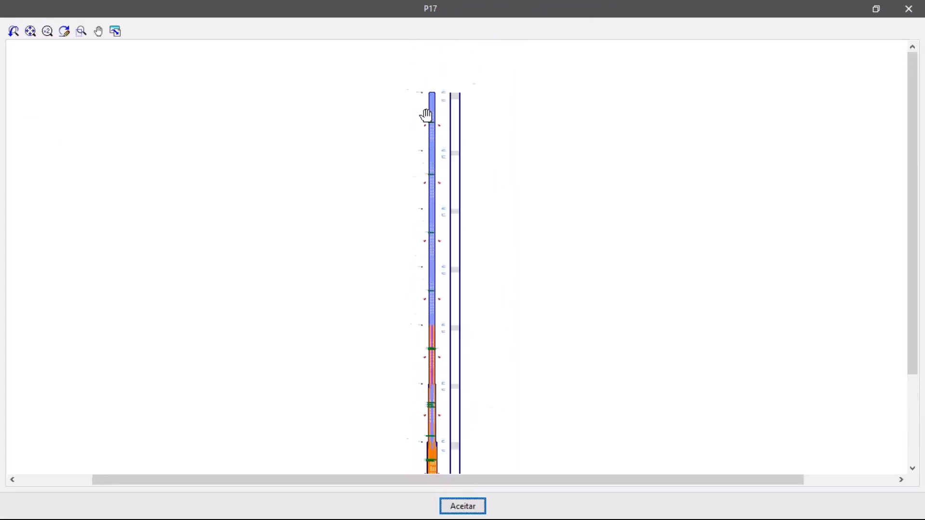
{"action": "scroll", "coordinate": [432, 97], "scroll_direction": "up", "scroll_amount": 3}
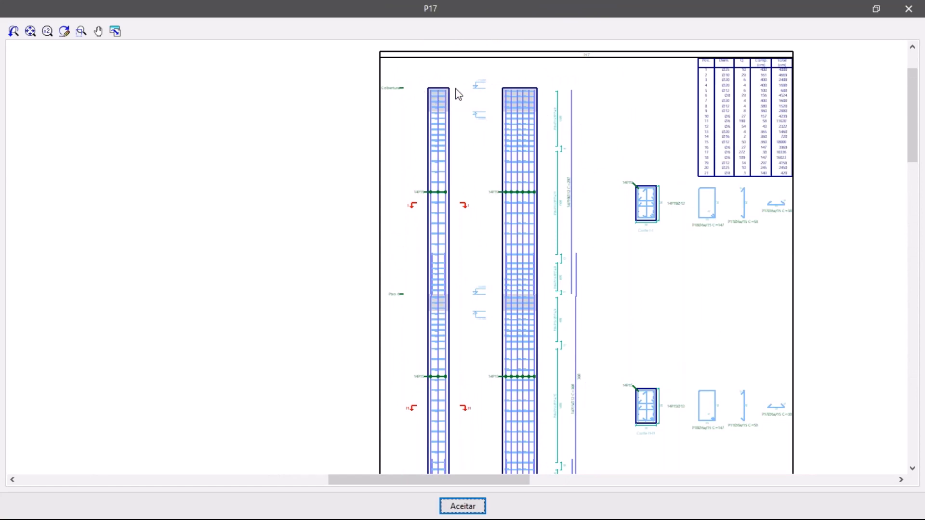
{"action": "middle_click_drag", "start_coordinate": [500, 189], "coordinate": [527, 114]}
{"action": "scroll", "coordinate": [523, 219], "scroll_direction": "up", "scroll_amount": 1}
{"action": "scroll", "coordinate": [524, 224], "scroll_direction": "up", "scroll_amount": 3}
{"action": "mouse_move", "coordinate": [526, 260]}
{"action": "middle_mouse_down"}
{"action": "mouse_move", "coordinate": [497, 143]}
{"action": "mouse_move", "coordinate": [457, 151]}
{"action": "middle_mouse_up"}
{"action": "scroll", "coordinate": [451, 176], "scroll_direction": "down", "scroll_amount": 3}
{"action": "middle_click_drag", "start_coordinate": [455, 311], "coordinate": [460, 217]}
{"action": "middle_click_drag", "start_coordinate": [483, 283], "coordinate": [505, 145]}
{"action": "scroll", "coordinate": [524, 195], "scroll_direction": "down", "scroll_amount": 2}
{"action": "mouse_move", "coordinate": [505, 285]}
{"action": "middle_mouse_down"}
{"action": "mouse_move", "coordinate": [503, 242]}
{"action": "mouse_move", "coordinate": [477, 145]}
{"action": "middle_mouse_up"}
{"action": "middle_click_drag", "start_coordinate": [513, 284], "coordinate": [510, 195]}
{"action": "scroll", "coordinate": [511, 197], "scroll_direction": "up", "scroll_amount": 1}
{"action": "left_click", "coordinate": [908, 8]}
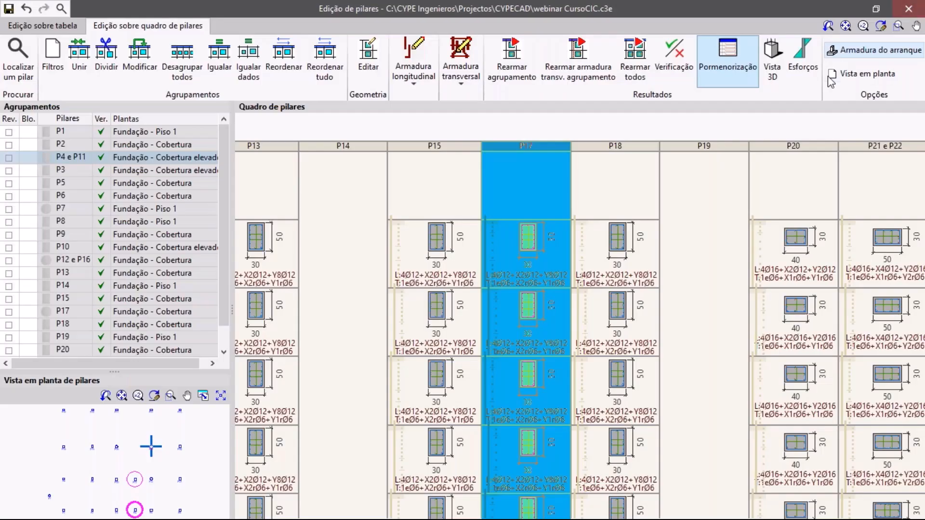
Exit the column editor, confirming the exit, and open the project's general data
{"action": "left_click", "coordinate": [908, 8]}
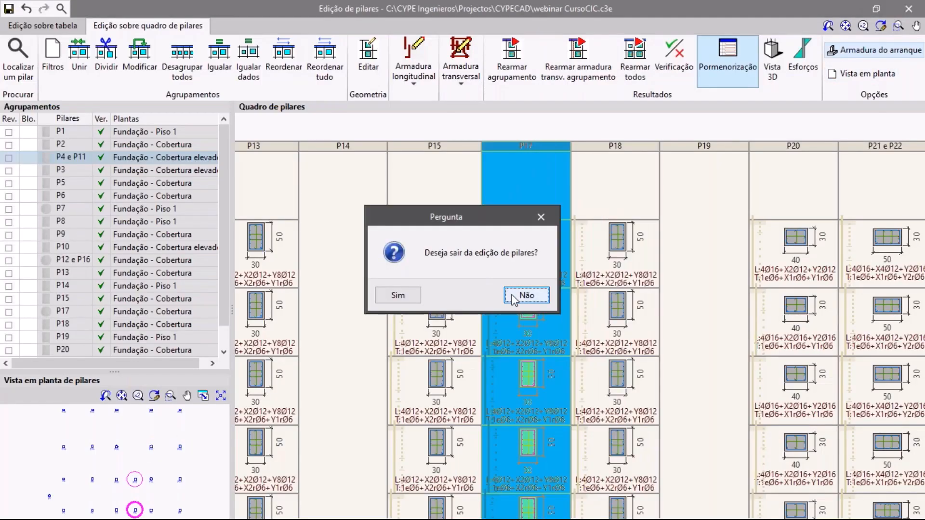
{"action": "left_click", "coordinate": [403, 296]}
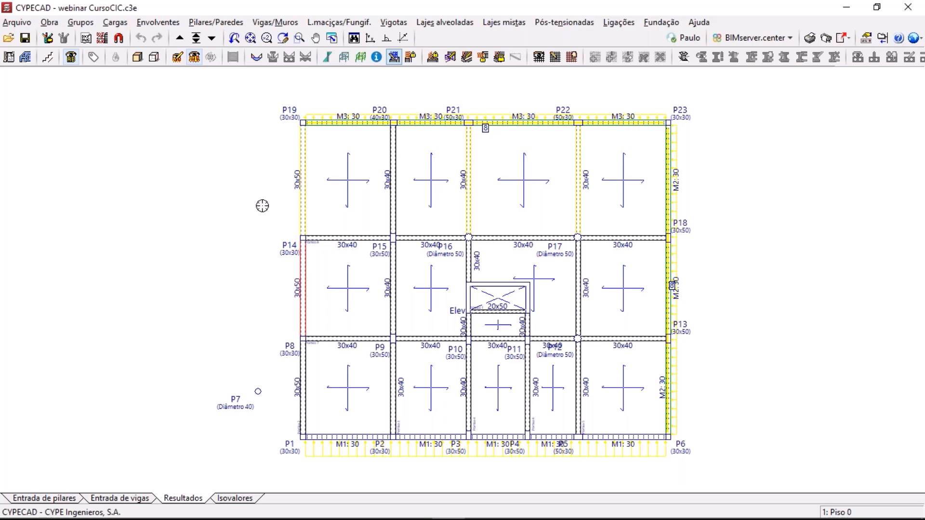
{"action": "left_click", "coordinate": [50, 23]}
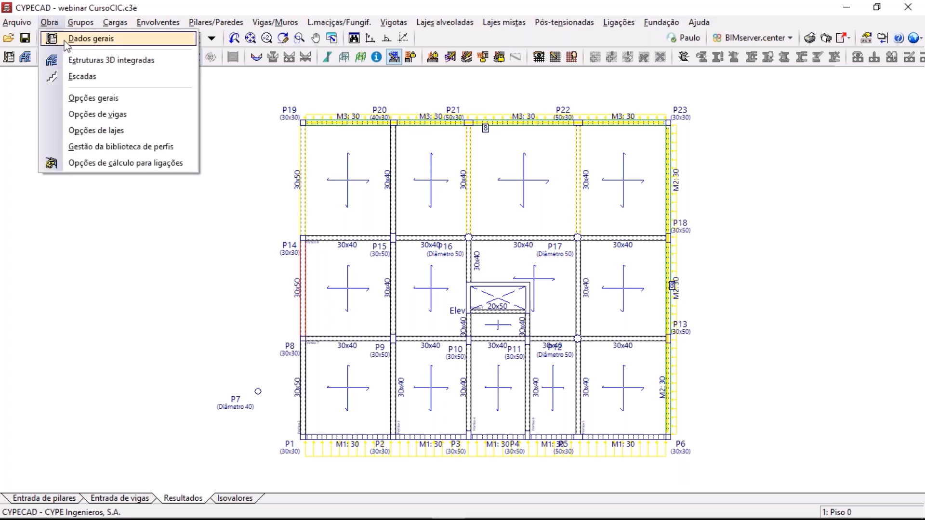
{"action": "left_click", "coordinate": [89, 38]}
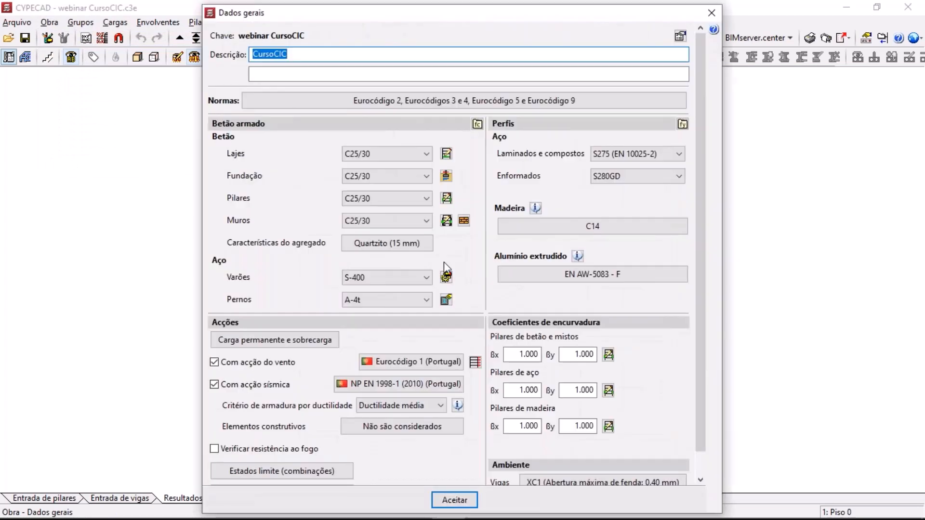
Open the beam warning and error alert assignments through the reinforcing bar steel types and beam options
{"action": "left_click", "coordinate": [445, 276]}
{"action": "left_click", "coordinate": [583, 216]}
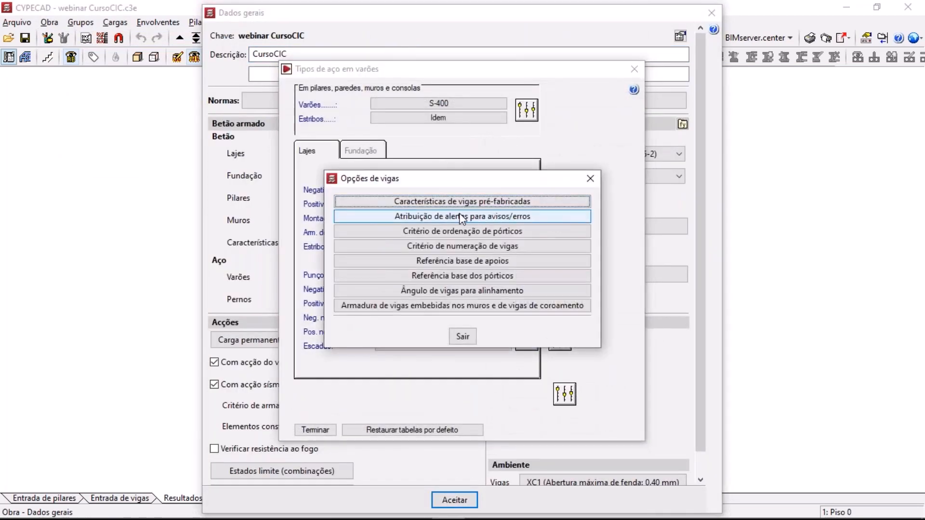
{"action": "left_click", "coordinate": [458, 216]}
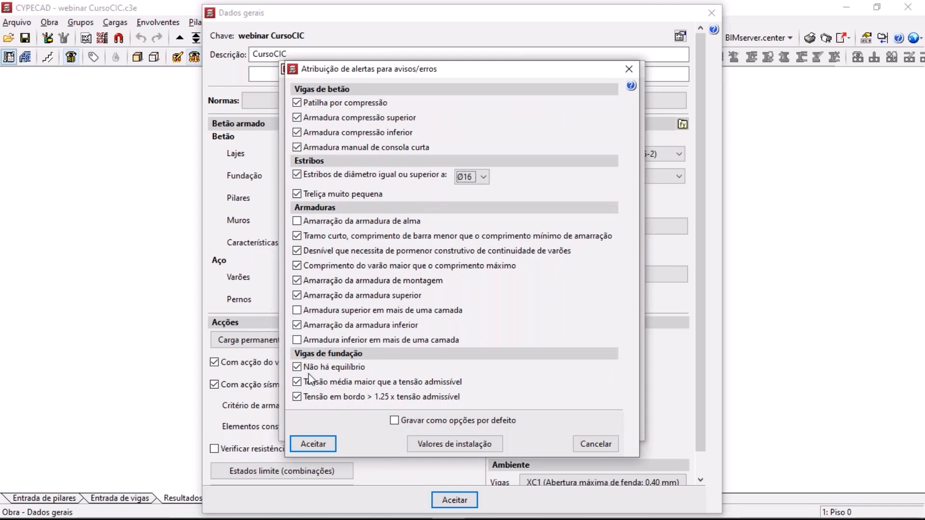
Review the beam alerts with contextual help, consulting the short-span bar anchorage length alert, and cancel without changes
{"action": "mouse_move", "coordinate": [307, 312]}
{"action": "left_click", "coordinate": [631, 85]}
{"action": "mouse_move", "coordinate": [329, 106]}
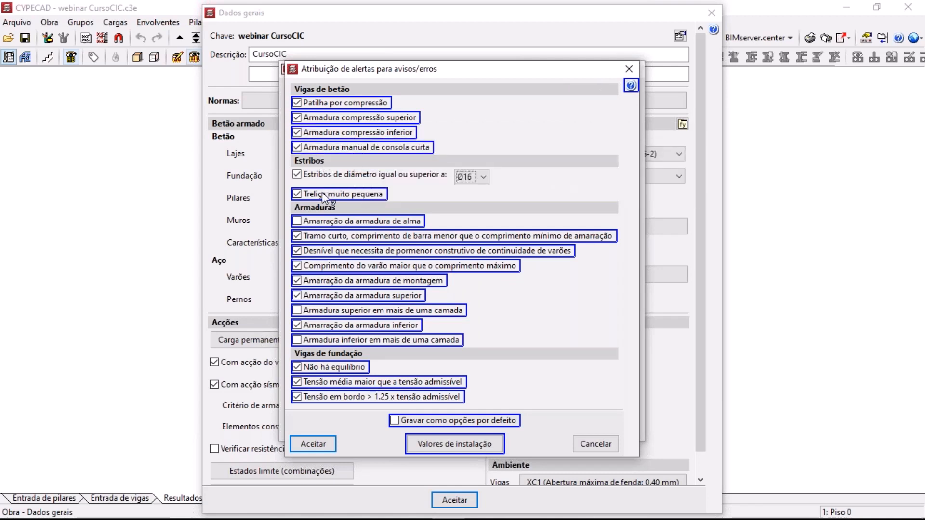
{"action": "left_click", "coordinate": [347, 234]}
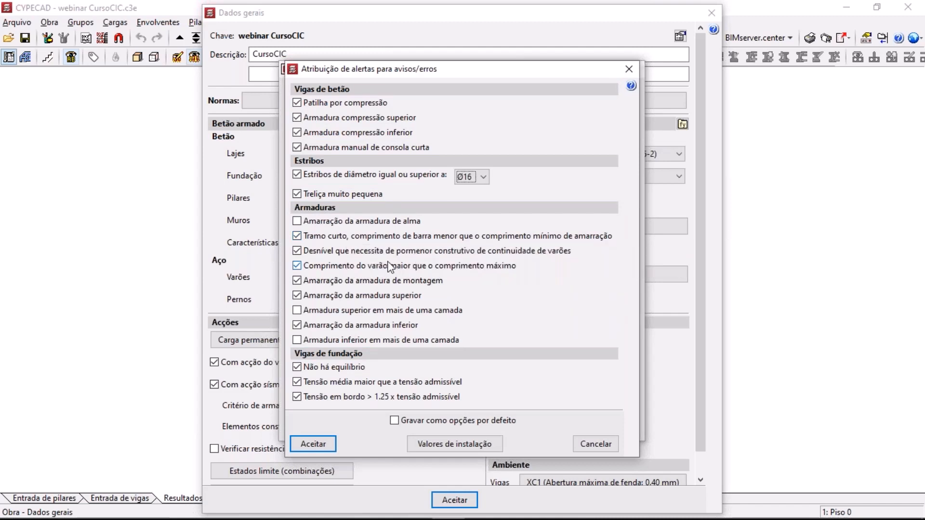
{"action": "left_click", "coordinate": [595, 444]}
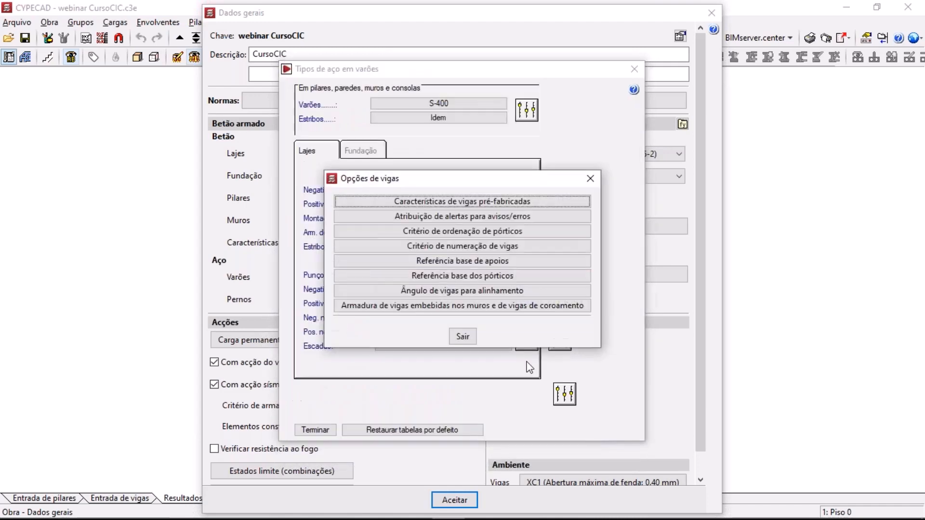
Leave the beam options and the reinforcing bar steel types, and accept the general data
{"action": "left_click", "coordinate": [461, 336]}
{"action": "left_click", "coordinate": [315, 430]}
{"action": "left_click", "coordinate": [453, 499]}
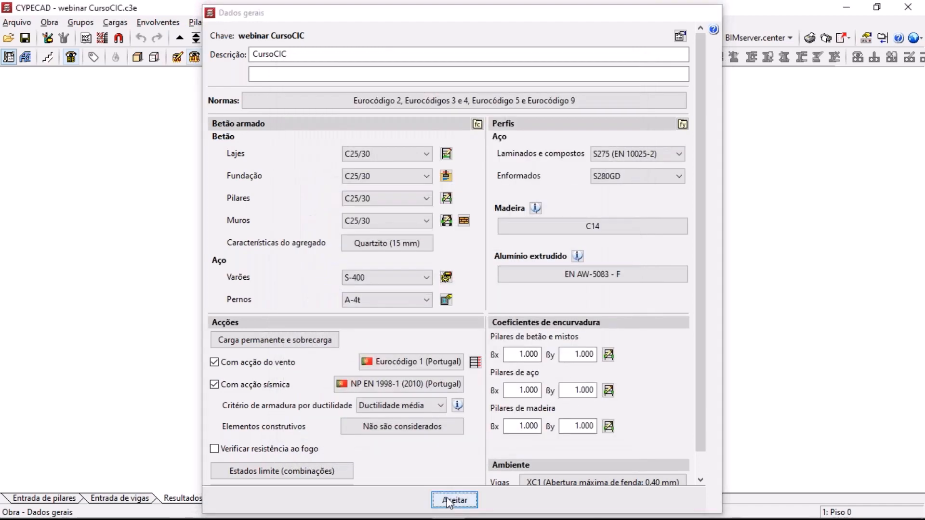
Open the beam editor for Pórtico 2 in group 1, picking its beam along the P8 to P14 side of the plan
{"action": "left_click", "coordinate": [275, 22]}
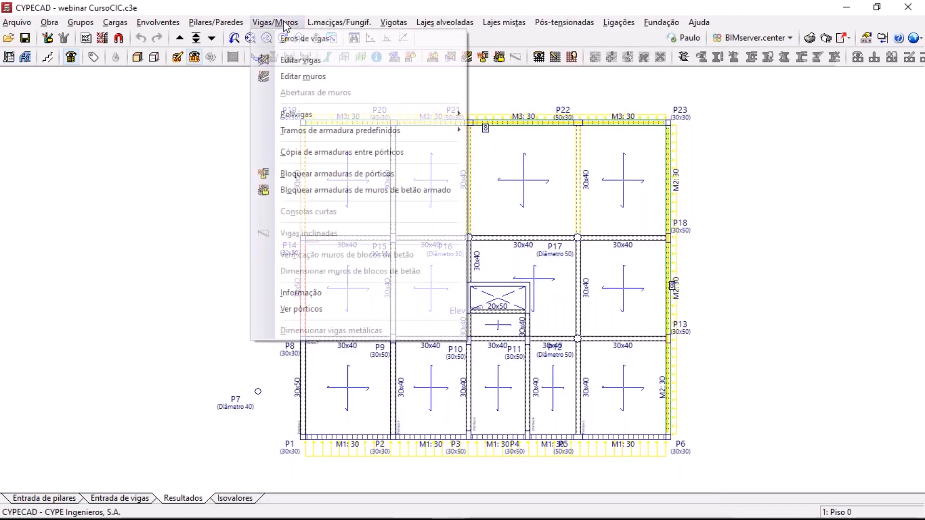
{"action": "left_click", "coordinate": [299, 59]}
{"action": "left_click", "coordinate": [303, 216]}
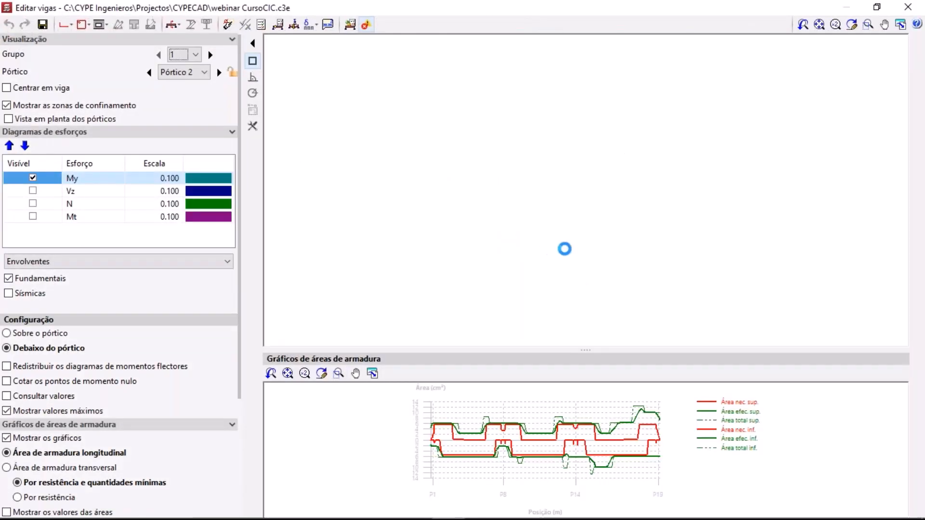
Recalculate the reinforcement of Pórtico 2 with the re-reinforce command, confirming the question
{"action": "scroll", "coordinate": [671, 227], "scroll_direction": "up", "scroll_amount": 3}
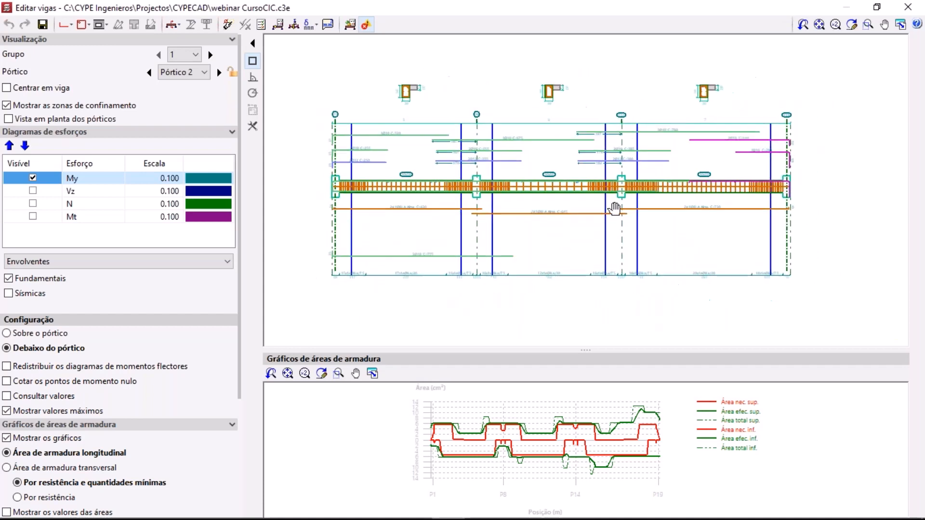
{"action": "scroll", "coordinate": [689, 186], "scroll_direction": "up", "scroll_amount": 1}
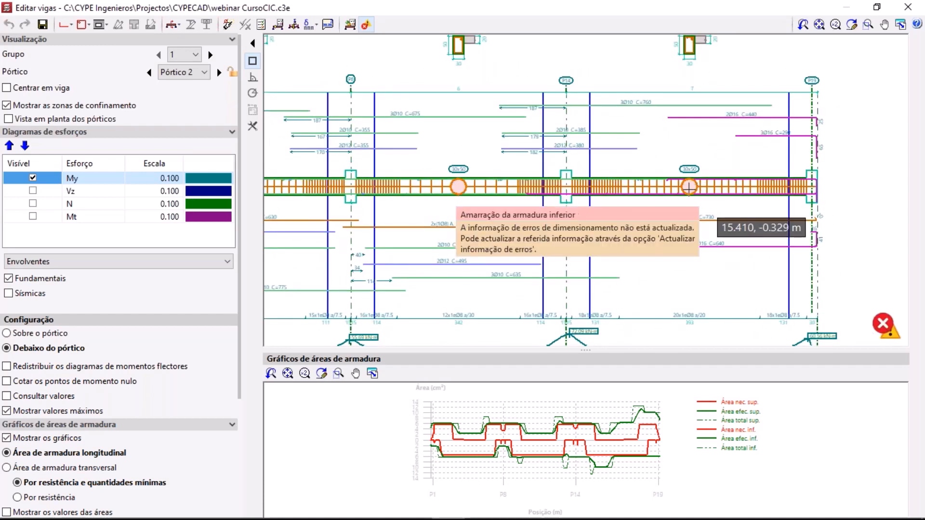
{"action": "scroll", "coordinate": [680, 185], "scroll_direction": "up", "scroll_amount": 1}
{"action": "scroll", "coordinate": [679, 188], "scroll_direction": "down", "scroll_amount": 1}
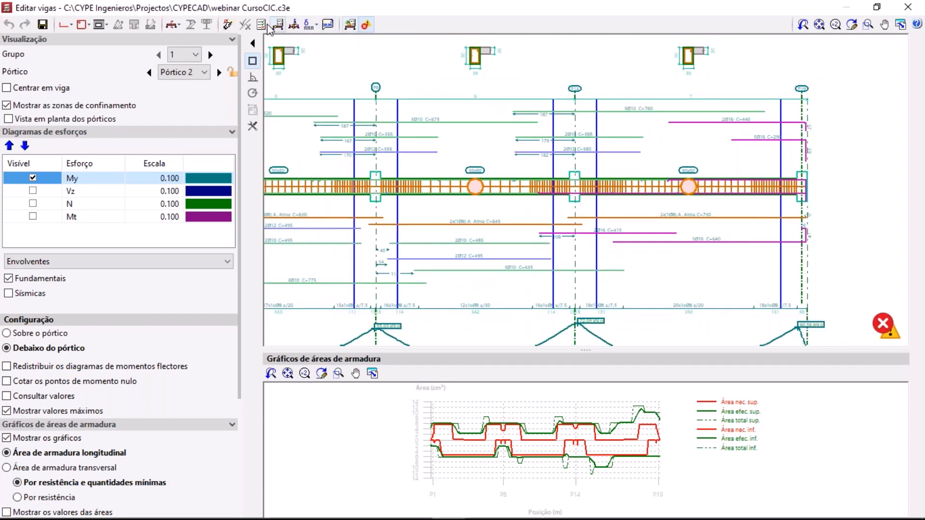
{"action": "left_click", "coordinate": [229, 25]}
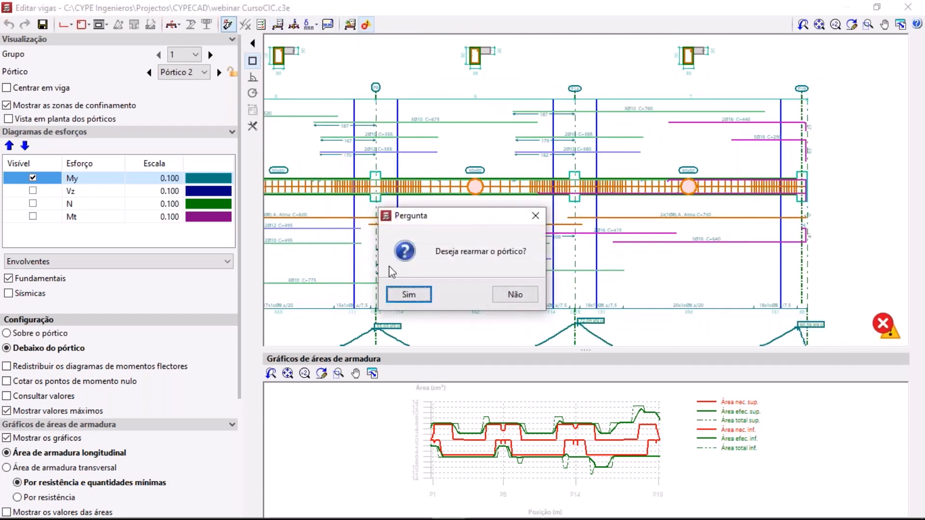
{"action": "left_click", "coordinate": [413, 297]}
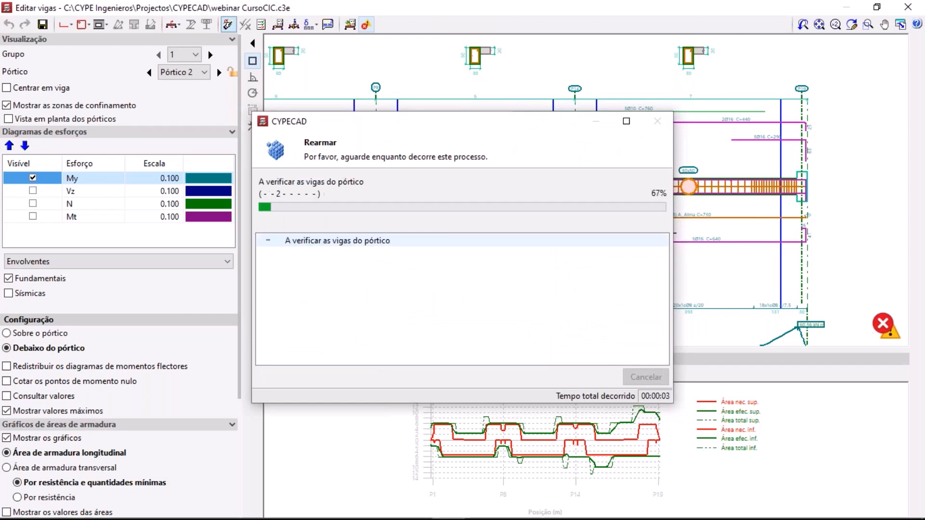
Examine the error marker and the lower bar anchorage in the span between P14 and P19
{"action": "scroll", "coordinate": [722, 170], "scroll_direction": "up", "scroll_amount": 1}
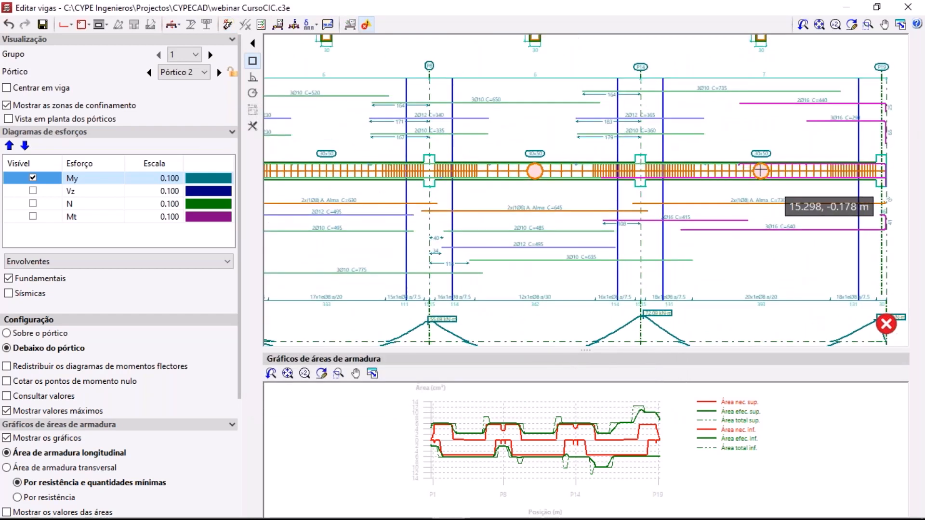
{"action": "middle_click_drag", "start_coordinate": [748, 168], "coordinate": [723, 177]}
{"action": "scroll", "coordinate": [723, 177], "scroll_direction": "up", "scroll_amount": 1}
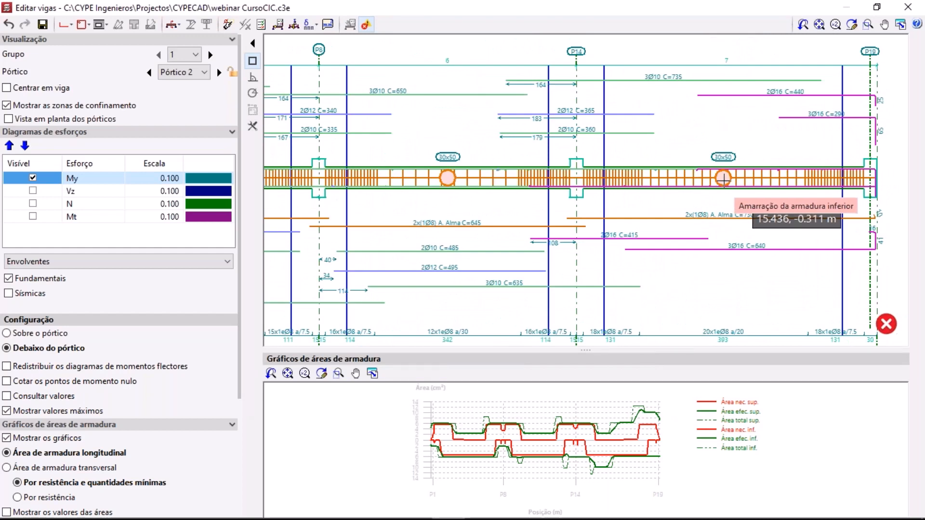
{"action": "middle_click_drag", "start_coordinate": [723, 178], "coordinate": [633, 178]}
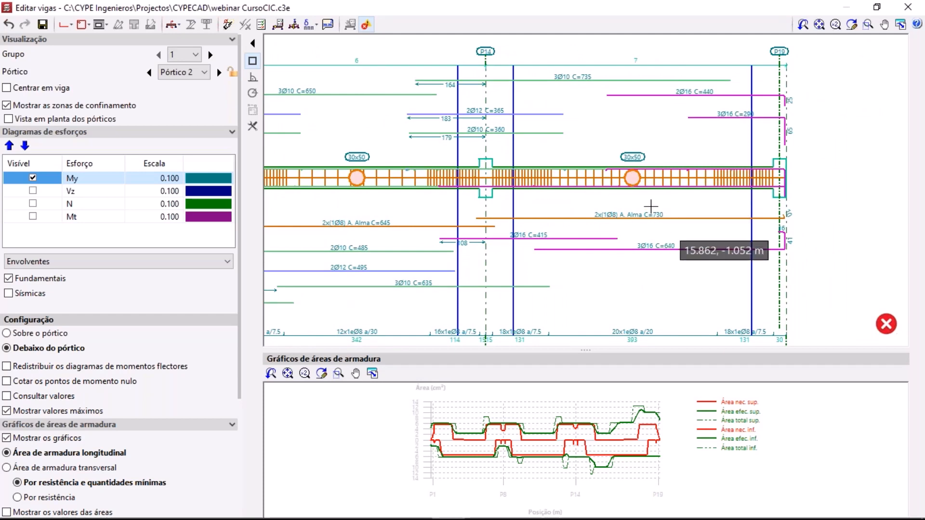
{"action": "scroll", "coordinate": [773, 246], "scroll_direction": "up", "scroll_amount": 3}
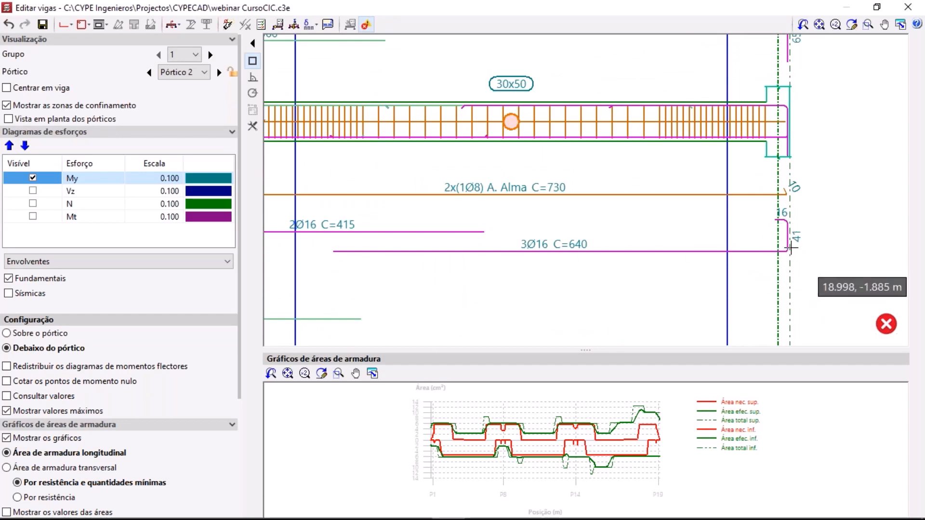
{"action": "scroll", "coordinate": [754, 215], "scroll_direction": "down", "scroll_amount": 4}
{"action": "middle_click_drag", "start_coordinate": [715, 223], "coordinate": [717, 223]}
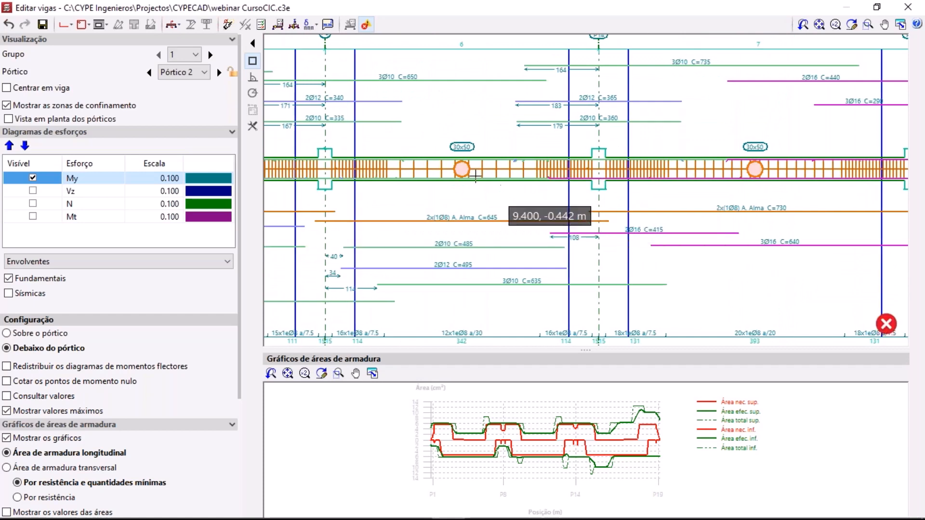
Inspect the error marker and bar arrangement in the span between P8 and P14
{"action": "mouse_move", "coordinate": [460, 169]}
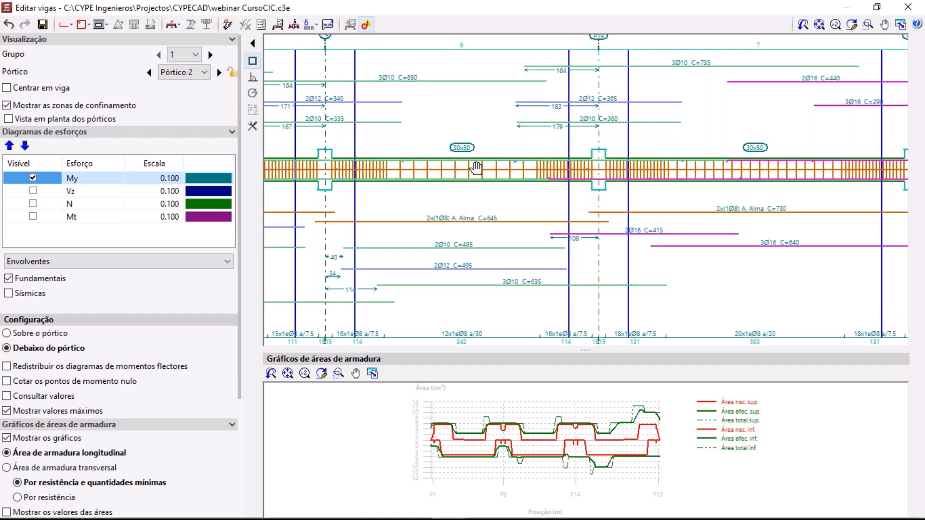
{"action": "middle_click_drag", "start_coordinate": [461, 170], "coordinate": [545, 172]}
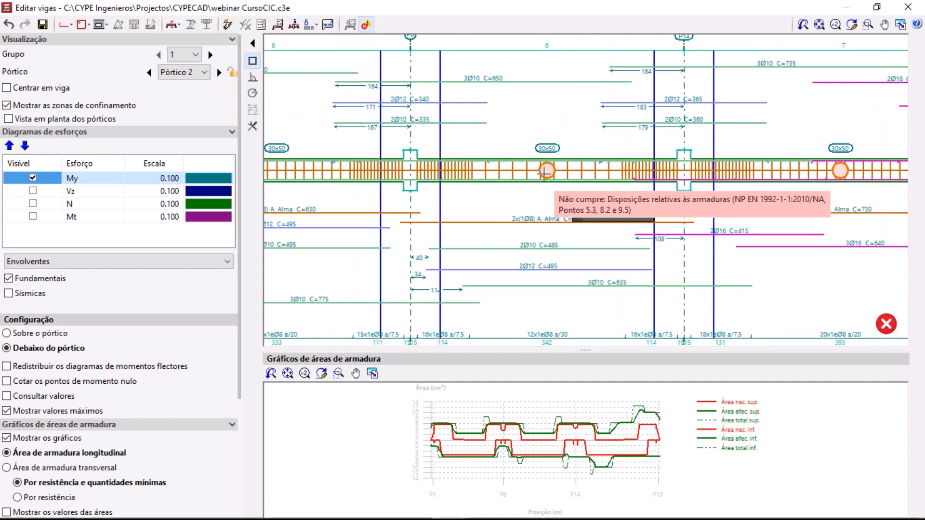
{"action": "scroll", "coordinate": [674, 89], "scroll_direction": "up", "scroll_amount": 2}
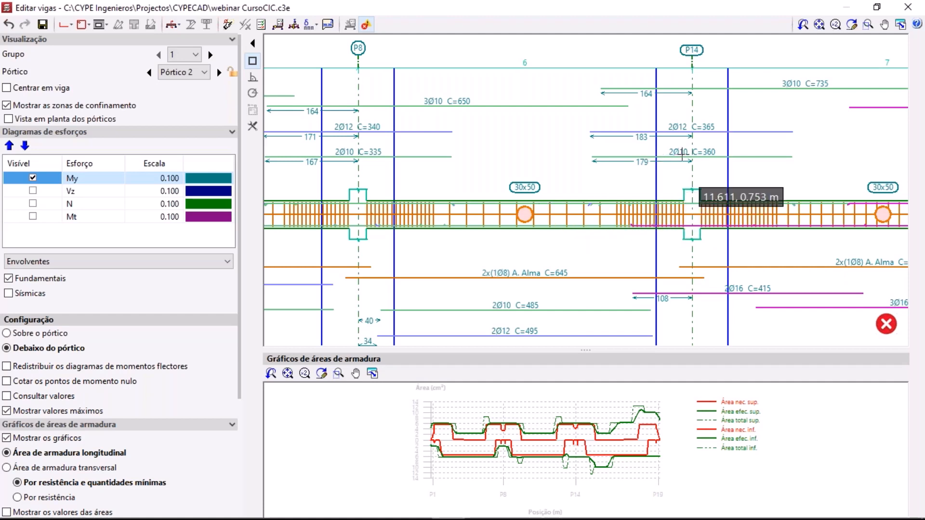
Toggle the display of the confinement zones off and back on
{"action": "left_click", "coordinate": [34, 107]}
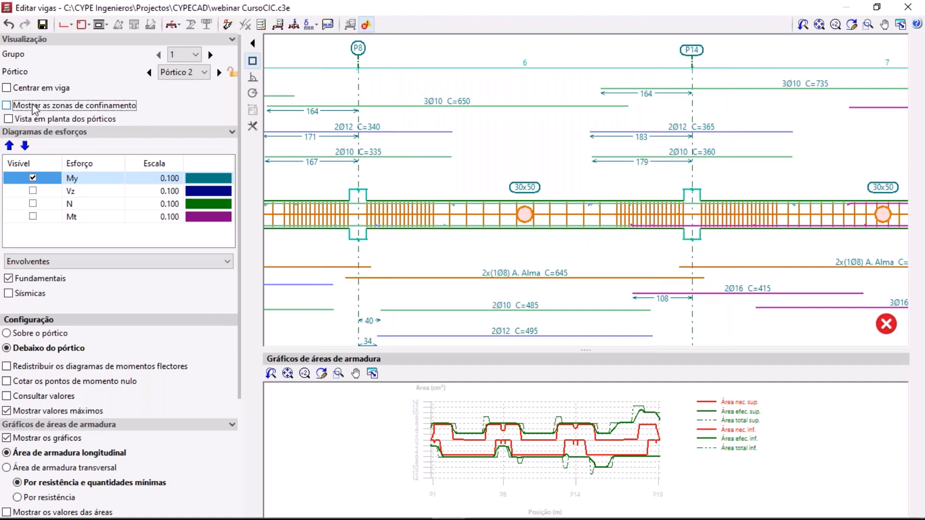
{"action": "left_click", "coordinate": [34, 107]}
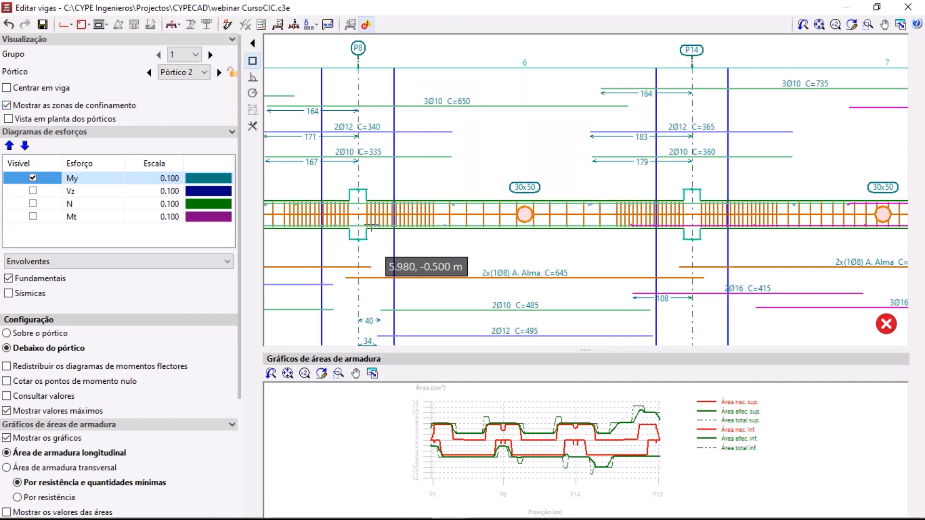
{"action": "scroll", "coordinate": [386, 227], "scroll_direction": "down", "scroll_amount": 5}
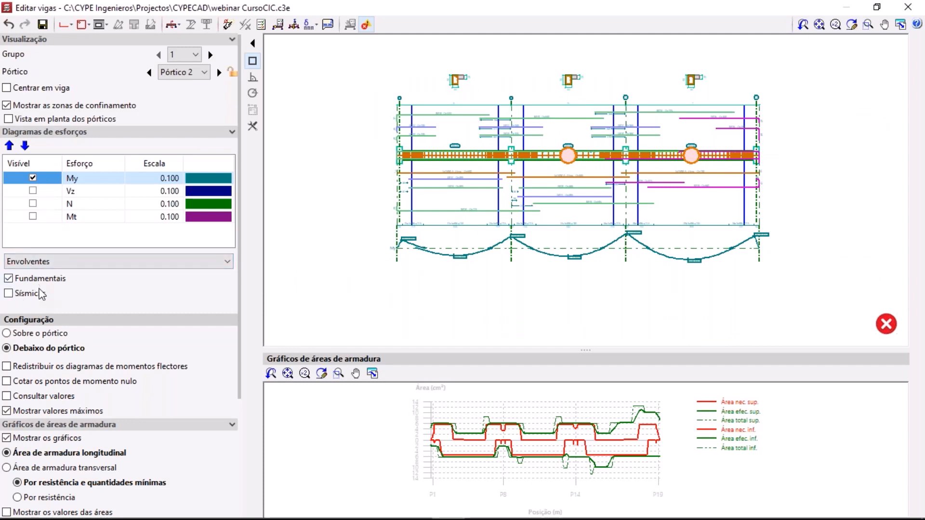
Compare the My diagram drawn over the frame with the beam reinforcement, and return it to below the frame
{"action": "left_click", "coordinate": [56, 340]}
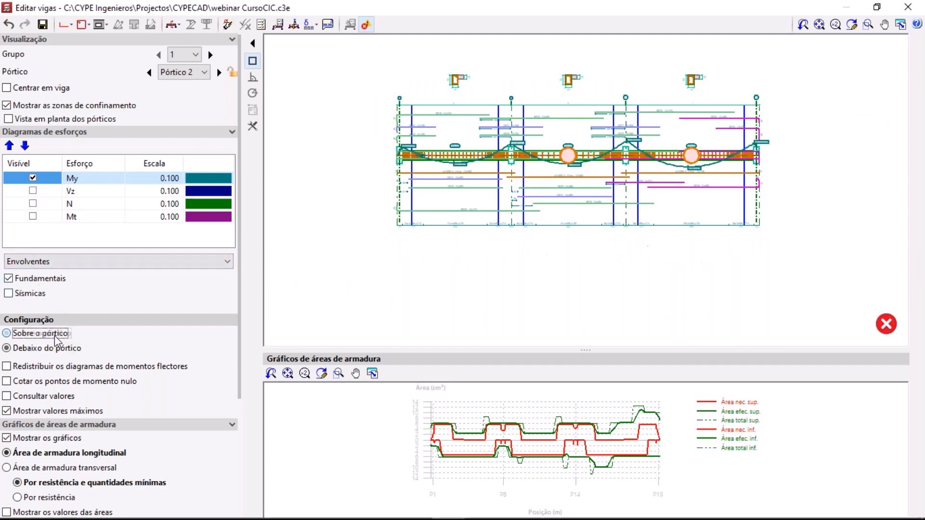
{"action": "scroll", "coordinate": [462, 163], "scroll_direction": "up", "scroll_amount": 2}
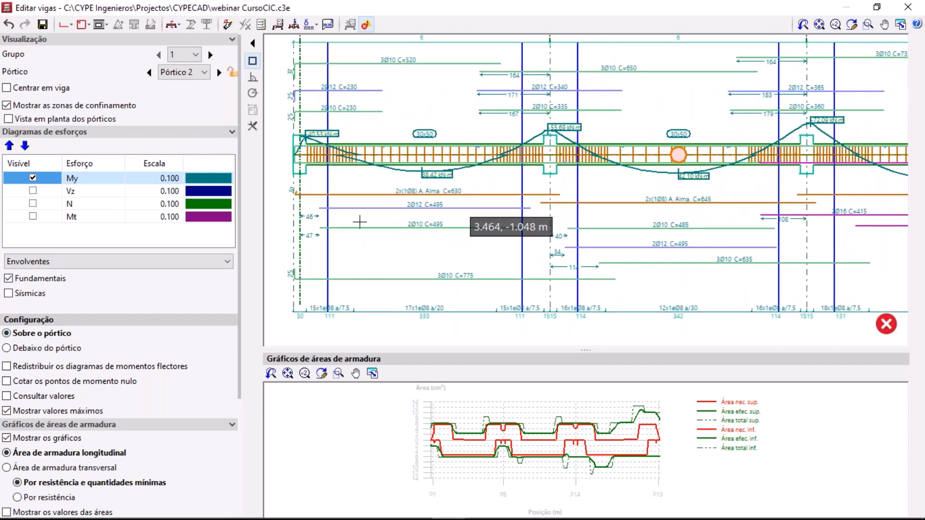
{"action": "left_click", "coordinate": [34, 347]}
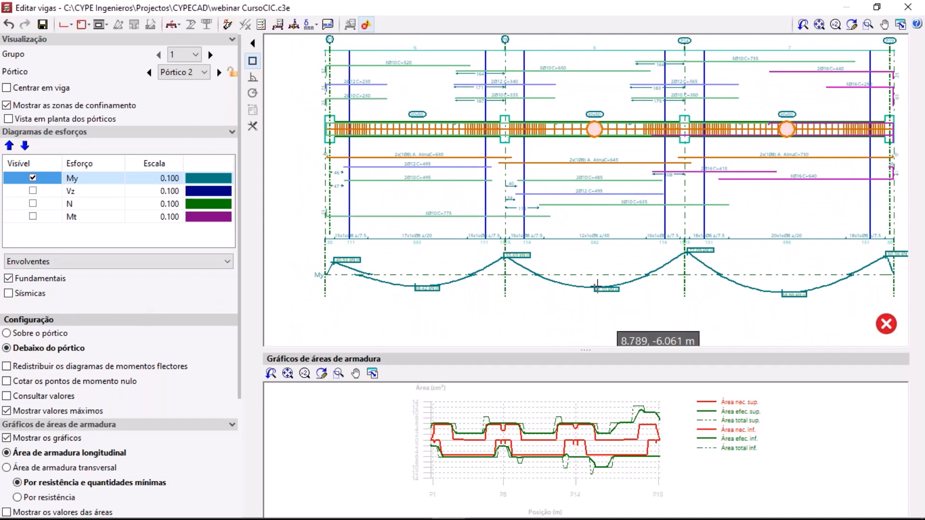
{"action": "middle_click_drag", "start_coordinate": [585, 229], "coordinate": [535, 245]}
{"action": "scroll", "coordinate": [535, 244], "scroll_direction": "down", "scroll_amount": 2}
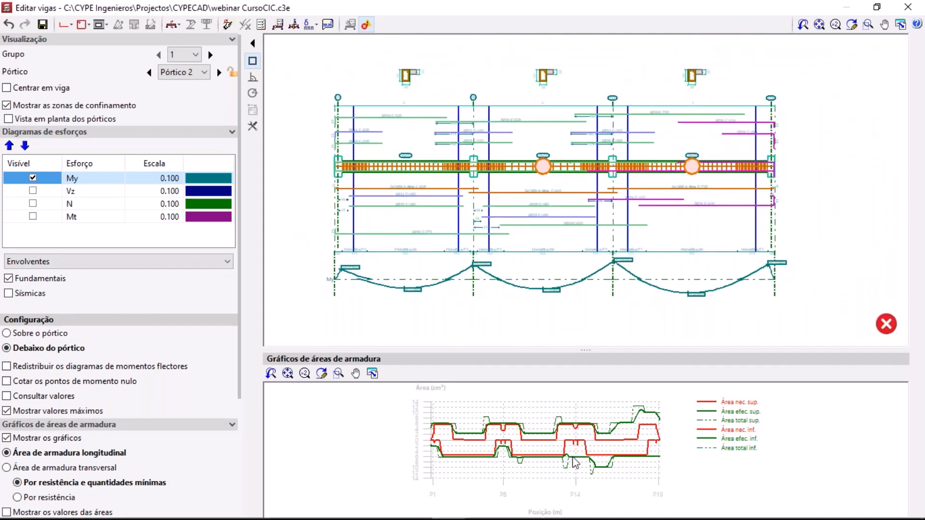
Examine the required, effective and total longitudinal reinforcement area curves along Pórtico 2
{"action": "scroll", "coordinate": [574, 462], "scroll_direction": "up", "scroll_amount": 2}
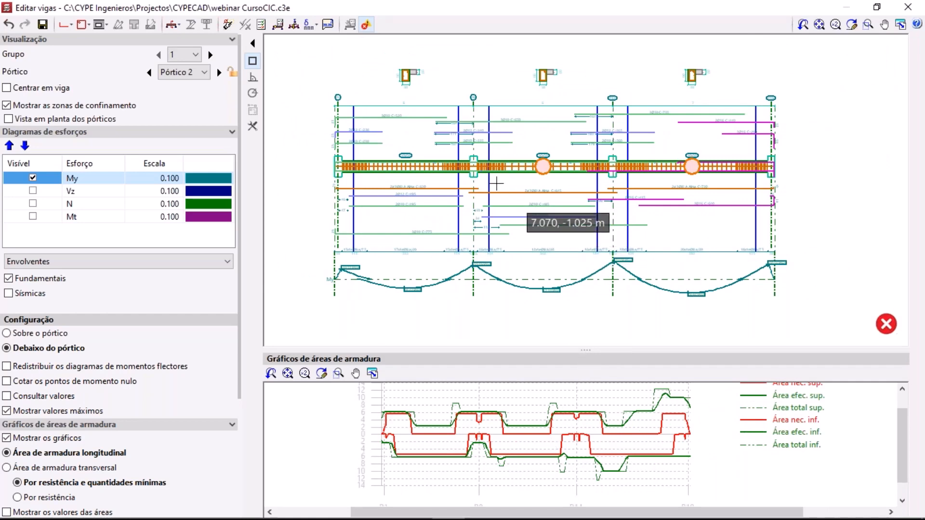
{"action": "scroll", "coordinate": [533, 433], "scroll_direction": "up", "scroll_amount": 3}
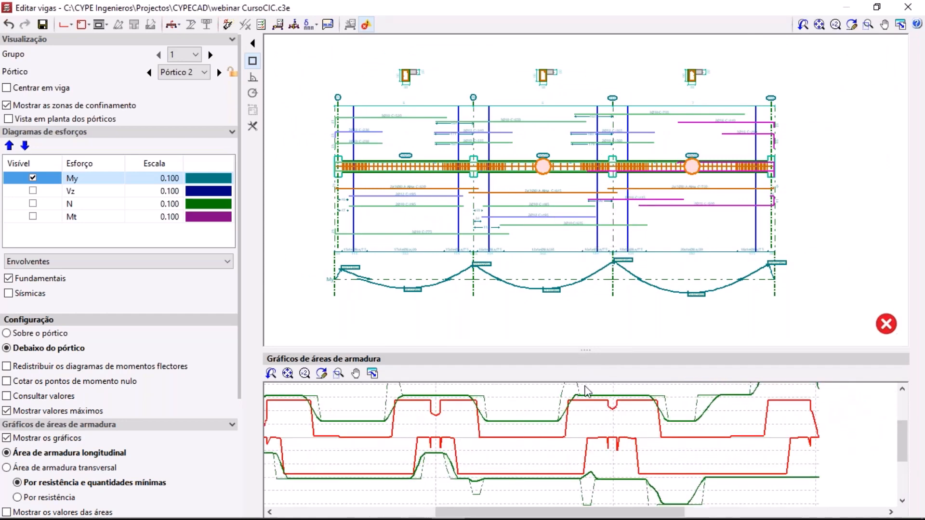
{"action": "scroll", "coordinate": [489, 399], "scroll_direction": "down", "scroll_amount": 3}
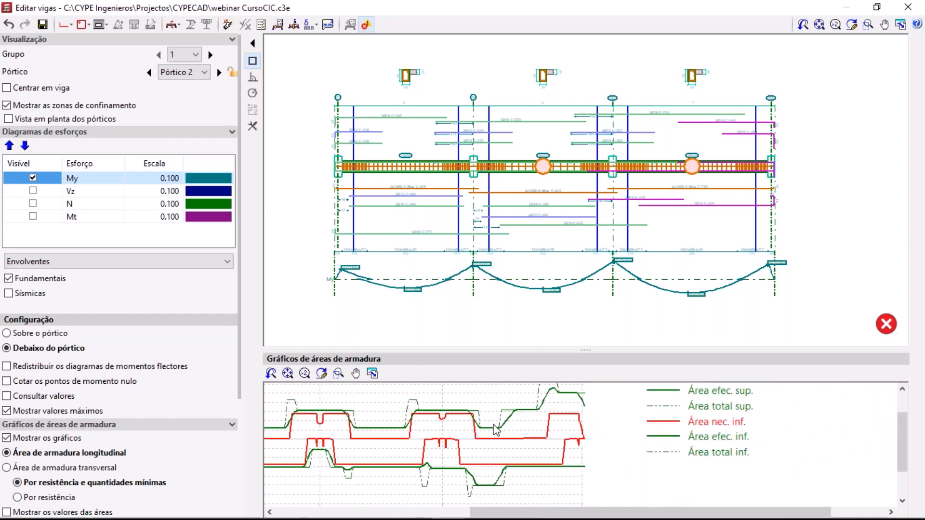
{"action": "scroll", "coordinate": [429, 415], "scroll_direction": "down", "scroll_amount": 2}
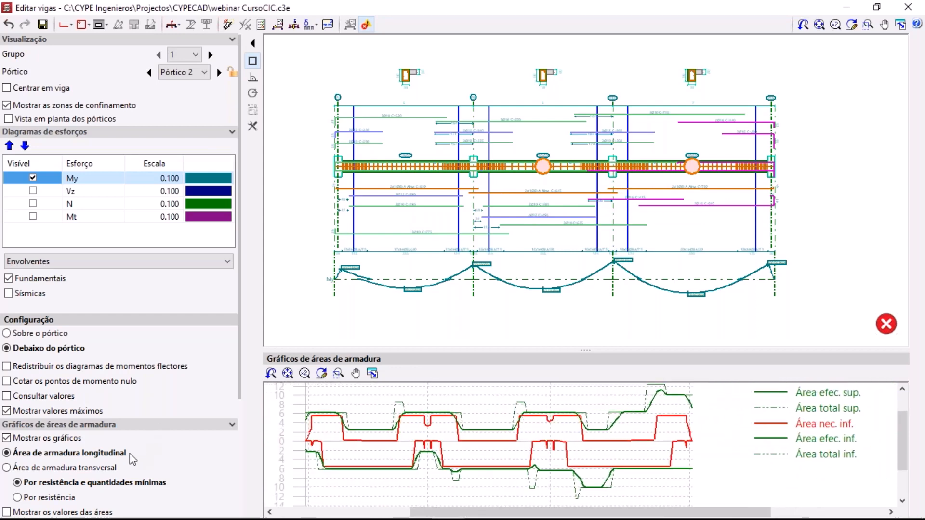
Compare the longitudinal area graph by resistance only, and return it to resistance and minimum quantities
{"action": "left_click", "coordinate": [53, 497]}
{"action": "scroll", "coordinate": [180, 423], "scroll_direction": "down", "scroll_amount": 3}
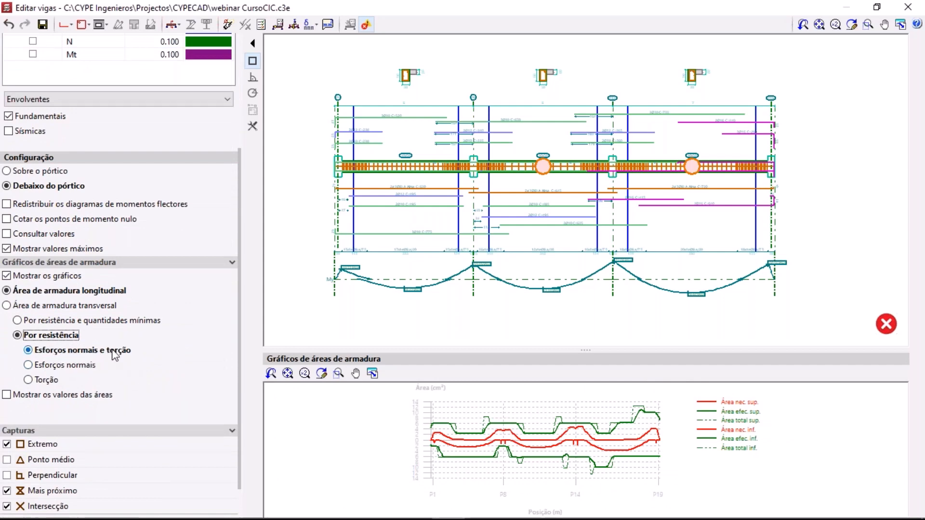
{"action": "scroll", "coordinate": [602, 457], "scroll_direction": "up", "scroll_amount": 2}
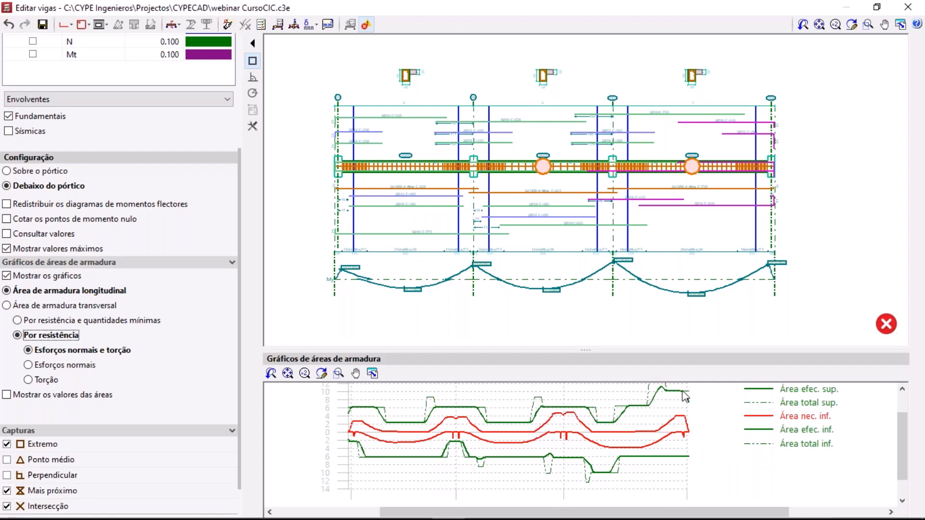
{"action": "left_click", "coordinate": [102, 321]}
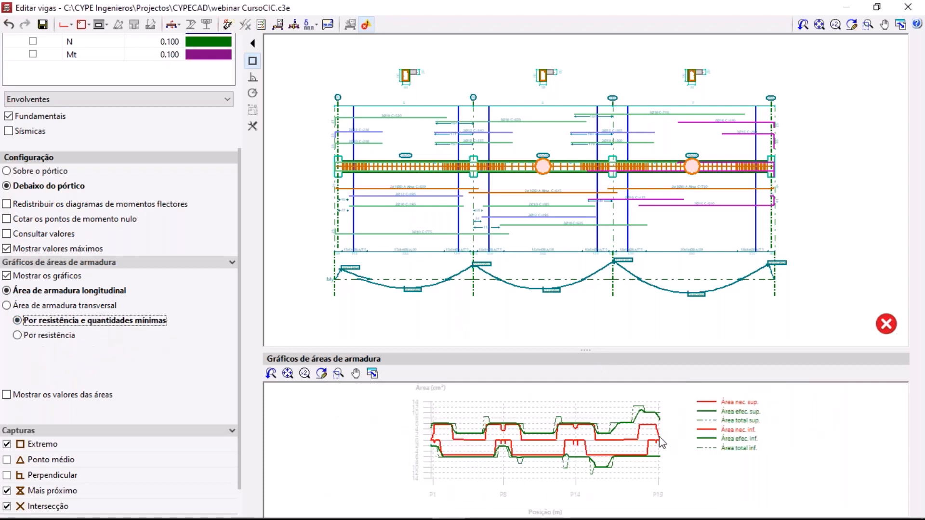
{"action": "scroll", "coordinate": [664, 442], "scroll_direction": "up", "scroll_amount": 2}
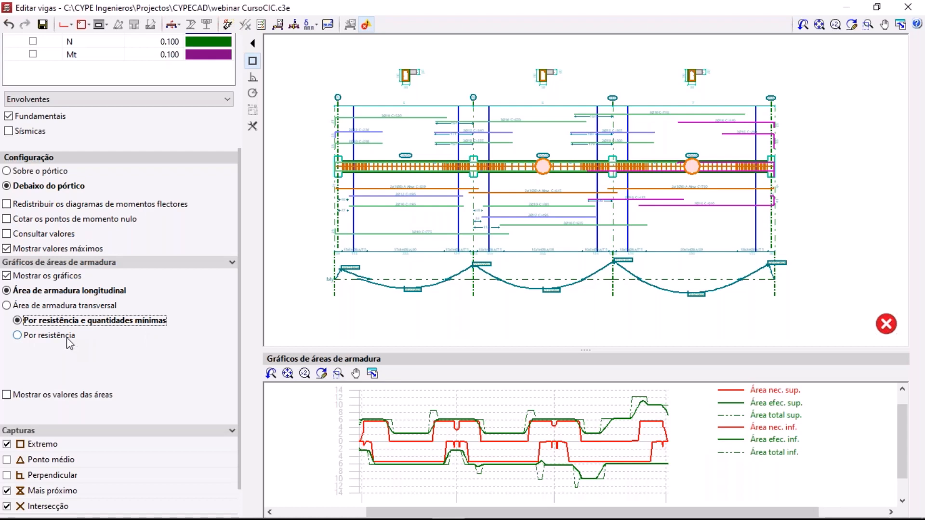
Display the longitudinal reinforcement tools as a floating list with command names, clear of the frame drawing
{"action": "scroll", "coordinate": [624, 202], "scroll_direction": "up", "scroll_amount": 4}
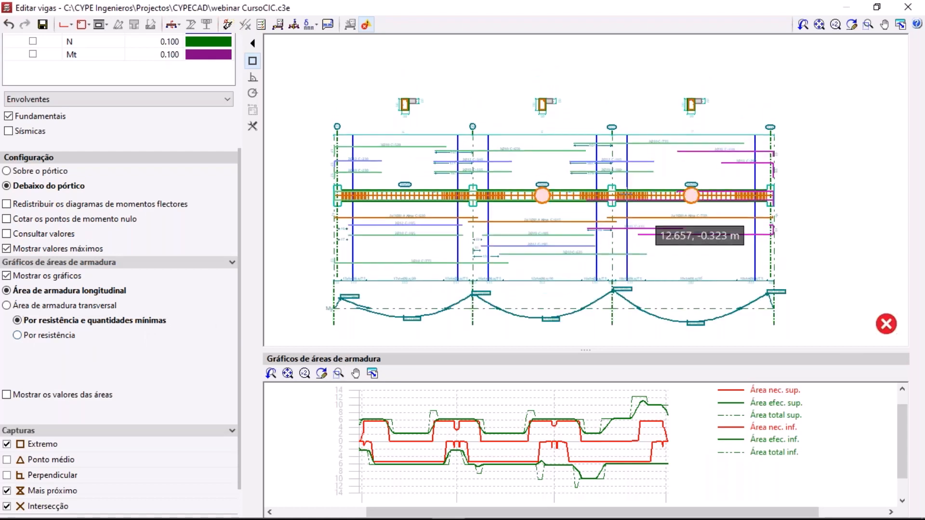
{"action": "scroll", "coordinate": [620, 185], "scroll_direction": "up", "scroll_amount": 3}
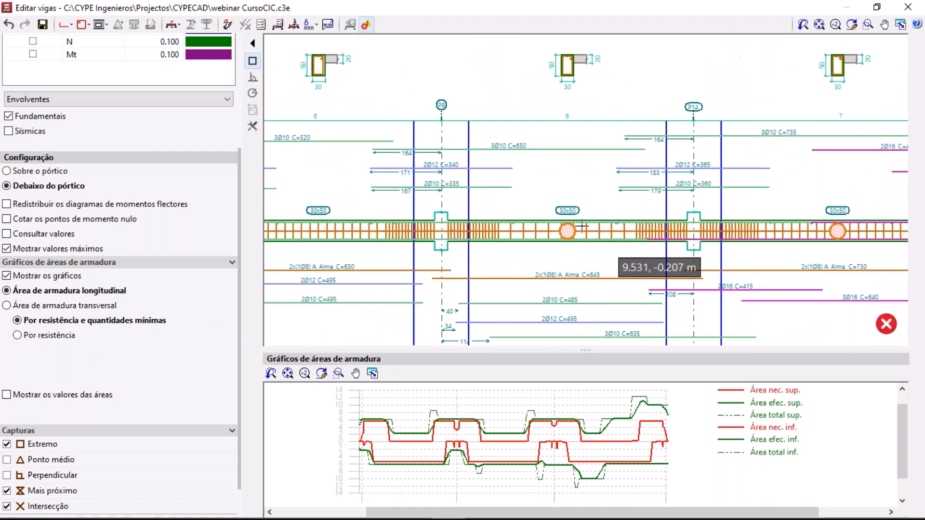
{"action": "mouse_move", "coordinate": [574, 236]}
{"action": "middle_click_drag", "start_coordinate": [584, 268], "coordinate": [578, 252]}
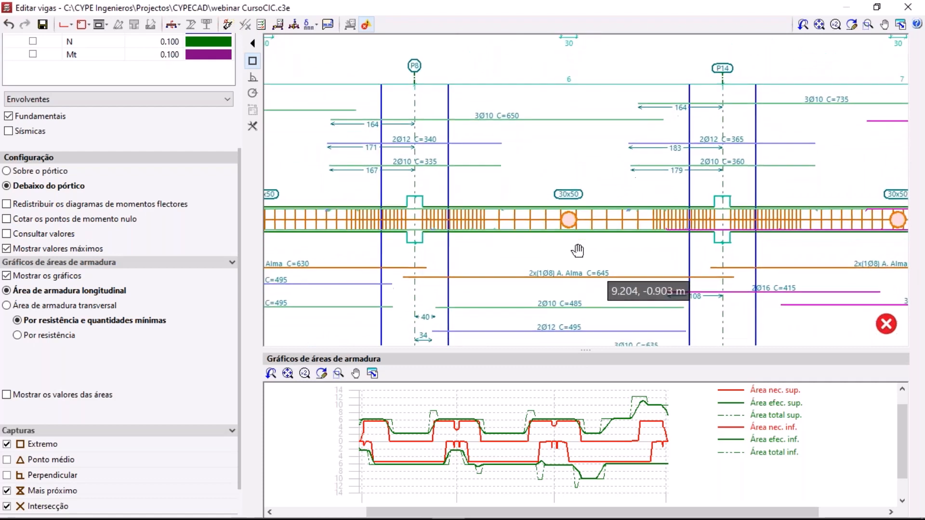
{"action": "left_click", "coordinate": [63, 25]}
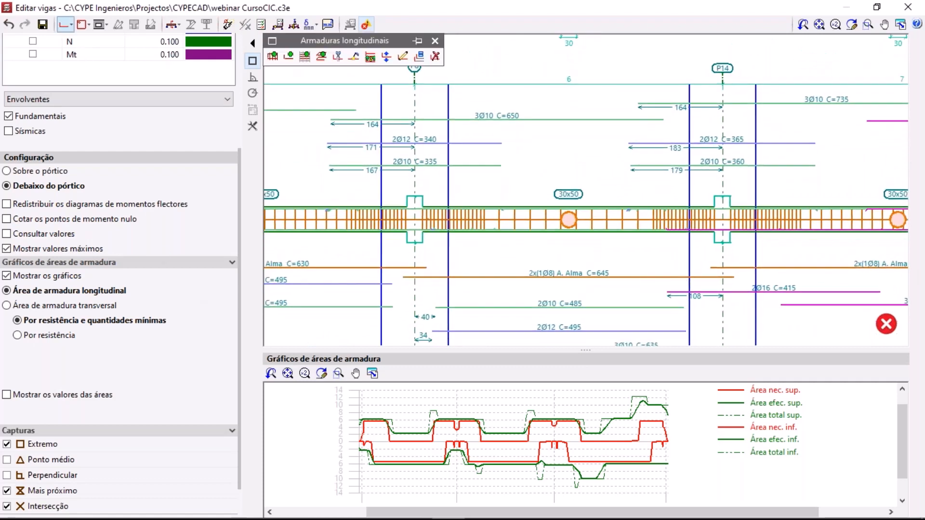
{"action": "mouse_move", "coordinate": [301, 44]}
{"action": "left_mouse_down"}
{"action": "mouse_move", "coordinate": [115, 135]}
{"action": "mouse_move", "coordinate": [81, 138]}
{"action": "mouse_move", "coordinate": [106, 106]}
{"action": "left_mouse_up"}
{"action": "left_click", "coordinate": [53, 136]}
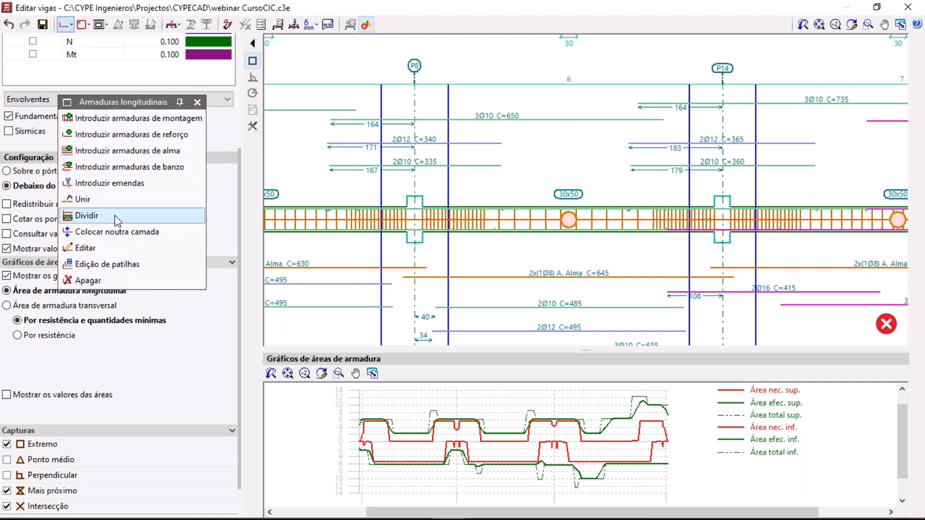
Delete the upper 2Ø10 reinforcement bars over columns P8 and P14
{"action": "left_click", "coordinate": [92, 281]}
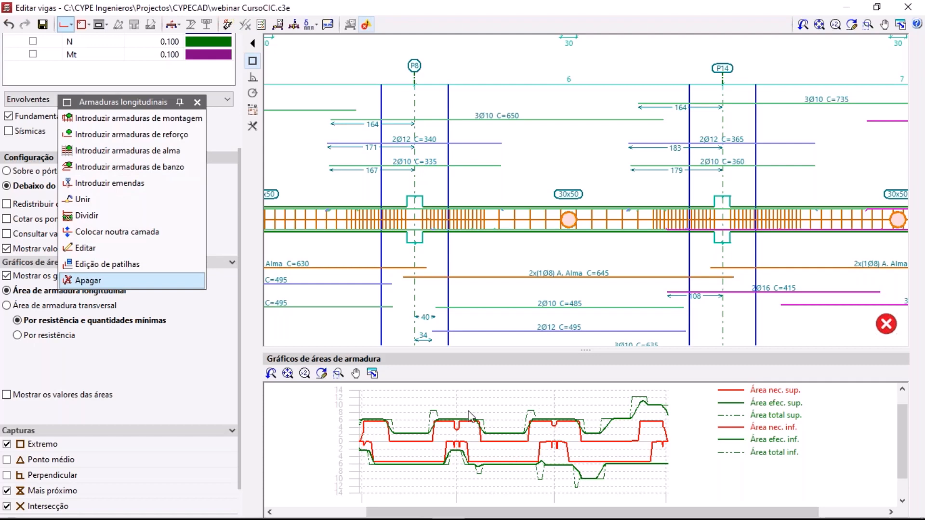
{"action": "left_click", "coordinate": [395, 166]}
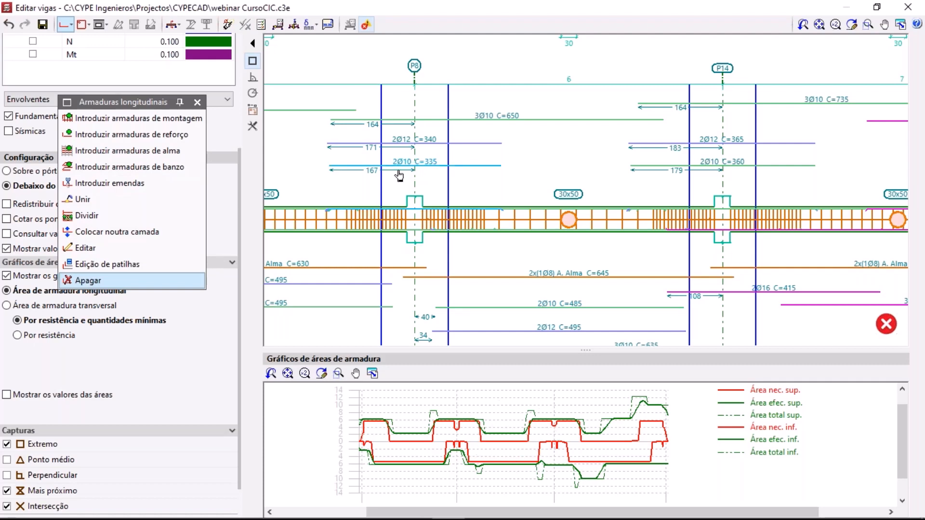
{"action": "left_click", "coordinate": [711, 177]}
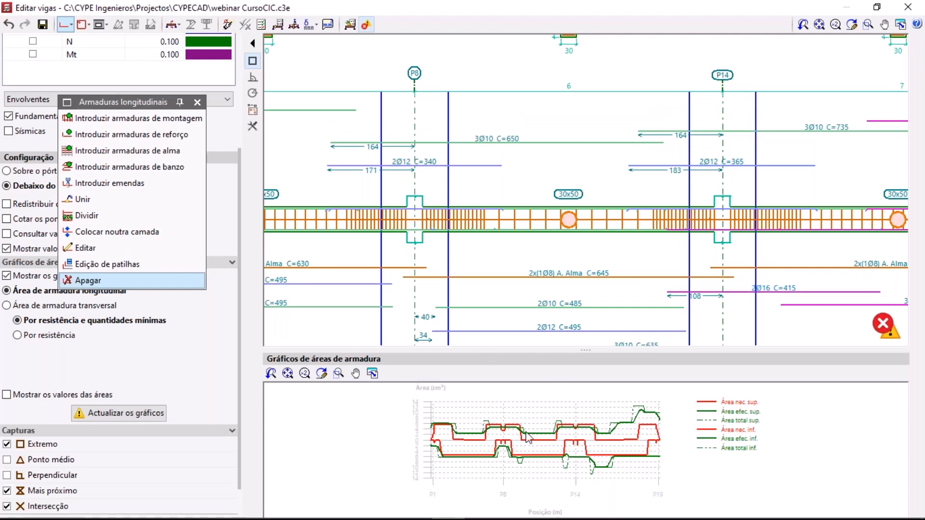
Change the diameter of the upper 2Ø12 reinforcement bars over column P8 to Ø16
{"action": "left_click", "coordinate": [85, 248]}
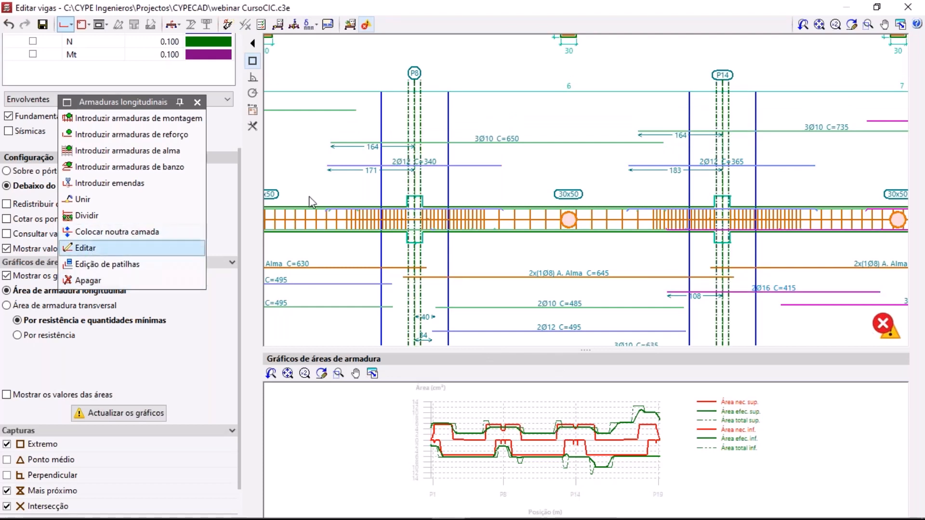
{"action": "left_click", "coordinate": [405, 167]}
{"action": "left_click", "coordinate": [450, 261]}
{"action": "left_click", "coordinate": [450, 318]}
{"action": "left_click", "coordinate": [423, 296]}
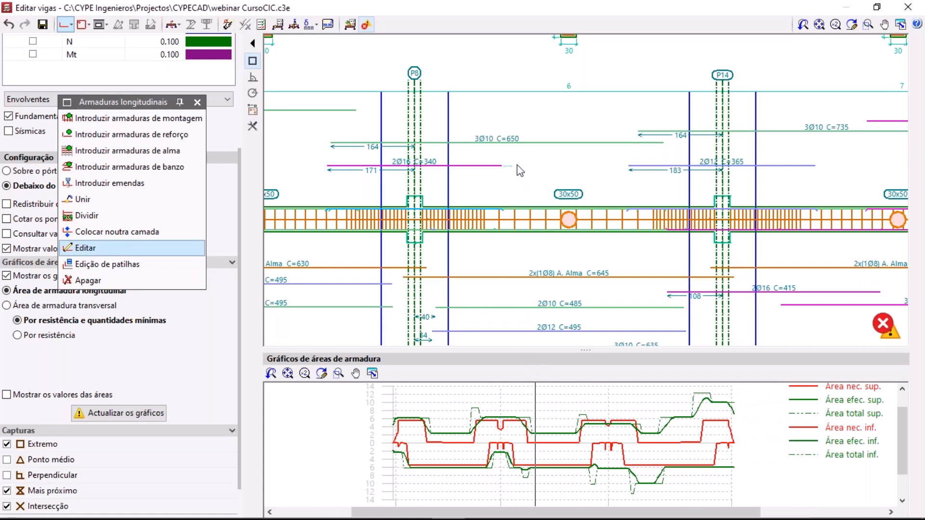
Extend both ends of the upper 2Ø16 bars over column P8 to a total length of 440 cm
{"action": "scroll", "coordinate": [512, 164], "scroll_direction": "up", "scroll_amount": 3}
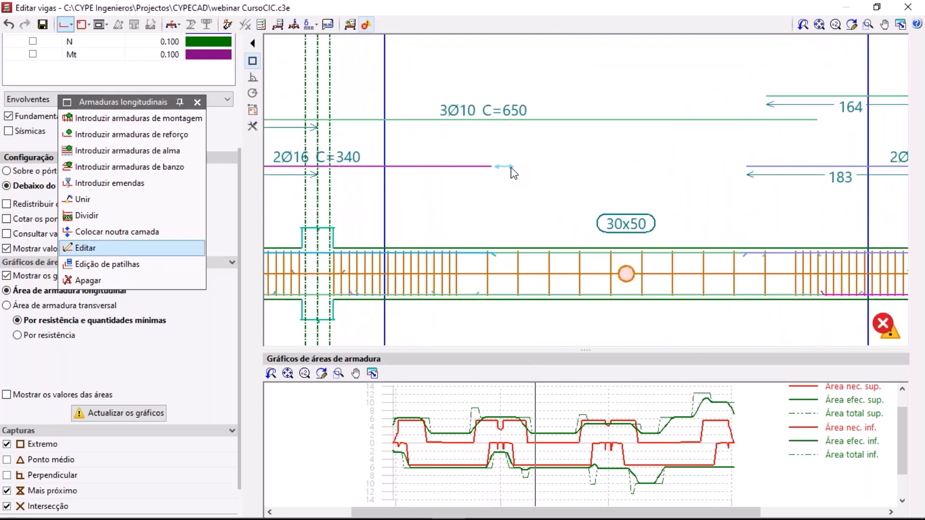
{"action": "scroll", "coordinate": [538, 428], "scroll_direction": "up", "scroll_amount": 3}
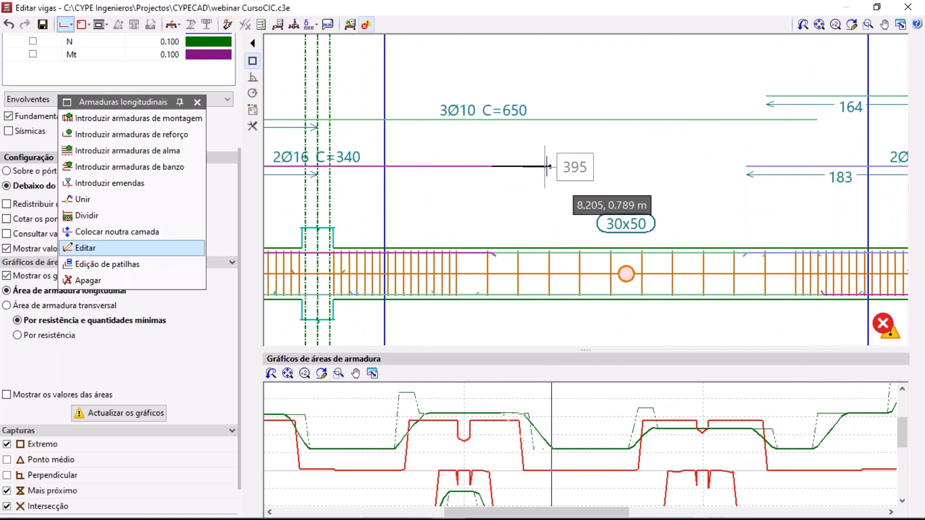
{"action": "left_click", "coordinate": [546, 166]}
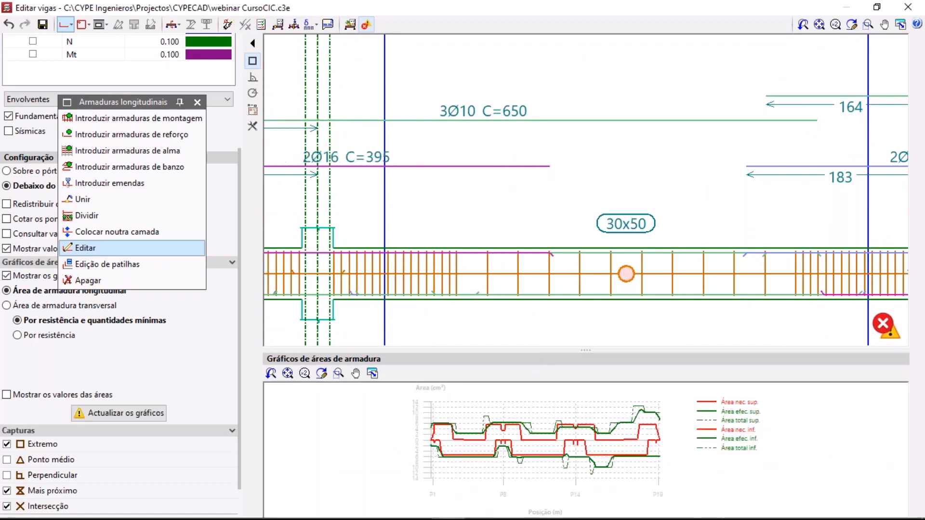
{"action": "middle_click_drag", "start_coordinate": [358, 181], "coordinate": [556, 177]}
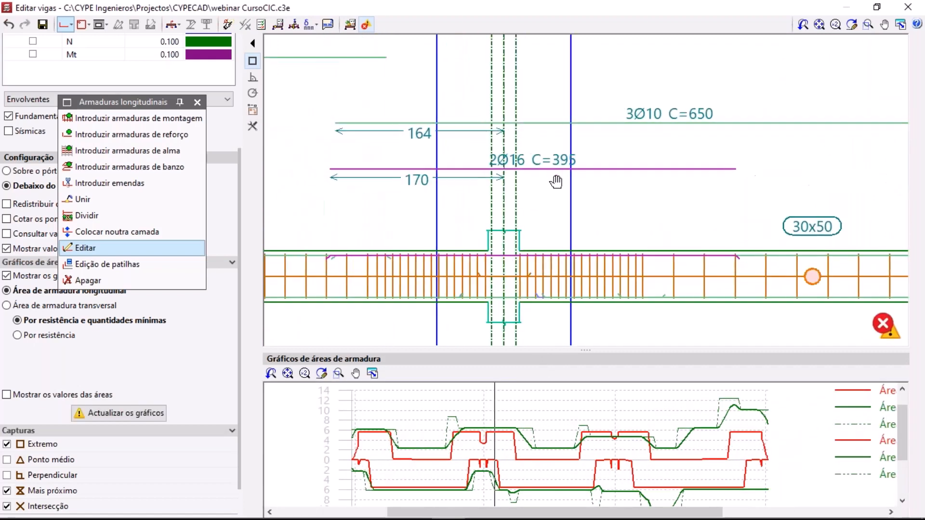
{"action": "left_click", "coordinate": [285, 168]}
Change the diameter of the upper 2Ø12 reinforcement bars over column P14 to Ø16
{"action": "mouse_move", "coordinate": [617, 225]}
{"action": "middle_mouse_down"}
{"action": "mouse_move", "coordinate": [442, 250]}
{"action": "mouse_move", "coordinate": [458, 239]}
{"action": "middle_mouse_up"}
{"action": "middle_click_drag", "start_coordinate": [633, 246], "coordinate": [572, 249]}
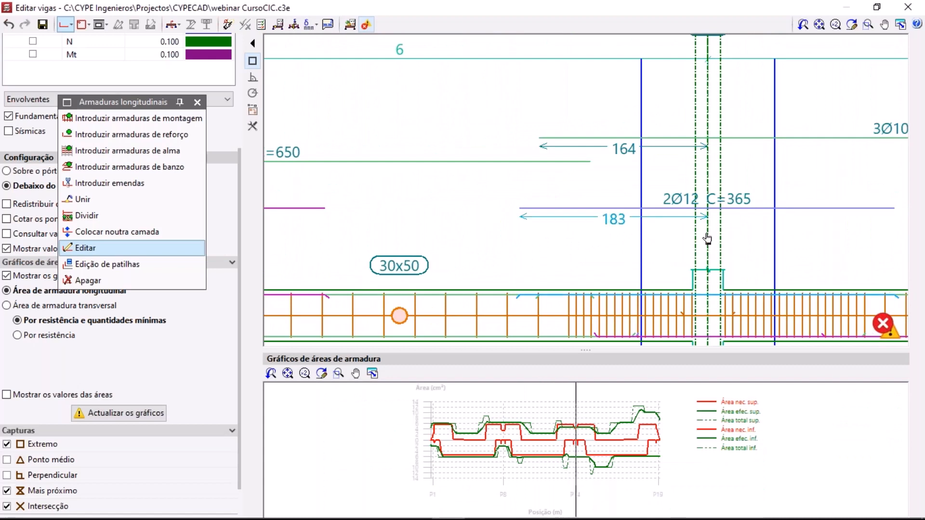
{"action": "left_click", "coordinate": [564, 209]}
{"action": "left_click", "coordinate": [462, 261]}
{"action": "left_click", "coordinate": [445, 318]}
{"action": "left_click", "coordinate": [419, 291]}
Extend both ends of the upper 2Ø16 bars over column P14 to a total length of 455 cm
{"action": "left_click", "coordinate": [503, 209]}
{"action": "left_click", "coordinate": [476, 208]}
{"action": "middle_click_drag", "start_coordinate": [598, 231], "coordinate": [383, 225]}
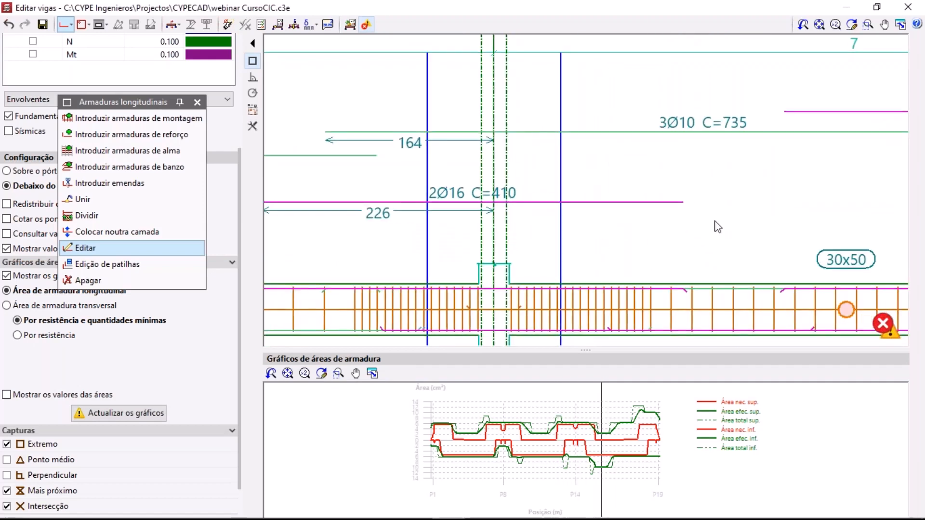
{"action": "left_click", "coordinate": [684, 202]}
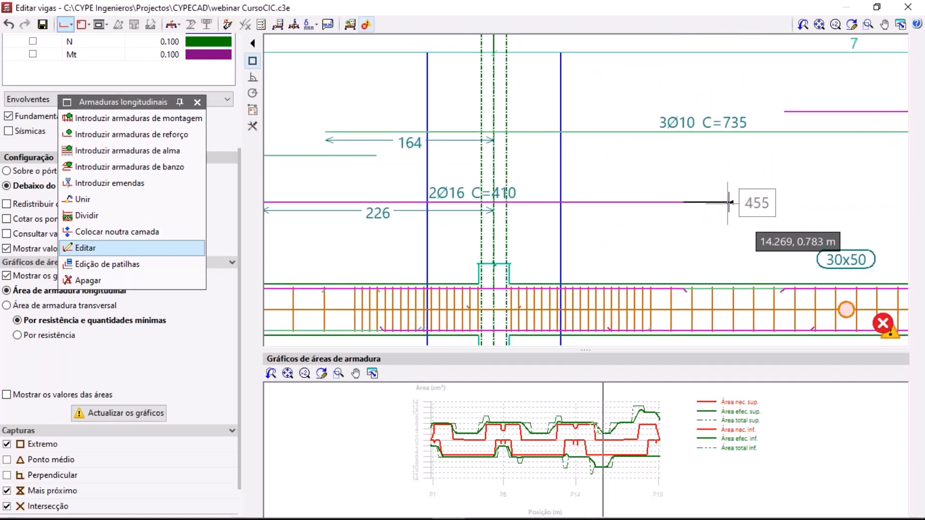
{"action": "left_click", "coordinate": [722, 202]}
Delete the lower 2Ø10 reinforcement bars in the span between columns P8 and P14
{"action": "scroll", "coordinate": [507, 266], "scroll_direction": "down", "scroll_amount": 1}
{"action": "mouse_move", "coordinate": [508, 266]}
{"action": "middle_mouse_down"}
{"action": "mouse_move", "coordinate": [581, 236]}
{"action": "mouse_move", "coordinate": [616, 161]}
{"action": "middle_mouse_up"}
{"action": "scroll", "coordinate": [580, 236], "scroll_direction": "down", "scroll_amount": 2}
{"action": "middle_click_drag", "start_coordinate": [598, 261], "coordinate": [600, 235]}
{"action": "scroll", "coordinate": [582, 429], "scroll_direction": "up", "scroll_amount": 2}
{"action": "scroll", "coordinate": [534, 455], "scroll_direction": "up", "scroll_amount": 1}
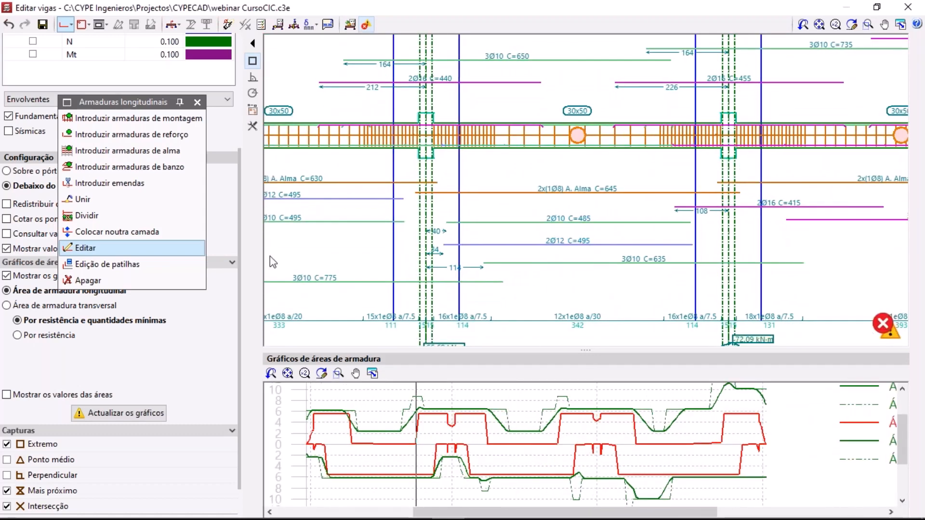
{"action": "left_click", "coordinate": [97, 280]}
{"action": "left_click", "coordinate": [533, 222]}
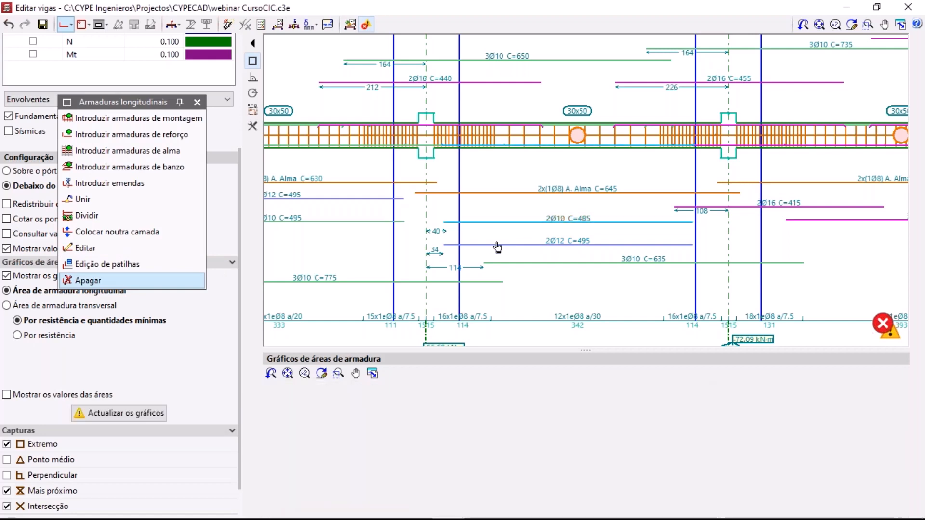
Change the lower 2Ø12 bars between P8 and P14 to Ø16, and extend their end near P14 to a total length of 525 cm
{"action": "left_click", "coordinate": [532, 223]}
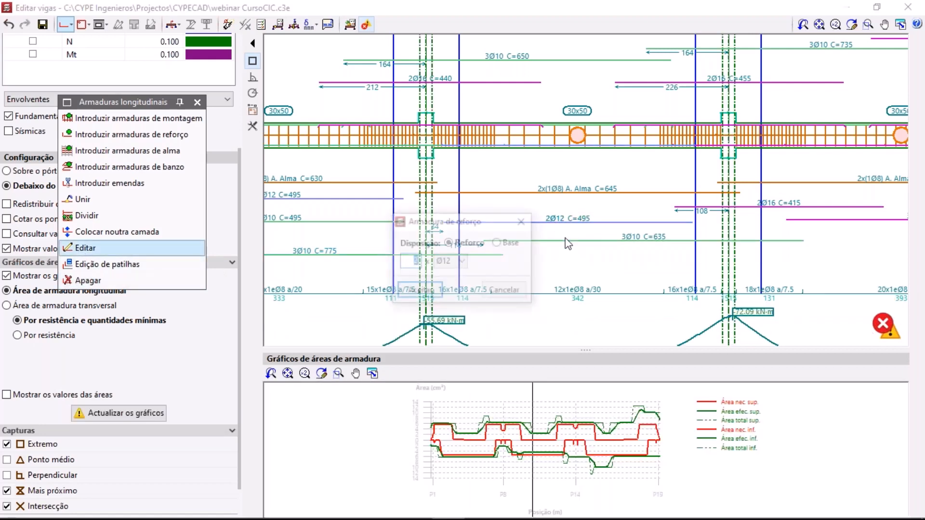
{"action": "left_click", "coordinate": [450, 261]}
{"action": "left_click", "coordinate": [447, 315]}
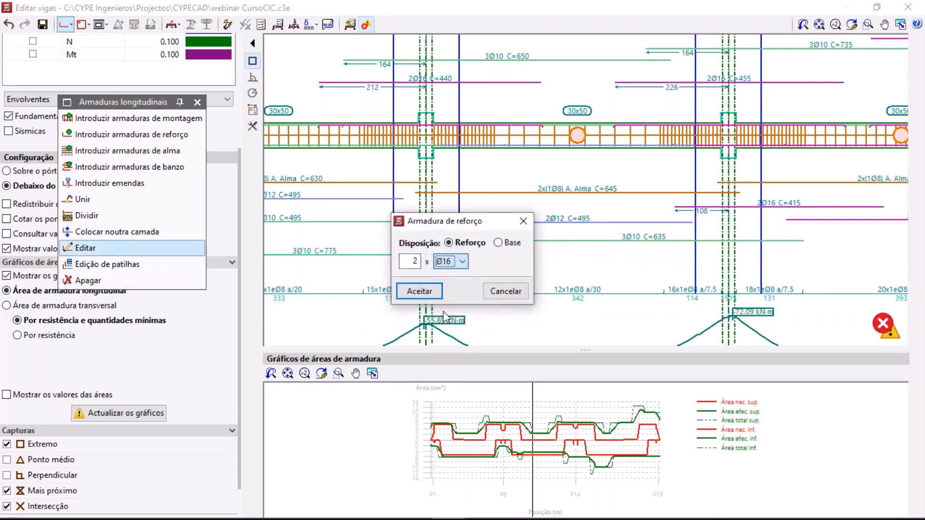
{"action": "left_click", "coordinate": [417, 291]}
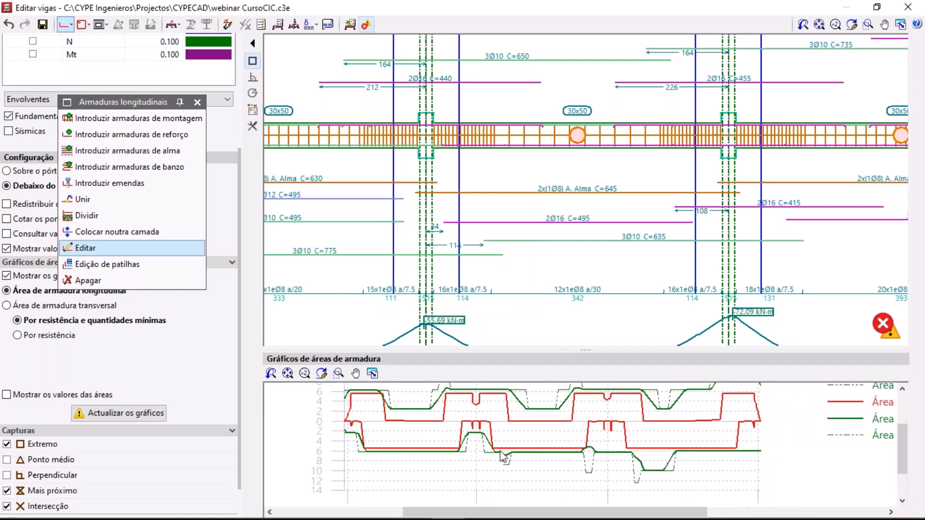
{"action": "scroll", "coordinate": [700, 233], "scroll_direction": "up", "scroll_amount": 2}
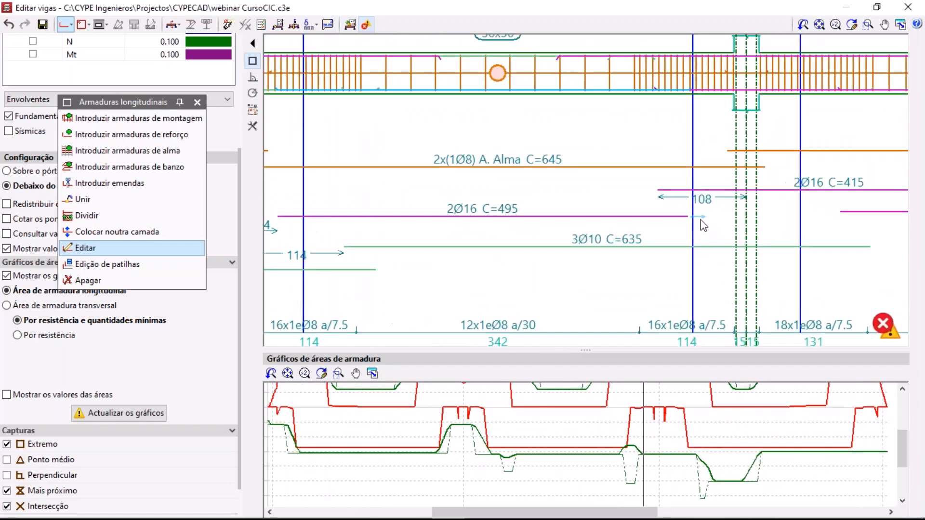
{"action": "left_click", "coordinate": [712, 217]}
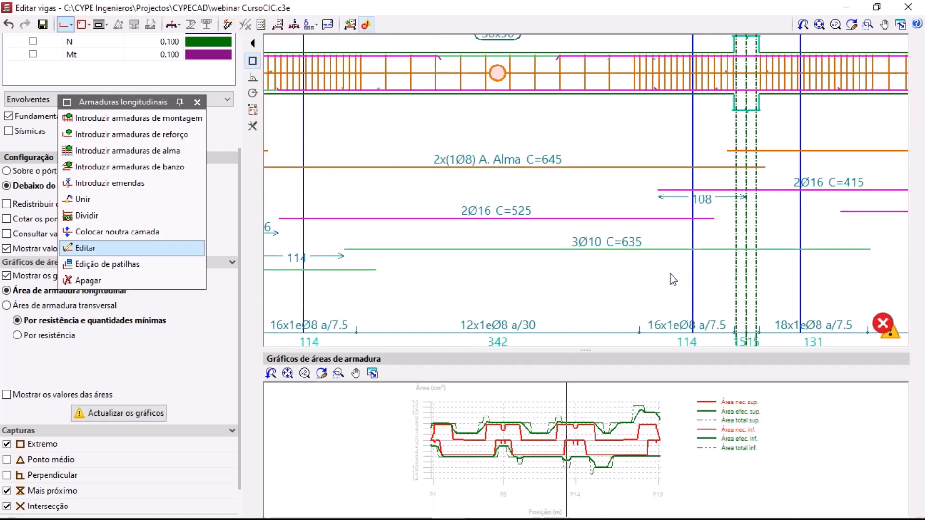
Update the error check of the frame's beams and inspect the span between P8 and P14
{"action": "scroll", "coordinate": [620, 247], "scroll_direction": "down", "scroll_amount": 4}
{"action": "middle_click_drag", "start_coordinate": [590, 209], "coordinate": [571, 234]}
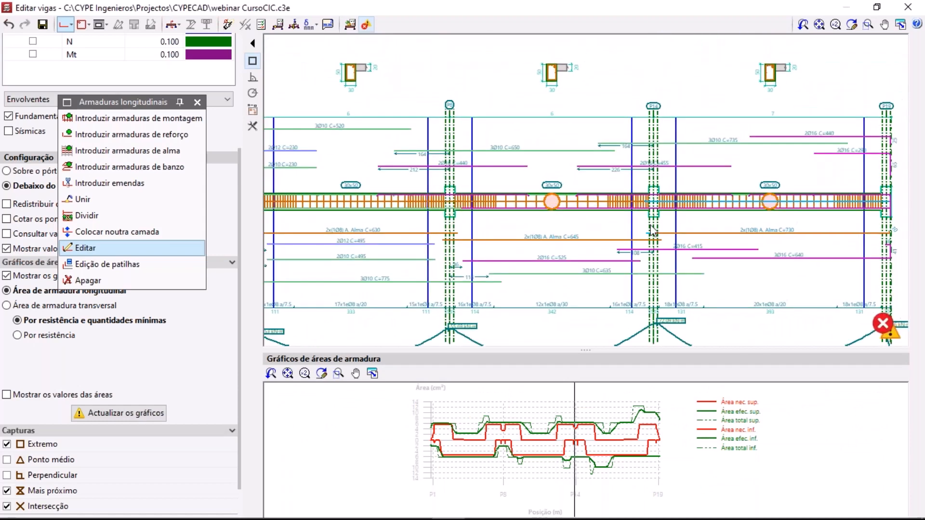
{"action": "left_click", "coordinate": [349, 23]}
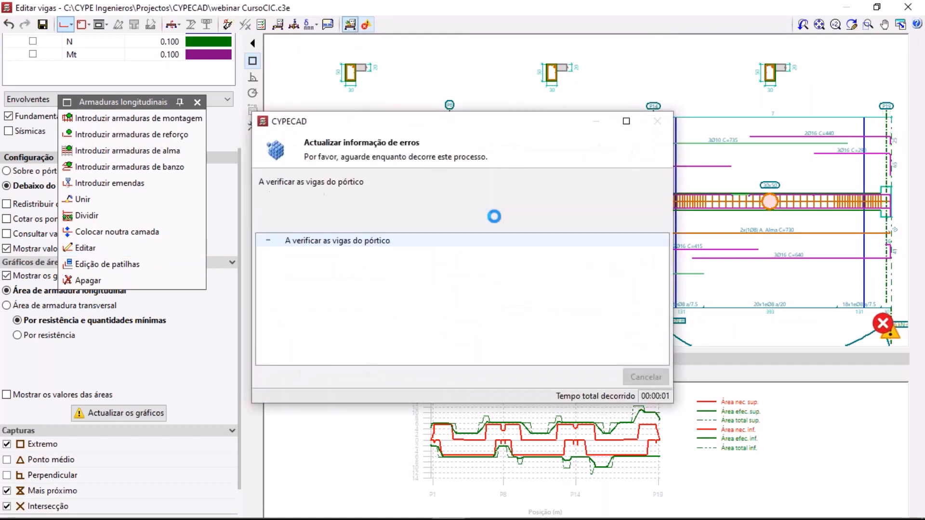
{"action": "scroll", "coordinate": [558, 220], "scroll_direction": "up", "scroll_amount": 4}
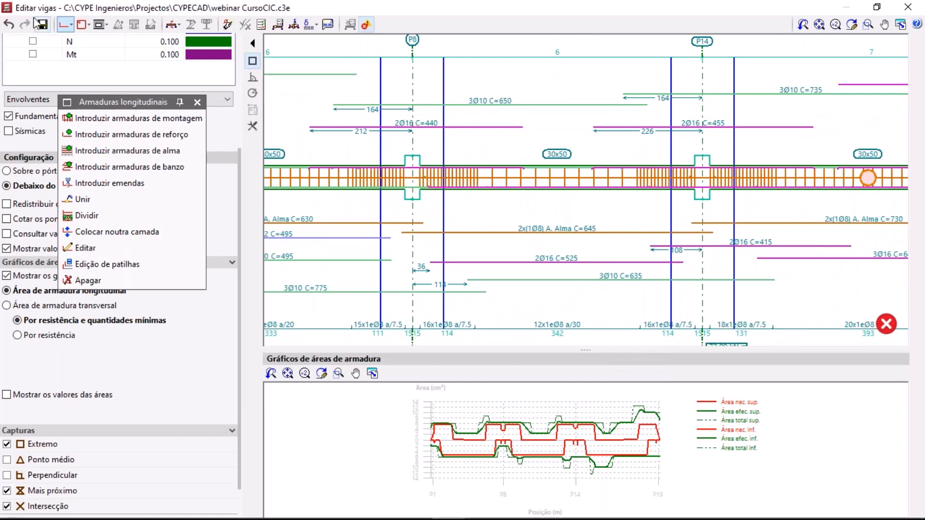
Examine the lower bar anchorage at the end support of the span beyond P14 and the matching part of the area graph
{"action": "scroll", "coordinate": [424, 177], "scroll_direction": "down", "scroll_amount": 3}
{"action": "middle_click_drag", "start_coordinate": [578, 176], "coordinate": [338, 175]}
{"action": "scroll", "coordinate": [443, 184], "scroll_direction": "up", "scroll_amount": 4}
{"action": "scroll", "coordinate": [474, 166], "scroll_direction": "up", "scroll_amount": 2}
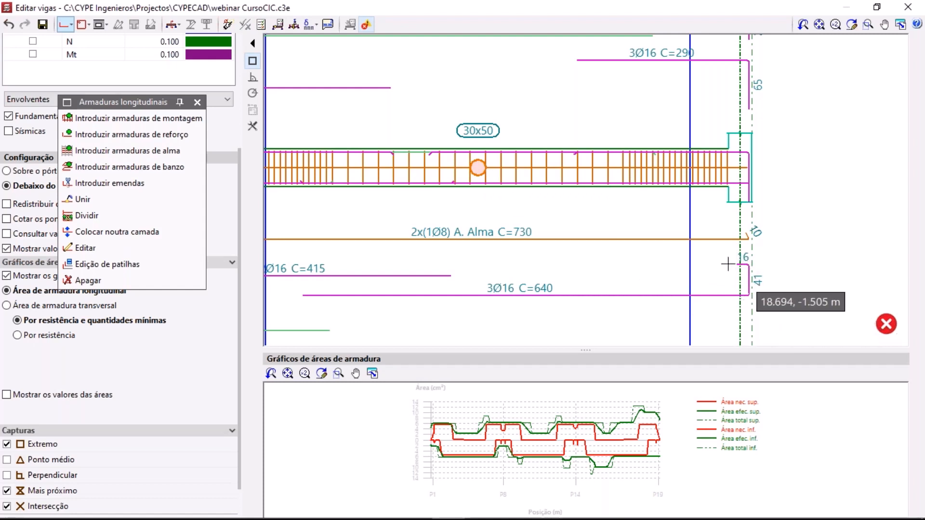
{"action": "scroll", "coordinate": [748, 288], "scroll_direction": "up", "scroll_amount": 2}
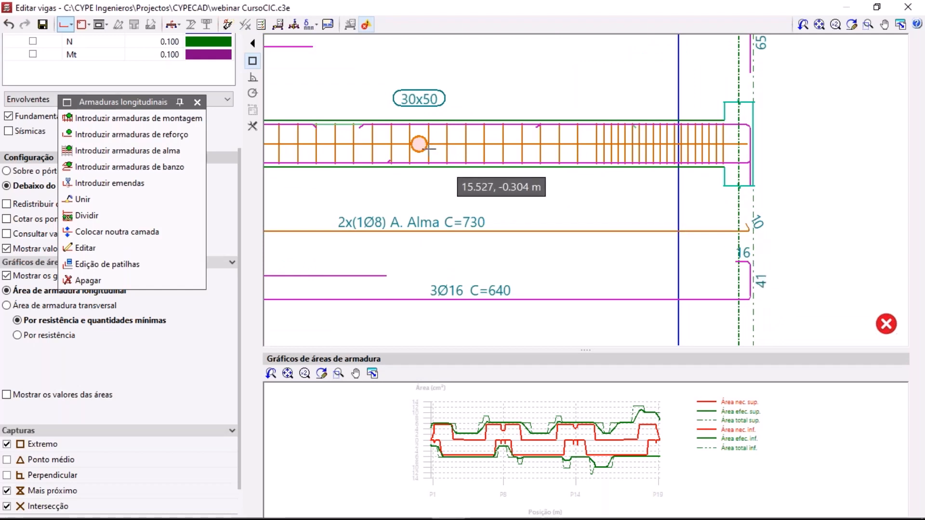
{"action": "scroll", "coordinate": [665, 463], "scroll_direction": "up", "scroll_amount": 5}
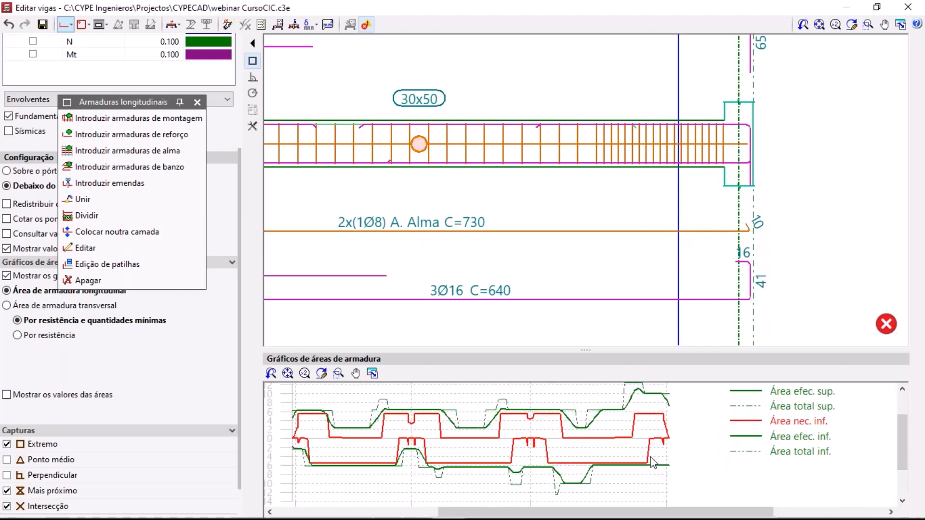
{"action": "scroll", "coordinate": [665, 463], "scroll_direction": "down", "scroll_amount": 1}
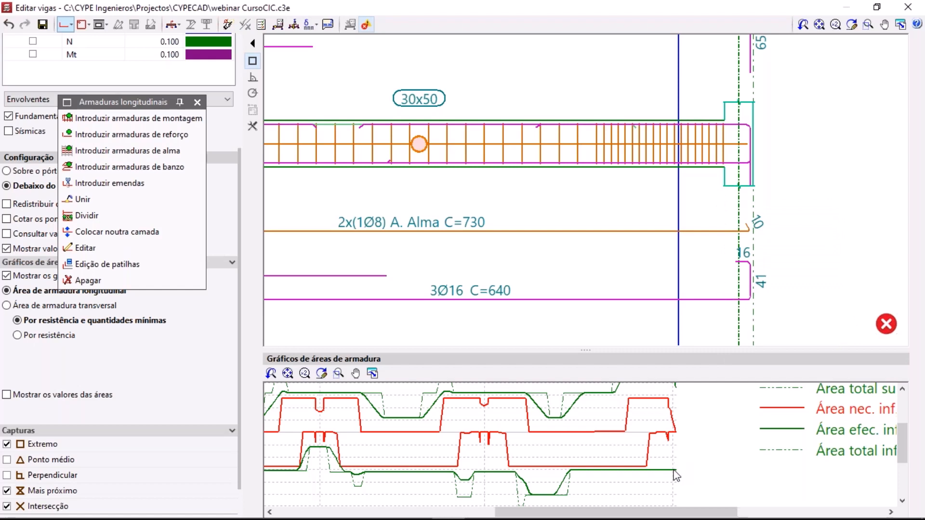
{"action": "scroll", "coordinate": [674, 472], "scroll_direction": "up", "scroll_amount": 1}
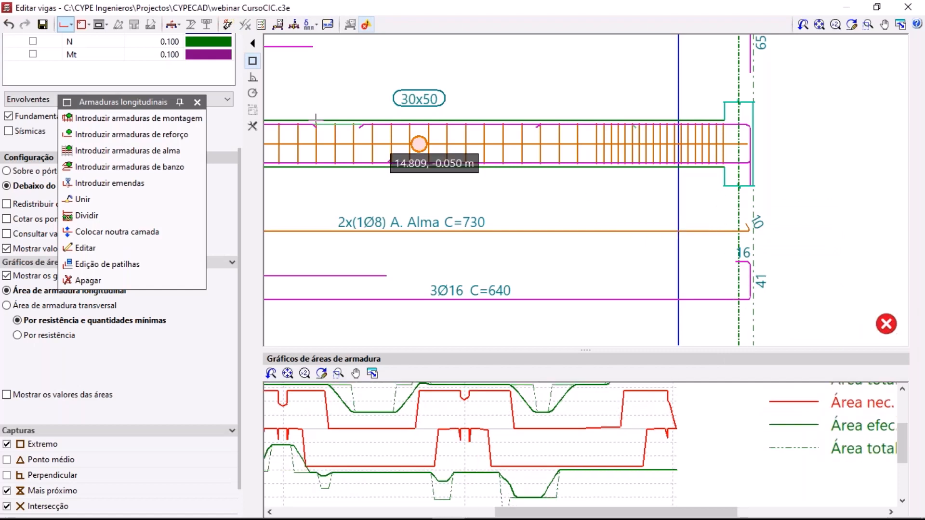
Shorten the end hook of the lower 3Ø16 bars at the end support beyond P14 to 40 cm
{"action": "left_click", "coordinate": [99, 249]}
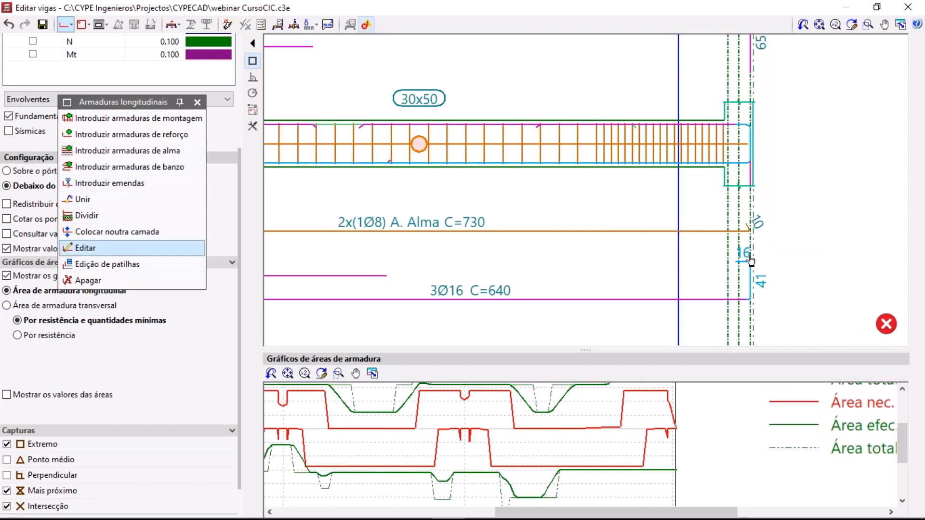
{"action": "left_click", "coordinate": [750, 289]}
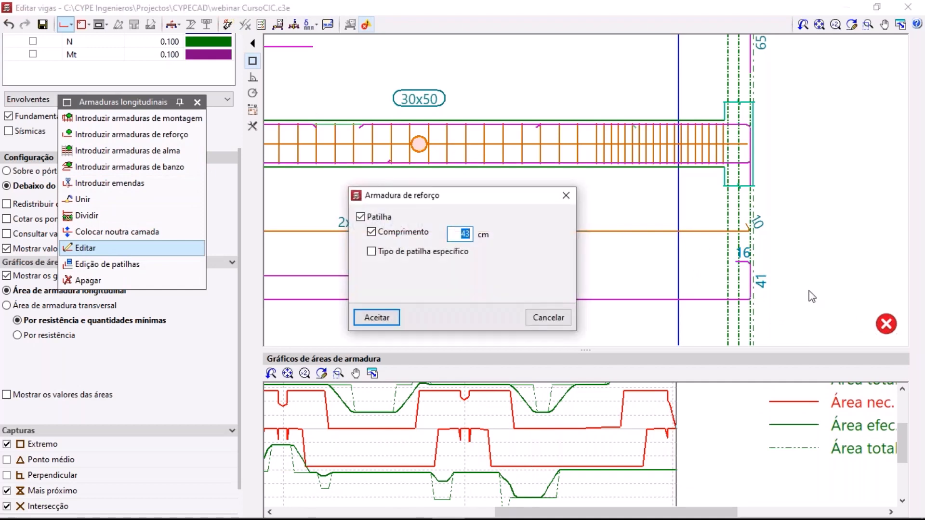
{"action": "left_click", "coordinate": [389, 316]}
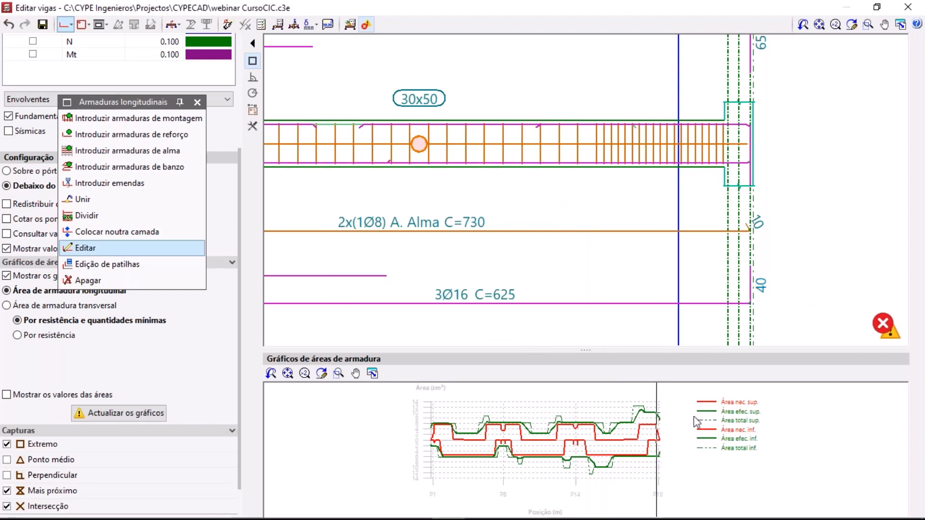
Examine the lower reinforcement area graph near the end support, update the frame's error check, and lock Pórtico 2
{"action": "scroll", "coordinate": [657, 448], "scroll_direction": "up", "scroll_amount": 6}
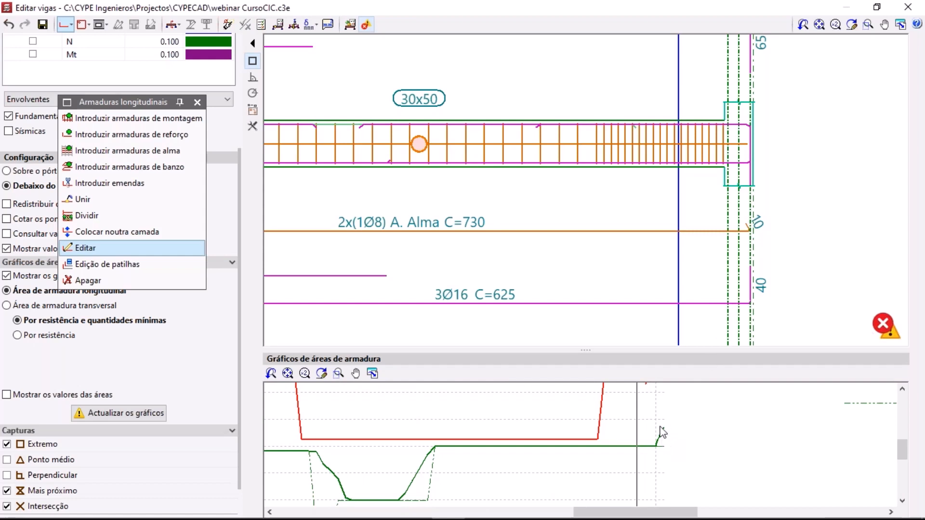
{"action": "left_click", "coordinate": [353, 26]}
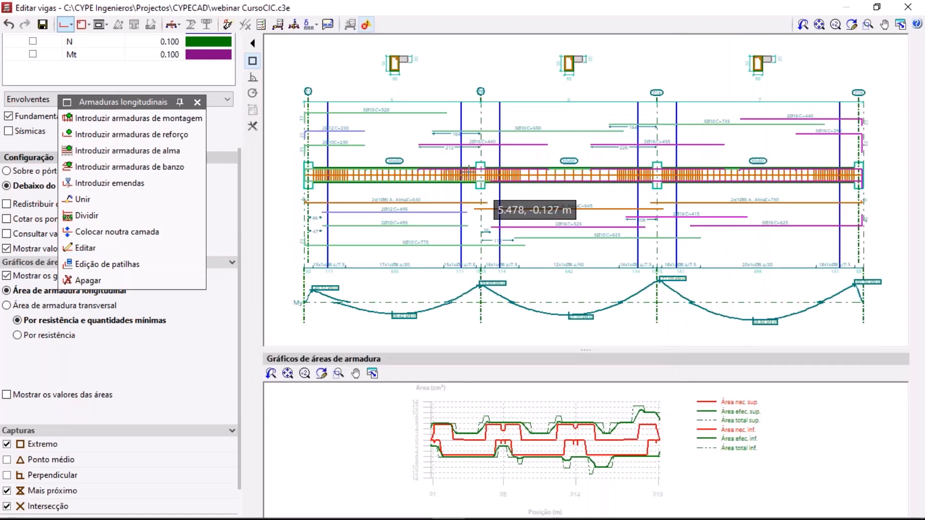
{"action": "scroll", "coordinate": [224, 192], "scroll_direction": "up", "scroll_amount": 3}
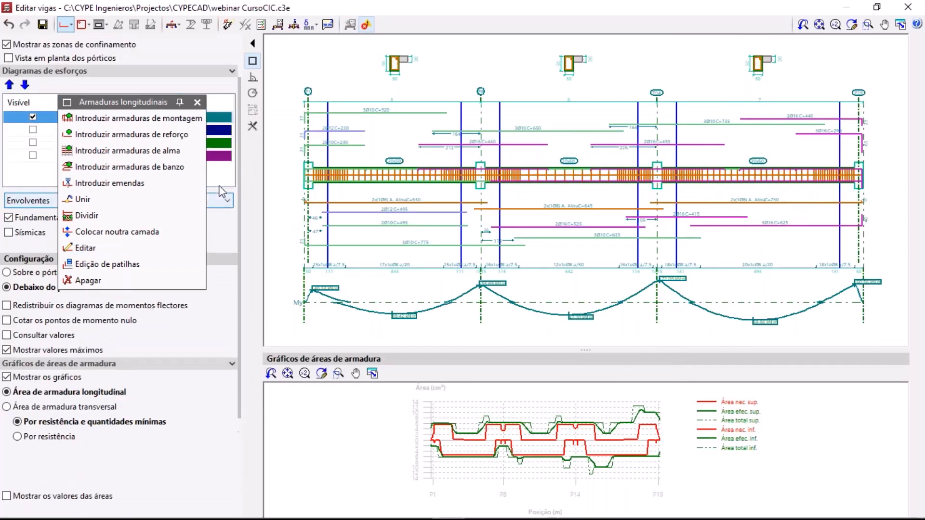
{"action": "left_click_drag", "start_coordinate": [148, 106], "coordinate": [141, 137]}
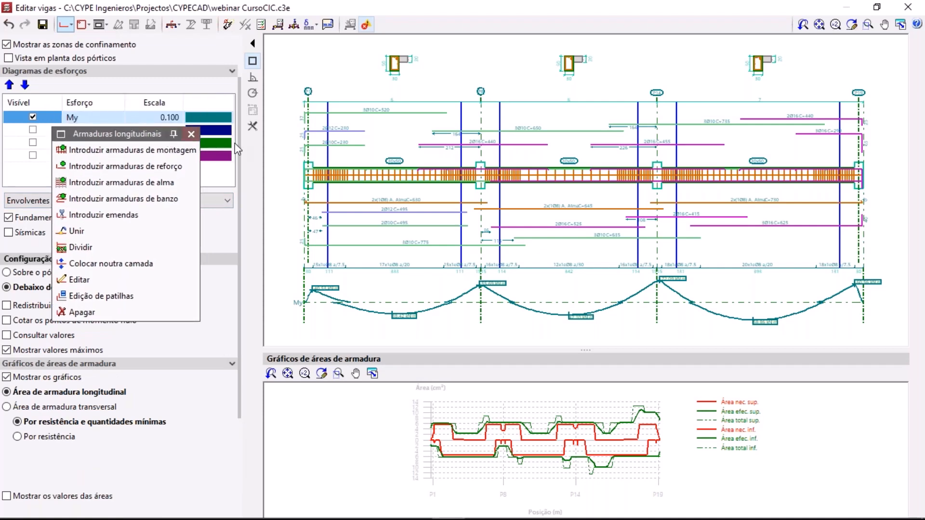
{"action": "scroll", "coordinate": [232, 143], "scroll_direction": "up", "scroll_amount": 1}
{"action": "scroll", "coordinate": [235, 123], "scroll_direction": "up", "scroll_amount": 1}
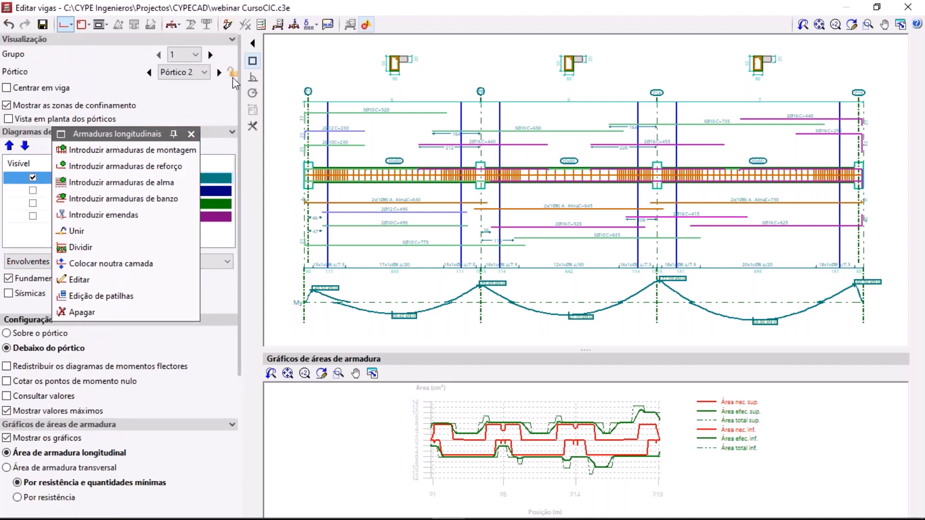
{"action": "left_click", "coordinate": [232, 72]}
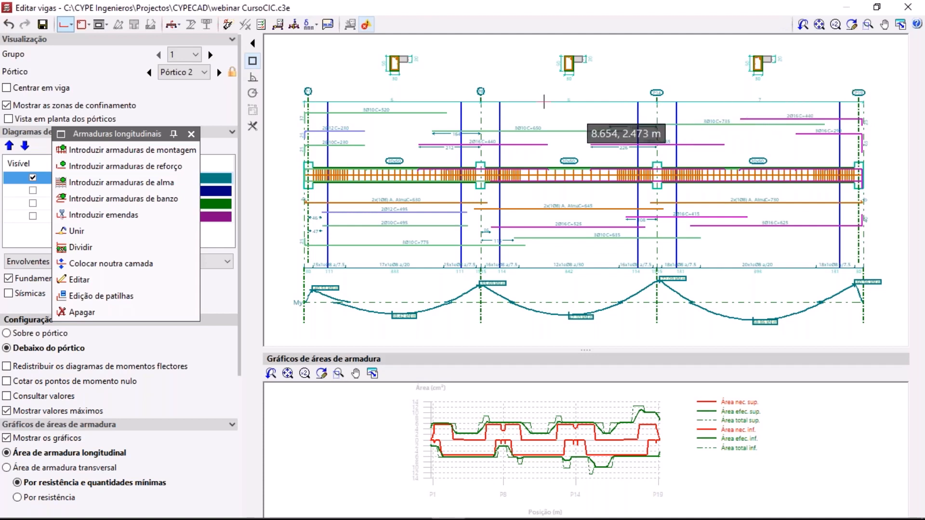
Add a single-point cross section at the confinement zone boundary just beyond P8, in the span towards P14, and examine its drawing
{"action": "middle_click_drag", "start_coordinate": [524, 91], "coordinate": [529, 122]}
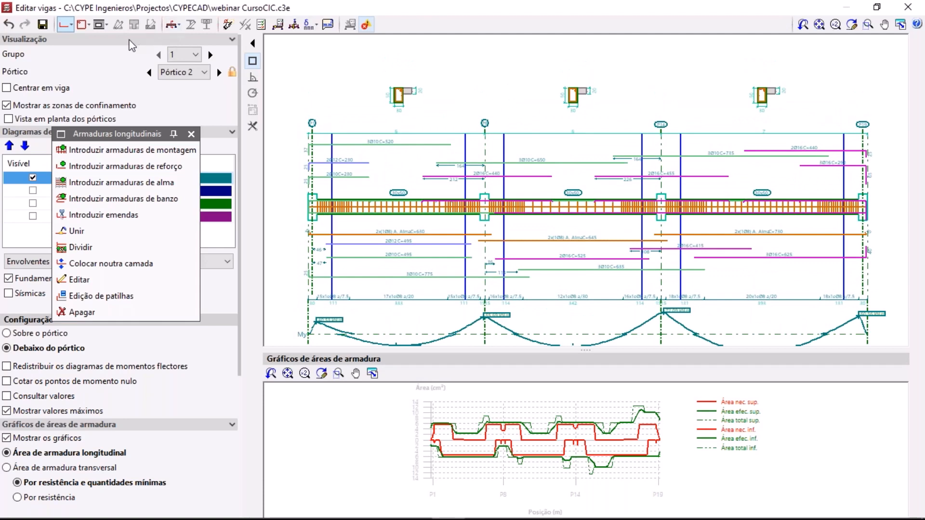
{"action": "left_click", "coordinate": [174, 26]}
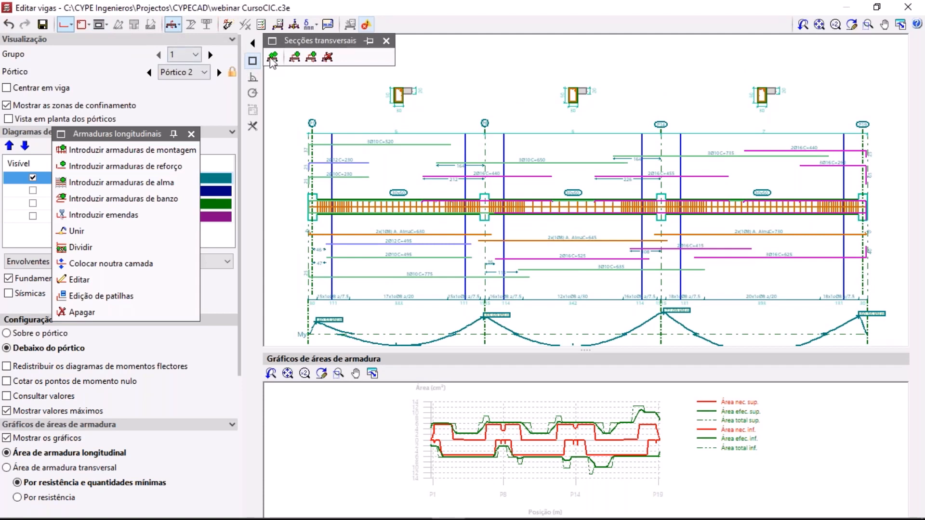
{"action": "left_click_drag", "start_coordinate": [315, 47], "coordinate": [138, 38]}
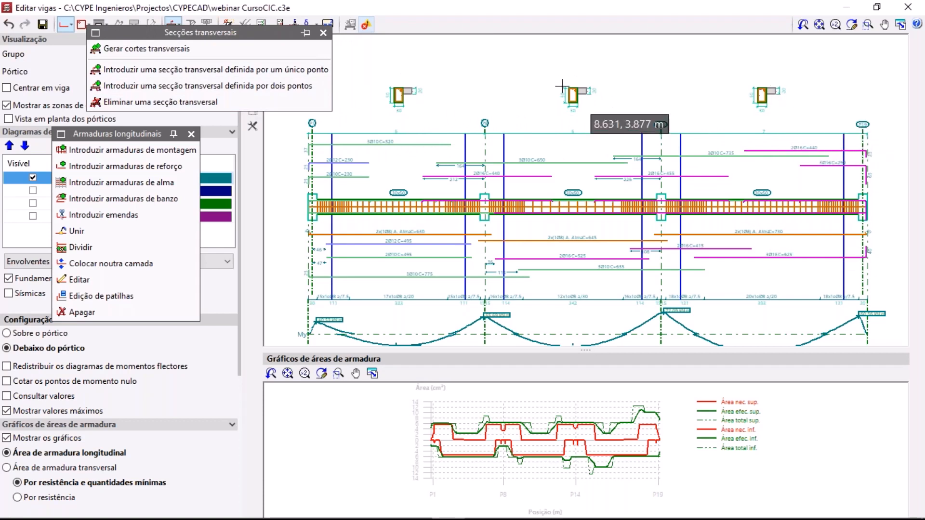
{"action": "left_click", "coordinate": [164, 69]}
{"action": "scroll", "coordinate": [515, 85], "scroll_direction": "up", "scroll_amount": 5}
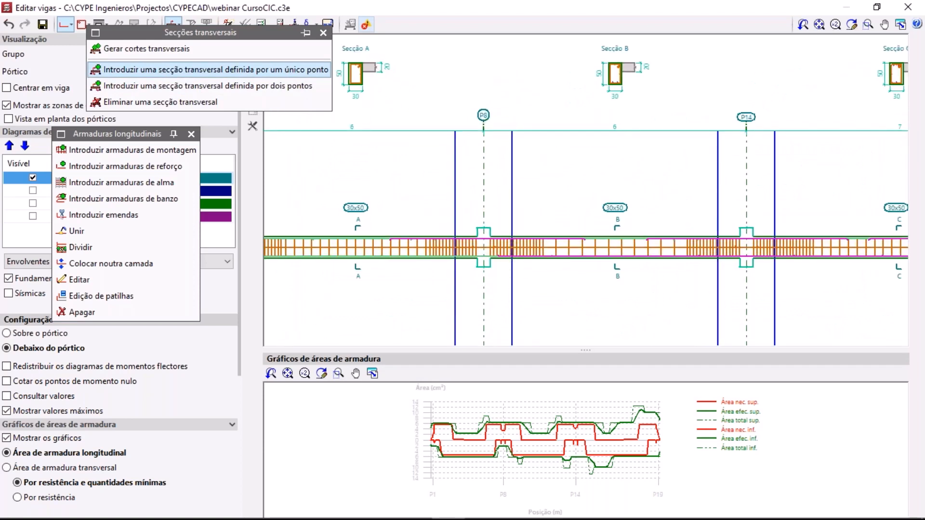
{"action": "left_click", "coordinate": [512, 89]}
{"action": "scroll", "coordinate": [524, 68], "scroll_direction": "up", "scroll_amount": 5}
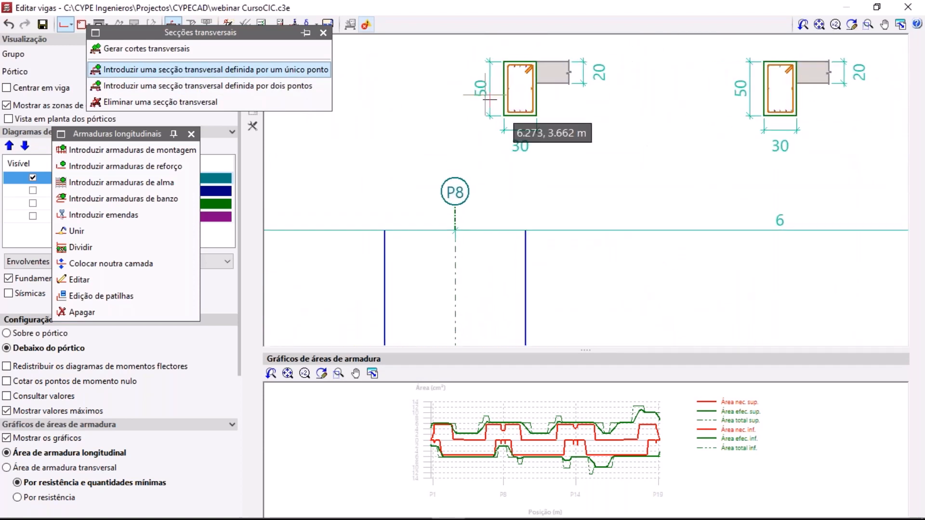
{"action": "scroll", "coordinate": [501, 107], "scroll_direction": "down", "scroll_amount": 5}
{"action": "scroll", "coordinate": [376, 123], "scroll_direction": "up", "scroll_amount": 6}
{"action": "scroll", "coordinate": [559, 100], "scroll_direction": "up", "scroll_amount": 1}
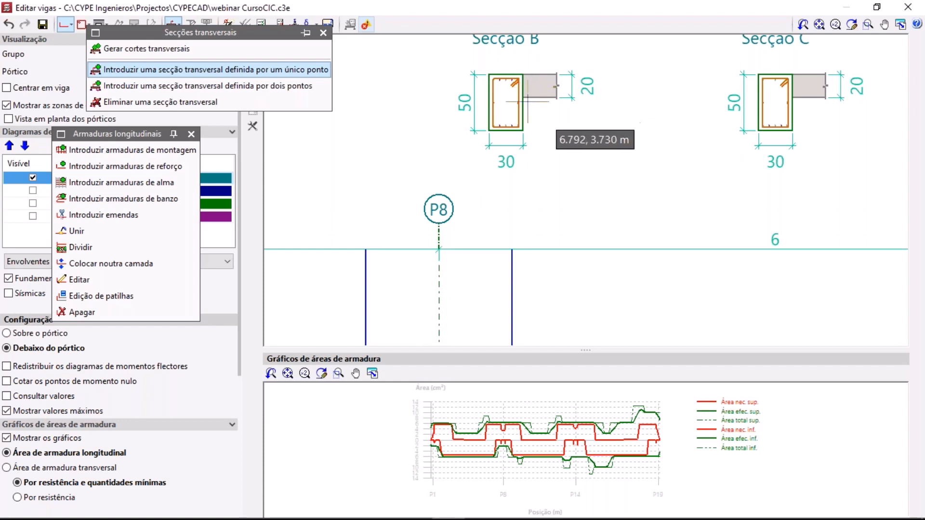
{"action": "scroll", "coordinate": [599, 103], "scroll_direction": "down", "scroll_amount": 3}
{"action": "middle_click_drag", "start_coordinate": [606, 103], "coordinate": [622, 136]}
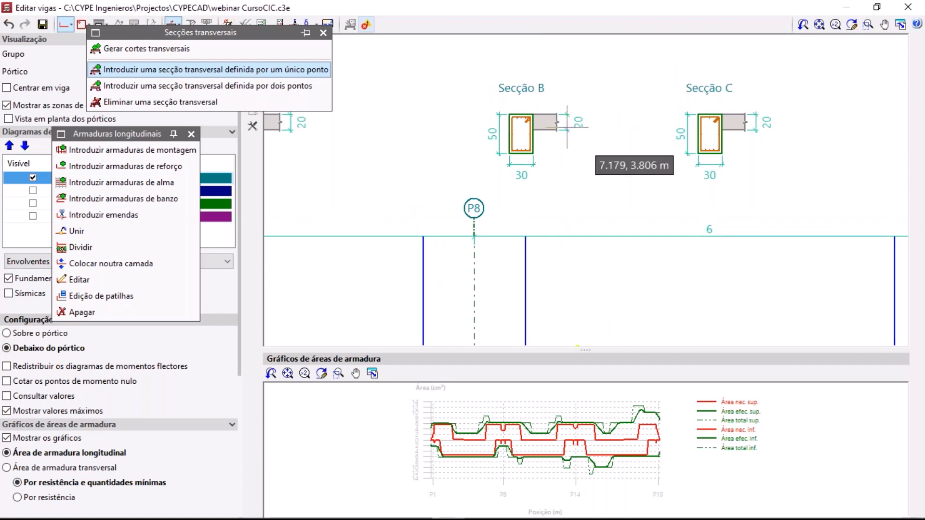
{"action": "left_click", "coordinate": [323, 33]}
Try adding a 10 x 10 cm rectangular horizontal opening between P8 and P14, 248.9 cm from the support and 9.3 cm from the upper face
{"action": "scroll", "coordinate": [384, 132], "scroll_direction": "down", "scroll_amount": 6}
{"action": "scroll", "coordinate": [457, 189], "scroll_direction": "up", "scroll_amount": 6}
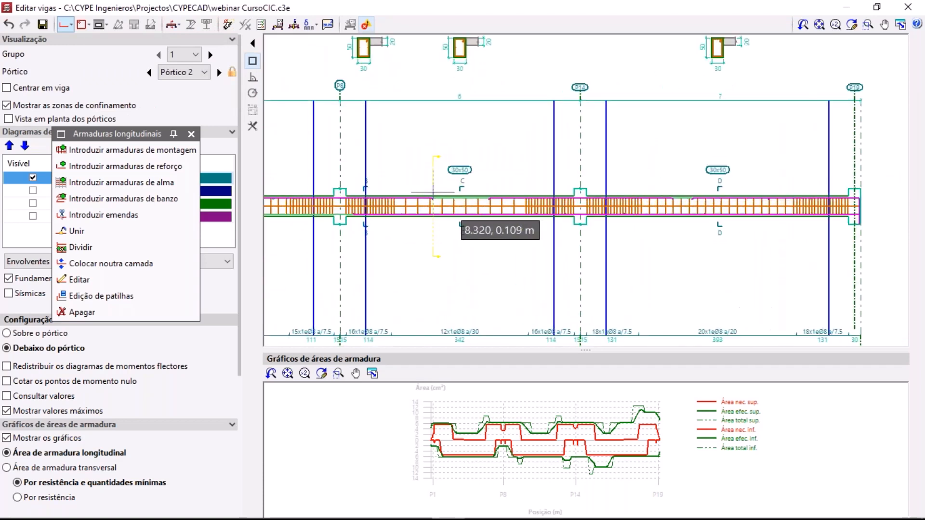
{"action": "left_click", "coordinate": [98, 27]}
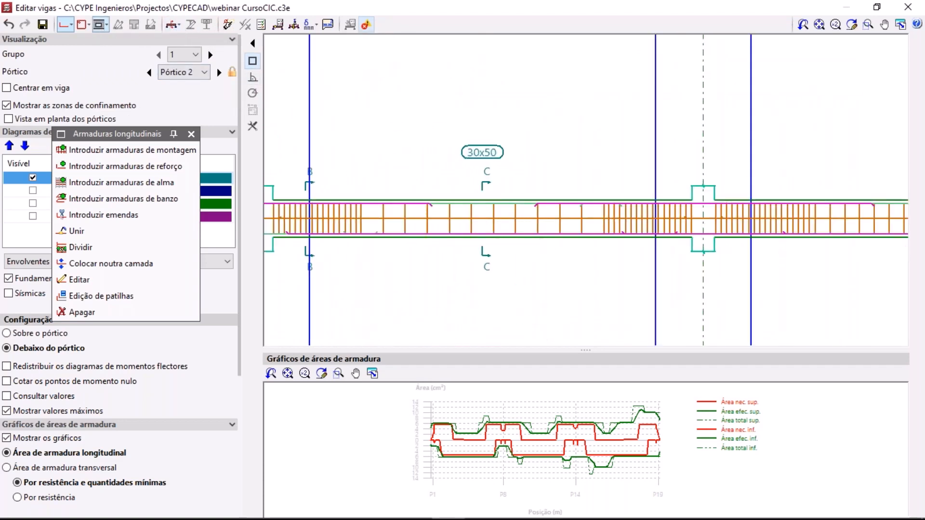
{"action": "left_click", "coordinate": [320, 58]}
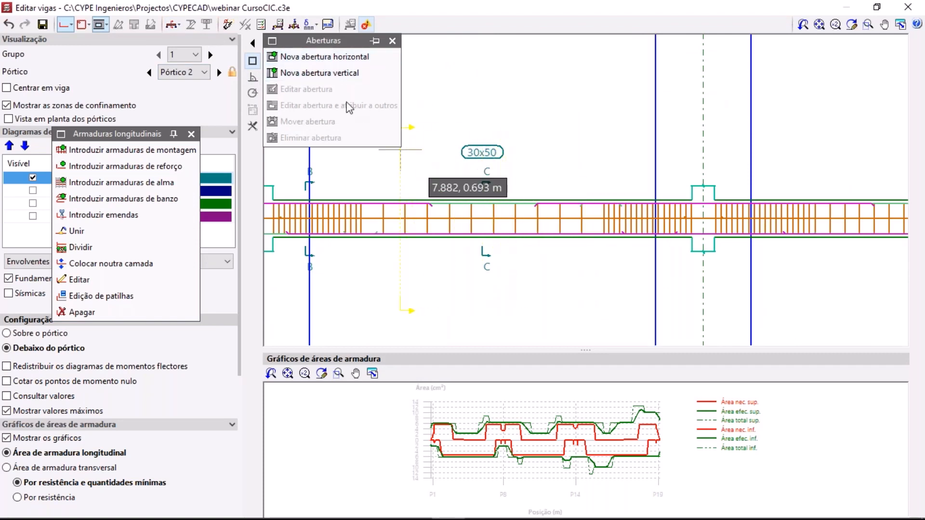
{"action": "left_click", "coordinate": [298, 57]}
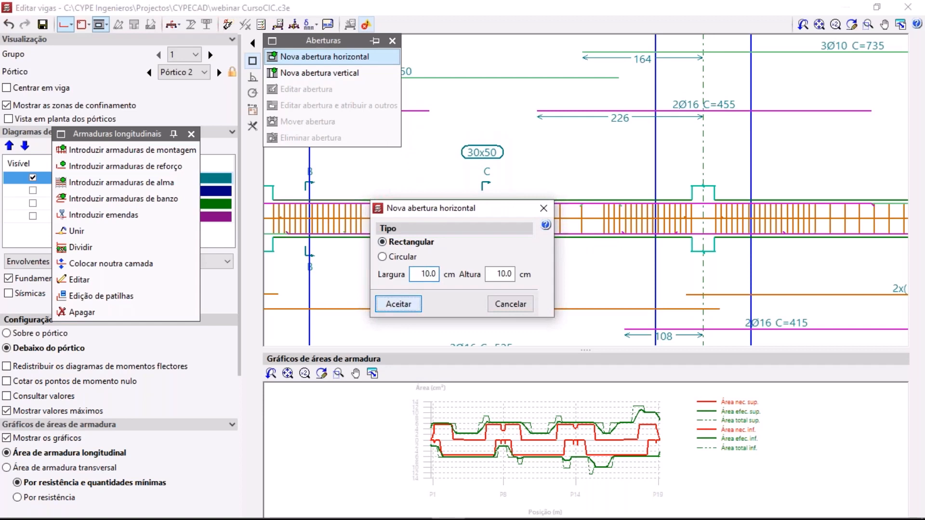
{"action": "left_click", "coordinate": [395, 303]}
{"action": "scroll", "coordinate": [498, 205], "scroll_direction": "up", "scroll_amount": 4}
{"action": "scroll", "coordinate": [492, 212], "scroll_direction": "up", "scroll_amount": 1}
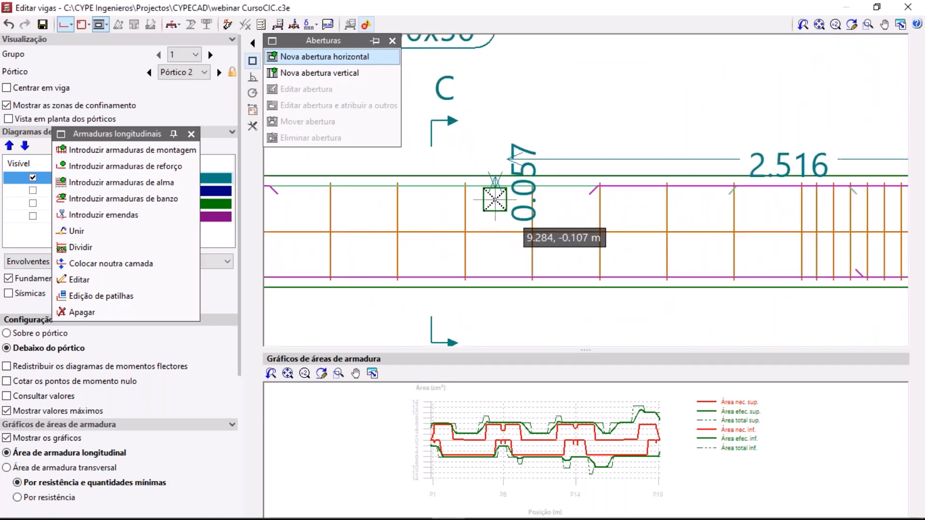
{"action": "left_click", "coordinate": [501, 207]}
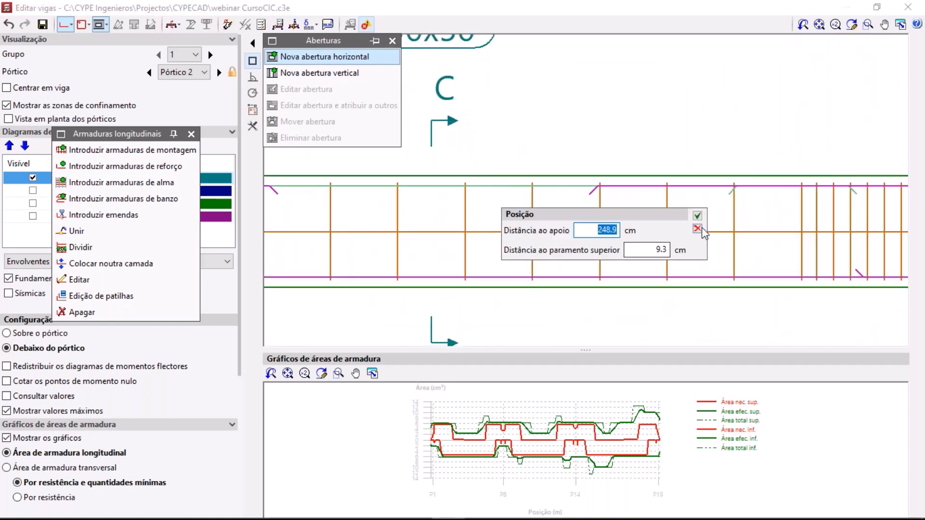
{"action": "left_click", "coordinate": [697, 215]}
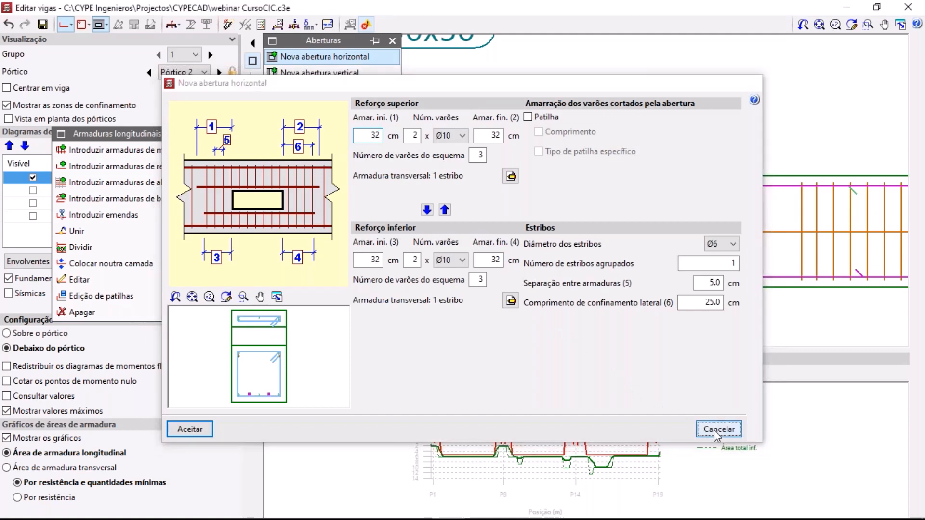
{"action": "left_click", "coordinate": [717, 430]}
{"action": "left_click", "coordinate": [394, 44]}
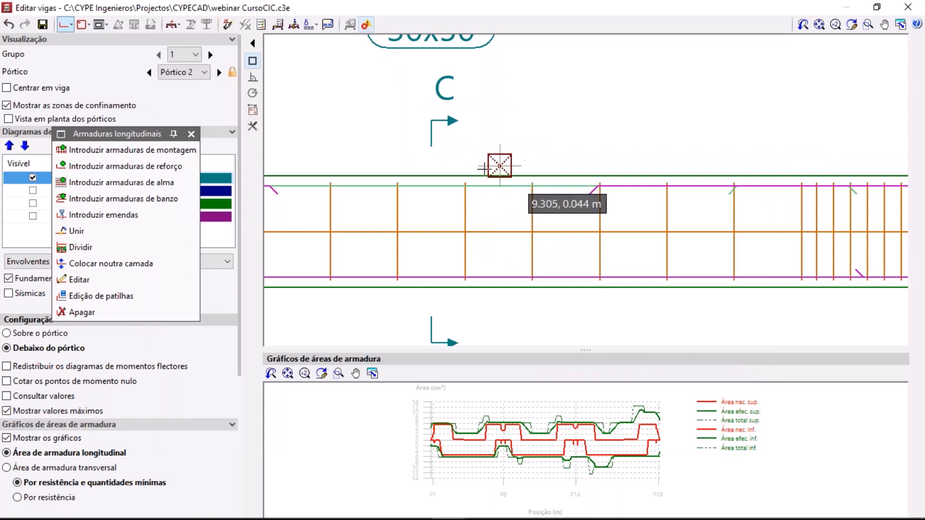
{"action": "left_click", "coordinate": [389, 126]}
{"action": "left_click", "coordinate": [504, 305]}
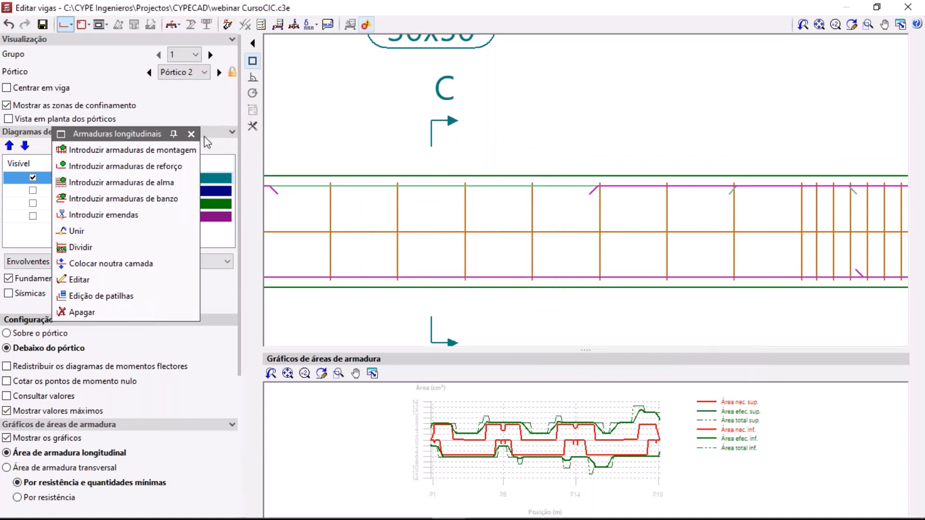
Leave the beam editor saving the frame's changes, and go up to the Cobertura floor plan
{"action": "left_click", "coordinate": [907, 8]}
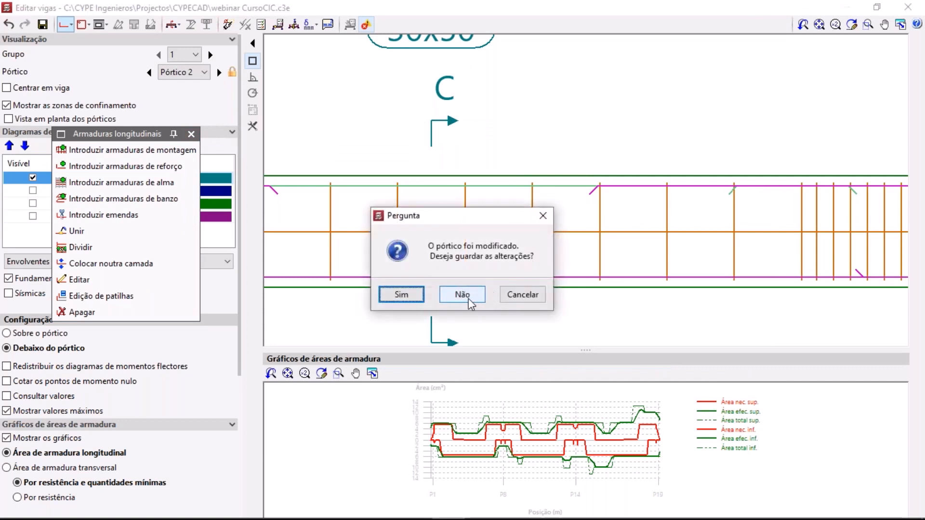
{"action": "left_click", "coordinate": [406, 298]}
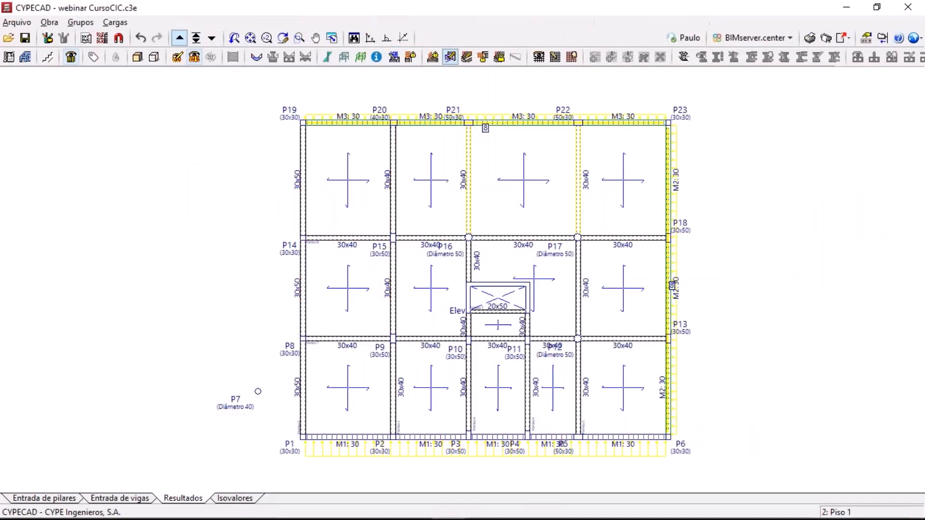
{"action": "left_click", "coordinate": [179, 38]}
{"action": "left_click", "coordinate": [180, 38]}
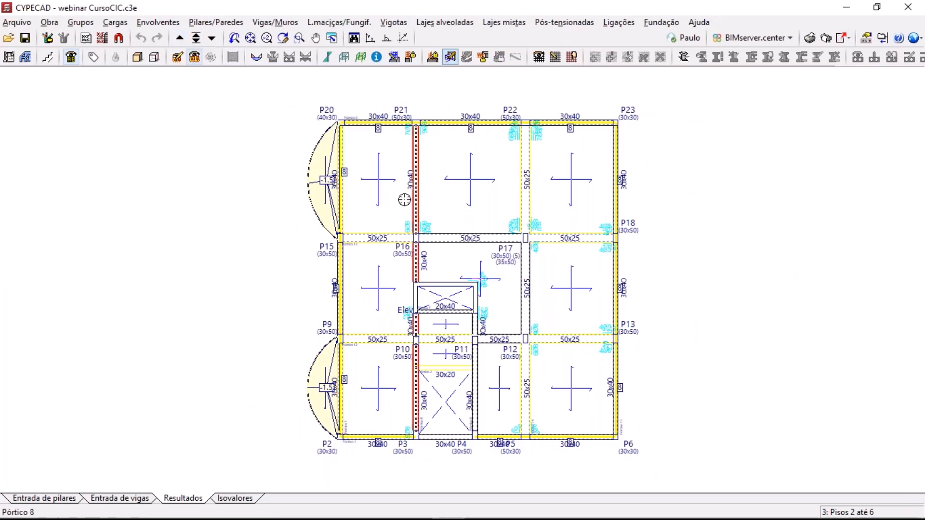
{"action": "left_click", "coordinate": [179, 38]}
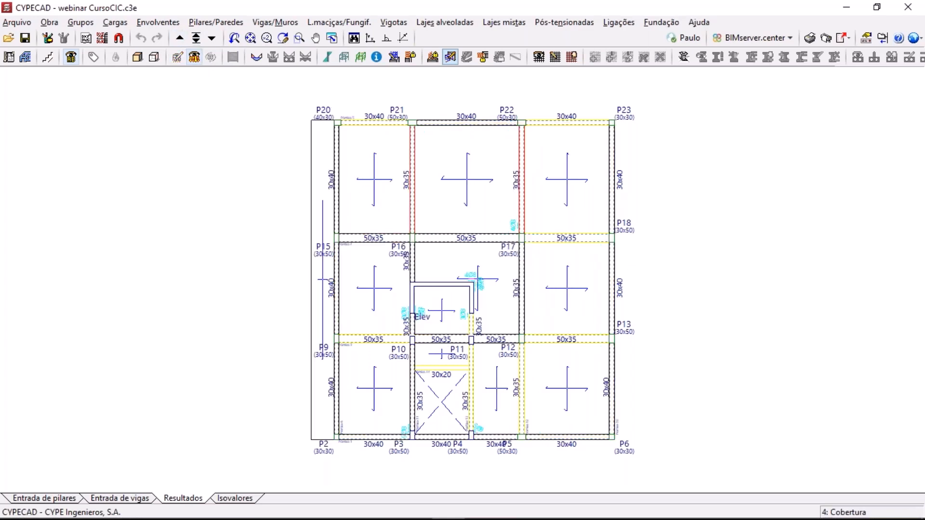
Open Pórtico 11 of the Cobertura floor for beam editing and inspect the error on the span between P16 and P21
{"action": "left_click", "coordinate": [279, 23]}
{"action": "left_click", "coordinate": [294, 60]}
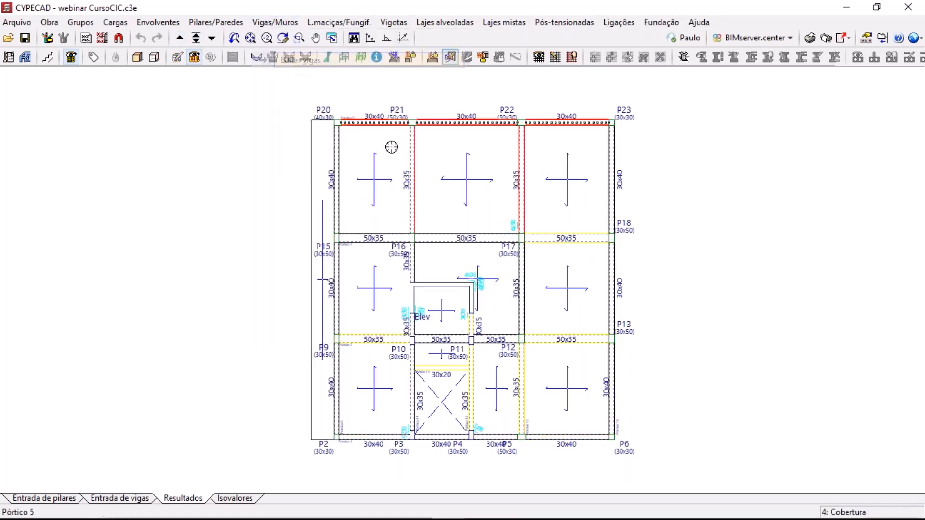
{"action": "left_click", "coordinate": [417, 172]}
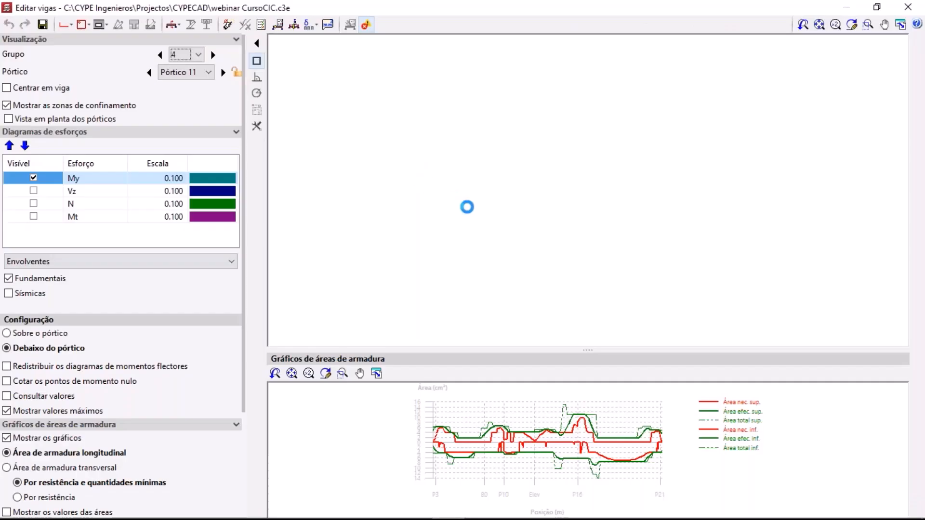
{"action": "scroll", "coordinate": [767, 188], "scroll_direction": "up", "scroll_amount": 3}
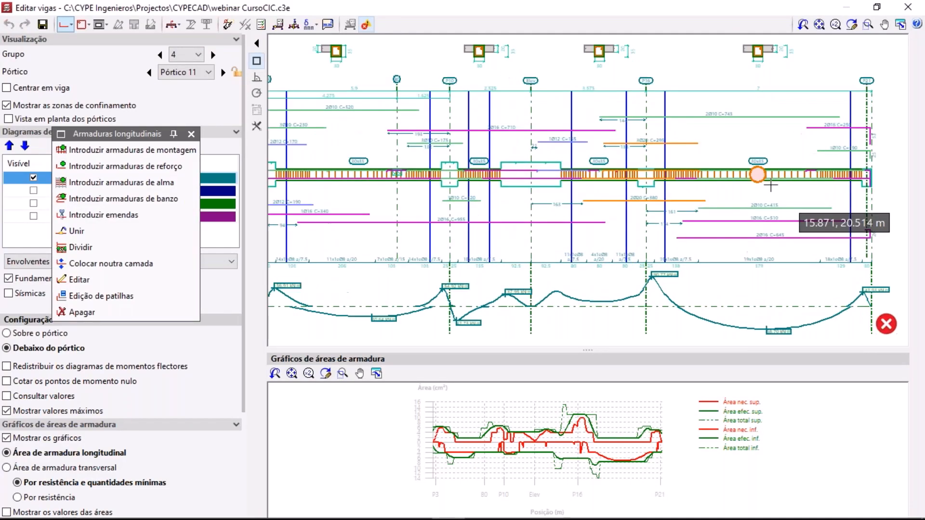
{"action": "scroll", "coordinate": [755, 172], "scroll_direction": "up", "scroll_amount": 3}
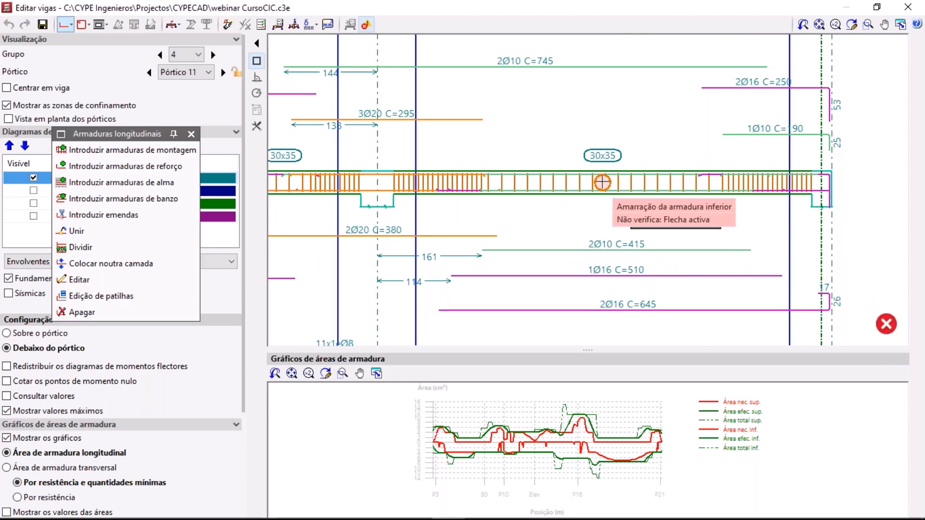
{"action": "scroll", "coordinate": [310, 41], "scroll_direction": "up", "scroll_amount": 1}
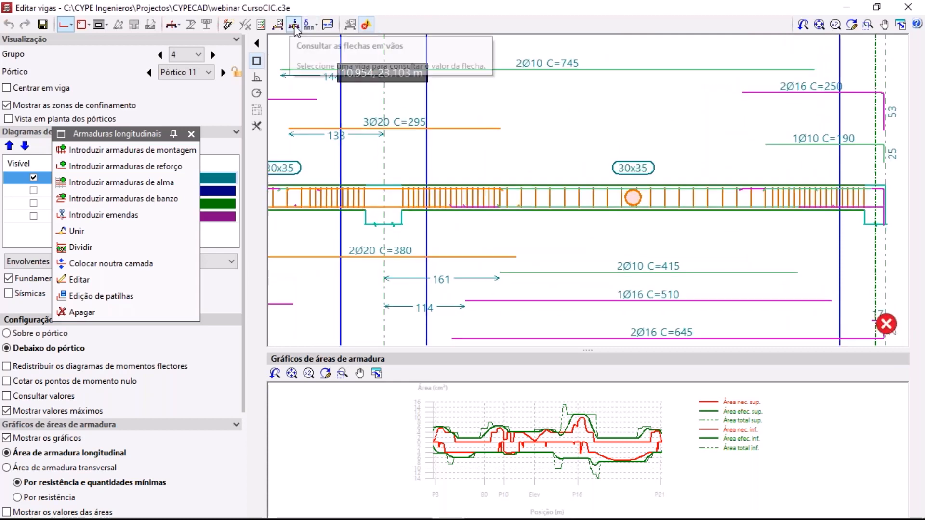
Consult the deflections of the 30x35 span between P16 and P21, and request that beam's check report
{"action": "left_click", "coordinate": [295, 28]}
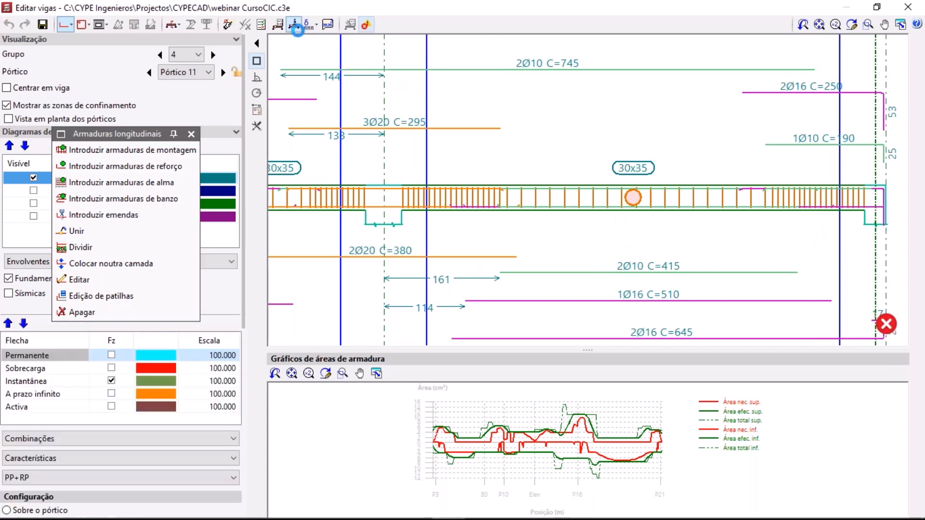
{"action": "mouse_move", "coordinate": [633, 188]}
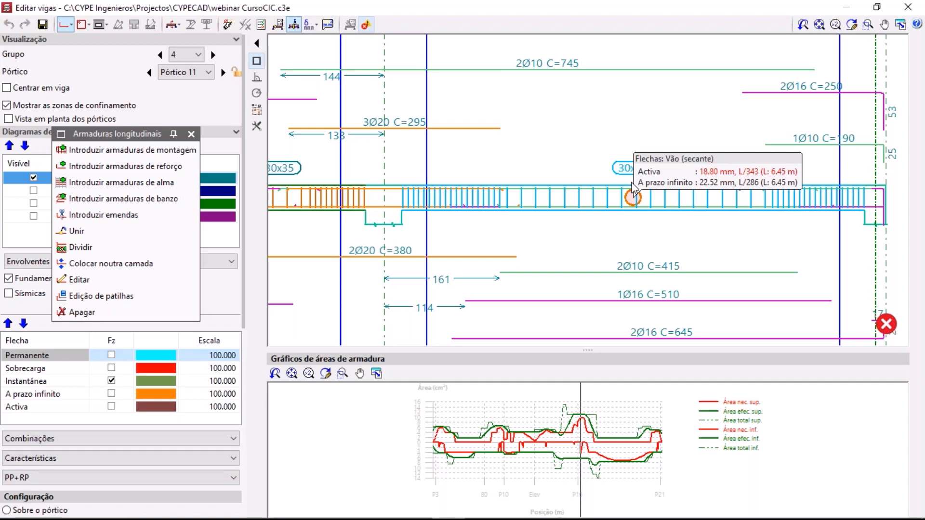
{"action": "left_click", "coordinate": [261, 25]}
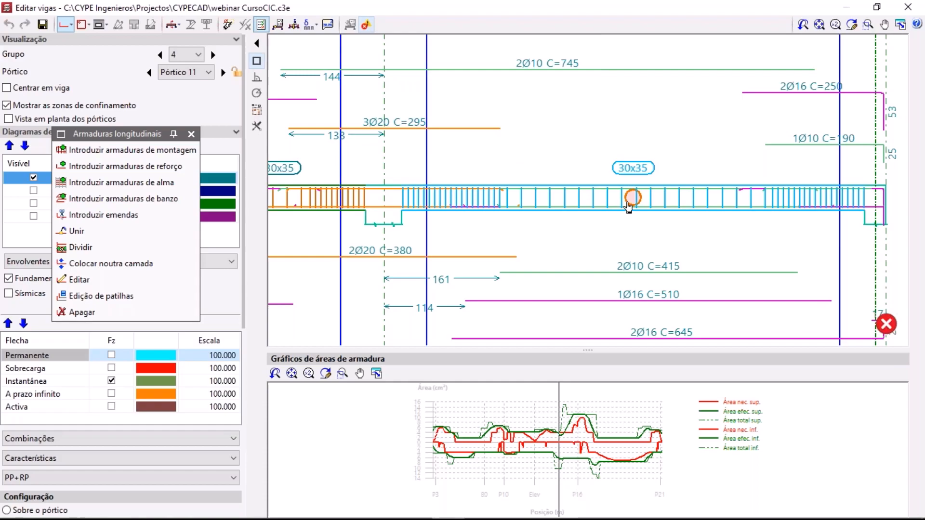
{"action": "left_click", "coordinate": [628, 204]}
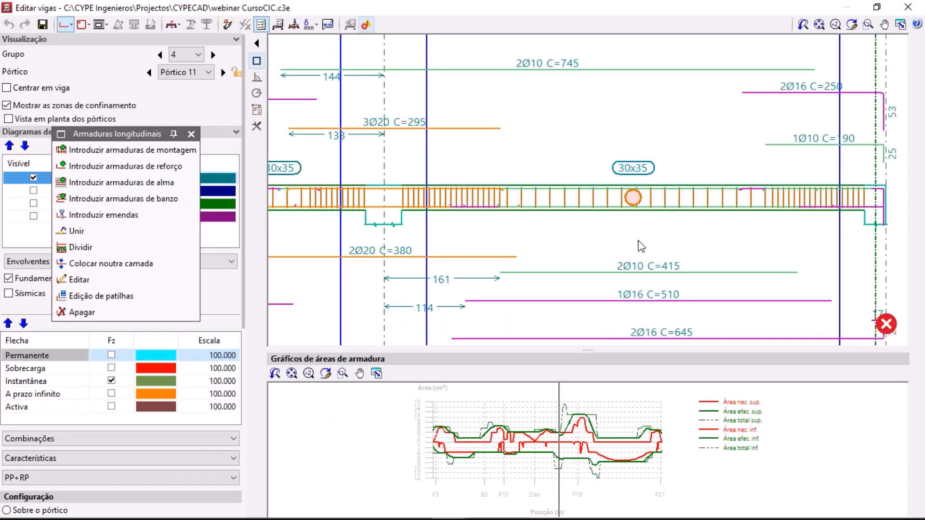
Delete the lower 2Ø10 C=415 reinforcement bars in the span between P16 and P21
{"action": "middle_click_drag", "start_coordinate": [622, 235], "coordinate": [585, 192]}
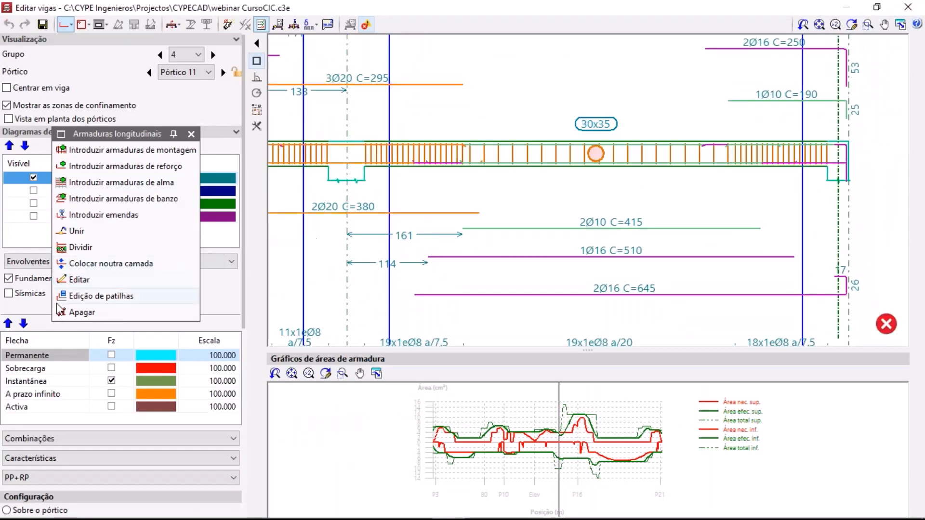
{"action": "left_click", "coordinate": [72, 313]}
{"action": "left_click", "coordinate": [602, 227]}
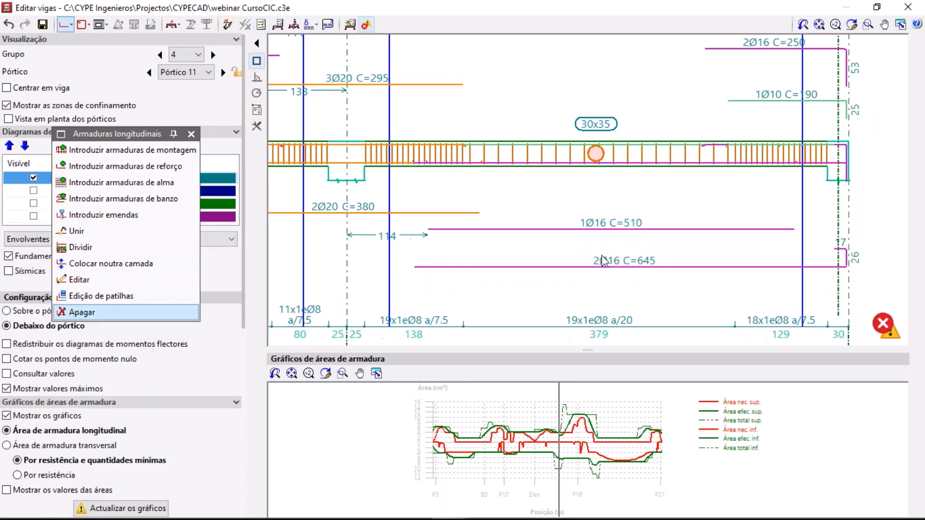
Change the lower 1Ø16 C=510 reinforcement in the span between P16 and P21 to 2Ø20
{"action": "left_click", "coordinate": [102, 283]}
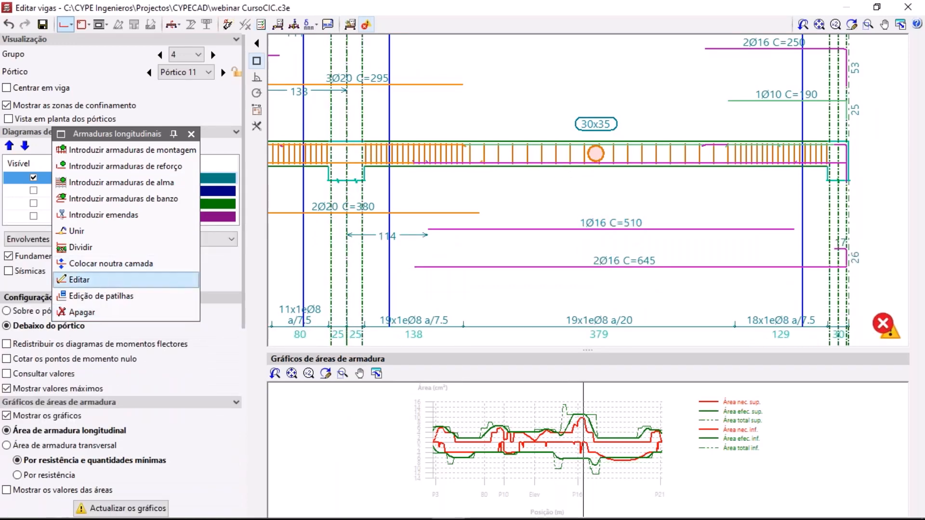
{"action": "left_click", "coordinate": [589, 231]}
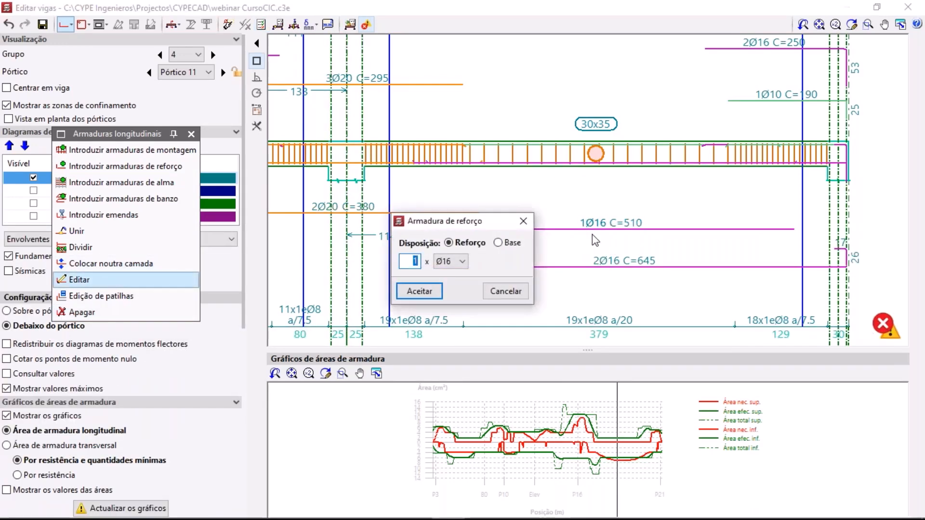
{"action": "left_click", "coordinate": [456, 261]}
{"action": "left_click", "coordinate": [448, 320]}
{"action": "left_click", "coordinate": [419, 291]}
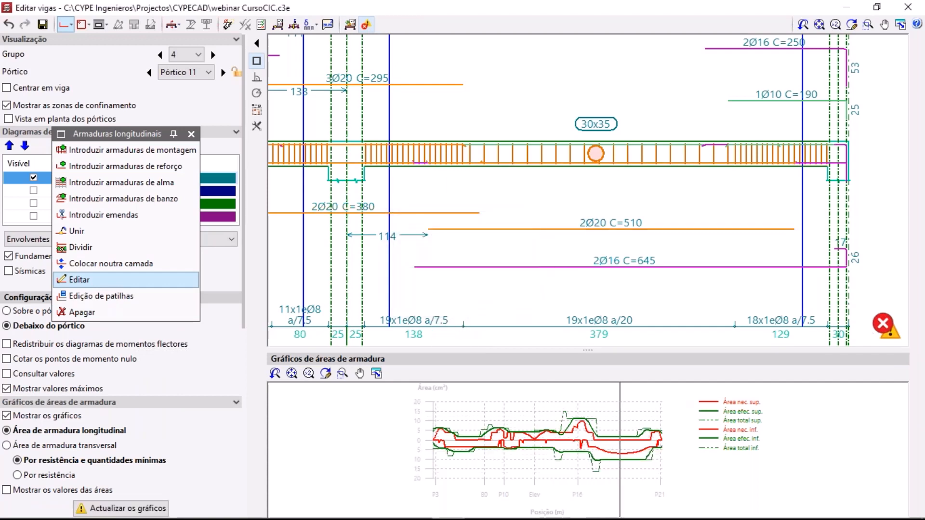
Update the frame's error checks and consult the deflections of the span between P16 and P21
{"action": "left_click", "coordinate": [350, 25]}
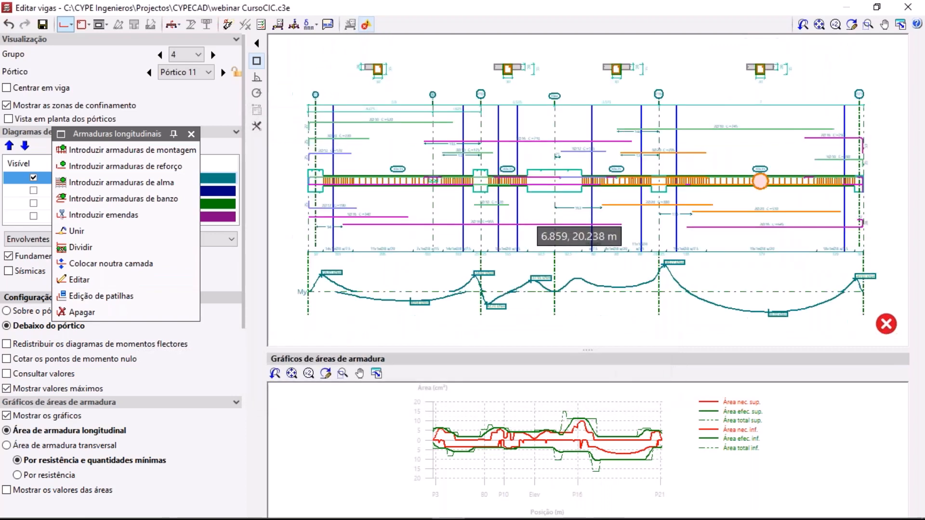
{"action": "left_click", "coordinate": [293, 24]}
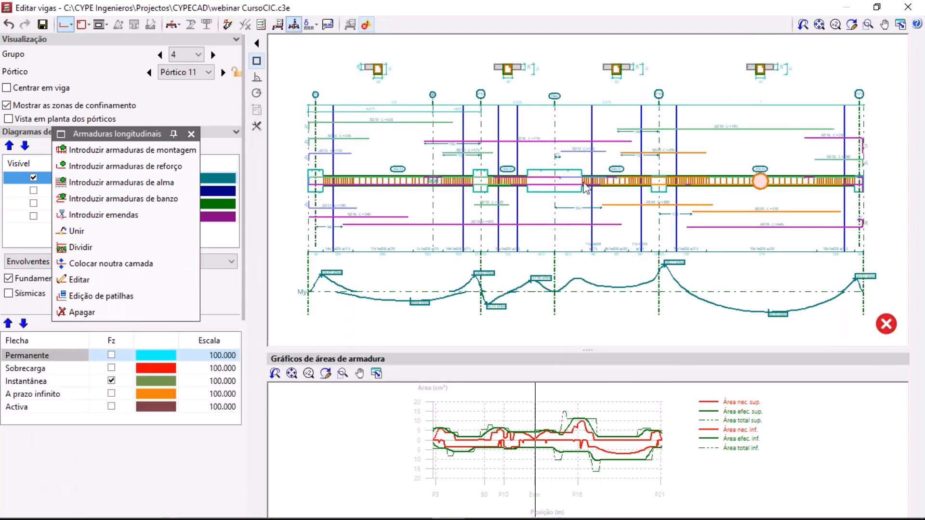
{"action": "middle_click_drag", "start_coordinate": [839, 188], "coordinate": [666, 209]}
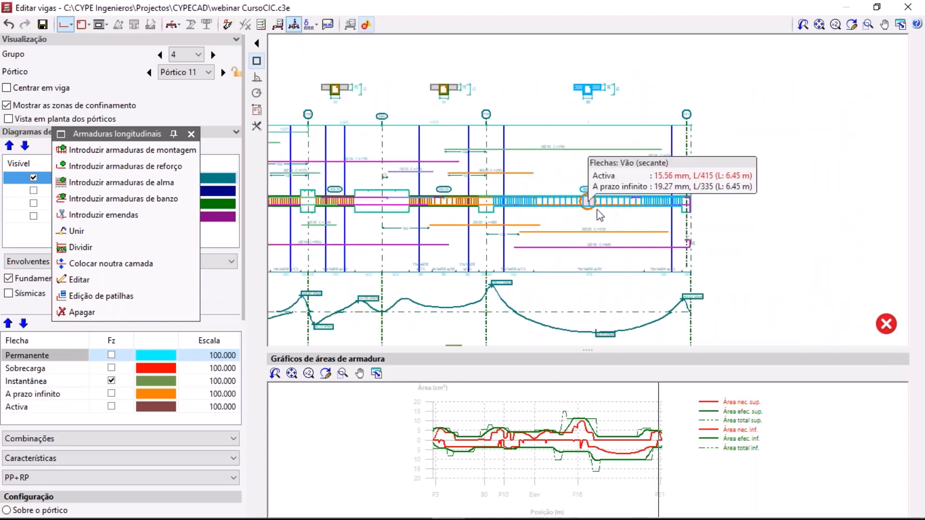
{"action": "mouse_move", "coordinate": [595, 211]}
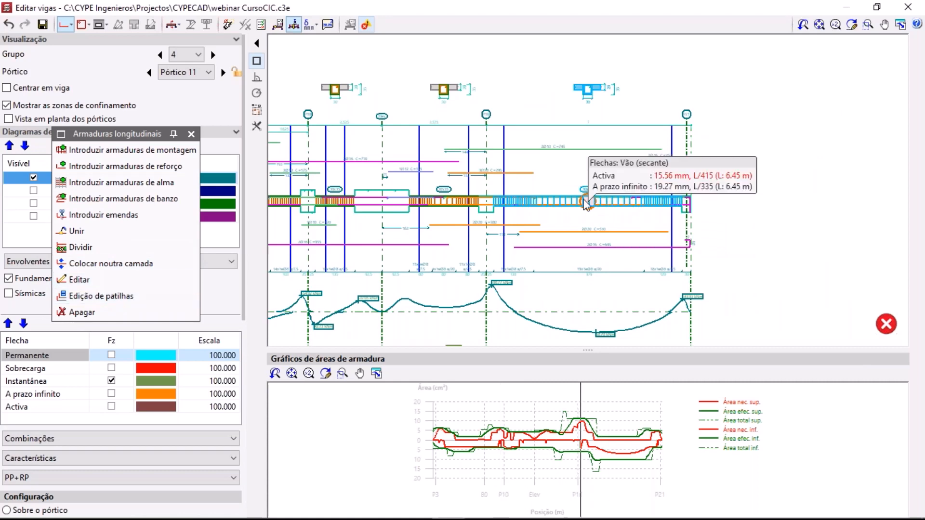
Increase the lower Ø20 C=510 reinforcement in the span between P16 and P21 to three bars
{"action": "left_click", "coordinate": [127, 280]}
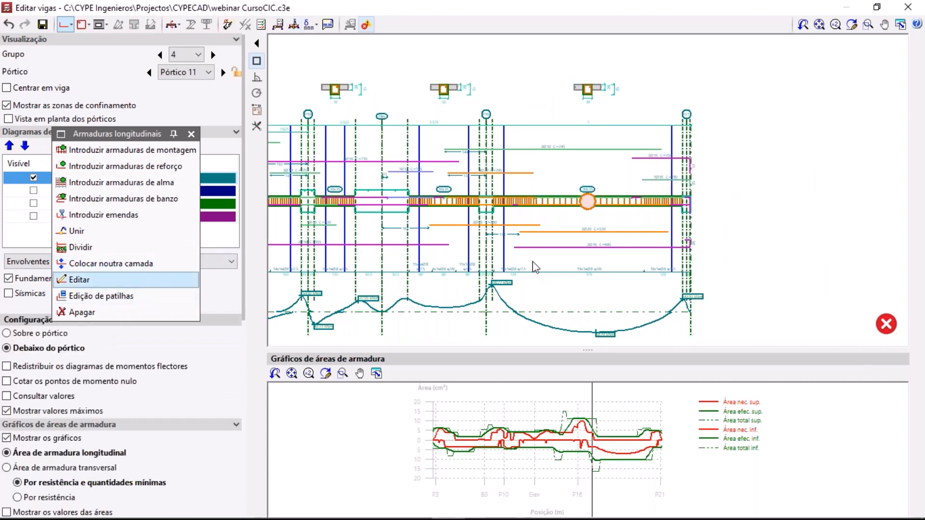
{"action": "scroll", "coordinate": [591, 238], "scroll_direction": "up", "scroll_amount": 3}
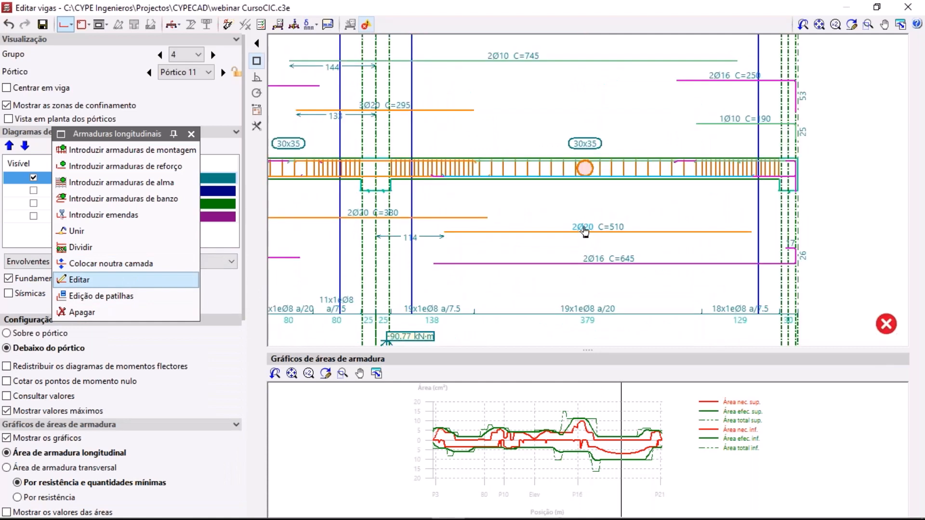
{"action": "left_click", "coordinate": [588, 233]}
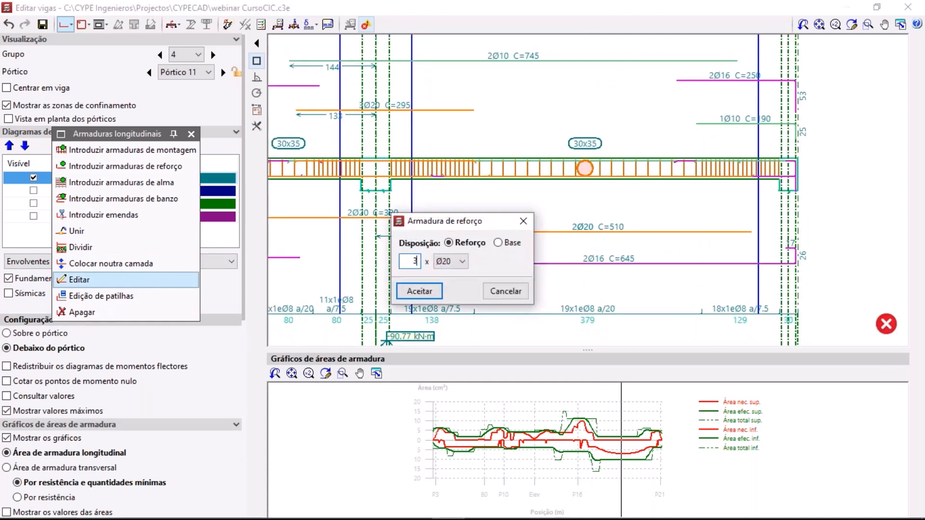
{"action": "type", "text": "3"}
{"action": "left_click", "coordinate": [432, 291]}
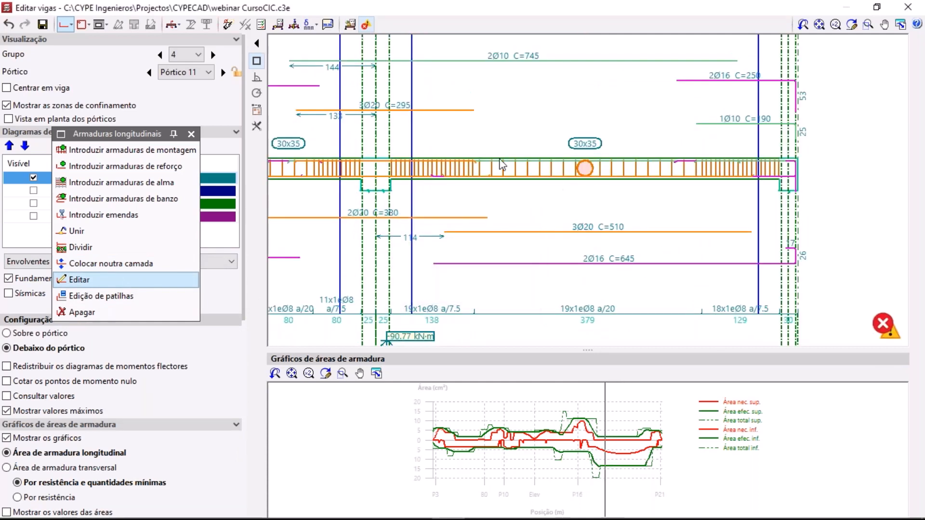
Recheck the frame with the 3Ø20 reinforcement and inspect the error and deflections of the P16–P21 span
{"action": "left_click", "coordinate": [354, 28]}
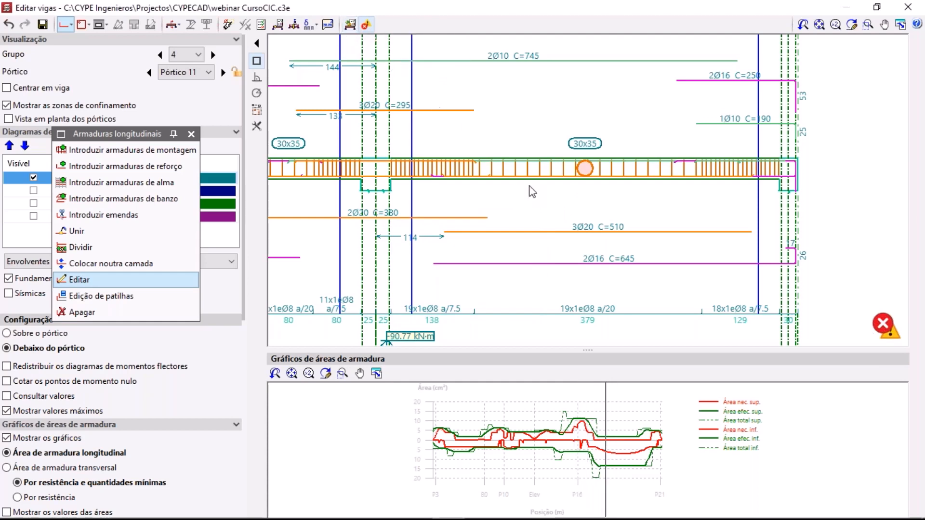
{"action": "left_click", "coordinate": [351, 25]}
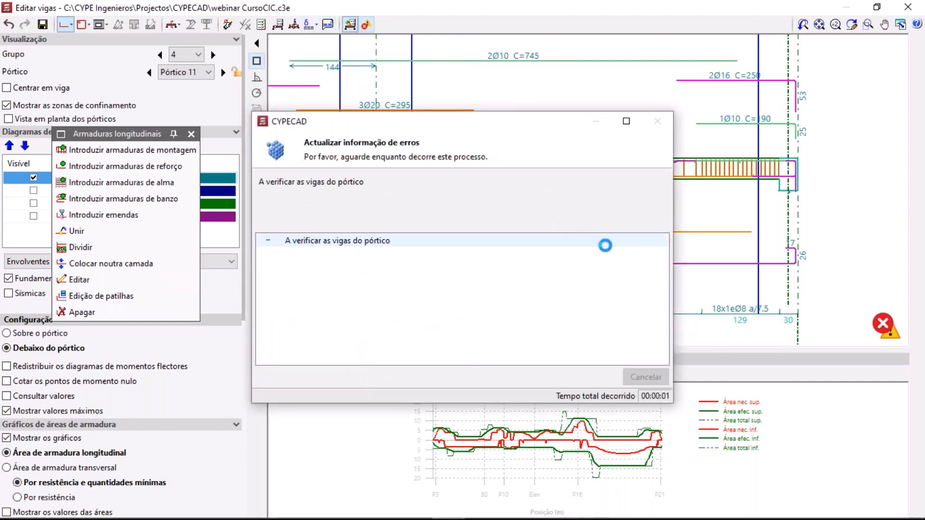
{"action": "mouse_move", "coordinate": [760, 181]}
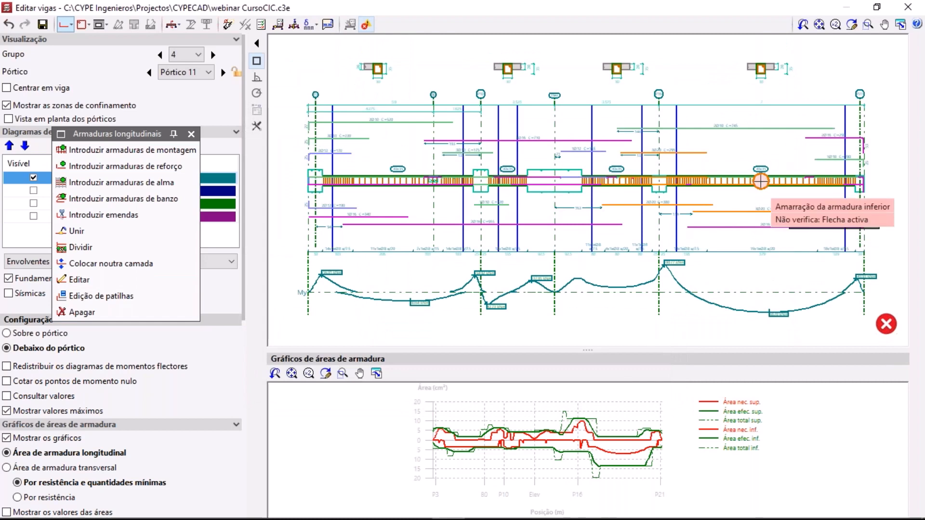
{"action": "middle_click_drag", "start_coordinate": [760, 181], "coordinate": [528, 190]}
{"action": "left_click", "coordinate": [293, 24]}
{"action": "mouse_move", "coordinate": [528, 193]}
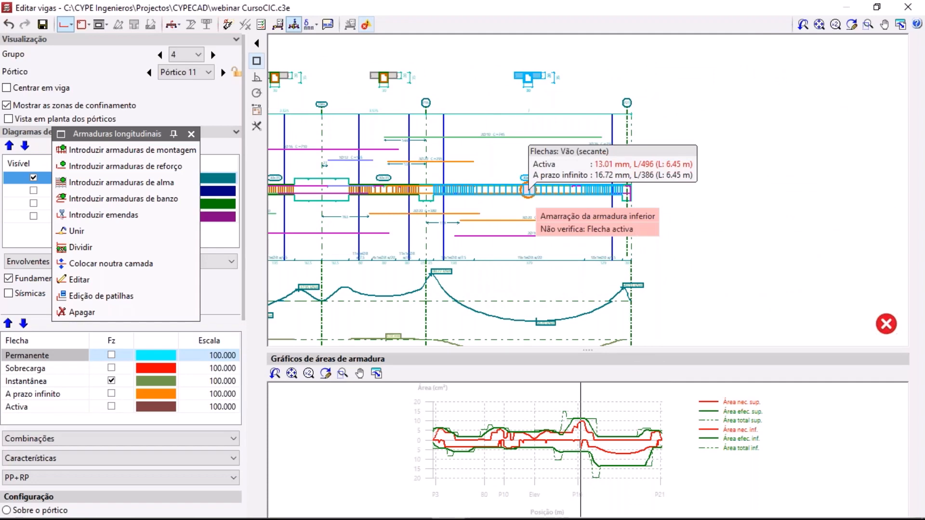
Change the upper 2Ø10 C=745 base bars over the P16–P21 span to 2Ø12
{"action": "left_click", "coordinate": [113, 279]}
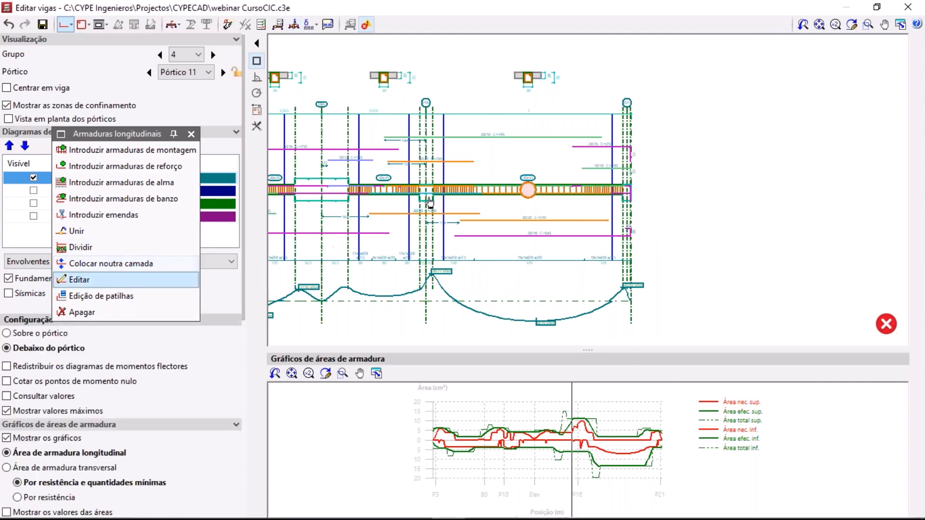
{"action": "scroll", "coordinate": [501, 155], "scroll_direction": "up", "scroll_amount": 2}
{"action": "scroll", "coordinate": [501, 155], "scroll_direction": "up", "scroll_amount": 1}
{"action": "left_click", "coordinate": [482, 129]}
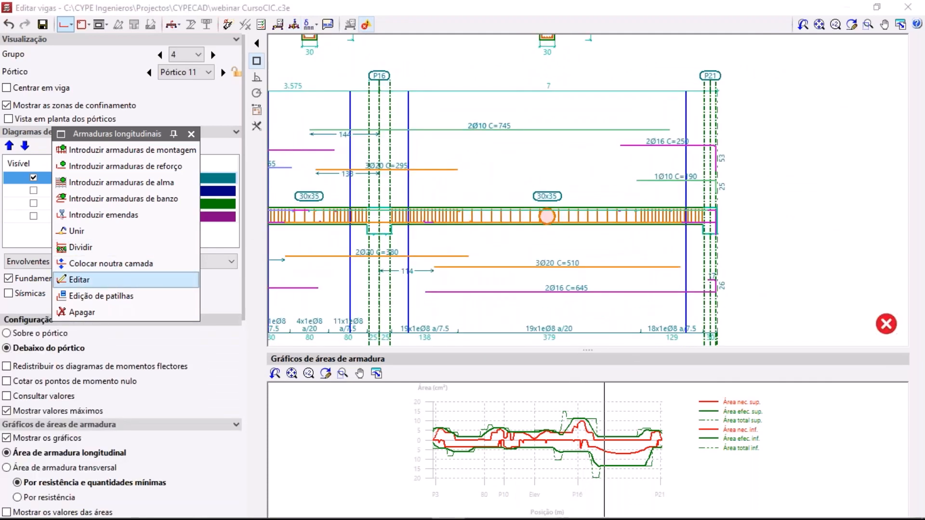
{"action": "left_click", "coordinate": [461, 261]}
{"action": "left_click", "coordinate": [459, 300]}
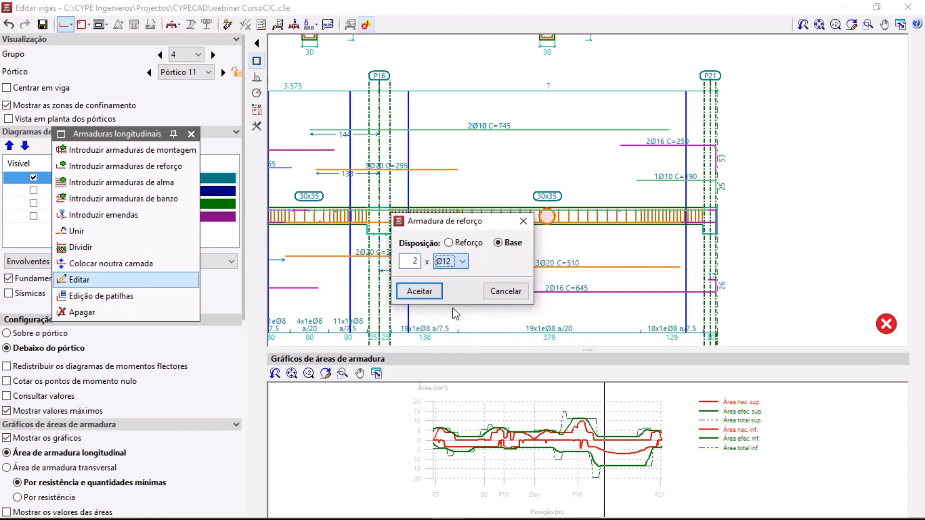
{"action": "left_click", "coordinate": [419, 291]}
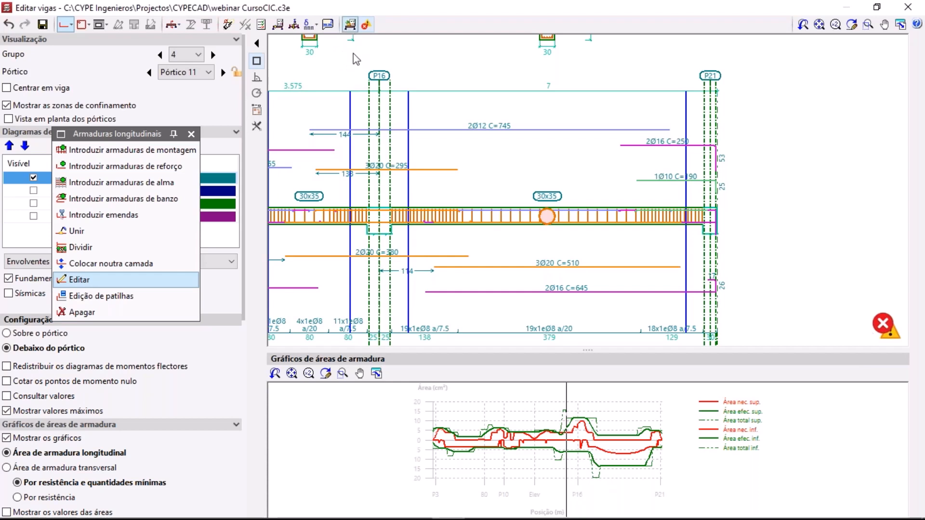
Recheck the frame with the upper 2Ø12 bars and inspect the P16–P21 span's remaining error and deflections
{"action": "left_click", "coordinate": [350, 25]}
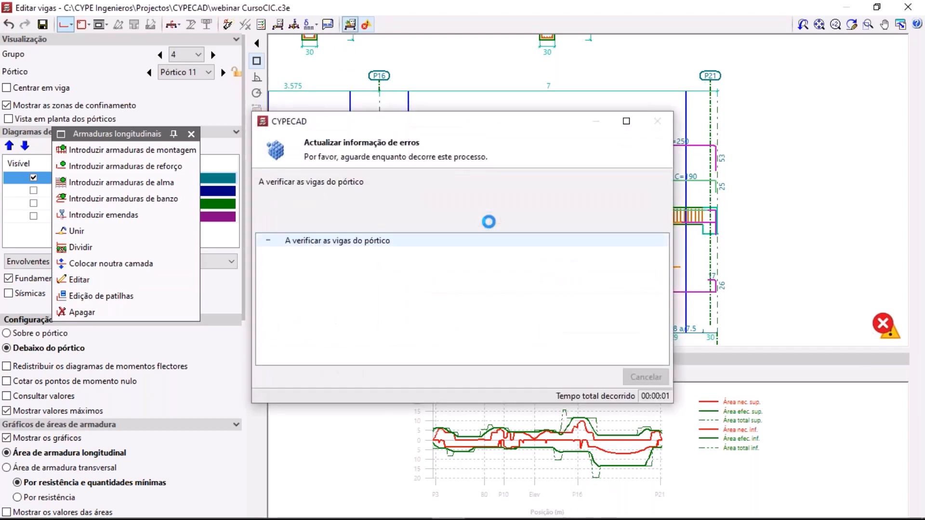
{"action": "scroll", "coordinate": [544, 194], "scroll_direction": "up", "scroll_amount": 2}
{"action": "mouse_move", "coordinate": [568, 200]}
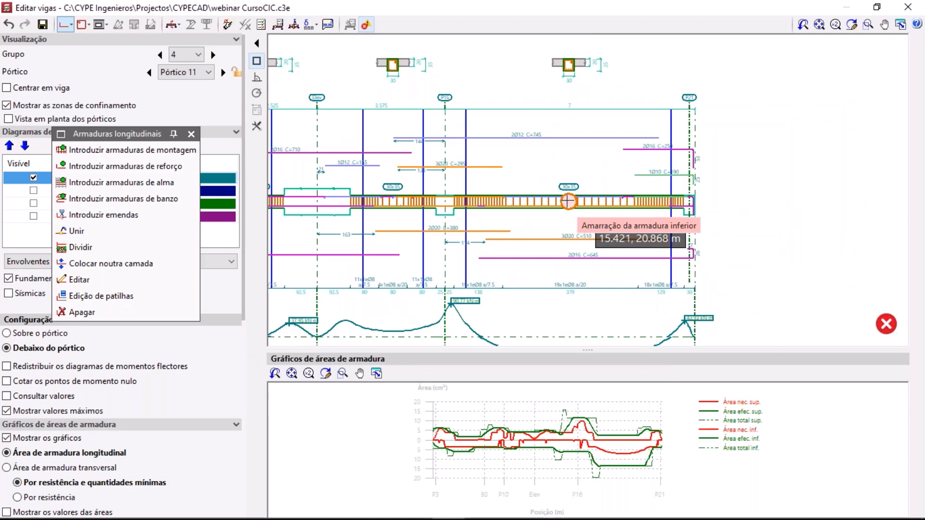
{"action": "left_click", "coordinate": [294, 24]}
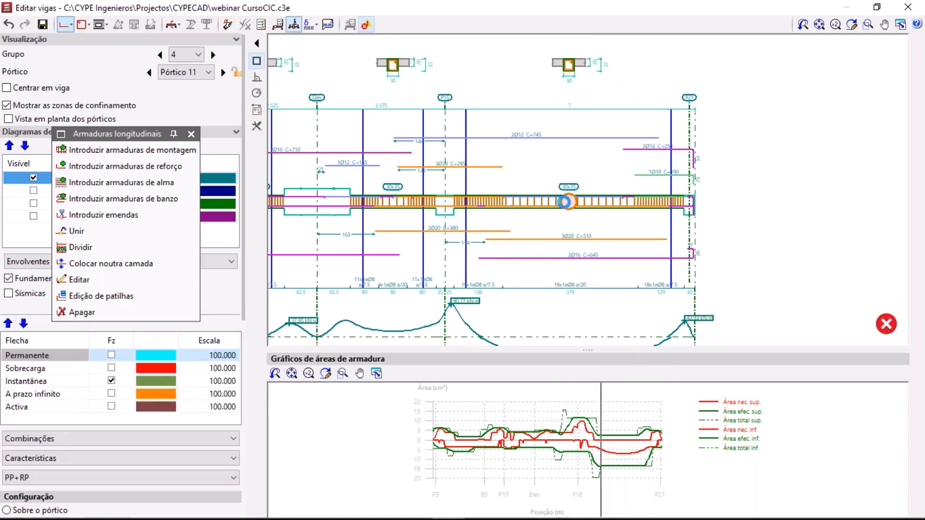
{"action": "mouse_move", "coordinate": [568, 202]}
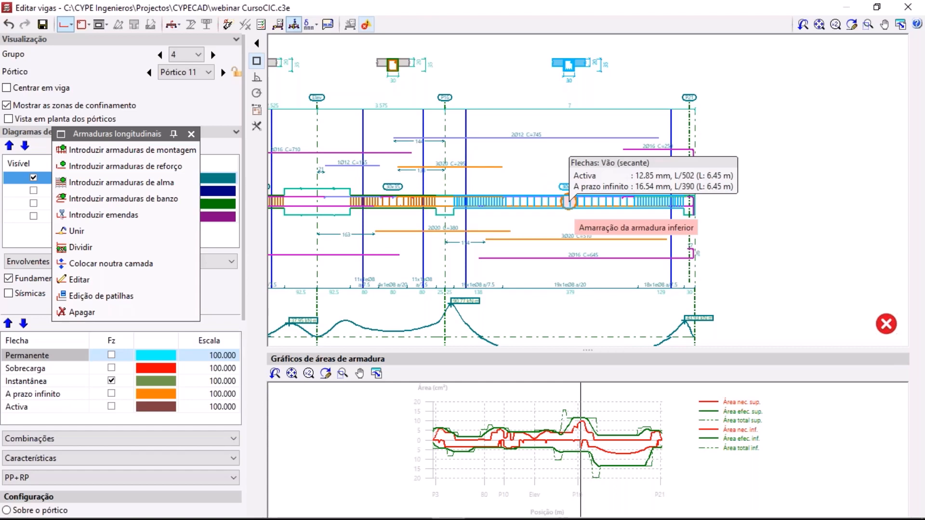
Give the lower 2Ø16 C=645 bars a 25 cm hook at P21 without a specific hook type, and recheck the frame
{"action": "left_click", "coordinate": [96, 279]}
{"action": "scroll", "coordinate": [678, 432], "scroll_direction": "up", "scroll_amount": 5}
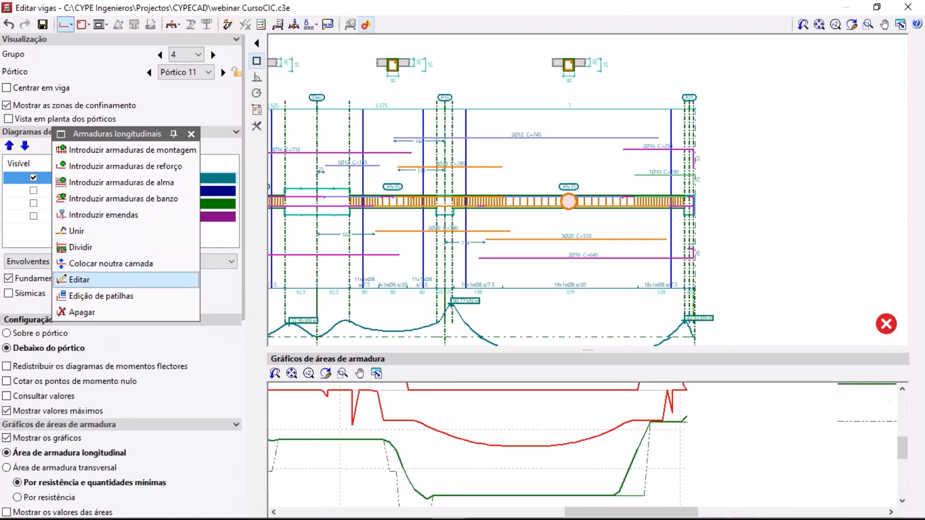
{"action": "scroll", "coordinate": [697, 251], "scroll_direction": "up", "scroll_amount": 3}
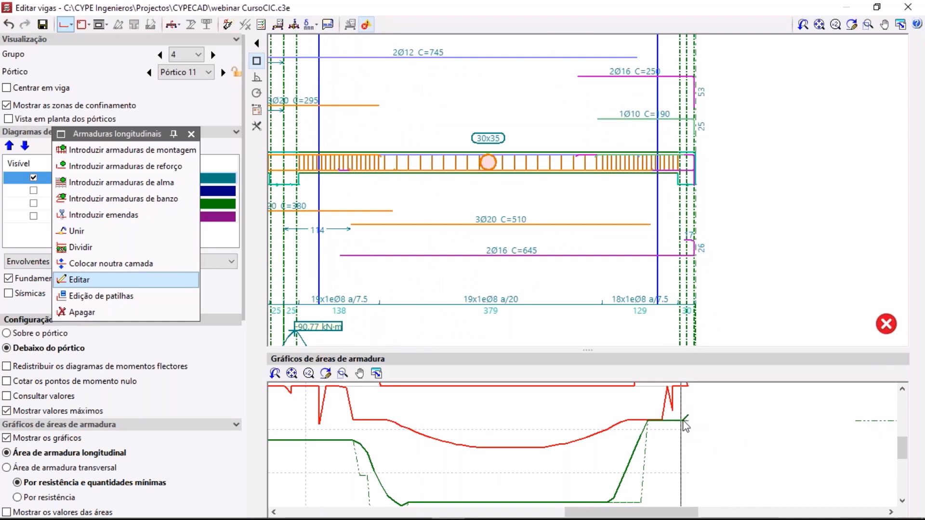
{"action": "left_click", "coordinate": [695, 253]}
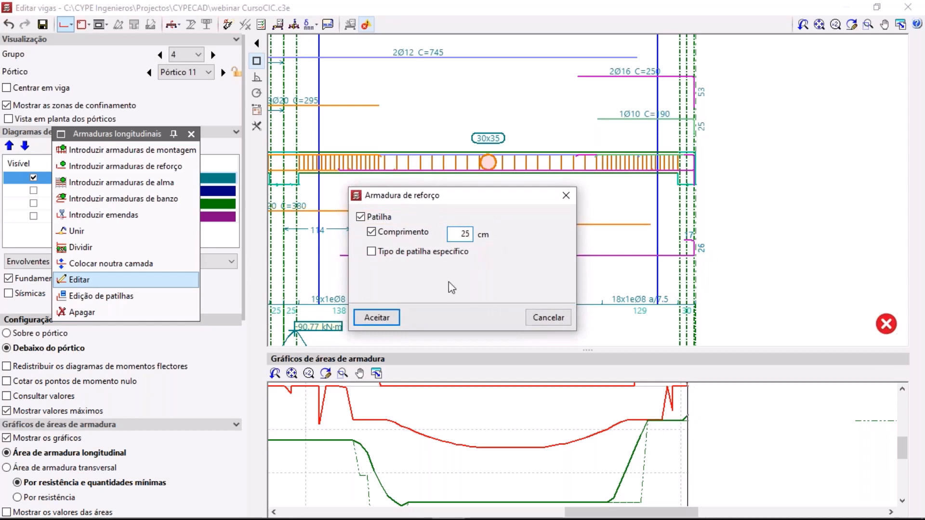
{"action": "left_click", "coordinate": [386, 318]}
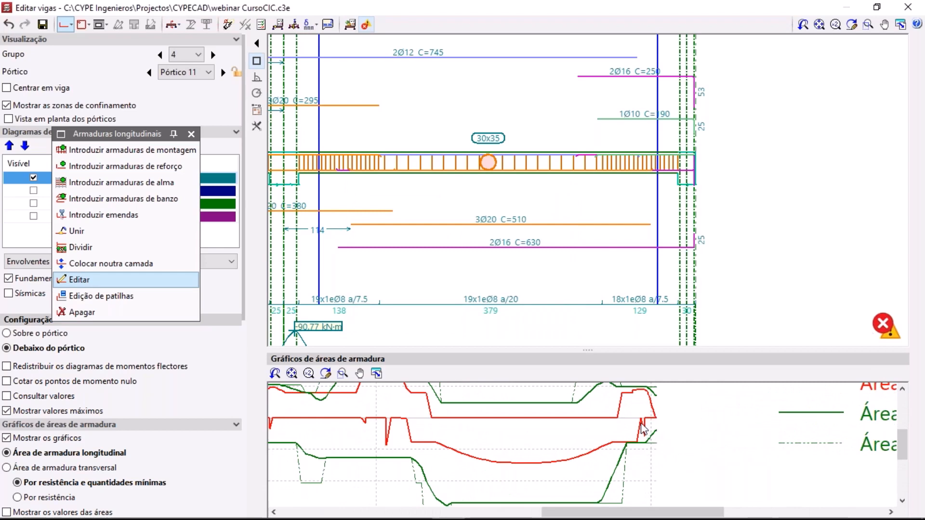
{"action": "left_click", "coordinate": [351, 24]}
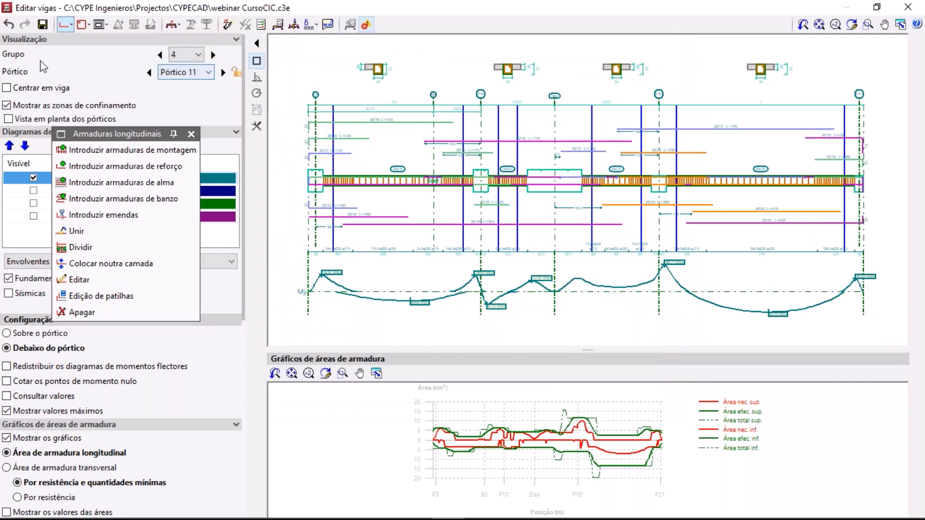
Save the reinforcement changes, lock Pórtico 11, and return to the Cobertura floor plan
{"action": "left_click", "coordinate": [41, 23]}
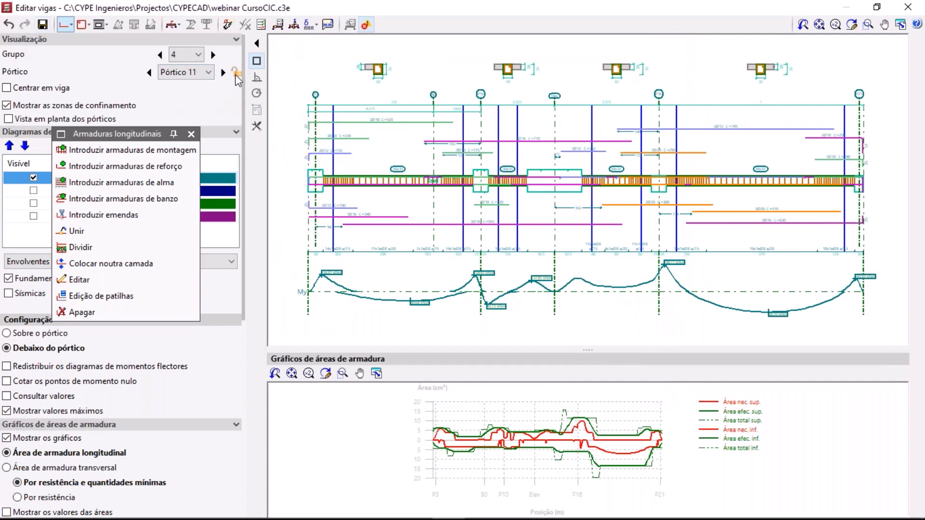
{"action": "left_click", "coordinate": [236, 73]}
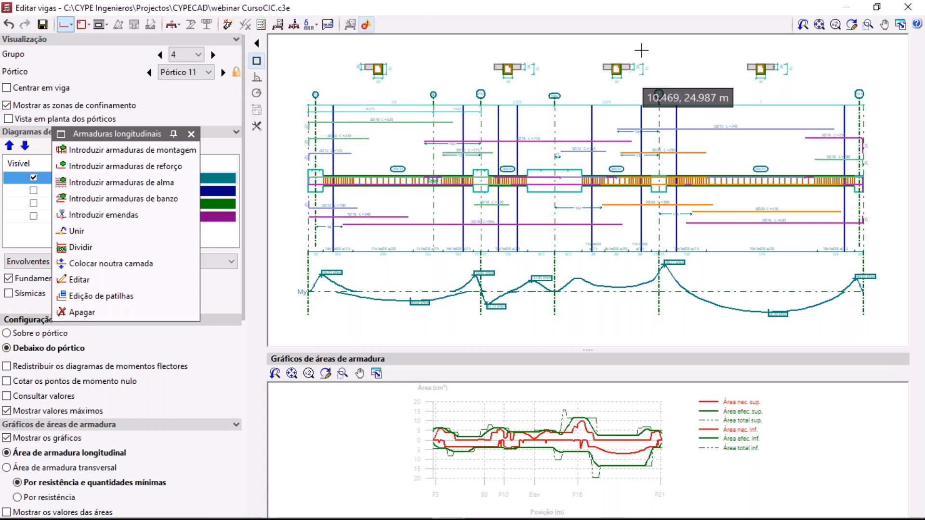
{"action": "left_click", "coordinate": [906, 8]}
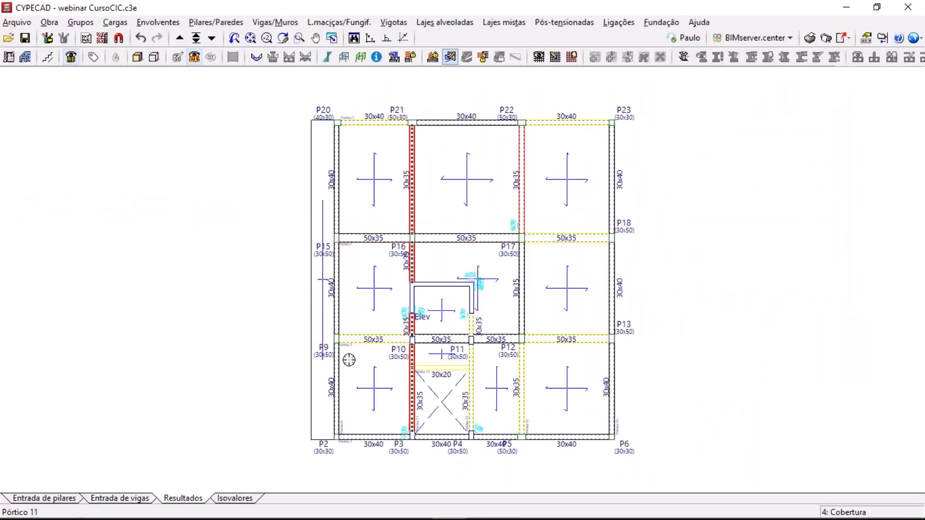
Show the Z displacement isovalues of the Cobertura floor for the Peso próprio load case
{"action": "left_click", "coordinate": [234, 499]}
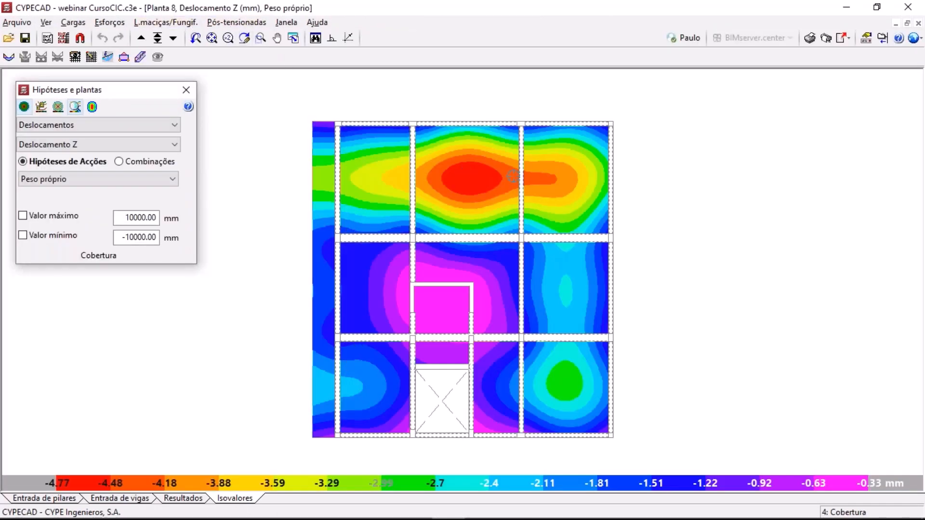
{"action": "left_click", "coordinate": [912, 39]}
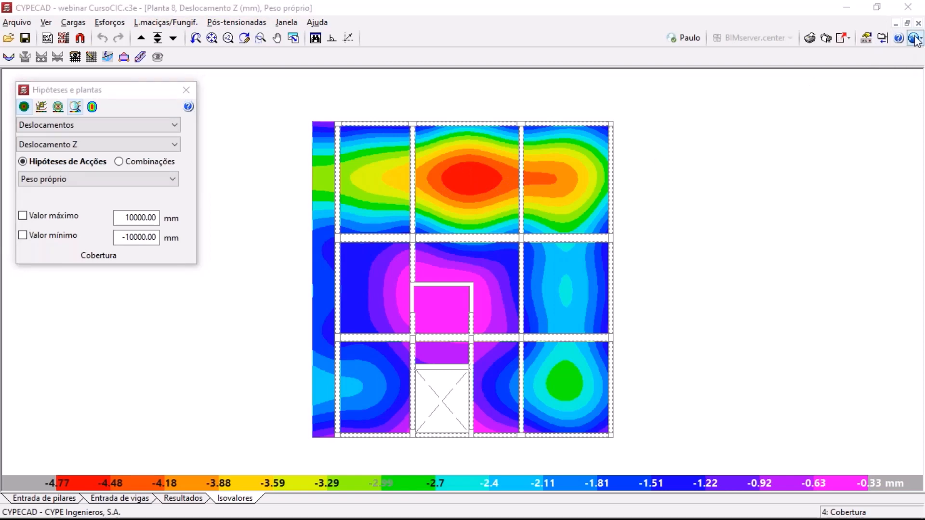
{"action": "left_click", "coordinate": [915, 38]}
{"action": "left_click", "coordinate": [801, 172]}
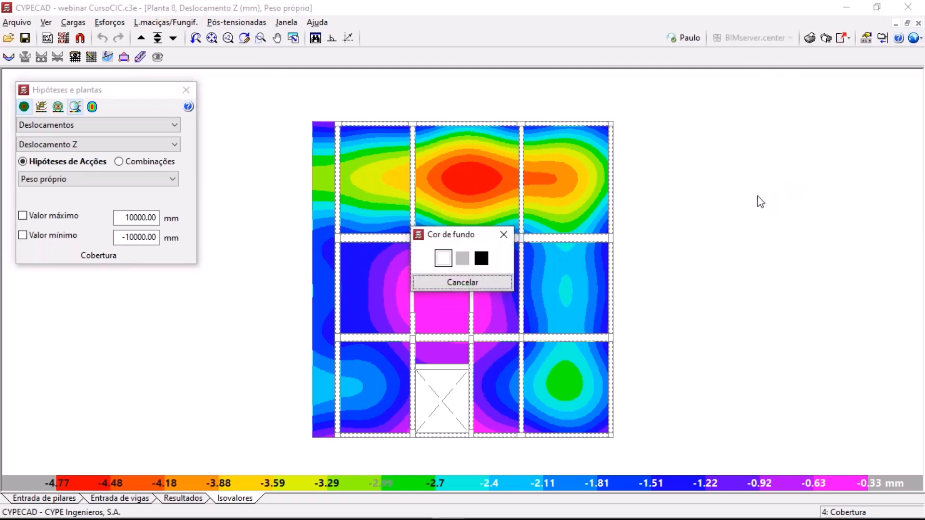
{"action": "left_click", "coordinate": [504, 235]}
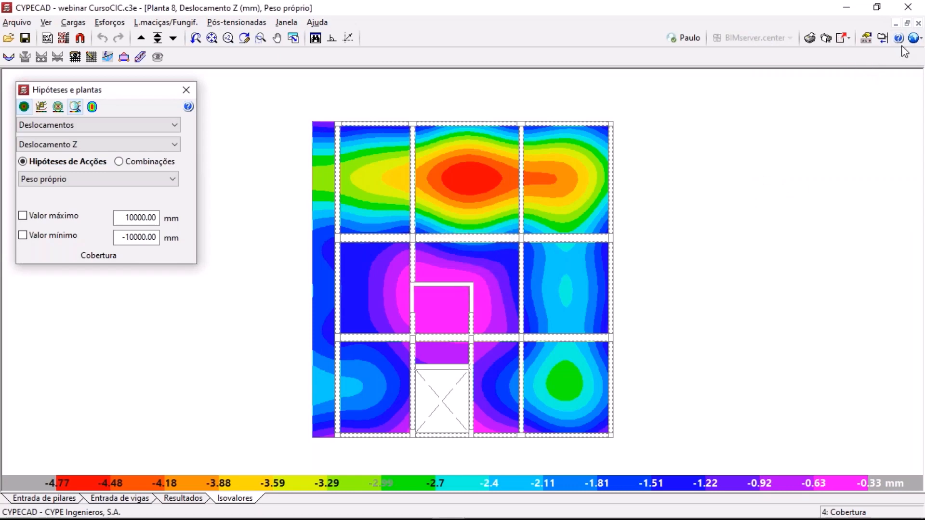
Change the isovalue colour range to the first smooth gradient, running from dark red through white to bright red
{"action": "left_click", "coordinate": [914, 39]}
{"action": "left_click", "coordinate": [791, 188]}
{"action": "left_click", "coordinate": [371, 194]}
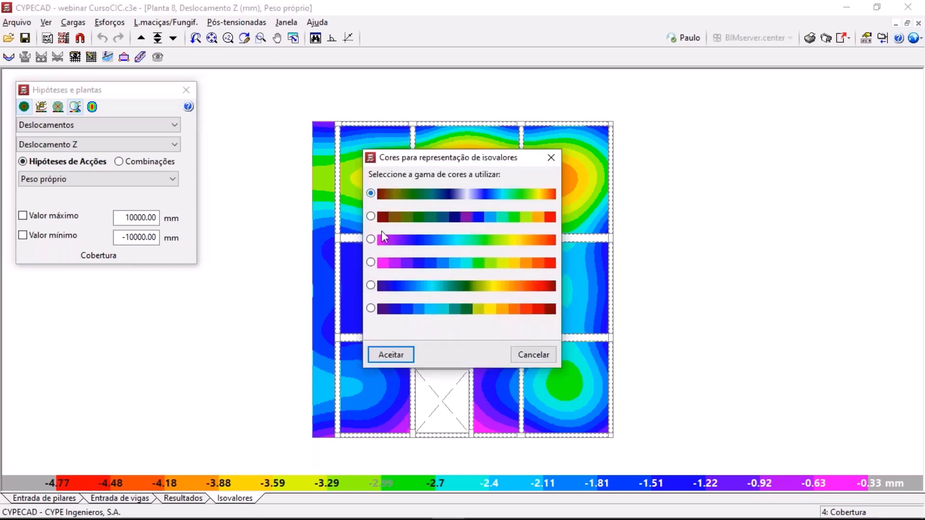
{"action": "left_click", "coordinate": [390, 360]}
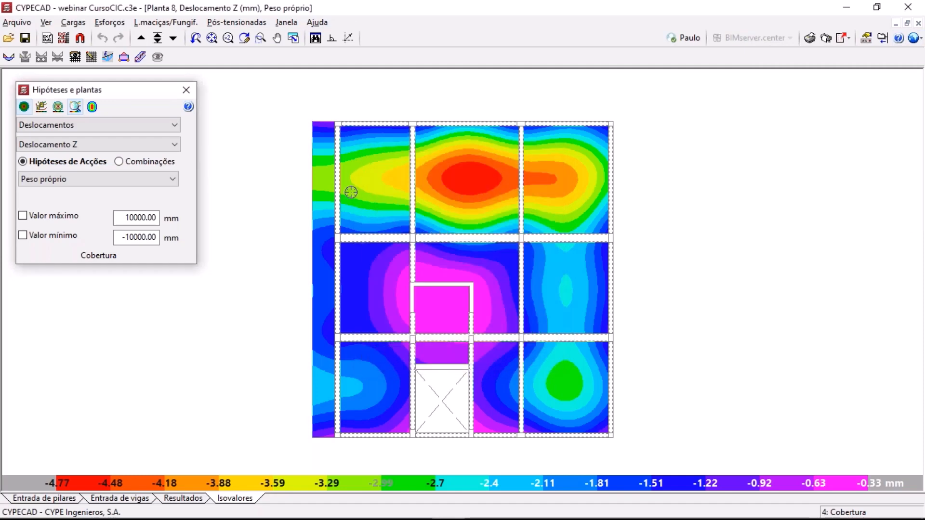
Start the deflection check between two points and overlay labelled isolines on the Cobertura displacement map
{"action": "left_click", "coordinate": [165, 22]}
{"action": "left_click", "coordinate": [154, 69]}
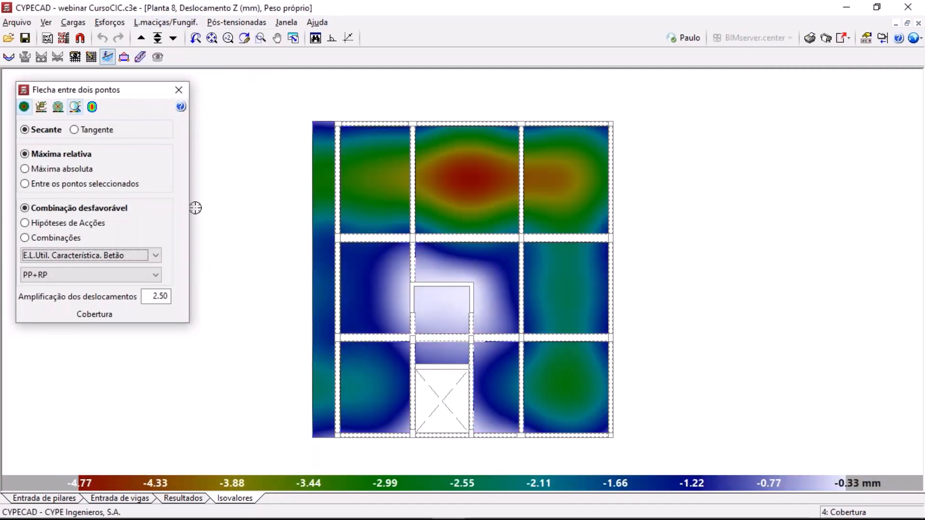
{"action": "left_click", "coordinate": [42, 108]}
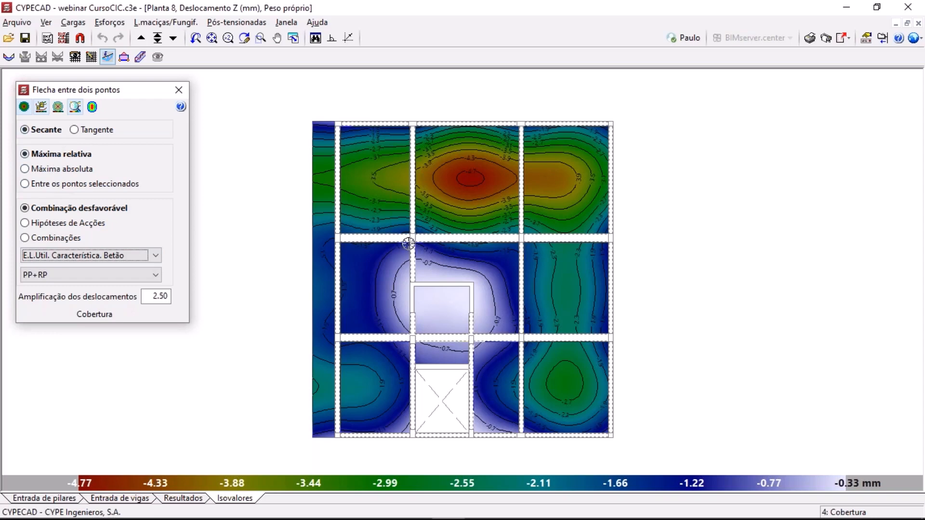
Check the secant deflection diagonally across the slab panel between P16, P17, P21 and P22, starting from P16 and again from P21
{"action": "scroll", "coordinate": [434, 219], "scroll_direction": "up", "scroll_amount": 1}
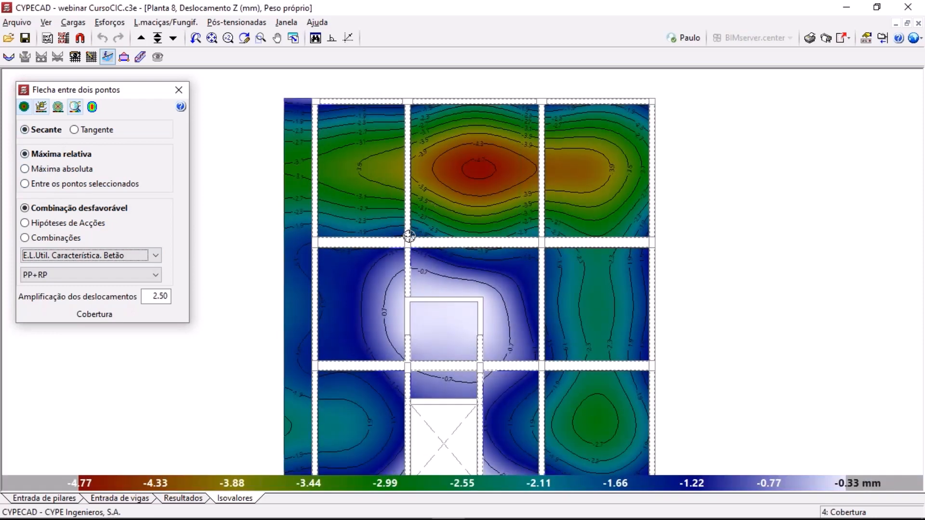
{"action": "left_click", "coordinate": [408, 238]}
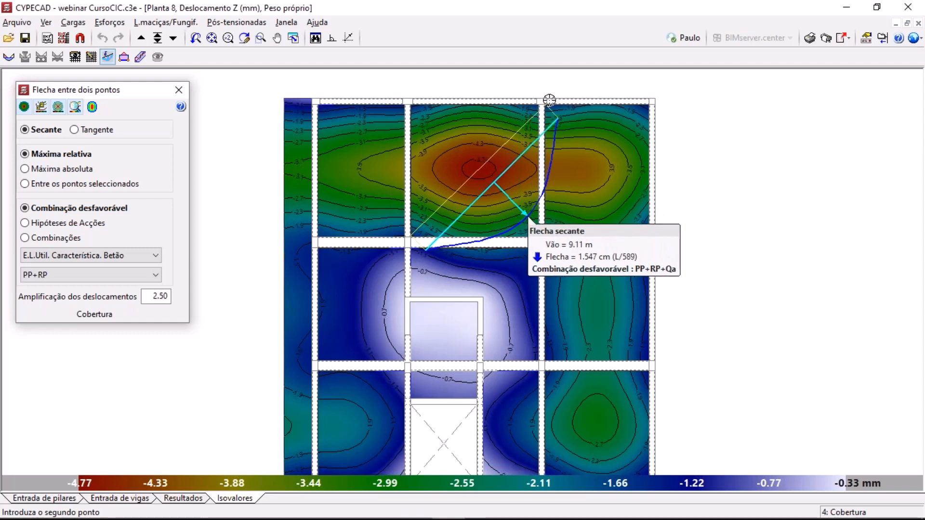
{"action": "right_click", "coordinate": [453, 102]}
{"action": "left_click", "coordinate": [411, 103]}
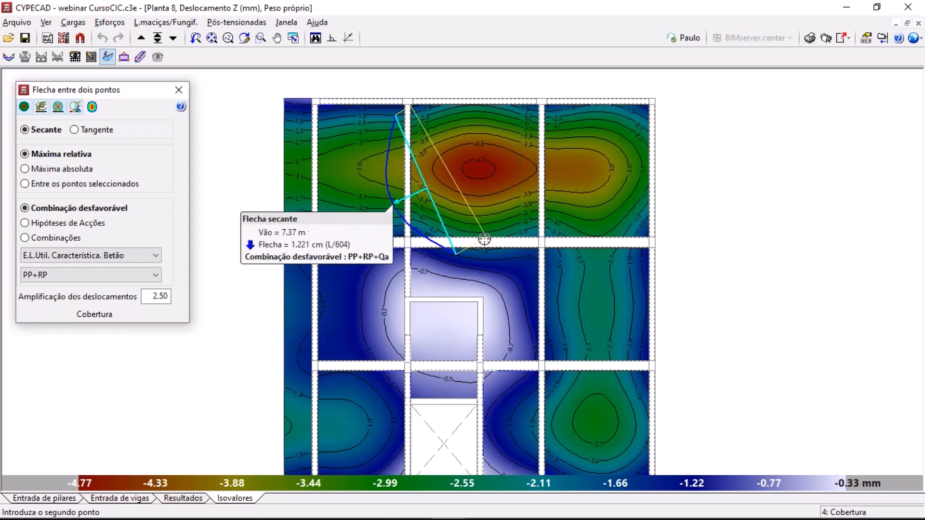
{"action": "right_click", "coordinate": [544, 235]}
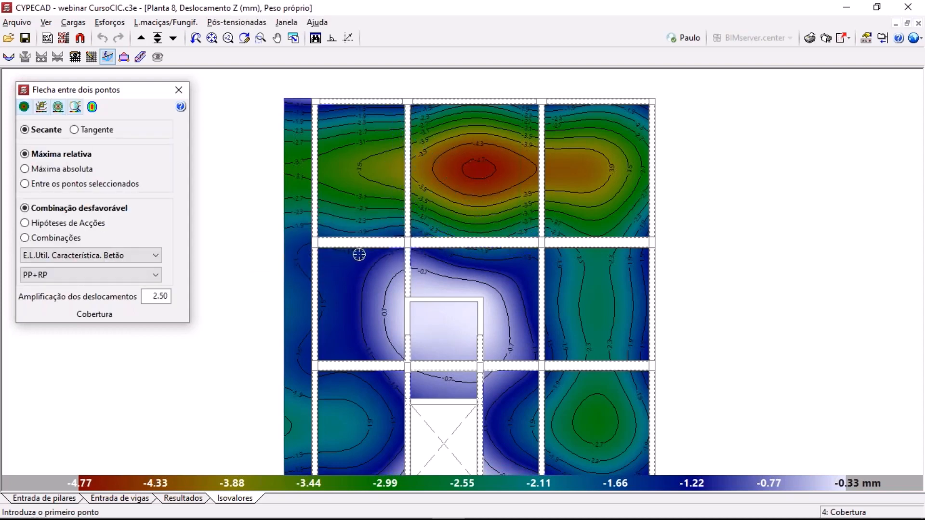
Generate the report of seismic displacements between floors with all chapters, and go to section 3, Deslocamento entre plantas
{"action": "left_click", "coordinate": [183, 499]}
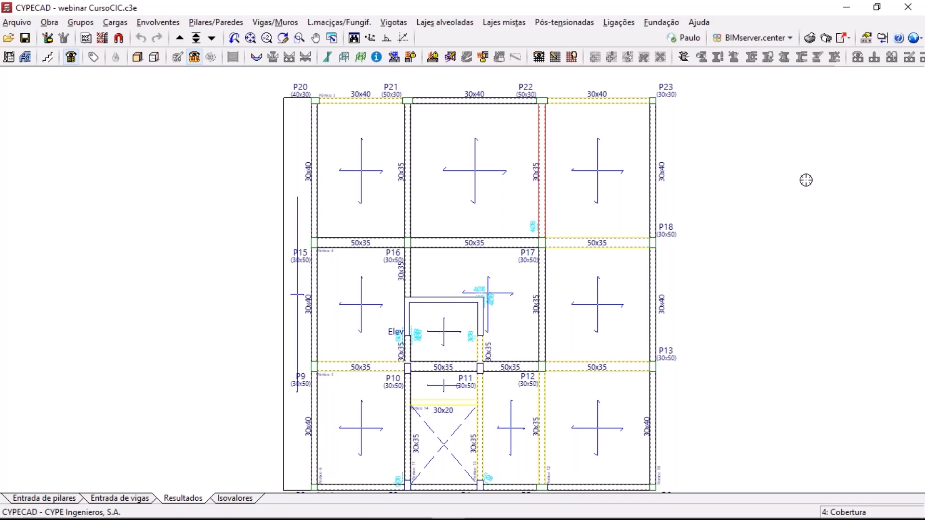
{"action": "left_click", "coordinate": [810, 38]}
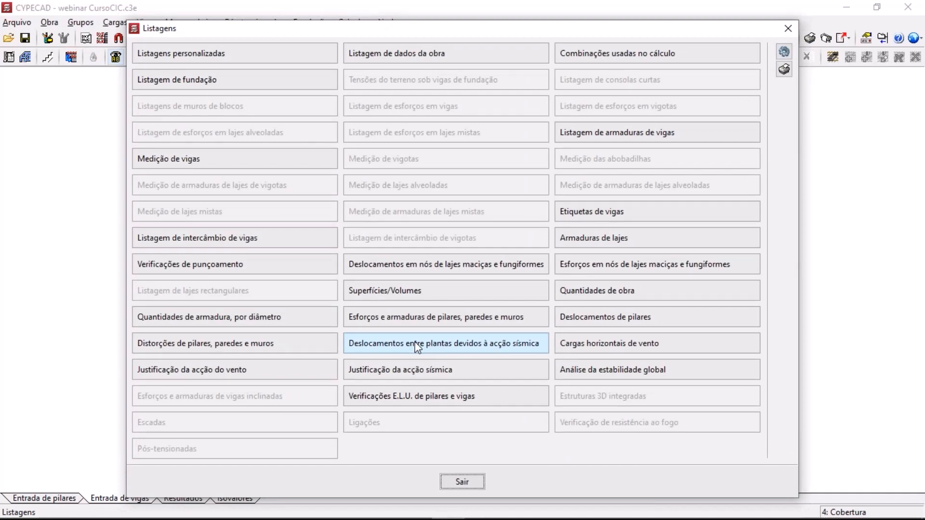
{"action": "left_click", "coordinate": [417, 347]}
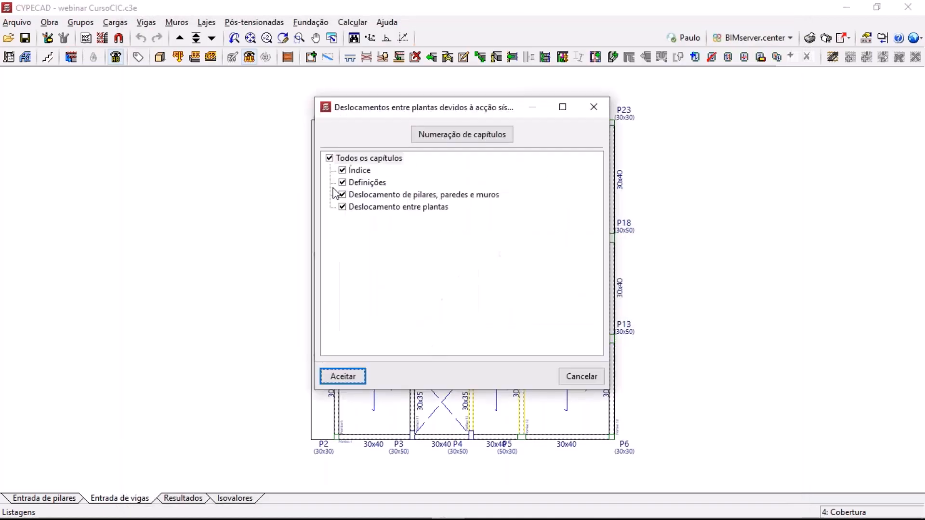
{"action": "left_click", "coordinate": [342, 376]}
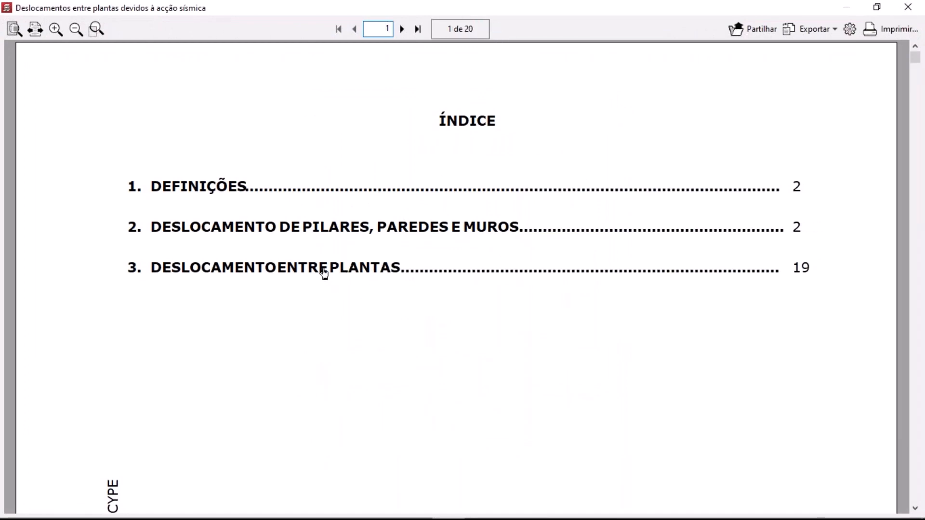
{"action": "left_click", "coordinate": [294, 273]}
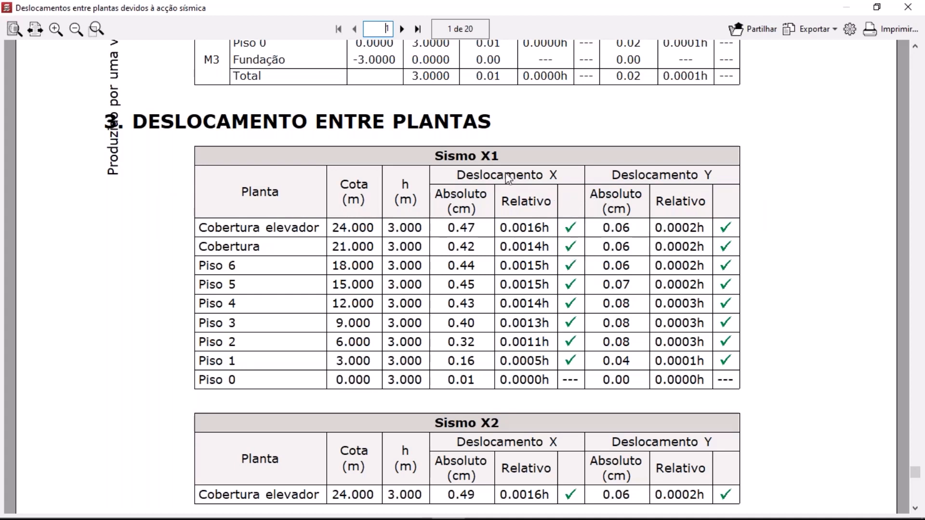
Examine the Sismo X1 and X2 floor displacements and the Sismo Y2 column displacements, and close the report and report list
{"action": "scroll", "coordinate": [531, 357], "scroll_direction": "down", "scroll_amount": 1}
{"action": "scroll", "coordinate": [532, 357], "scroll_direction": "down", "scroll_amount": 1}
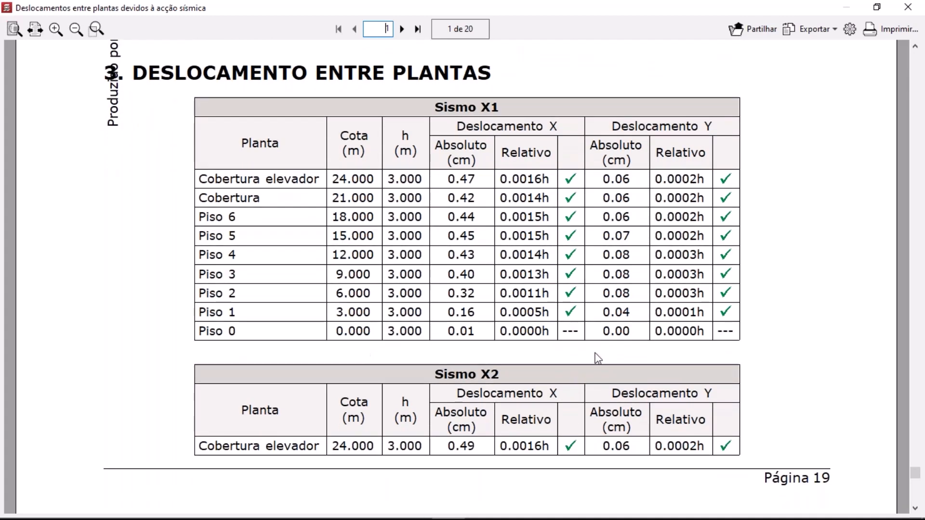
{"action": "scroll", "coordinate": [602, 294], "scroll_direction": "down", "scroll_amount": 3}
{"action": "scroll", "coordinate": [601, 299], "scroll_direction": "up", "scroll_amount": 6}
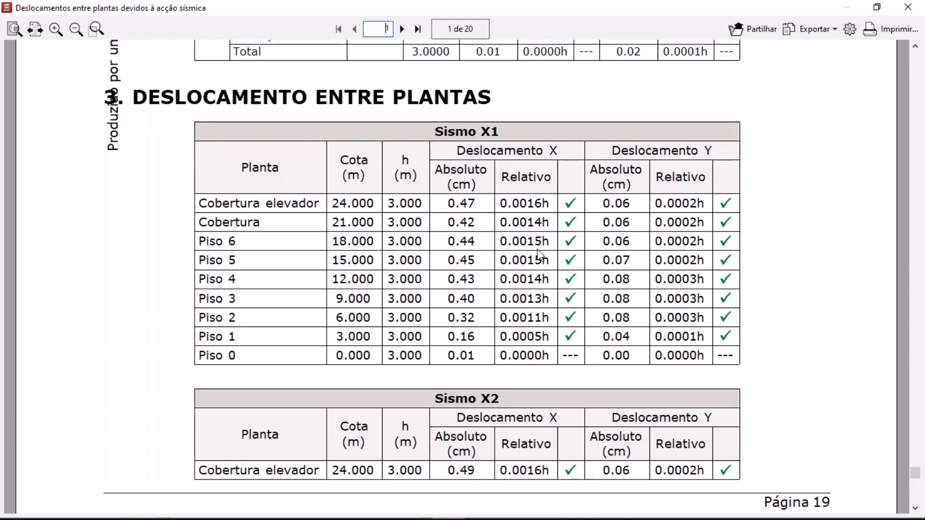
{"action": "scroll", "coordinate": [538, 262], "scroll_direction": "down", "scroll_amount": 5}
{"action": "scroll", "coordinate": [535, 268], "scroll_direction": "down", "scroll_amount": 5}
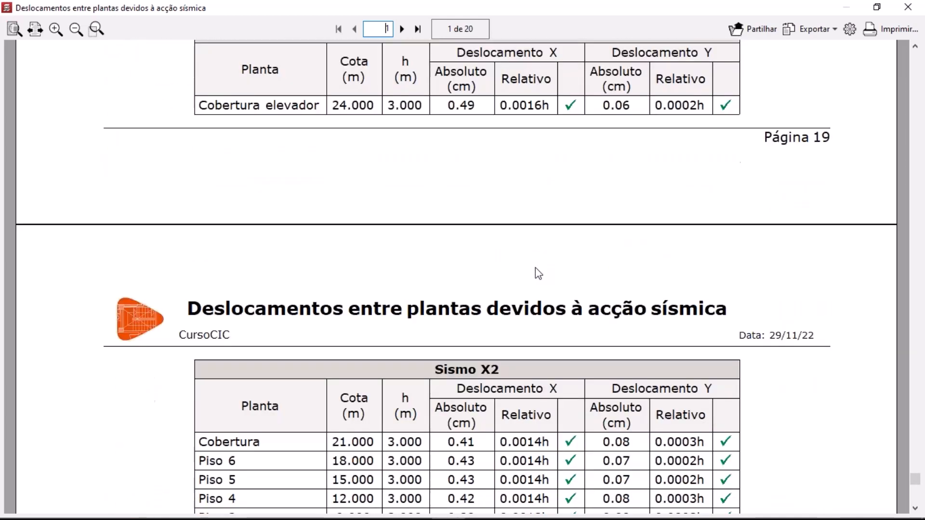
{"action": "scroll", "coordinate": [538, 337], "scroll_direction": "up", "scroll_amount": 11}
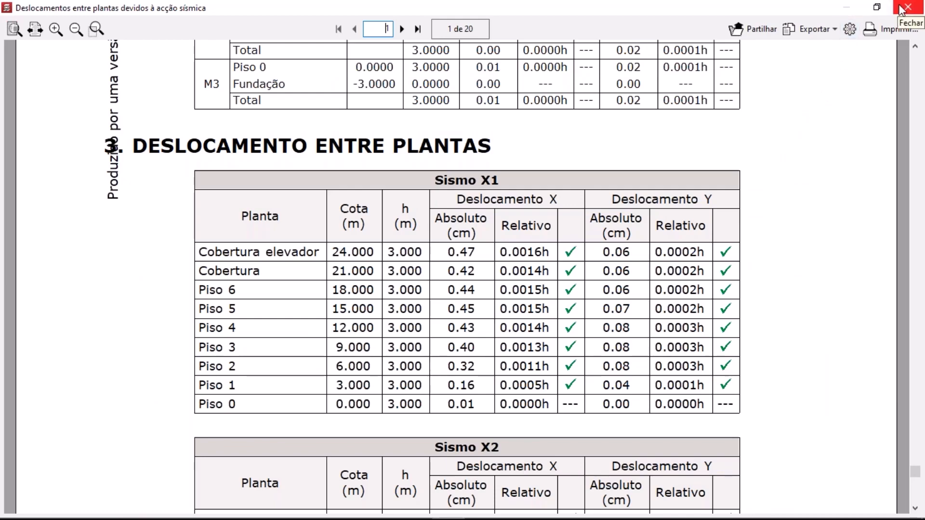
{"action": "scroll", "coordinate": [433, 317], "scroll_direction": "up", "scroll_amount": 5}
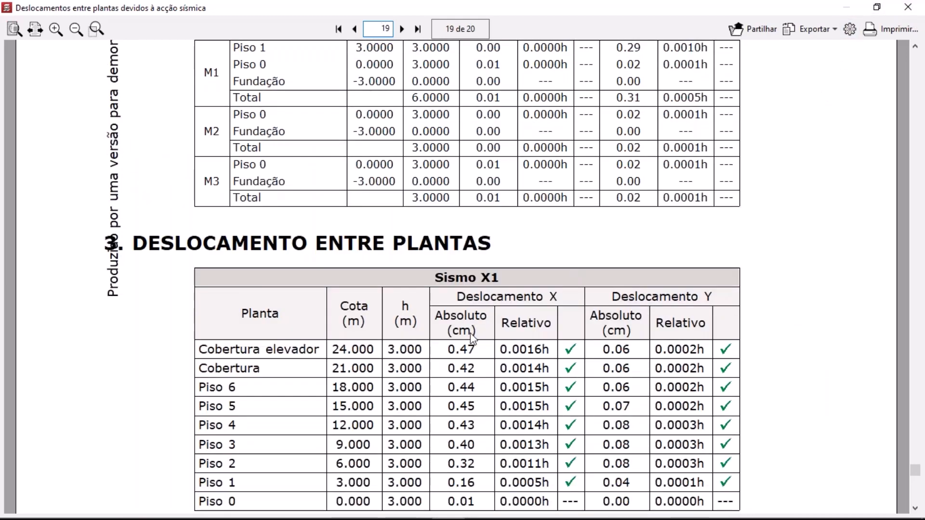
{"action": "scroll", "coordinate": [470, 337], "scroll_direction": "up", "scroll_amount": 15}
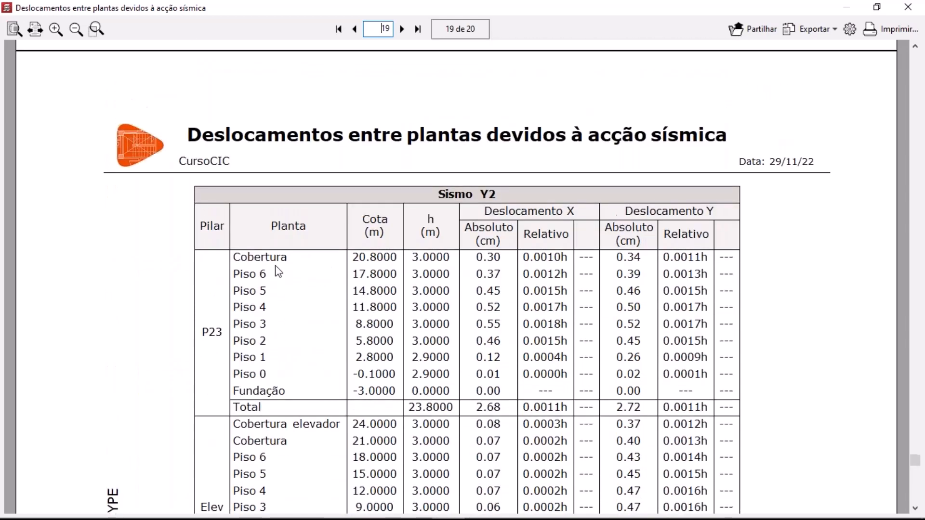
{"action": "scroll", "coordinate": [282, 299], "scroll_direction": "up", "scroll_amount": 5}
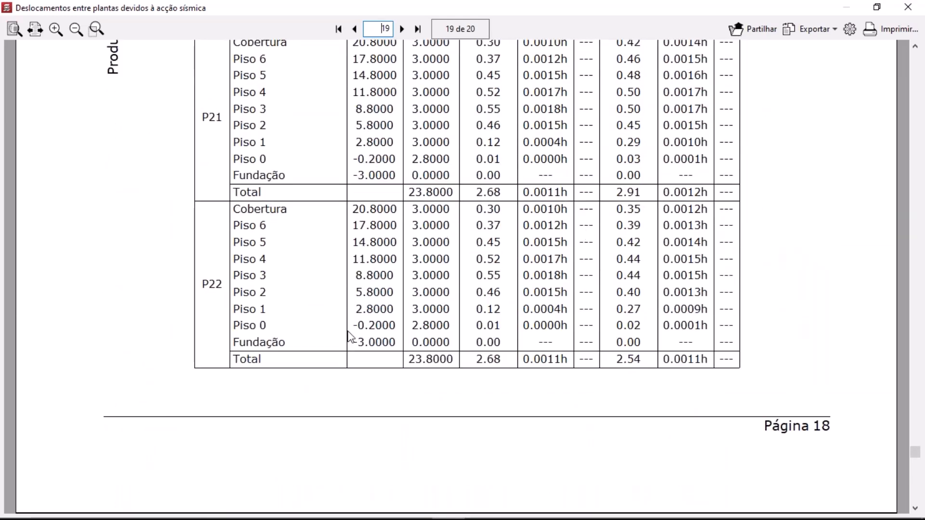
{"action": "left_click", "coordinate": [907, 6]}
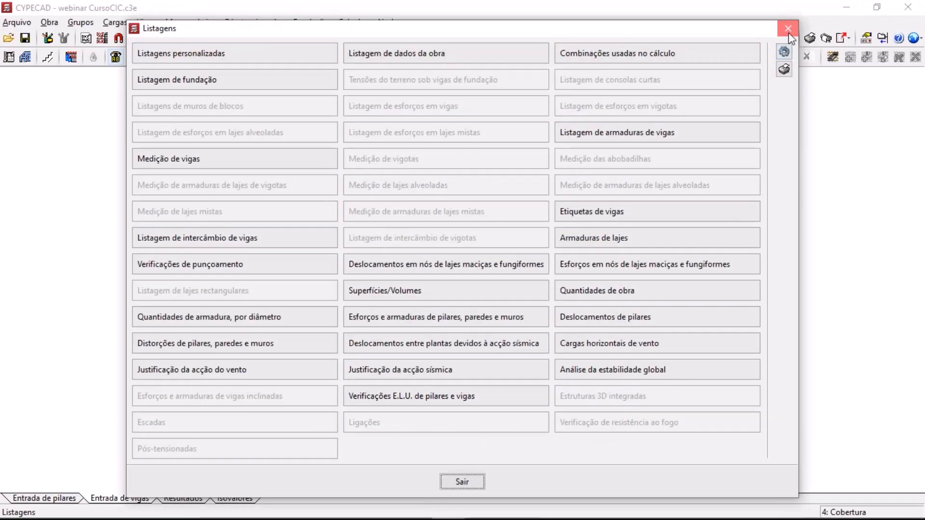
{"action": "left_click", "coordinate": [778, 28]}
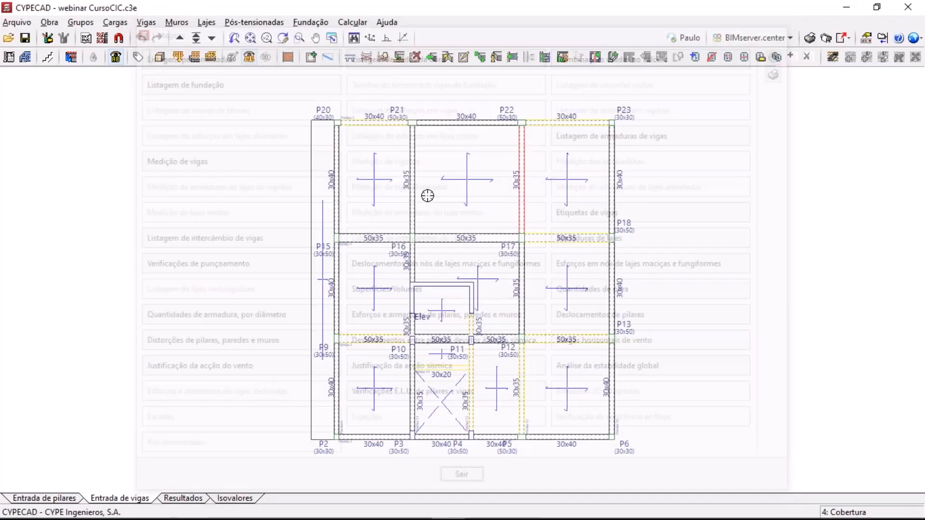
Show the second-order amplification factors for combination 3 from the NP EN 1998-1 seismic action settings in the general data
{"action": "left_click", "coordinate": [49, 22]}
{"action": "left_click", "coordinate": [73, 38]}
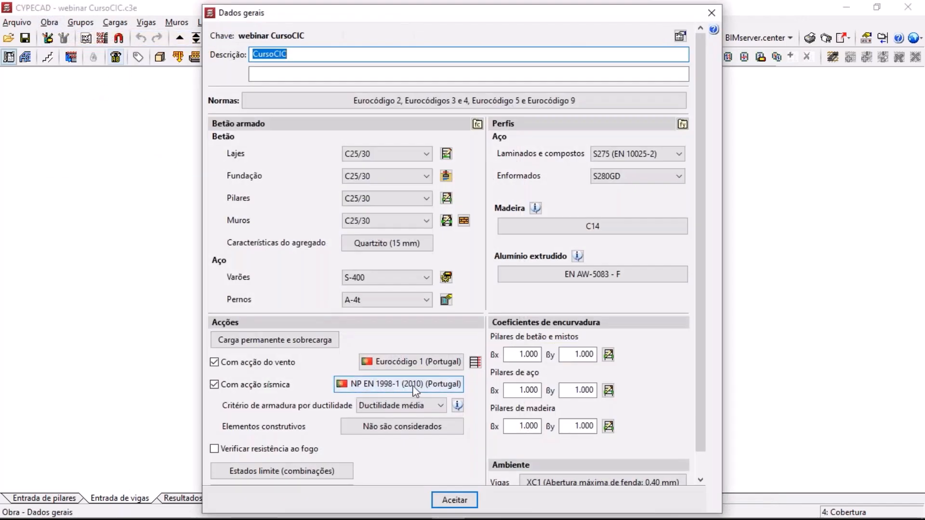
{"action": "left_click", "coordinate": [414, 388]}
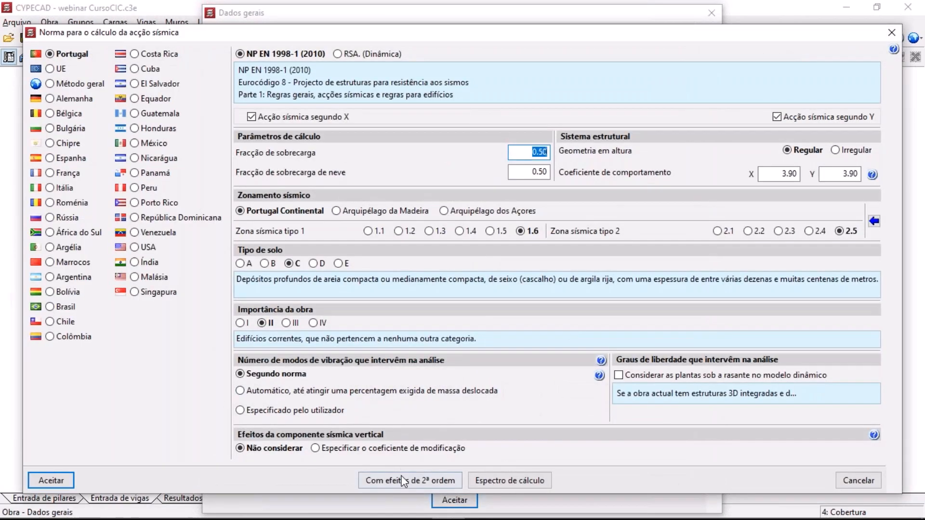
{"action": "left_click", "coordinate": [403, 482]}
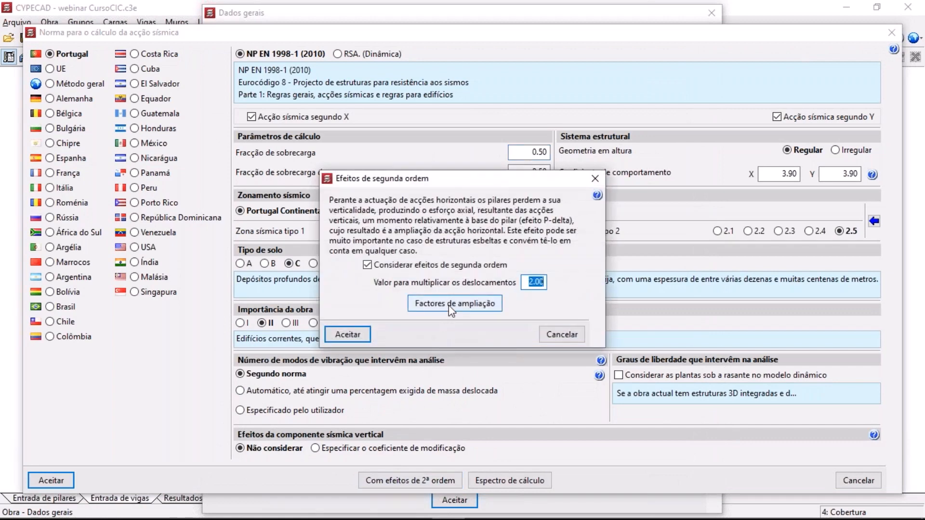
{"action": "left_click", "coordinate": [449, 305]}
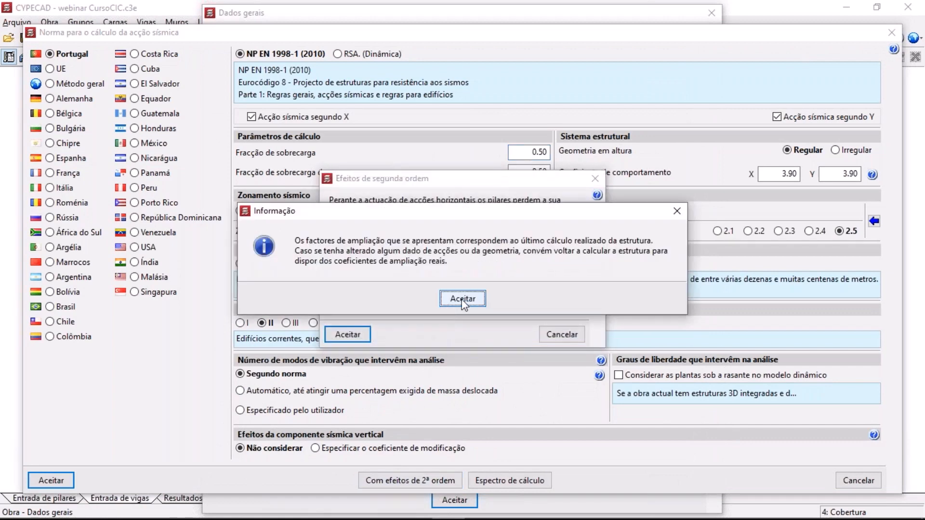
{"action": "left_click", "coordinate": [463, 299]}
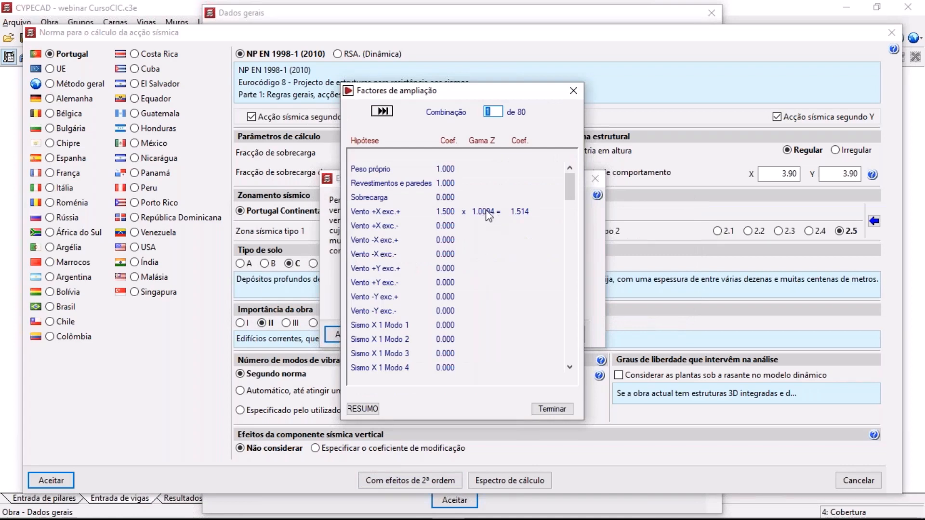
{"action": "left_click", "coordinate": [385, 112]}
{"action": "left_click", "coordinate": [383, 111]}
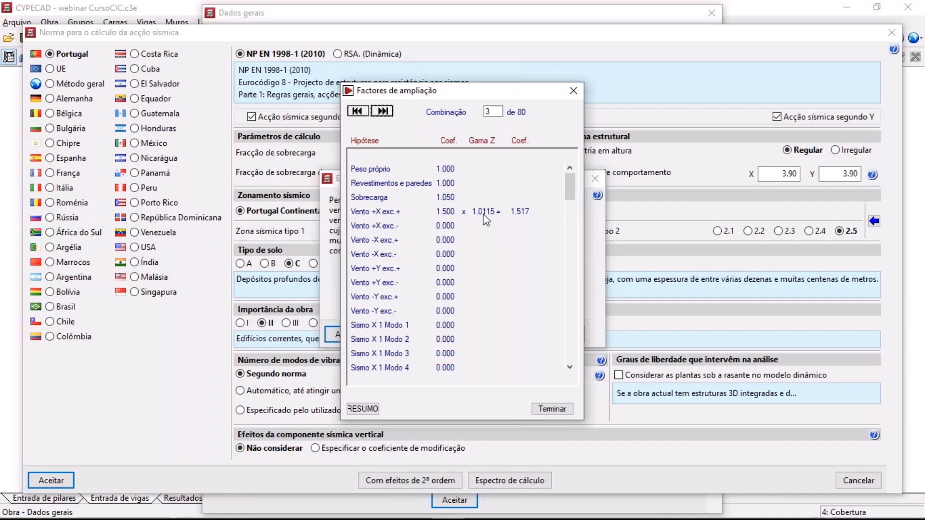
Review the global stability analysis summary through the maximum wind amplification ratios, and close it together with the amplification factors
{"action": "left_click", "coordinate": [365, 409]}
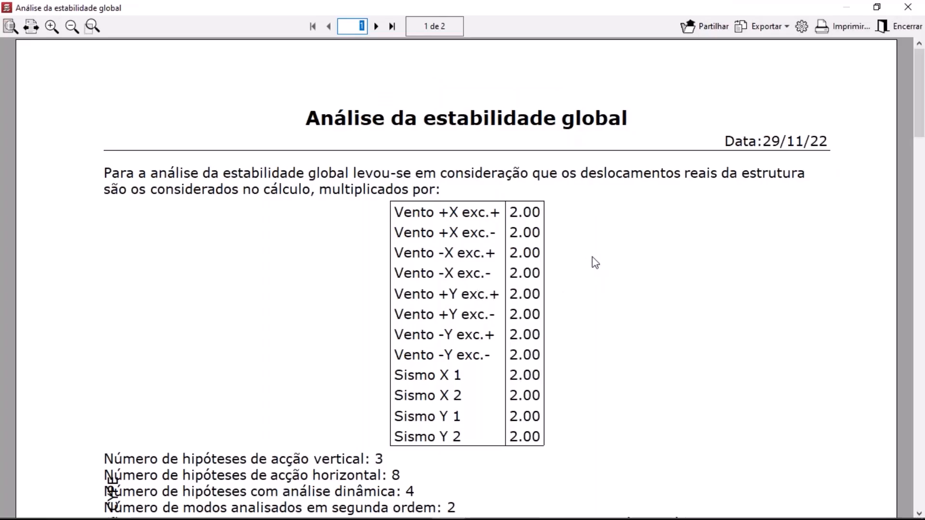
{"action": "scroll", "coordinate": [592, 259], "scroll_direction": "down", "scroll_amount": 15}
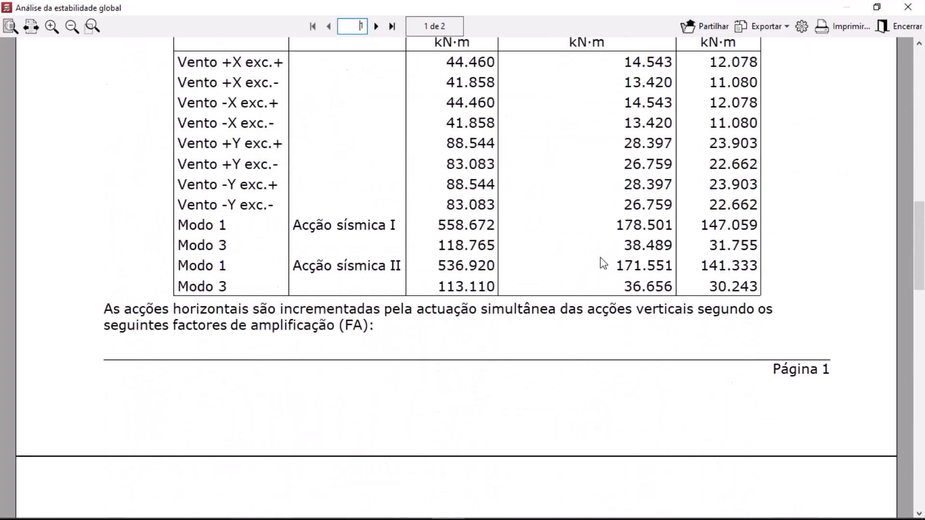
{"action": "scroll", "coordinate": [602, 259], "scroll_direction": "down", "scroll_amount": 12}
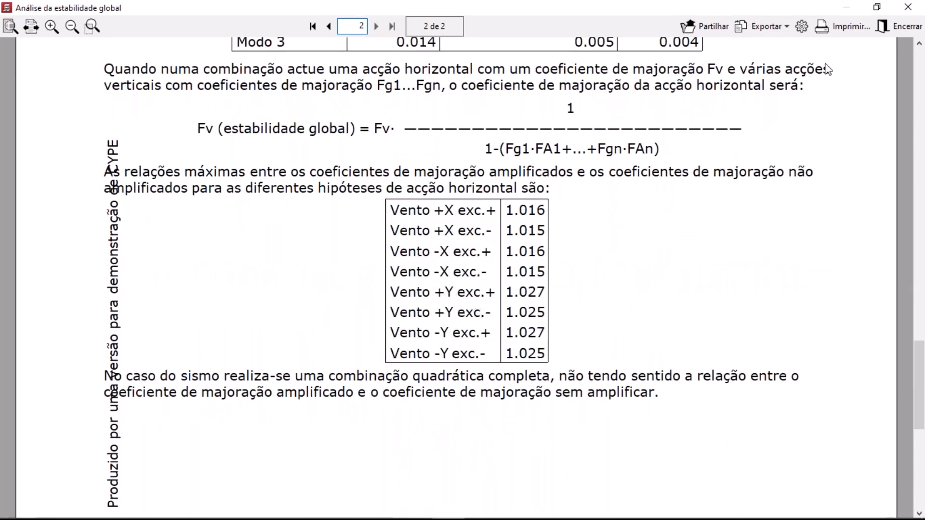
{"action": "left_click", "coordinate": [907, 6]}
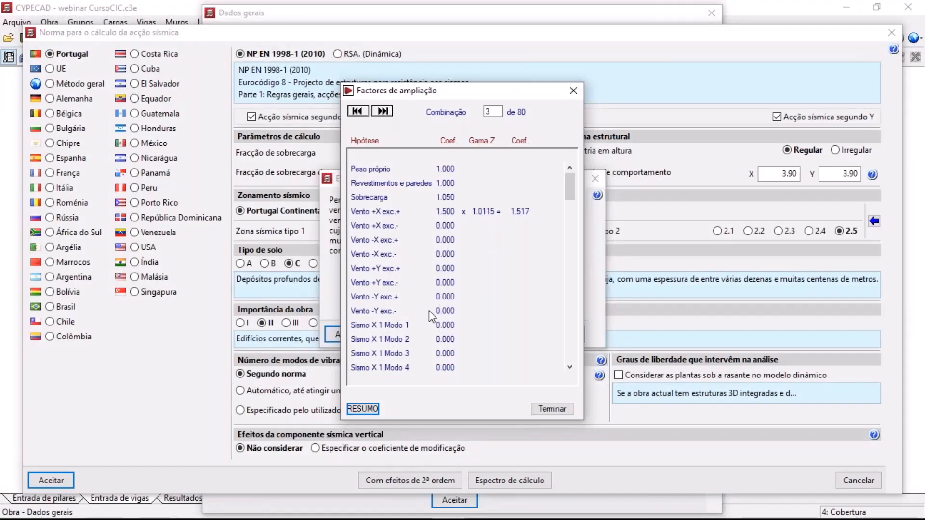
{"action": "left_click", "coordinate": [554, 408]}
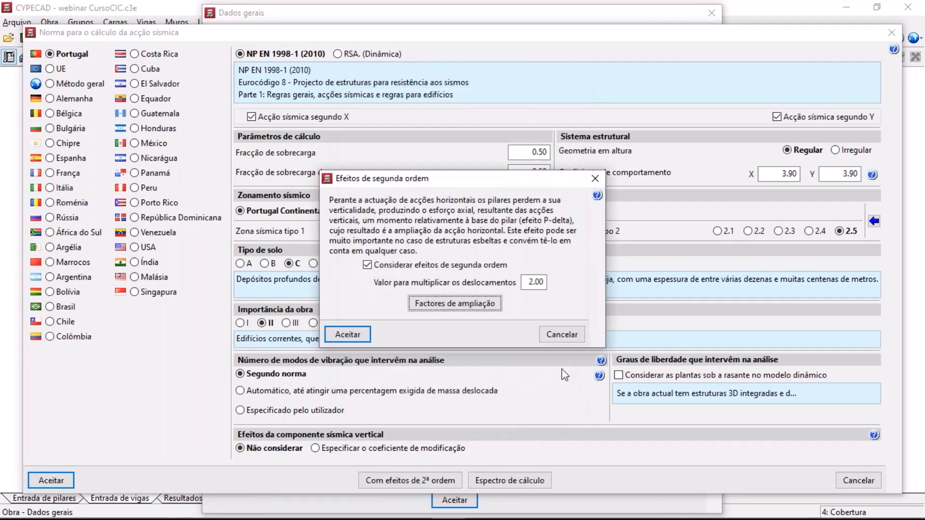
Dismiss the second-order effects and seismic action settings, and close the general data
{"action": "left_click", "coordinate": [568, 334]}
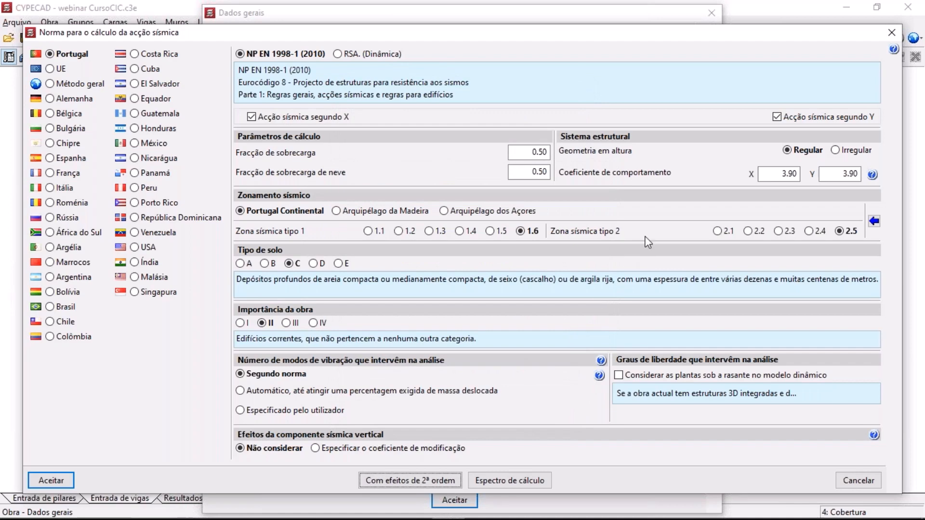
{"action": "left_click", "coordinate": [890, 33]}
{"action": "left_click", "coordinate": [711, 13]}
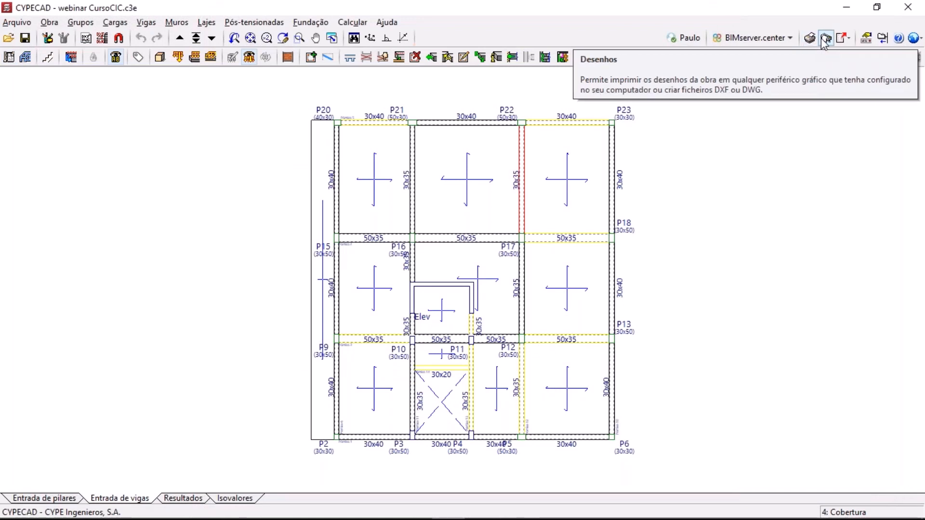
Generate the DWG drawing composition of the beam detailing and the column schedule, and show all drawings in full detail
{"action": "left_click", "coordinate": [825, 39]}
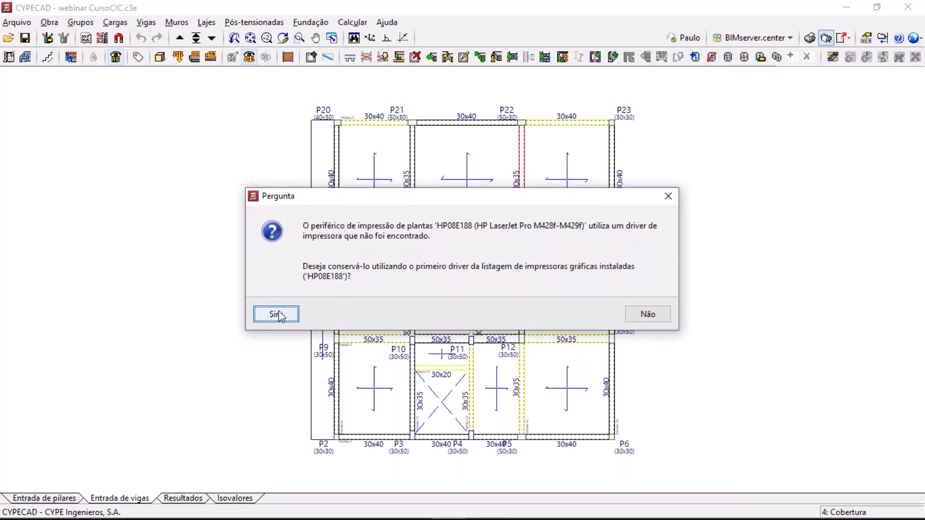
{"action": "left_click", "coordinate": [279, 315]}
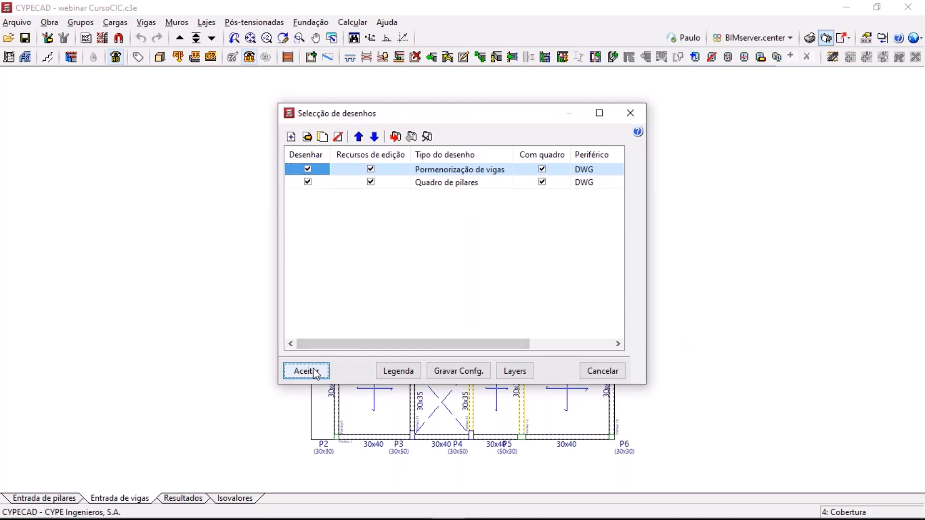
{"action": "left_click", "coordinate": [310, 372]}
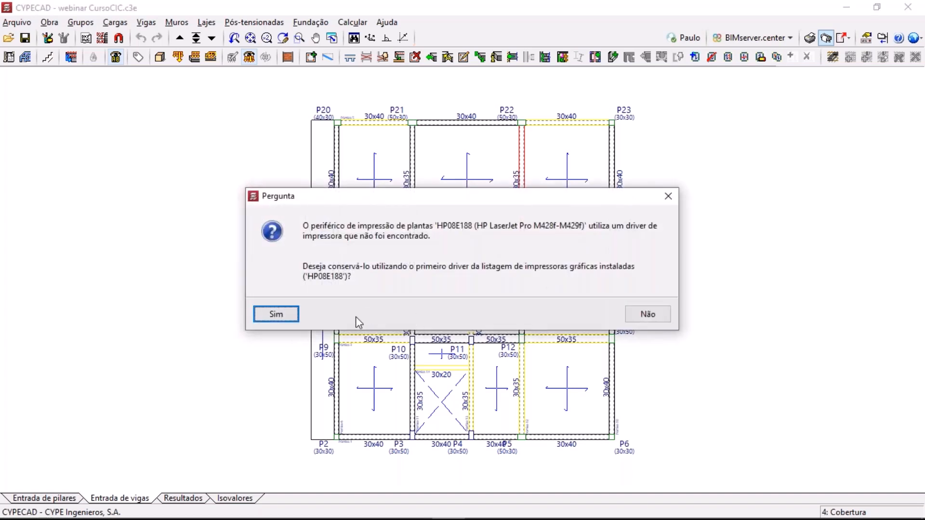
{"action": "left_click", "coordinate": [268, 315]}
{"action": "left_click", "coordinate": [270, 305]}
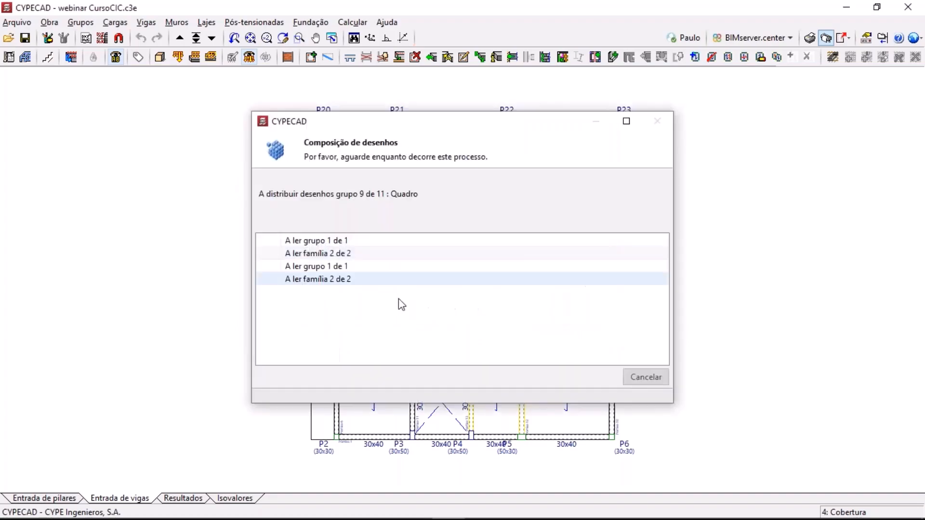
{"action": "left_click", "coordinate": [284, 316]}
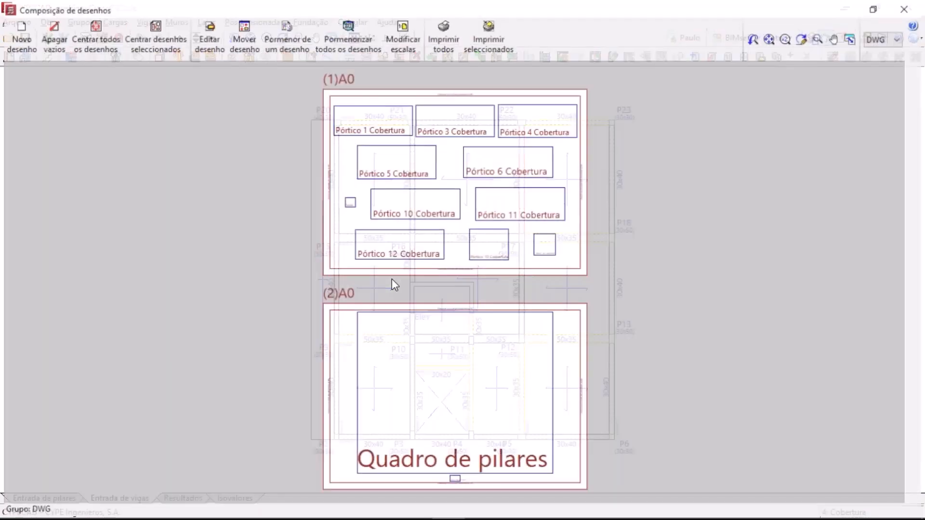
{"action": "left_click", "coordinate": [344, 41]}
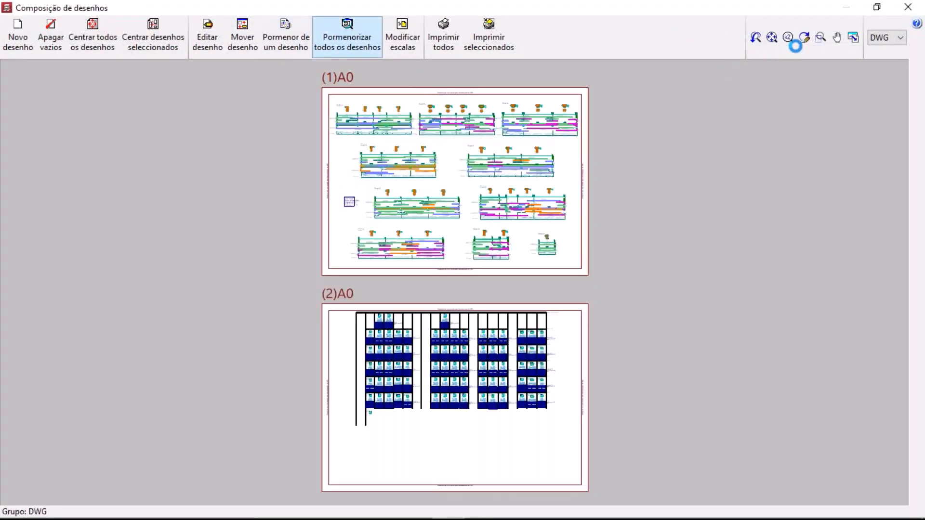
Examine the column schedule around column P10 on sheet 2, and return to the full composition
{"action": "left_click", "coordinate": [823, 37]}
{"action": "mouse_move", "coordinate": [437, 306]}
{"action": "left_mouse_down"}
{"action": "mouse_move", "coordinate": [447, 333]}
{"action": "mouse_move", "coordinate": [471, 334]}
{"action": "left_mouse_up"}
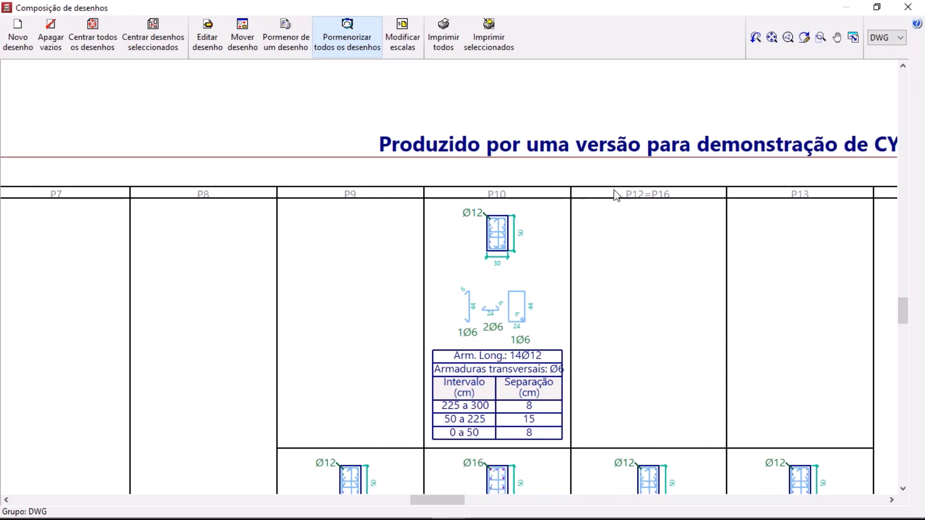
{"action": "left_click", "coordinate": [772, 37]}
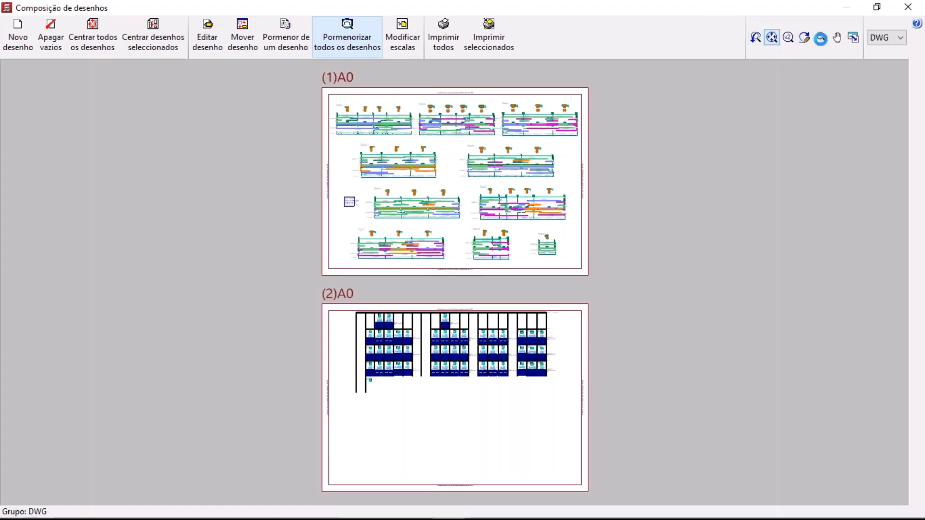
Examine the Pórtico 4 beam reinforcement detail on sheet 1, and close the drawing composition
{"action": "left_click", "coordinate": [820, 37]}
{"action": "left_click_drag", "start_coordinate": [478, 96], "coordinate": [552, 143]}
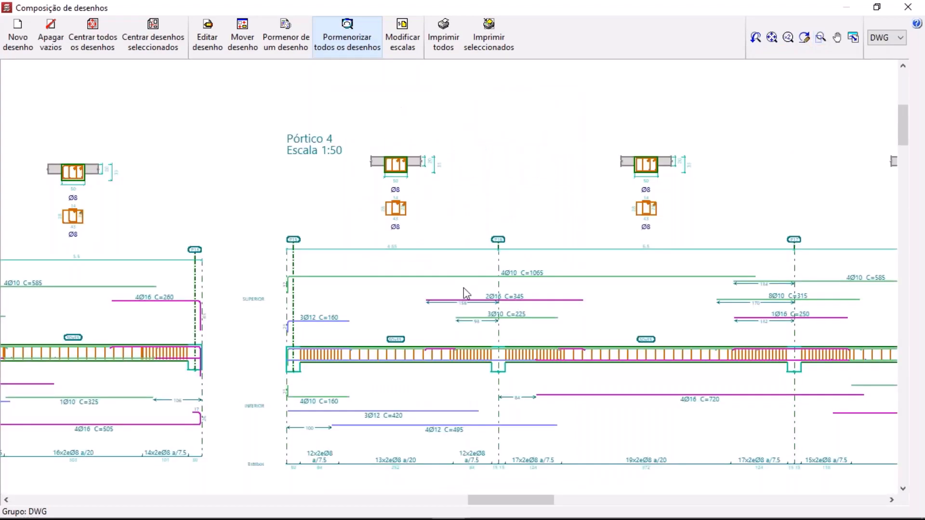
{"action": "scroll", "coordinate": [414, 166], "scroll_direction": "up", "scroll_amount": 3}
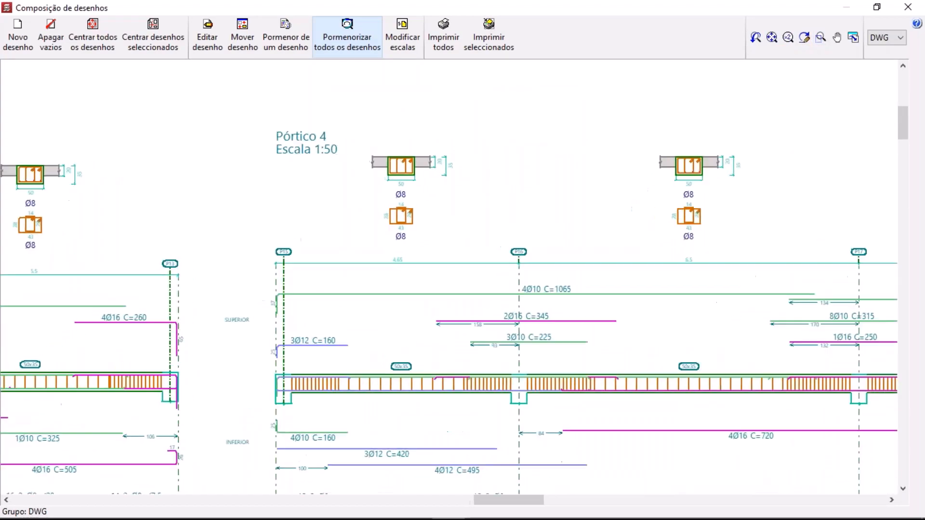
{"action": "scroll", "coordinate": [436, 172], "scroll_direction": "down", "scroll_amount": 2}
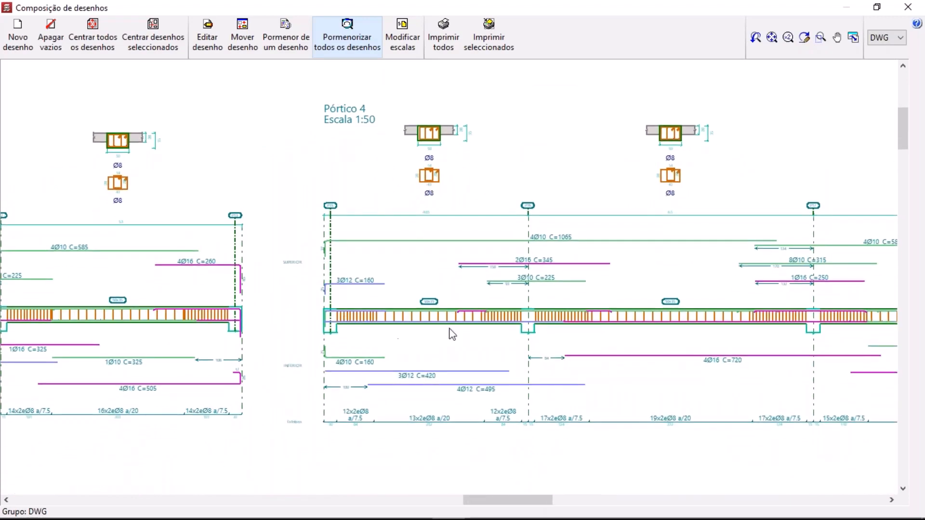
{"action": "middle_click_drag", "start_coordinate": [529, 280], "coordinate": [476, 268]}
{"action": "middle_click_drag", "start_coordinate": [384, 122], "coordinate": [389, 153]}
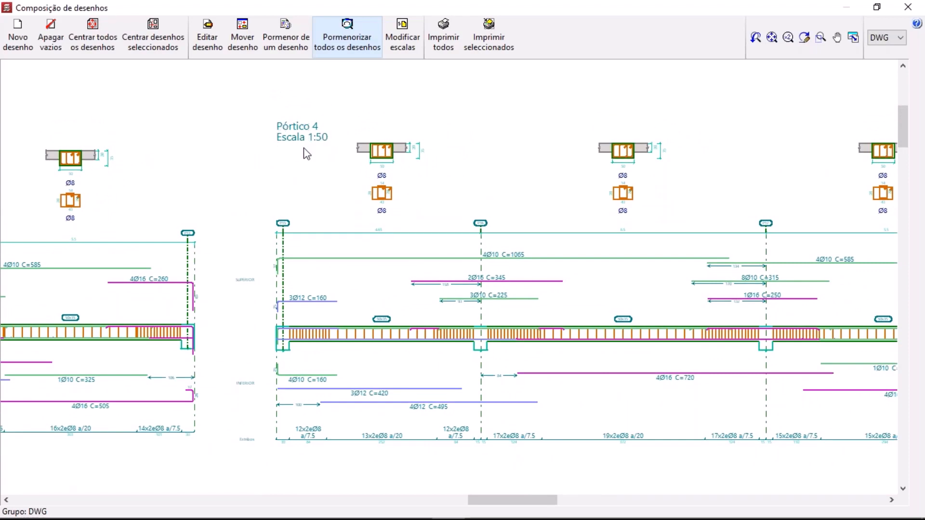
{"action": "scroll", "coordinate": [274, 237], "scroll_direction": "down", "scroll_amount": 1}
{"action": "left_click", "coordinate": [907, 7]}
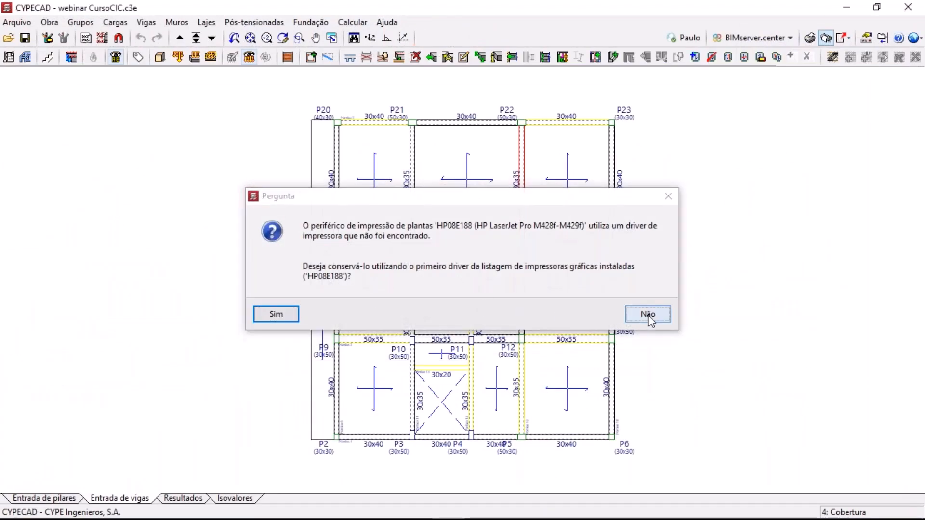
Open the configuration of the beam detailing drawing and review its reinforcement, stirrup and general options
{"action": "left_click", "coordinate": [650, 316]}
{"action": "left_click", "coordinate": [307, 137]}
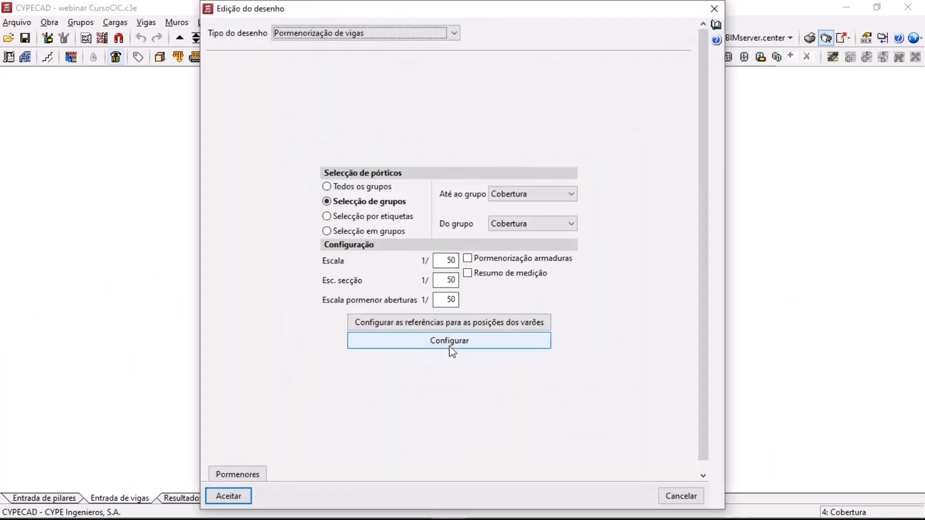
{"action": "left_click", "coordinate": [452, 340]}
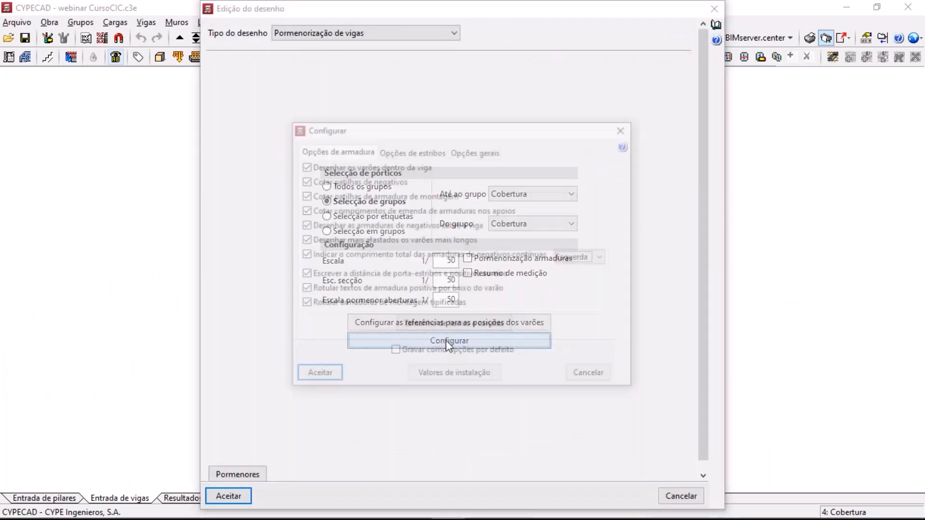
{"action": "left_click", "coordinate": [385, 152]}
{"action": "left_click", "coordinate": [460, 152]}
{"action": "left_click", "coordinate": [415, 150]}
{"action": "left_click", "coordinate": [352, 152]}
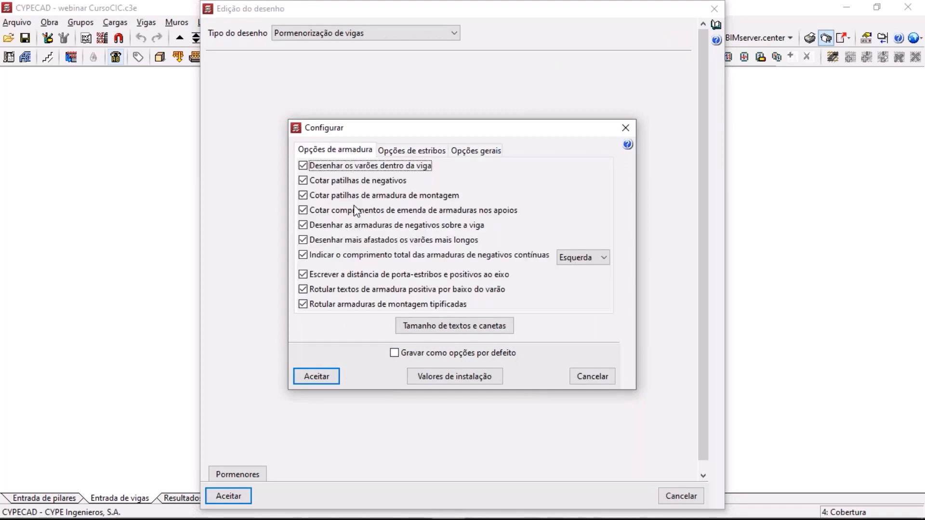
Review the text sizes and pens of the beam detailing, and cancel the configuration and the drawing's editing
{"action": "left_click", "coordinate": [450, 328]}
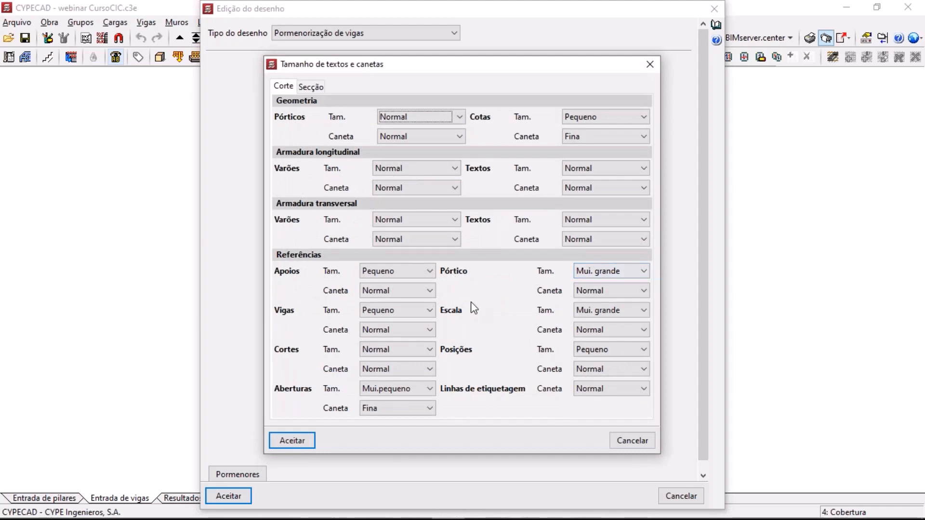
{"action": "left_click", "coordinate": [630, 441]}
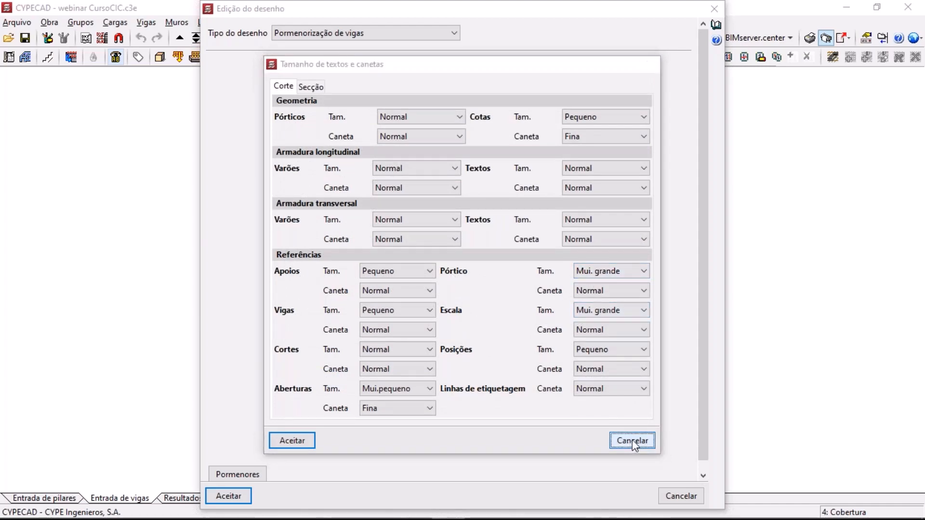
{"action": "left_click", "coordinate": [602, 377]}
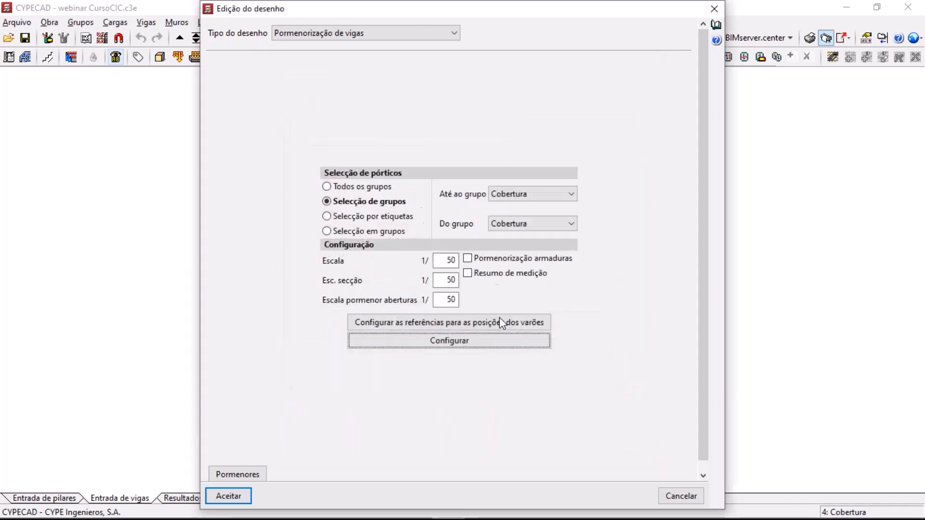
{"action": "left_click", "coordinate": [664, 492]}
Review the settings of the Quadro de pilares drawing, and cancel its editing and the drawing selection
{"action": "left_click", "coordinate": [424, 183]}
{"action": "left_click", "coordinate": [307, 137]}
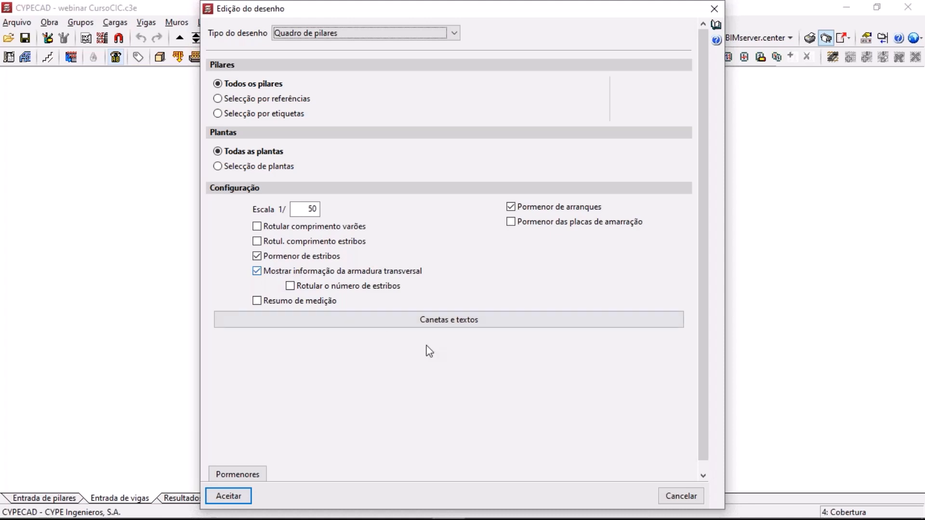
{"action": "left_click", "coordinate": [688, 495]}
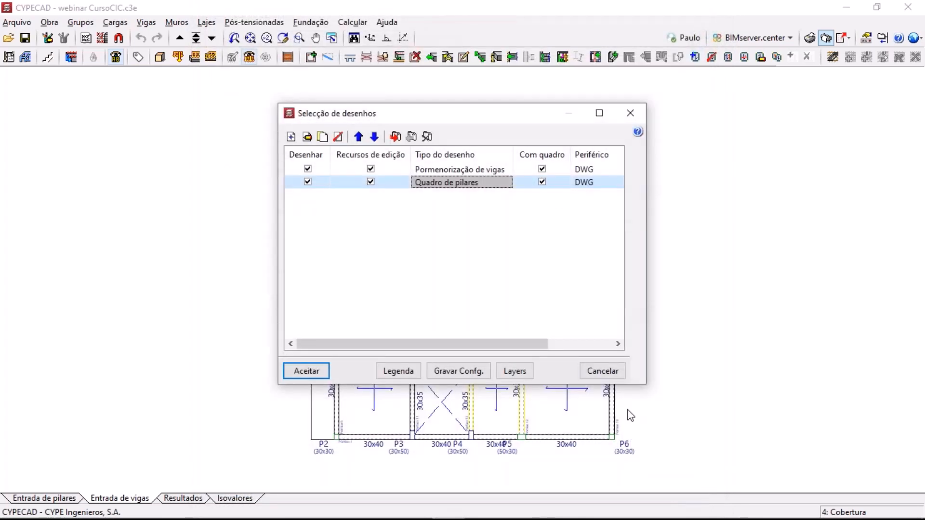
{"action": "left_click", "coordinate": [611, 371]}
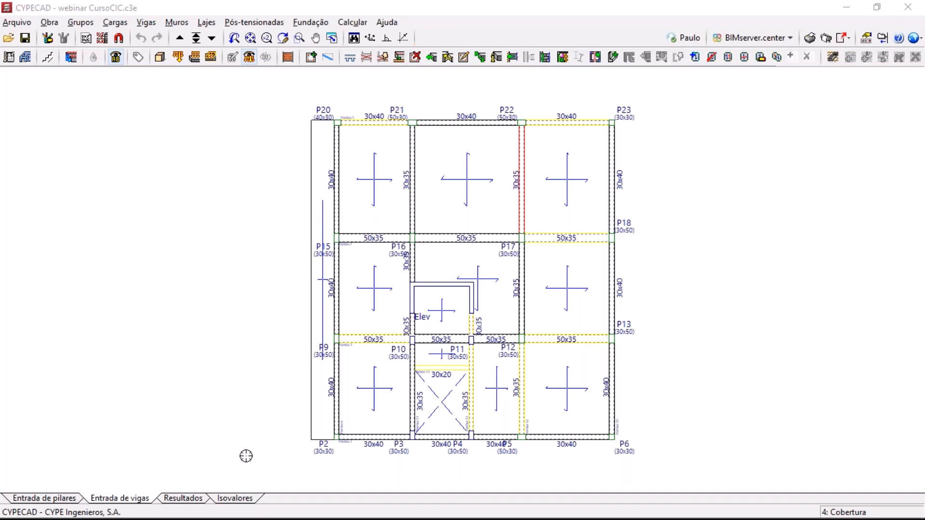
Switch to the column entry view and open column P14 for editing
{"action": "left_click", "coordinate": [59, 500]}
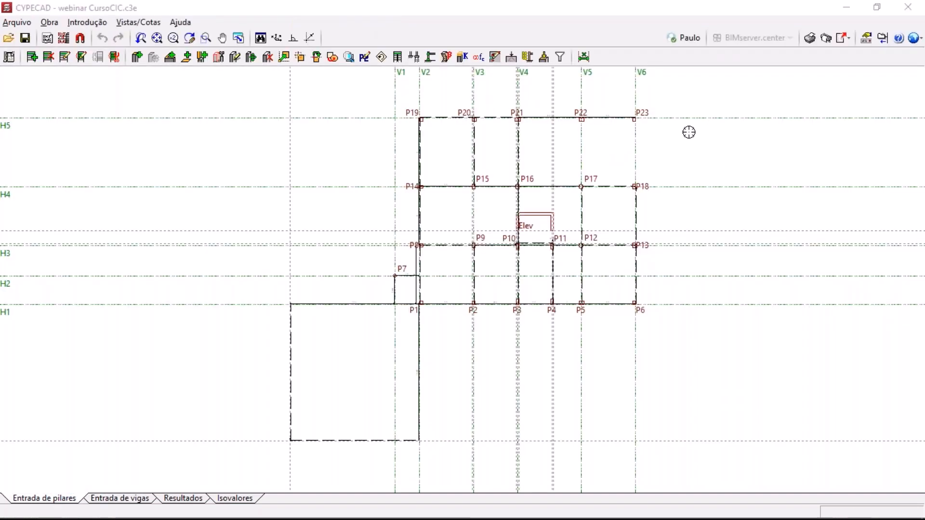
{"action": "left_click", "coordinate": [90, 22]}
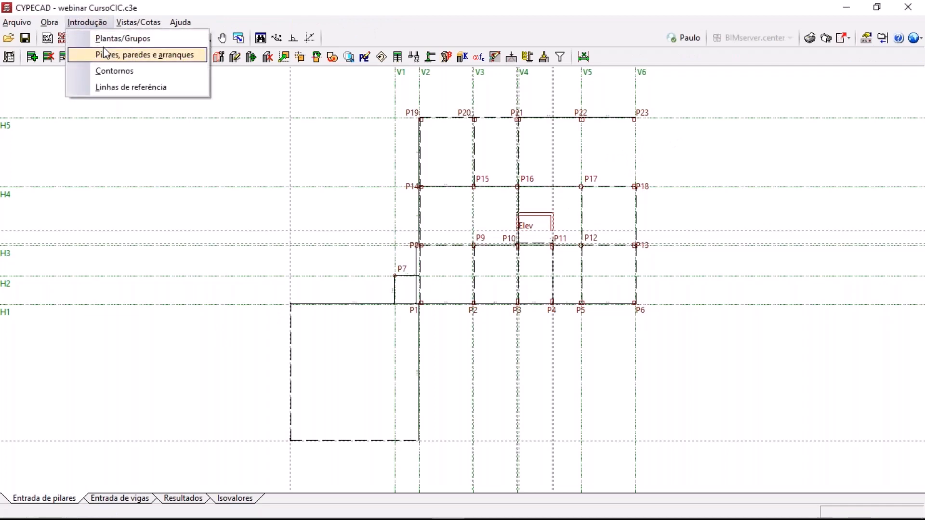
{"action": "left_click", "coordinate": [105, 56]}
{"action": "left_click", "coordinate": [99, 194]}
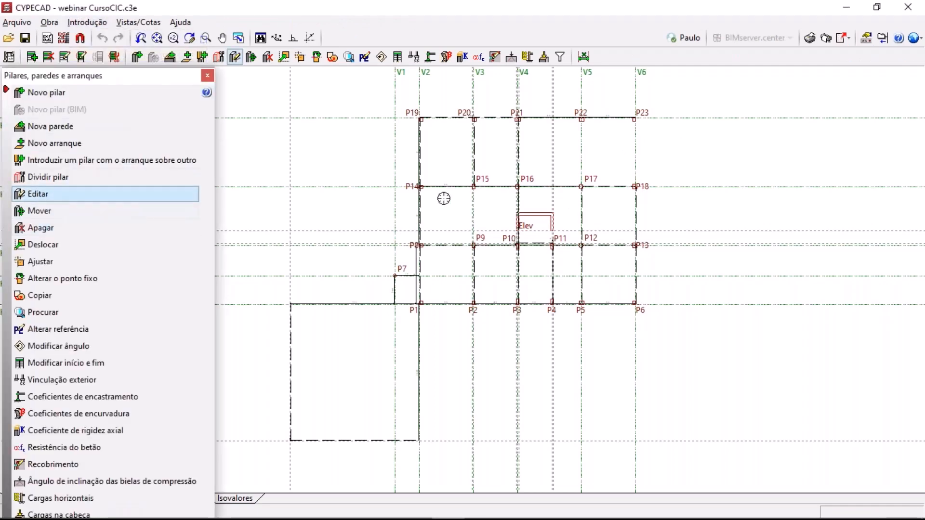
{"action": "left_click", "coordinate": [422, 189]}
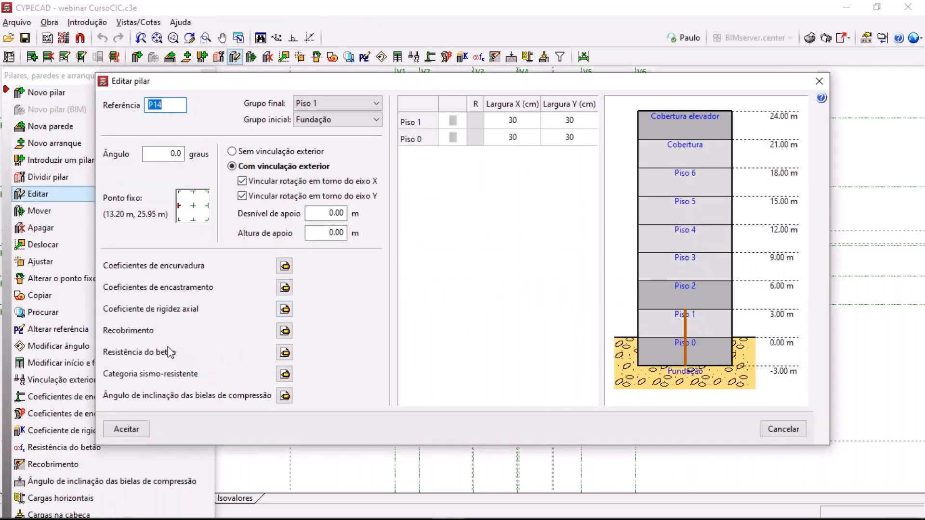
Show the per-floor concrete cover options of column P14, and cancel the cover settings and the column editing
{"action": "left_click", "coordinate": [285, 331]}
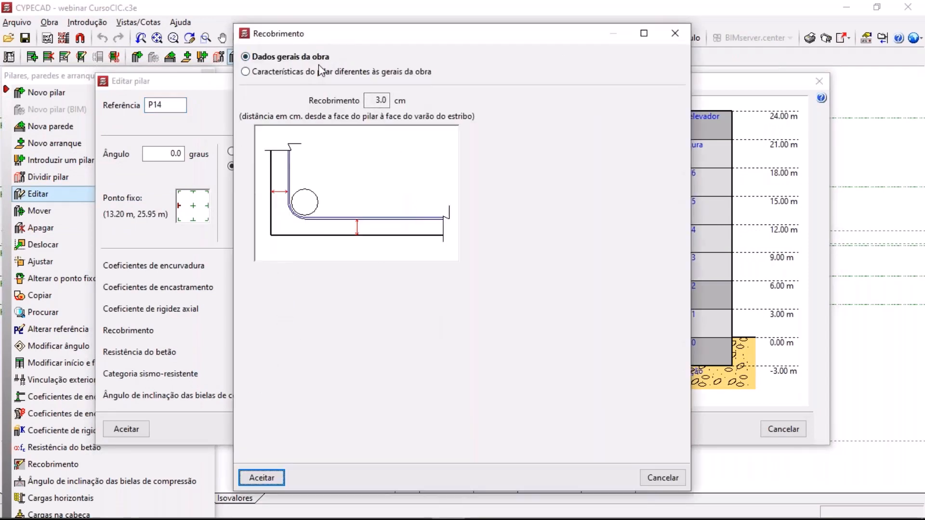
{"action": "left_click", "coordinate": [313, 73]}
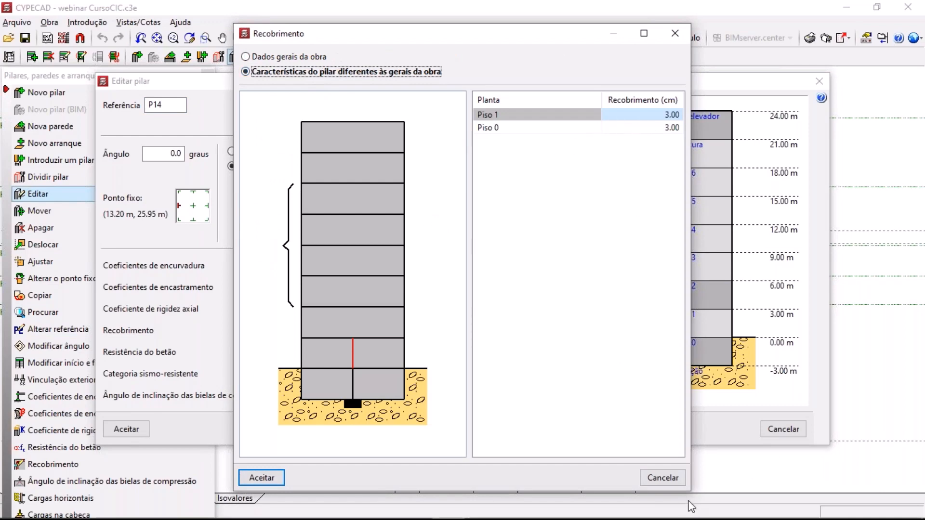
{"action": "left_click", "coordinate": [669, 478]}
{"action": "left_click", "coordinate": [772, 430]}
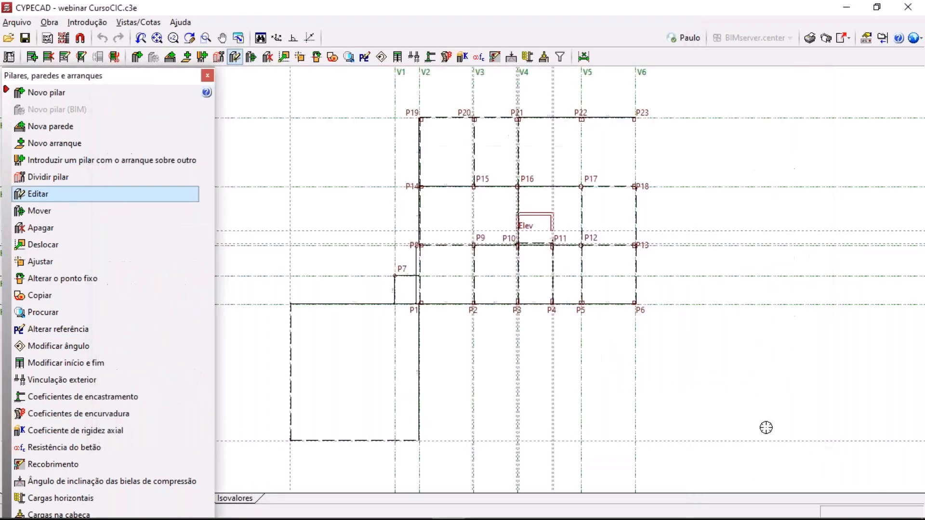
{"action": "left_click", "coordinate": [209, 76]}
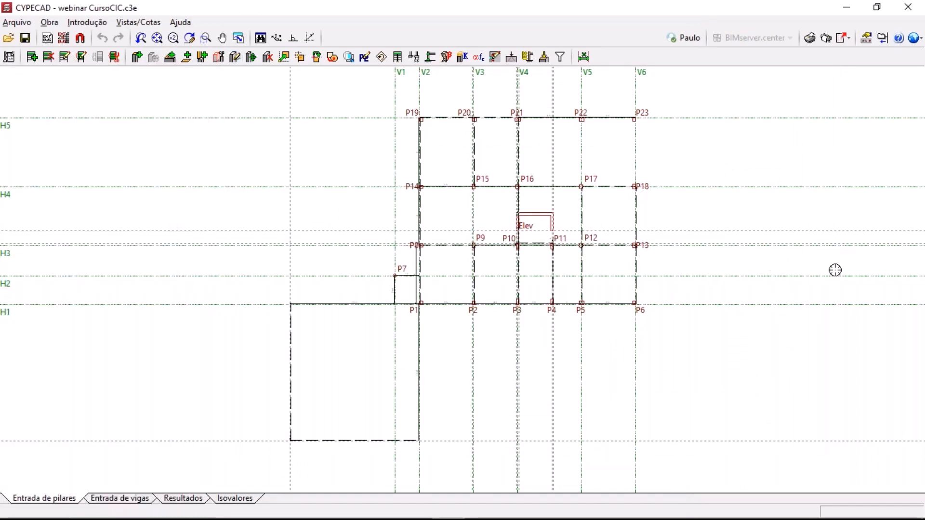
Switch to the Top Informática CYPE webinars page in Chrome
{"action": "left_click", "coordinate": [909, 273]}
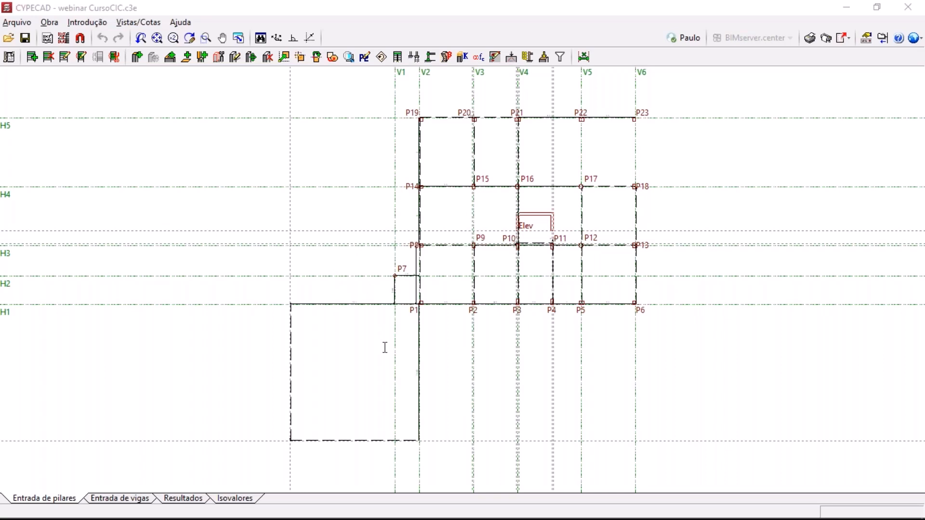
{"action": "mouse_move", "coordinate": [386, 515]}
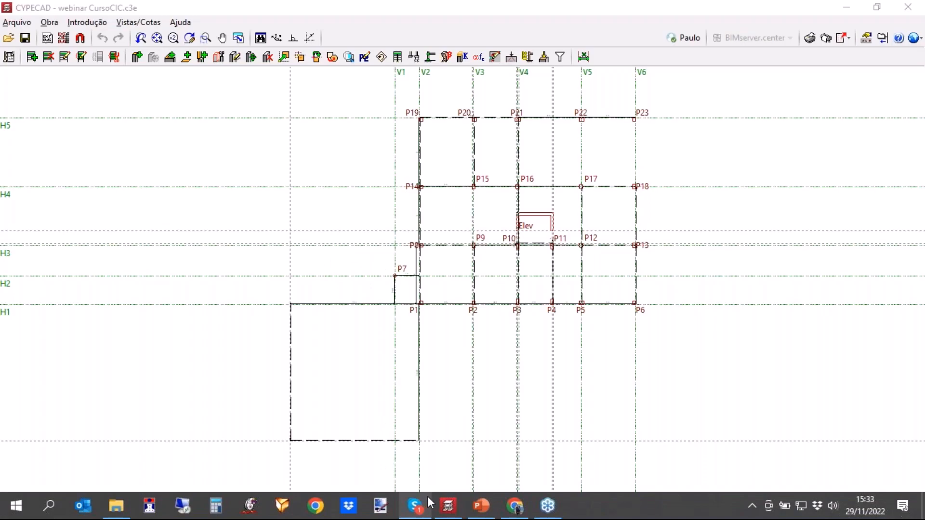
{"action": "left_click", "coordinate": [515, 505]}
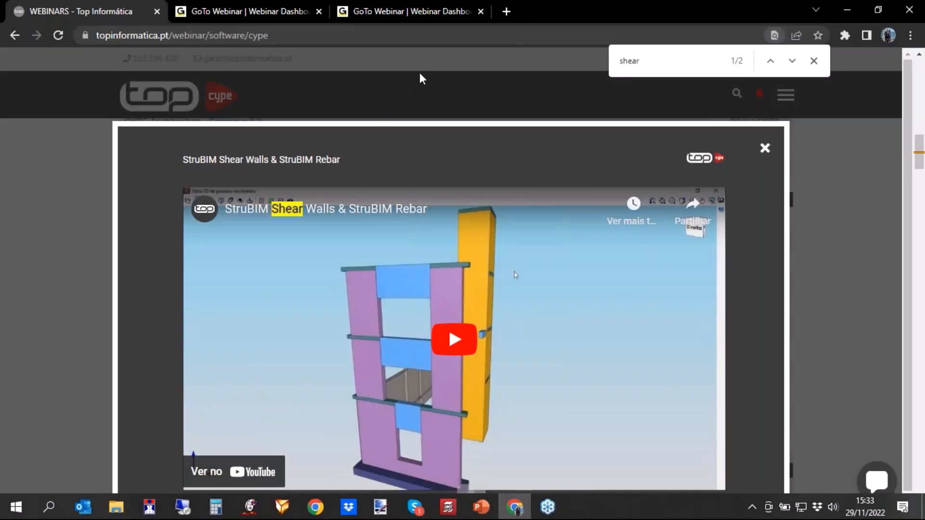
Open bimserver.center in a new browser tab and sign in with the saved account credentials
{"action": "left_click", "coordinate": [506, 11]}
{"action": "type", "text": "bimserver.center"}
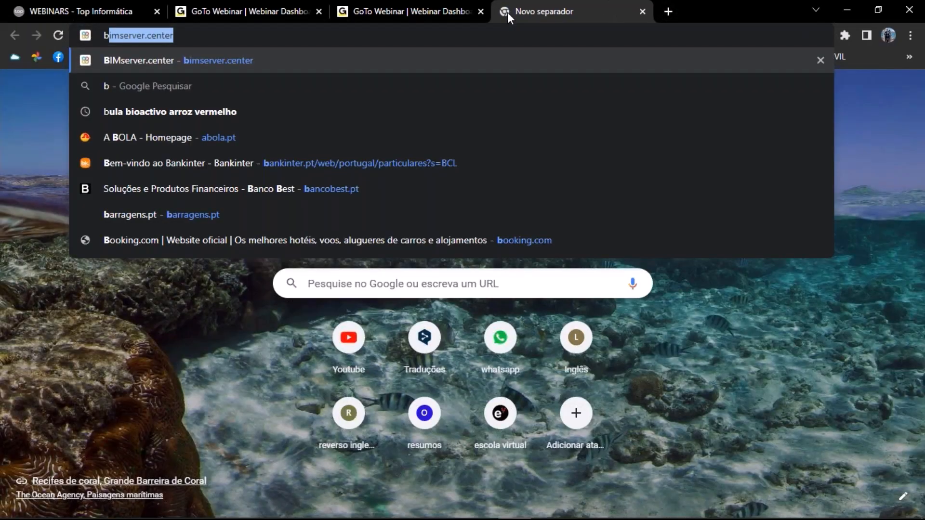
{"action": "key", "text": "Return"}
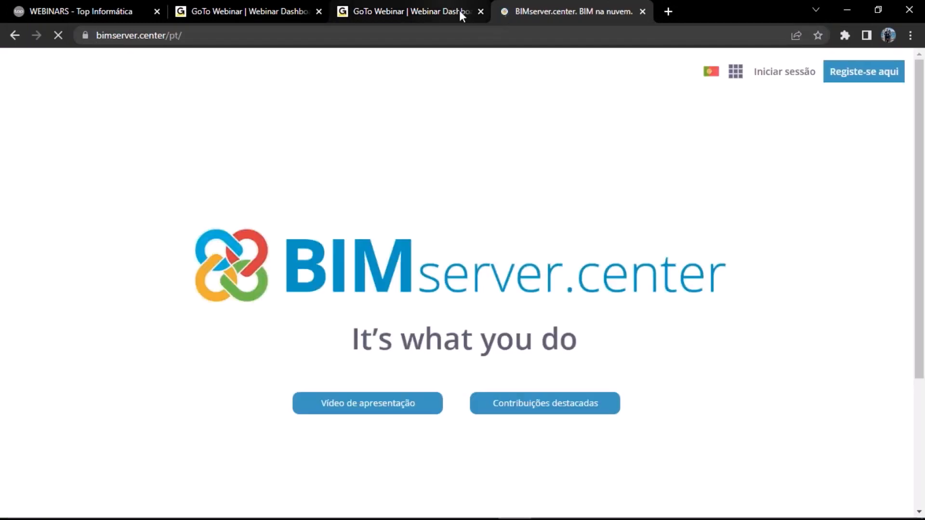
{"action": "left_click", "coordinate": [793, 79]}
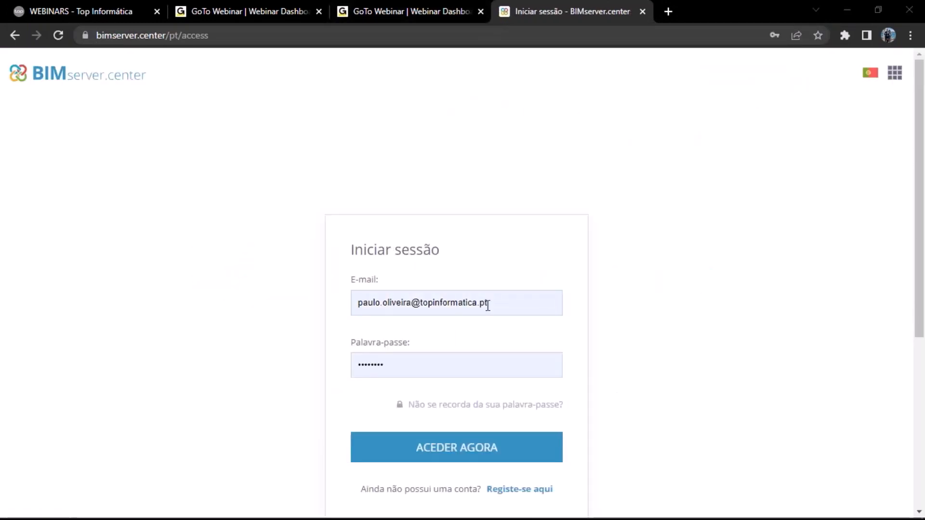
{"action": "left_click", "coordinate": [476, 446]}
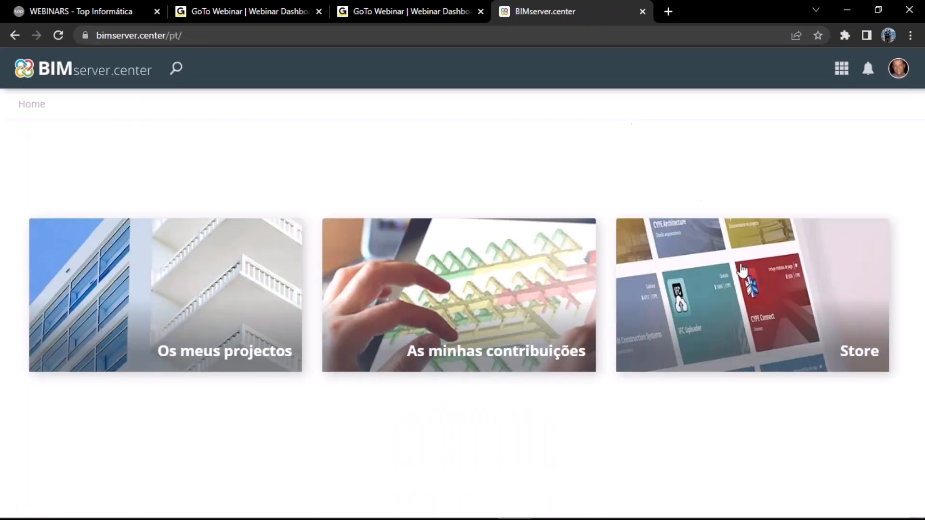
Open the BIMserver.center Store and browse its list of applications
{"action": "left_click", "coordinate": [742, 275]}
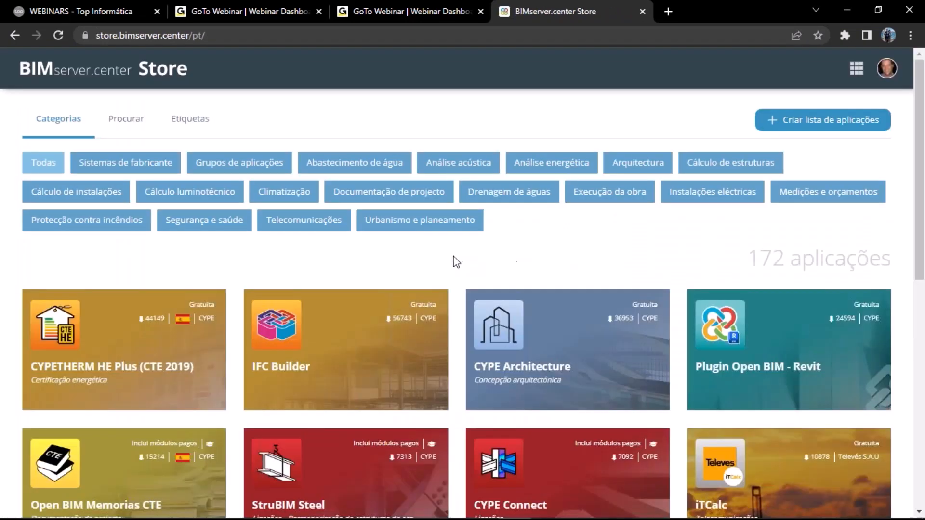
{"action": "scroll", "coordinate": [448, 255], "scroll_direction": "down", "scroll_amount": 1}
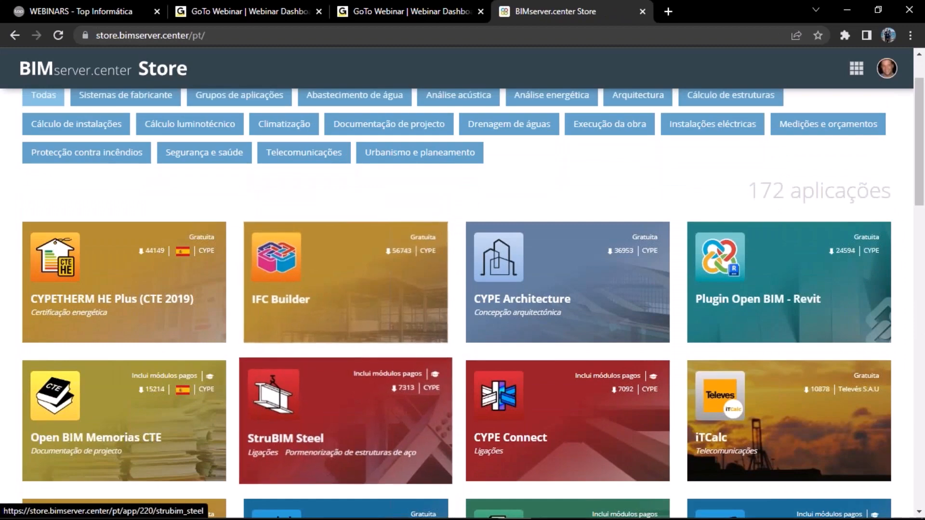
{"action": "scroll", "coordinate": [436, 306], "scroll_direction": "down", "scroll_amount": 1}
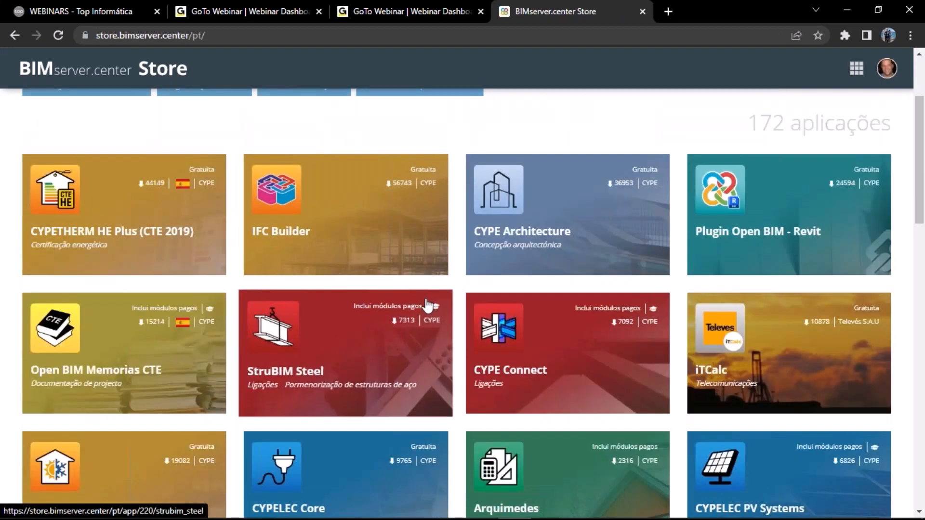
{"action": "scroll", "coordinate": [233, 241], "scroll_direction": "up", "scroll_amount": 2}
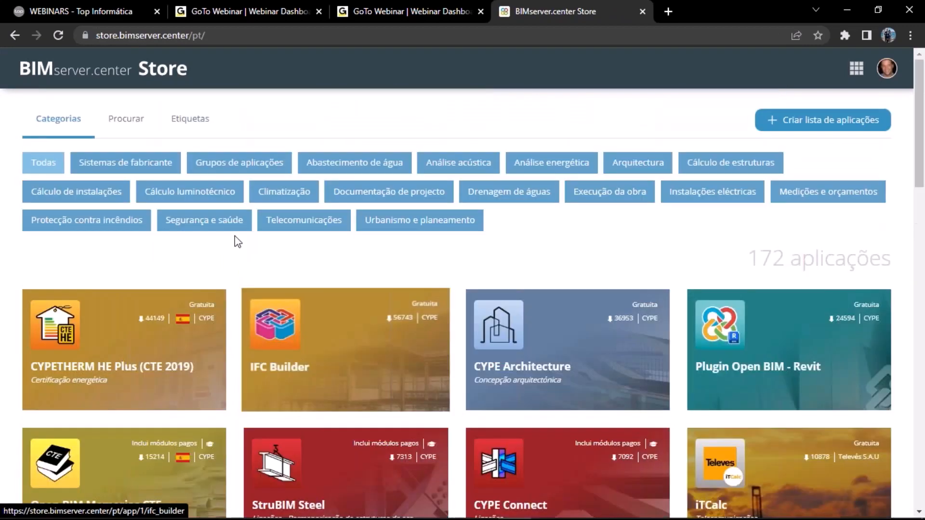
Search the Store for "shear", open the StruBIM Shear Walls page and highlight the application's name
{"action": "left_click", "coordinate": [134, 123]}
{"action": "left_click", "coordinate": [115, 169]}
{"action": "type", "text": "shear"}
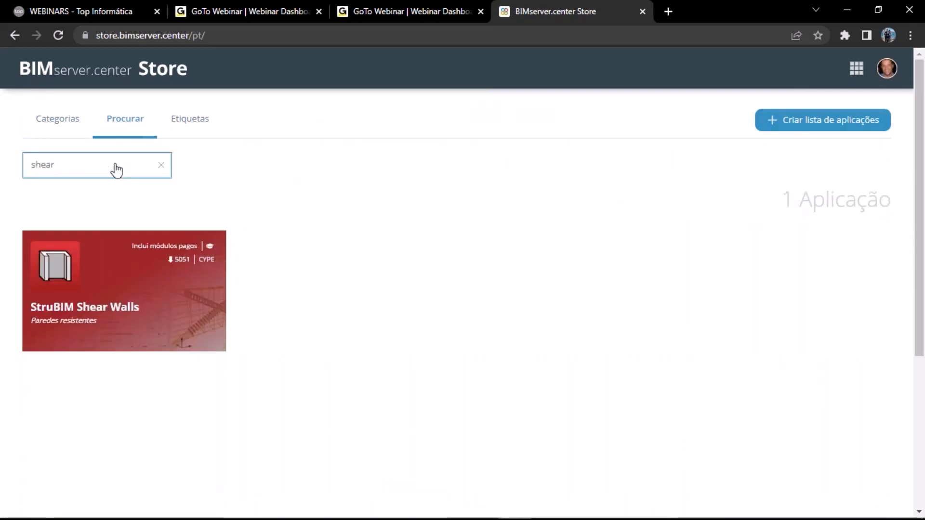
{"action": "left_click", "coordinate": [115, 280]}
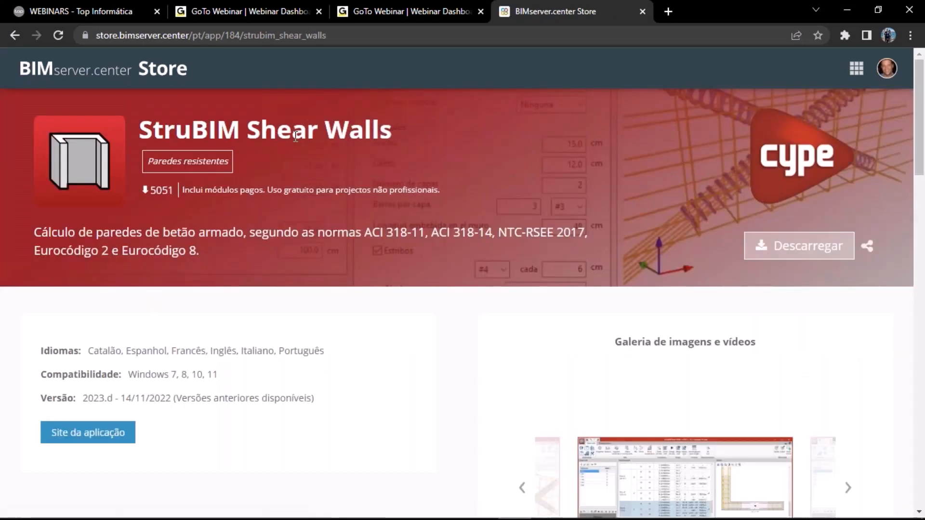
{"action": "left_click_drag", "start_coordinate": [398, 140], "coordinate": [146, 132]}
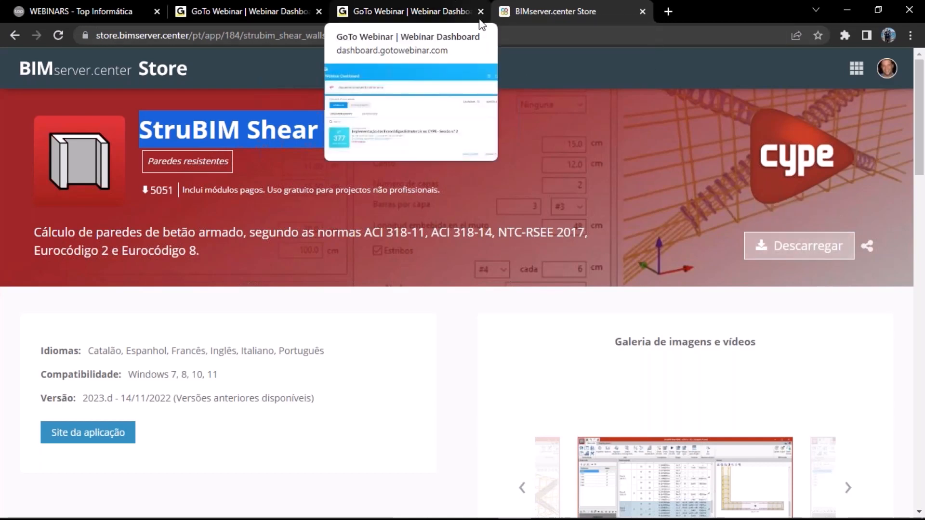
{"action": "left_click", "coordinate": [914, 273]}
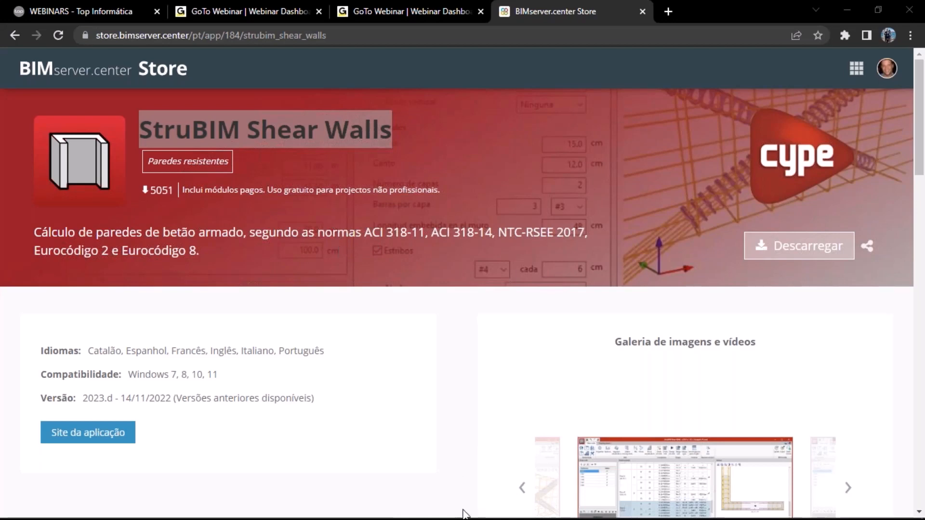
Switch to CYPECAD and display the calculation results of the Cobertura floor group
{"action": "mouse_move", "coordinate": [466, 515]}
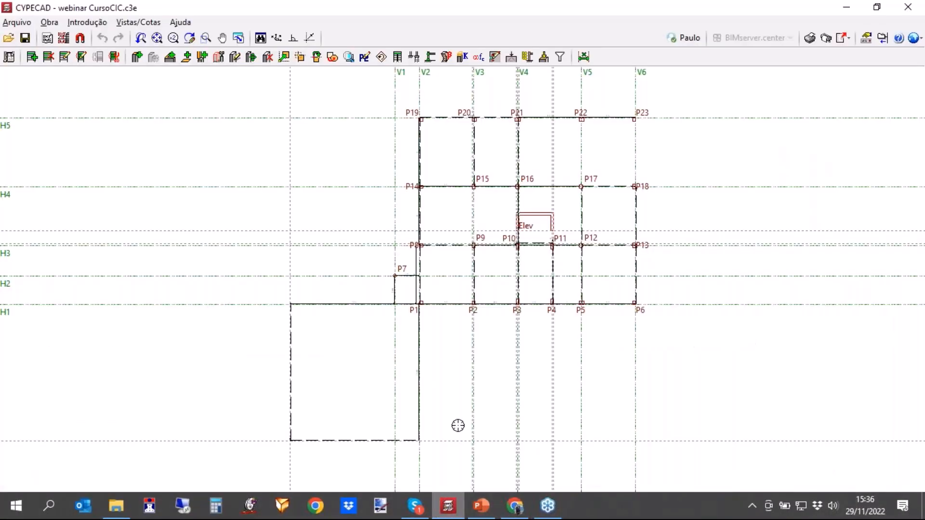
{"action": "left_click", "coordinate": [448, 506]}
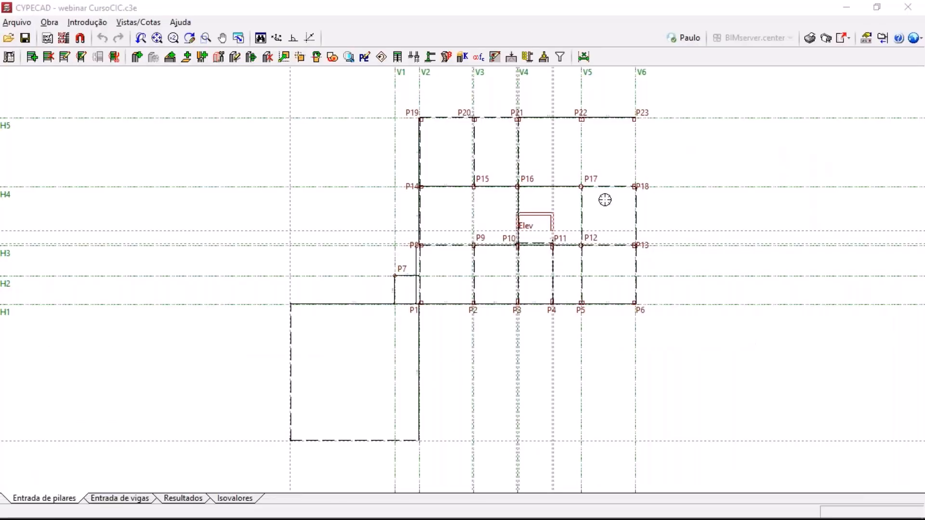
{"action": "left_click", "coordinate": [183, 499]}
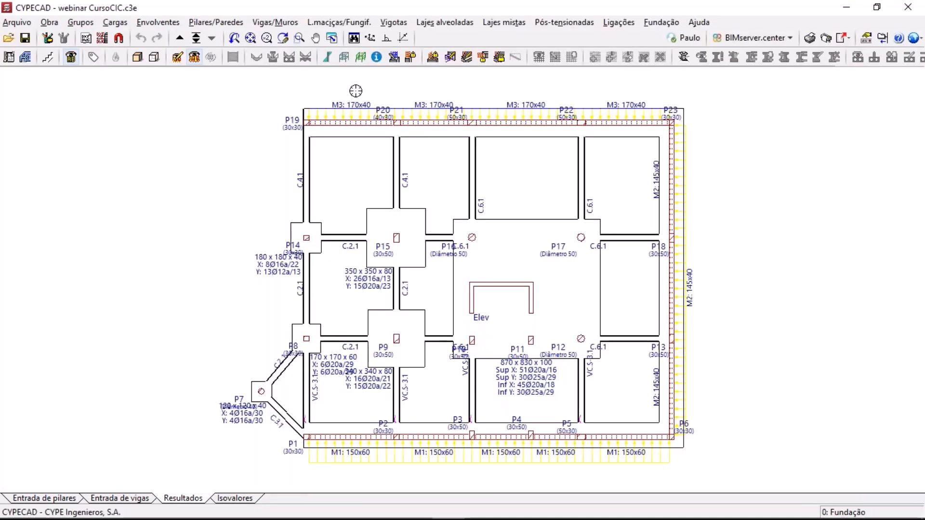
{"action": "left_click", "coordinate": [179, 38]}
{"action": "left_click", "coordinate": [196, 37]}
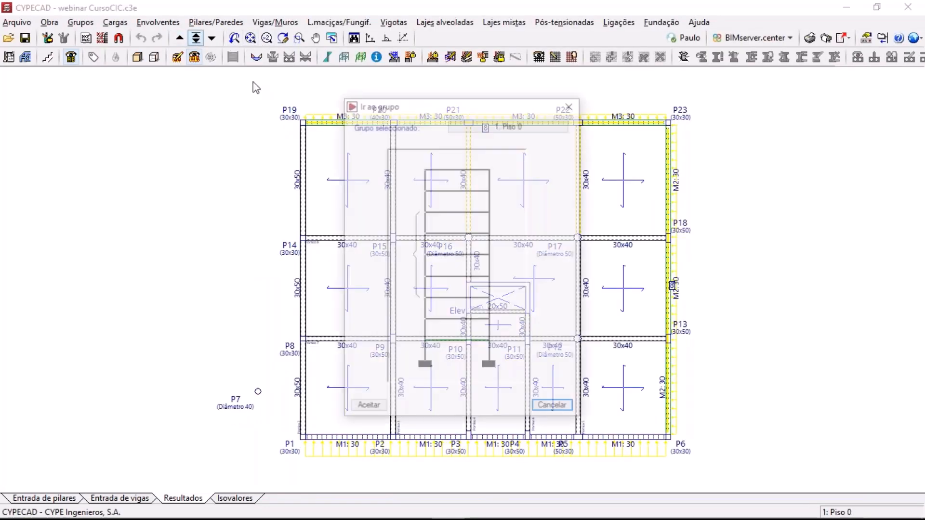
{"action": "double_click", "coordinate": [451, 181]}
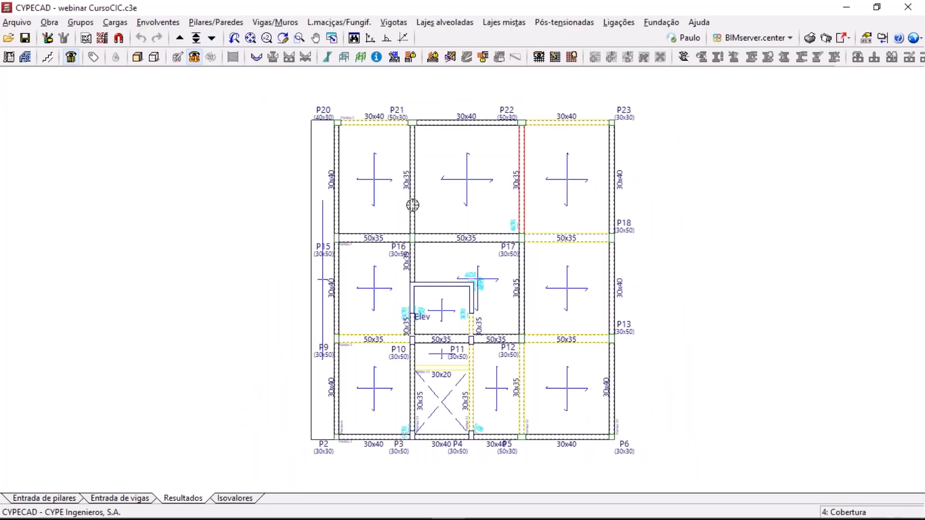
Show the Cobertura isovalues and measure the secant deflection between two points, diagonally across the slab panel from P16 to P22
{"action": "left_click", "coordinate": [232, 498]}
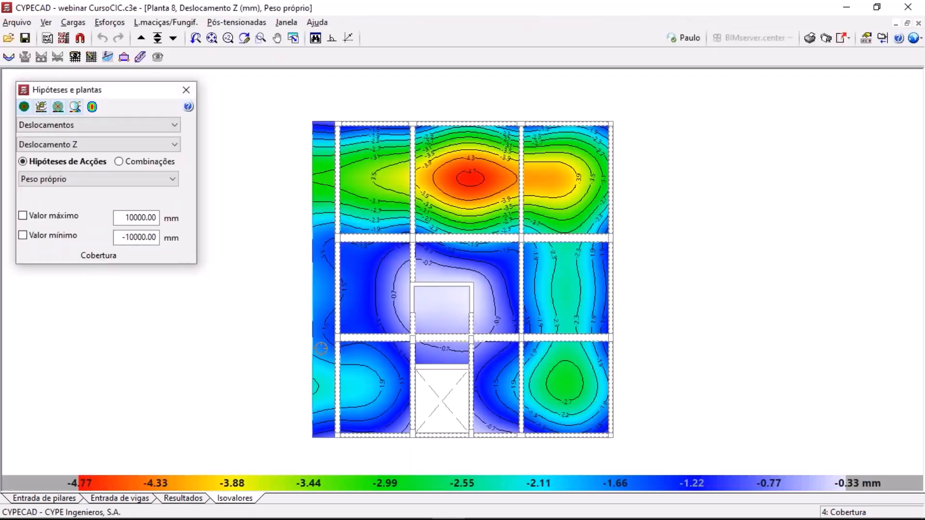
{"action": "left_click", "coordinate": [170, 22]}
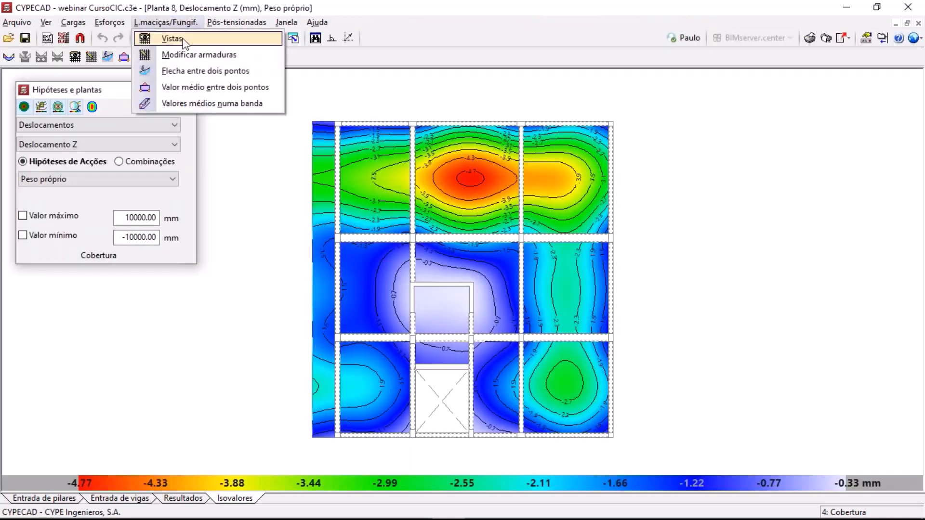
{"action": "left_click", "coordinate": [191, 71]}
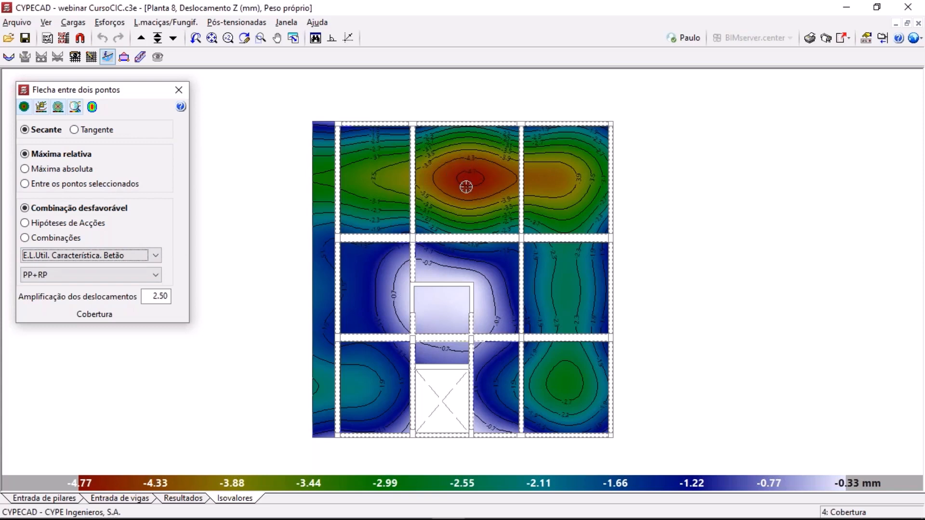
{"action": "left_click", "coordinate": [415, 234]}
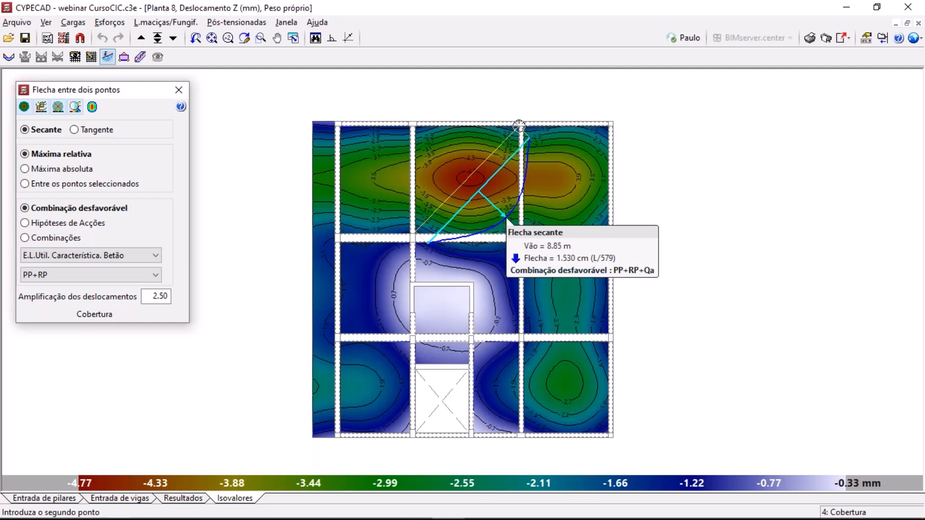
{"action": "right_click", "coordinate": [519, 126]}
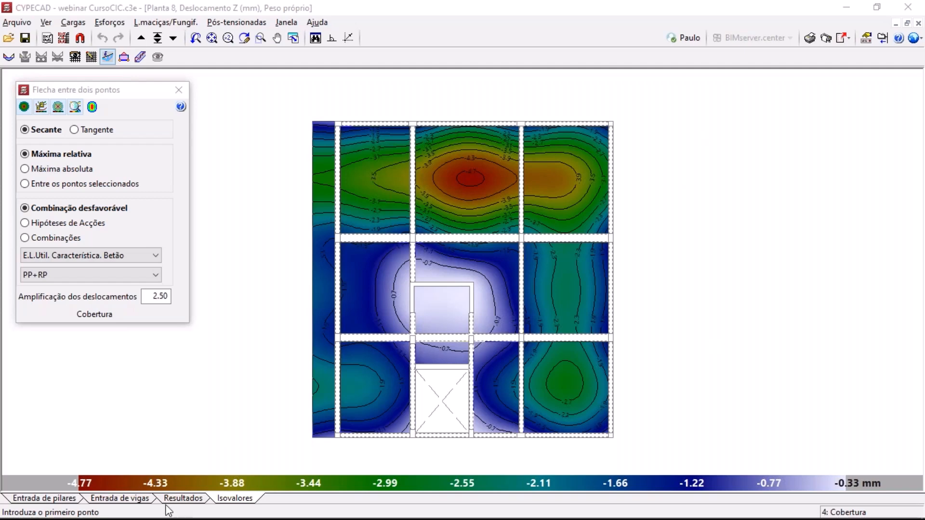
In the beam entry view, show the Categoria sismo-resistente options for assigning secondary beams to all, and finish without assigning
{"action": "left_click", "coordinate": [17, 22]}
{"action": "mouse_move", "coordinate": [73, 217]}
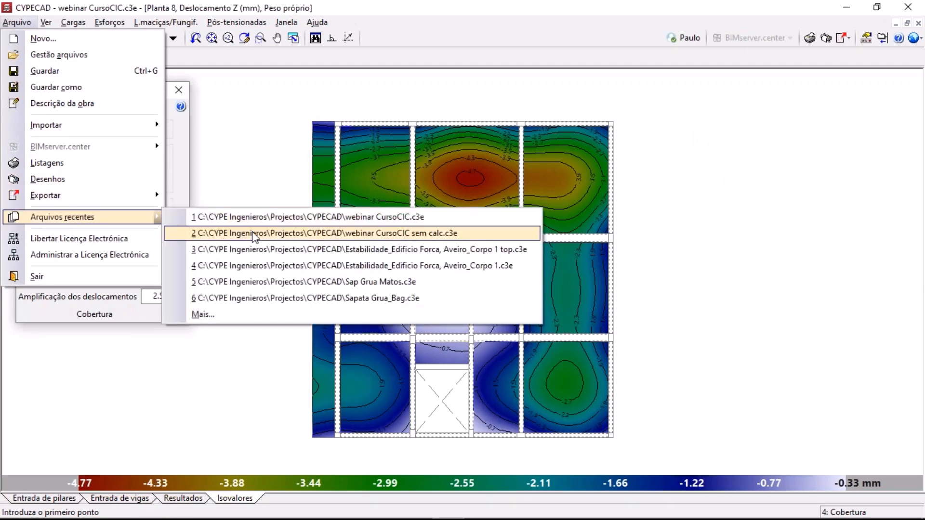
{"action": "left_click", "coordinate": [115, 498]}
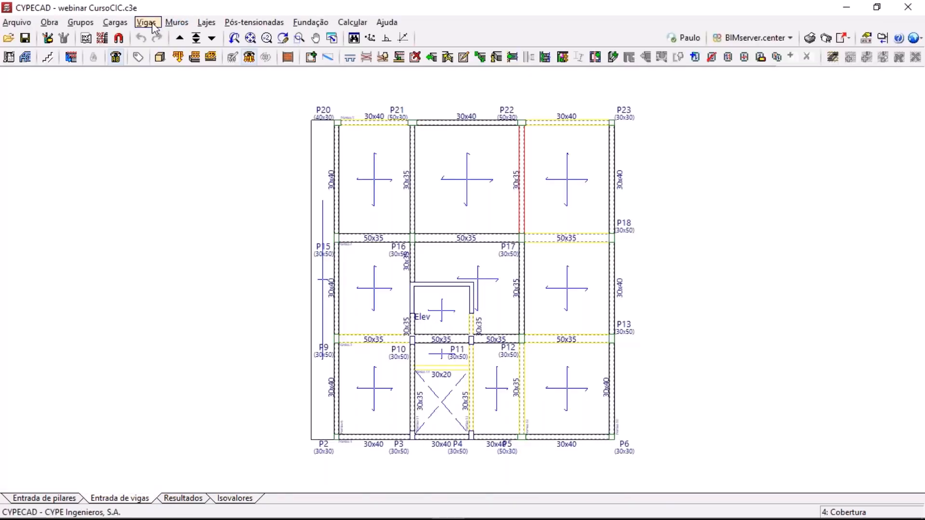
{"action": "left_click", "coordinate": [150, 23]}
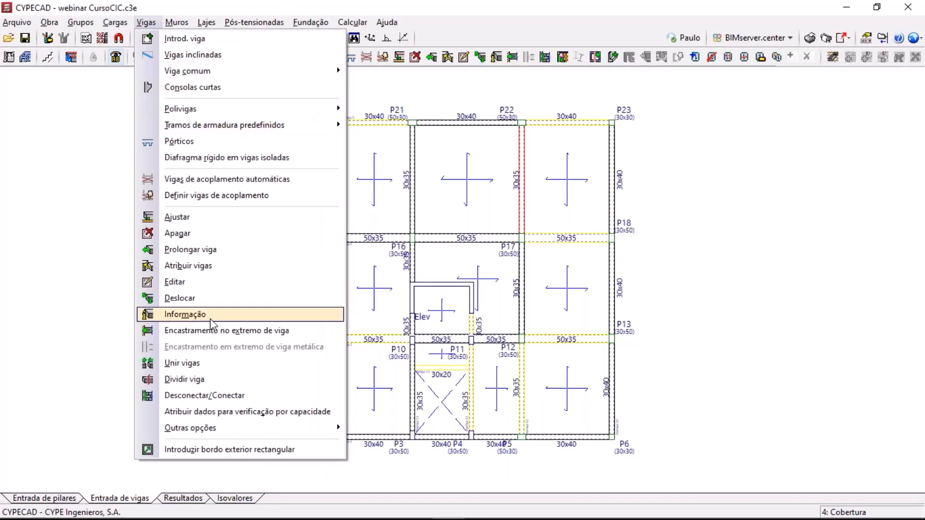
{"action": "mouse_move", "coordinate": [260, 429]}
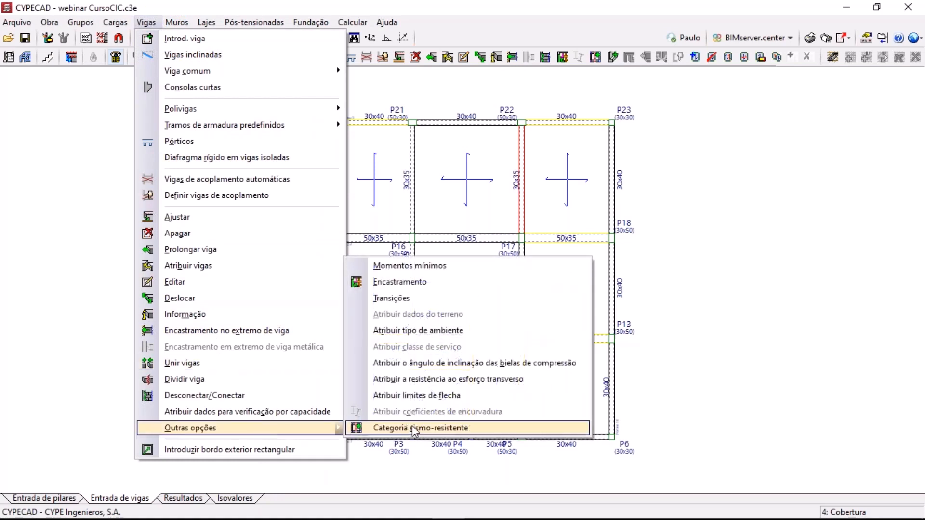
{"action": "left_click", "coordinate": [409, 428]}
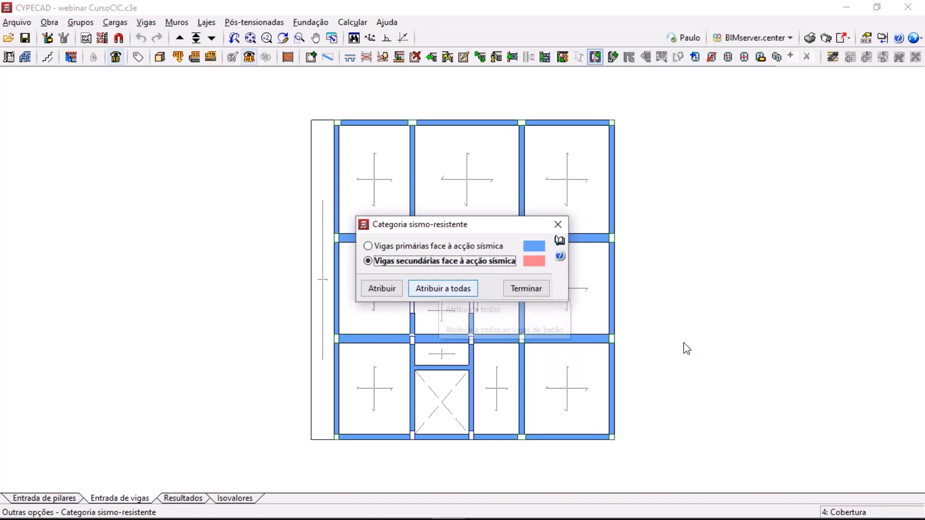
{"action": "left_click", "coordinate": [454, 290]}
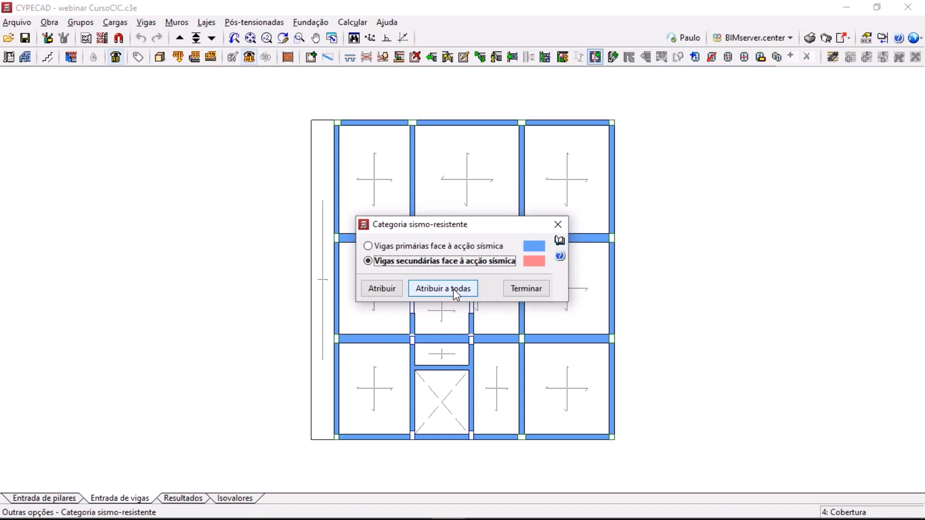
{"action": "left_click", "coordinate": [524, 288]}
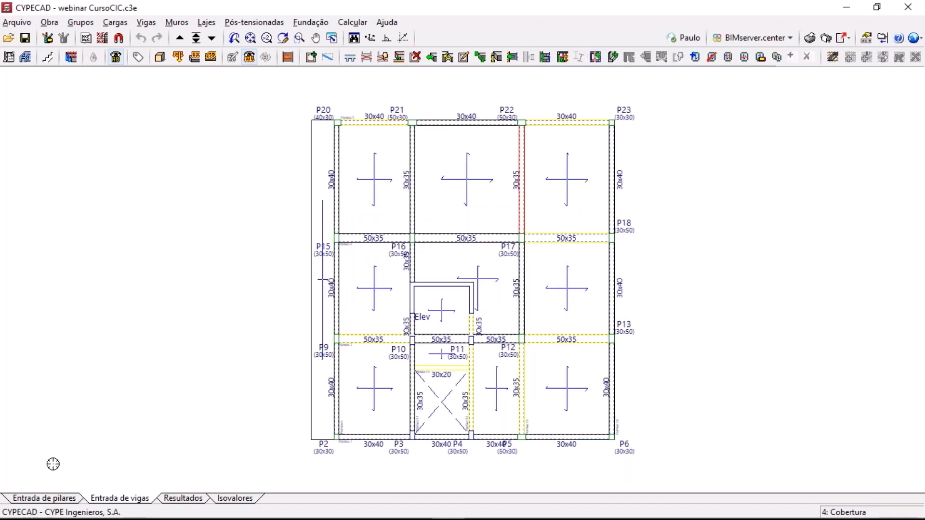
In the column entry view, show how to copy Grupo inicial e final with Categoria sismo-resistente between columns, and finish without assigning
{"action": "left_click", "coordinate": [48, 500]}
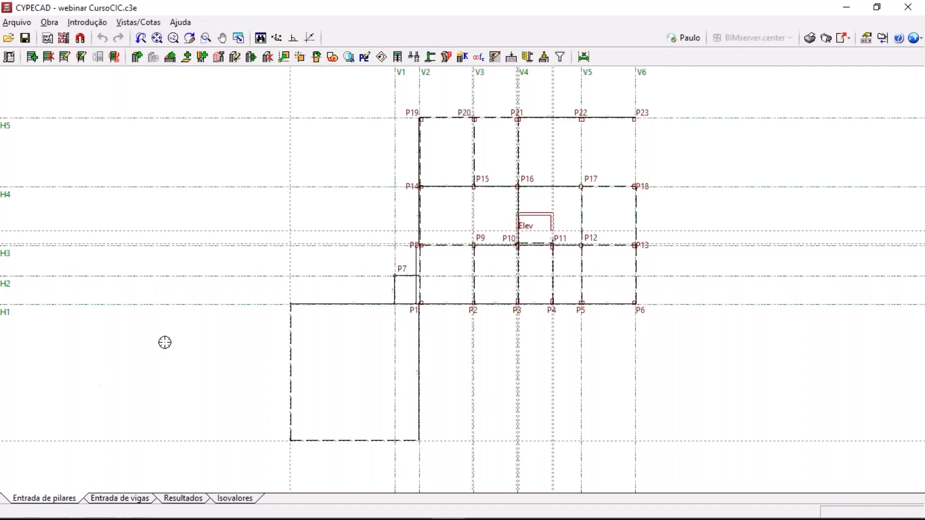
{"action": "left_click", "coordinate": [87, 22]}
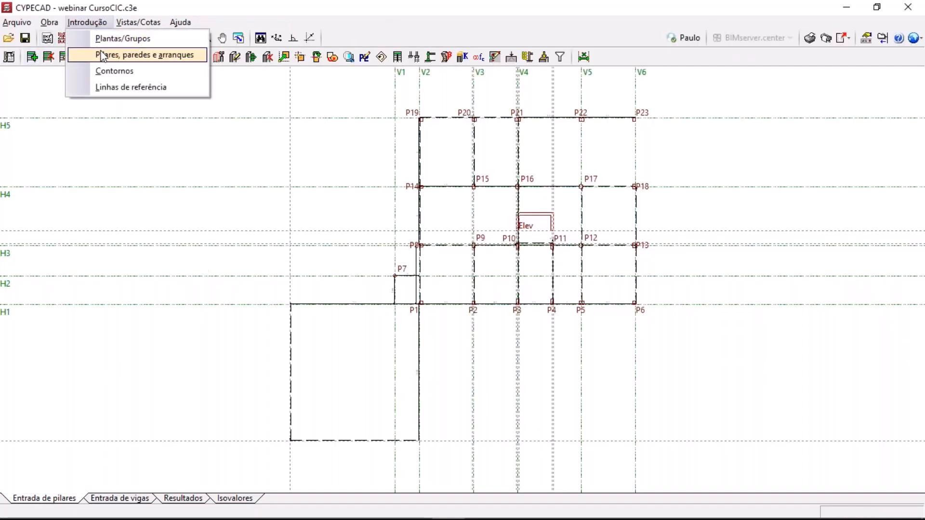
{"action": "left_click", "coordinate": [115, 56]}
{"action": "left_click", "coordinate": [56, 296]}
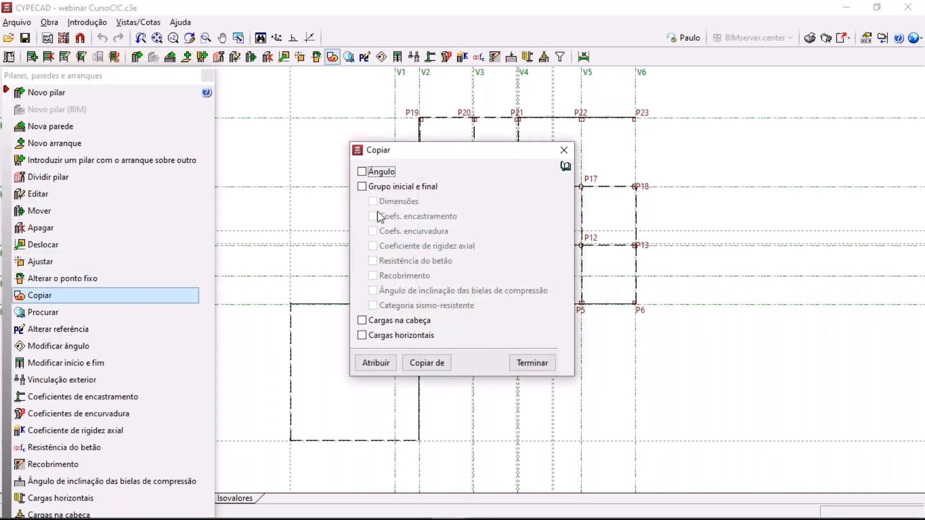
{"action": "left_click", "coordinate": [362, 187]}
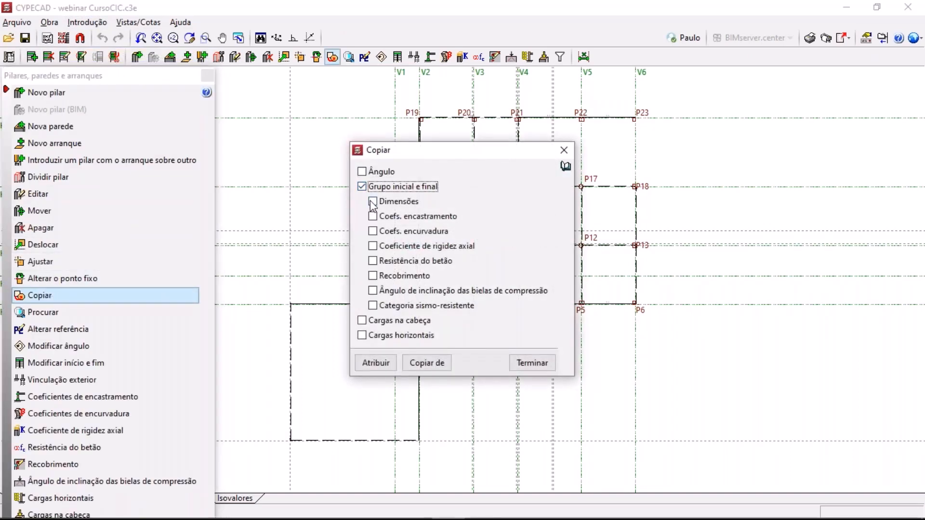
{"action": "left_click", "coordinate": [372, 307]}
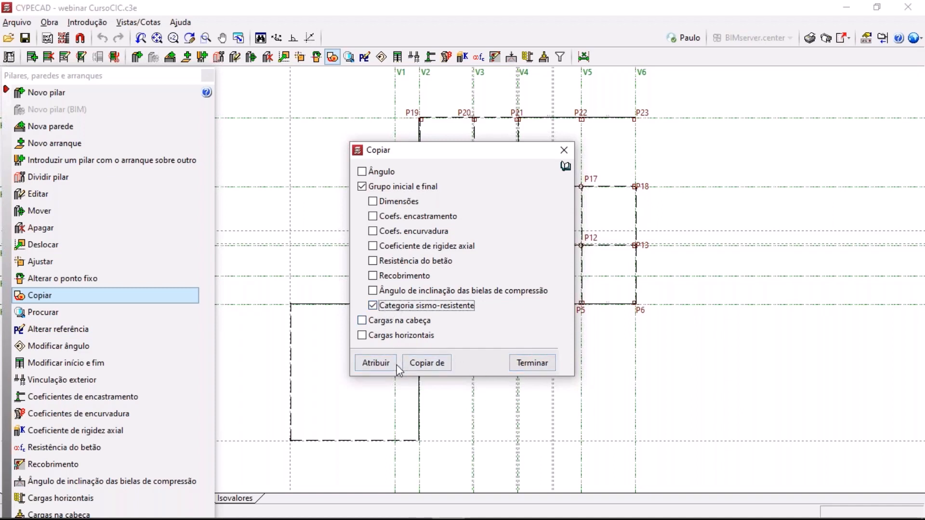
{"action": "left_click", "coordinate": [524, 369]}
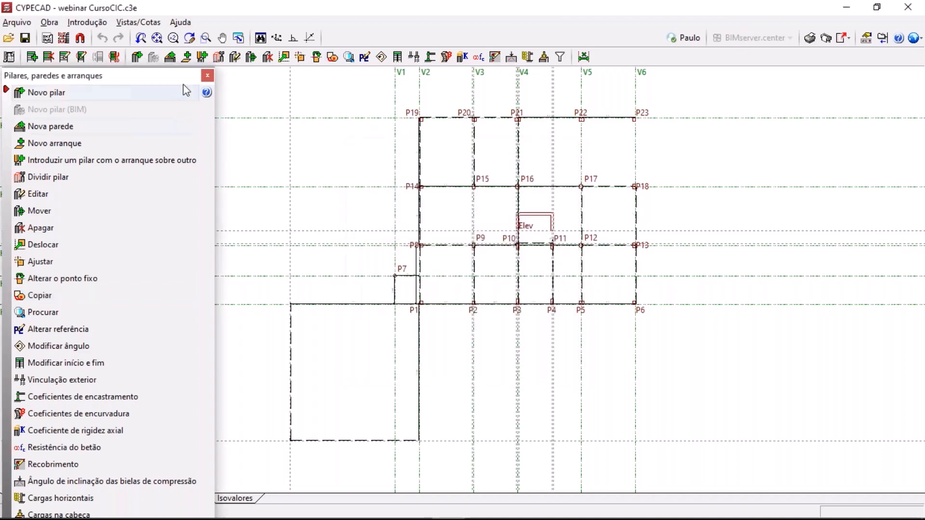
{"action": "left_click", "coordinate": [208, 75]}
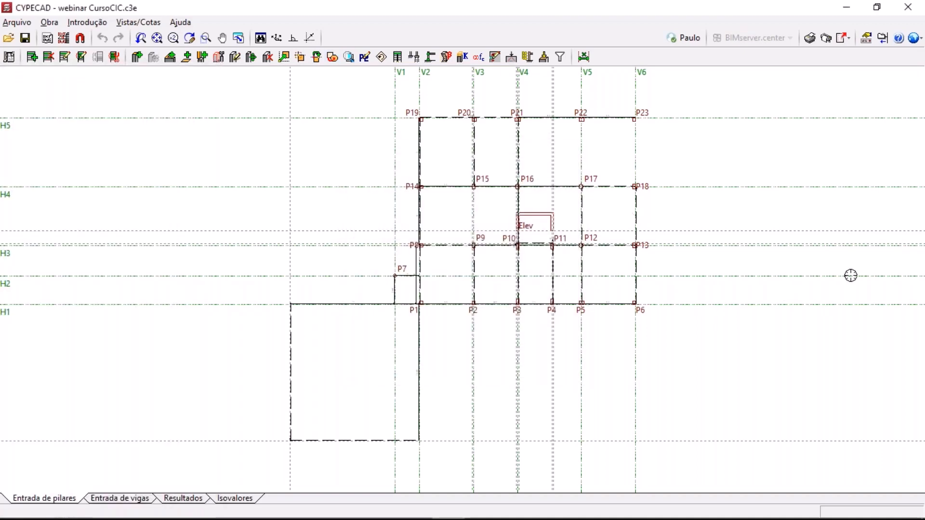